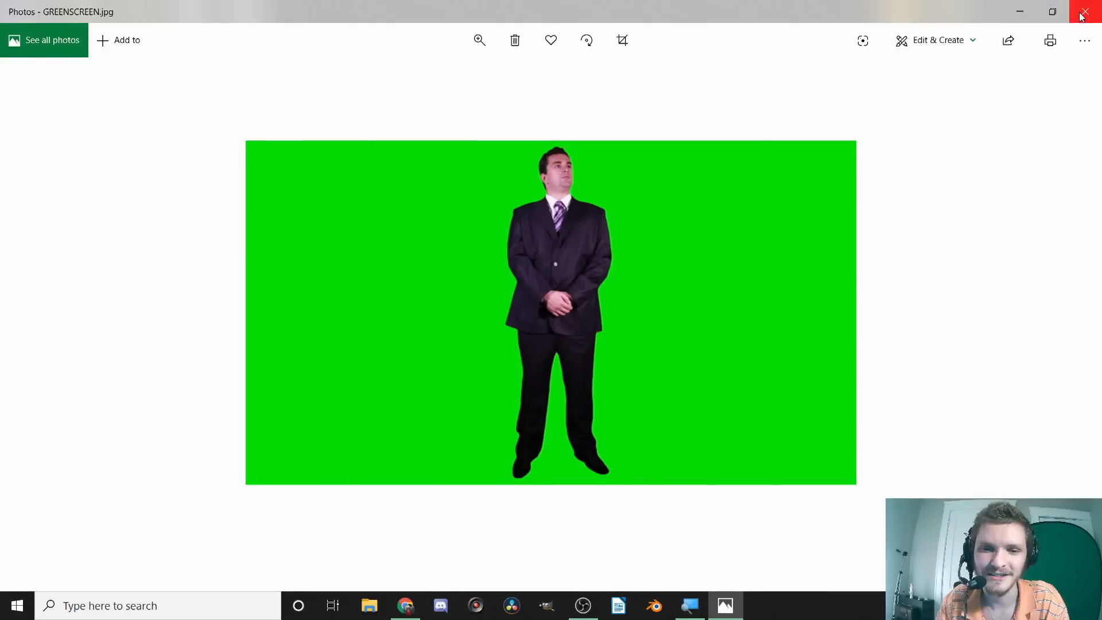
Close the GREENSCREEN.jpg preview and view the Euclidean distance formula image results in Chrome
click(1082, 13)
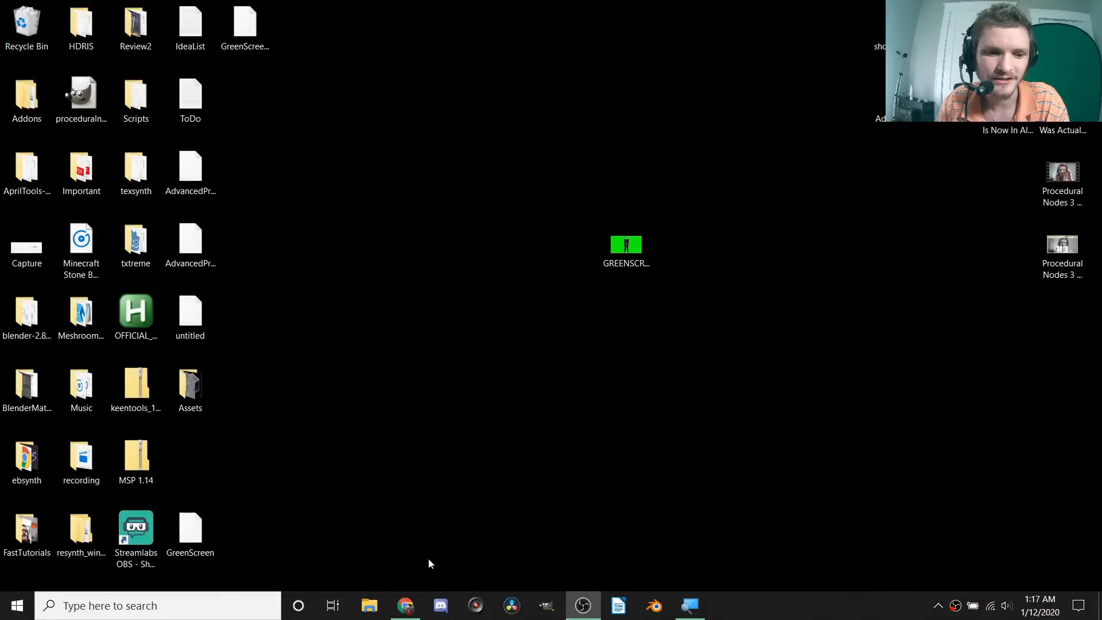
click(407, 607)
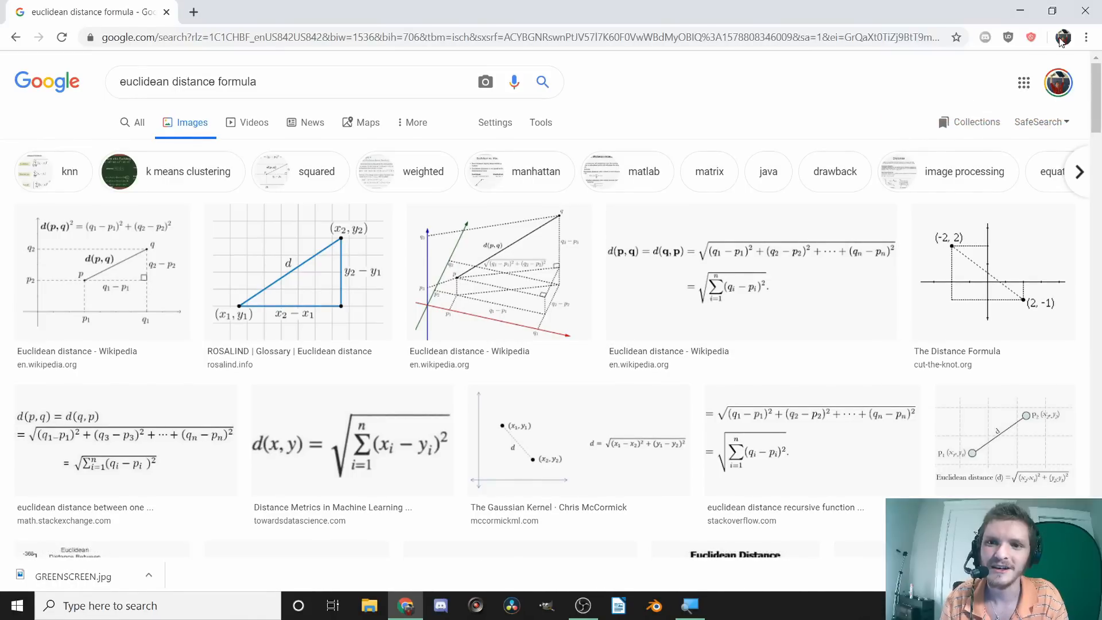
click(1082, 17)
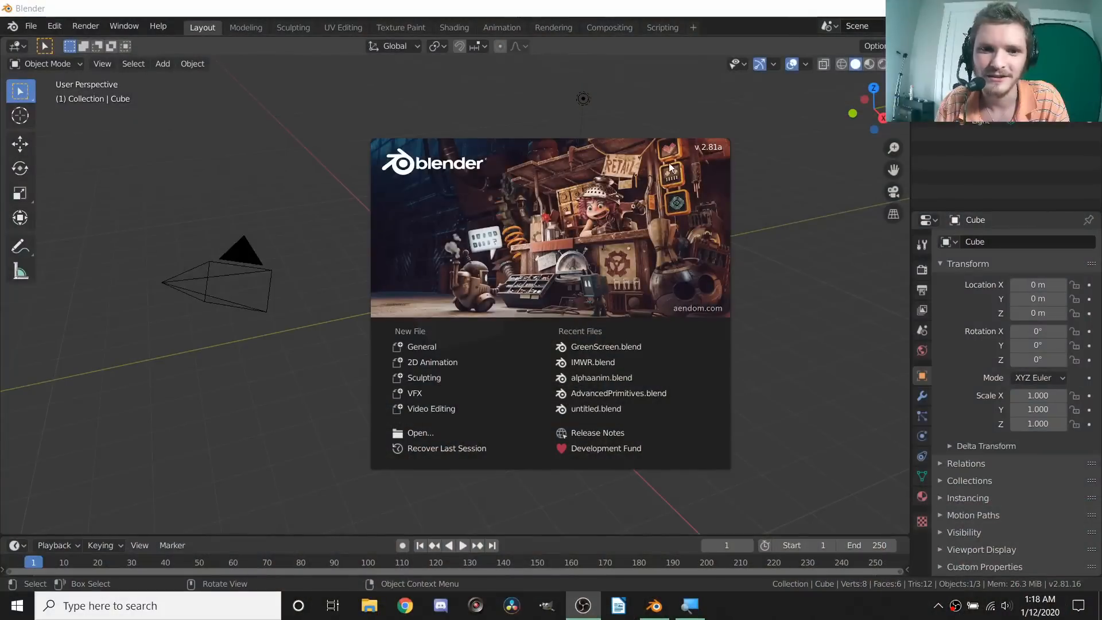
In Blender, dismiss the splash screen and delete all default objects from the scene
click(665, 134)
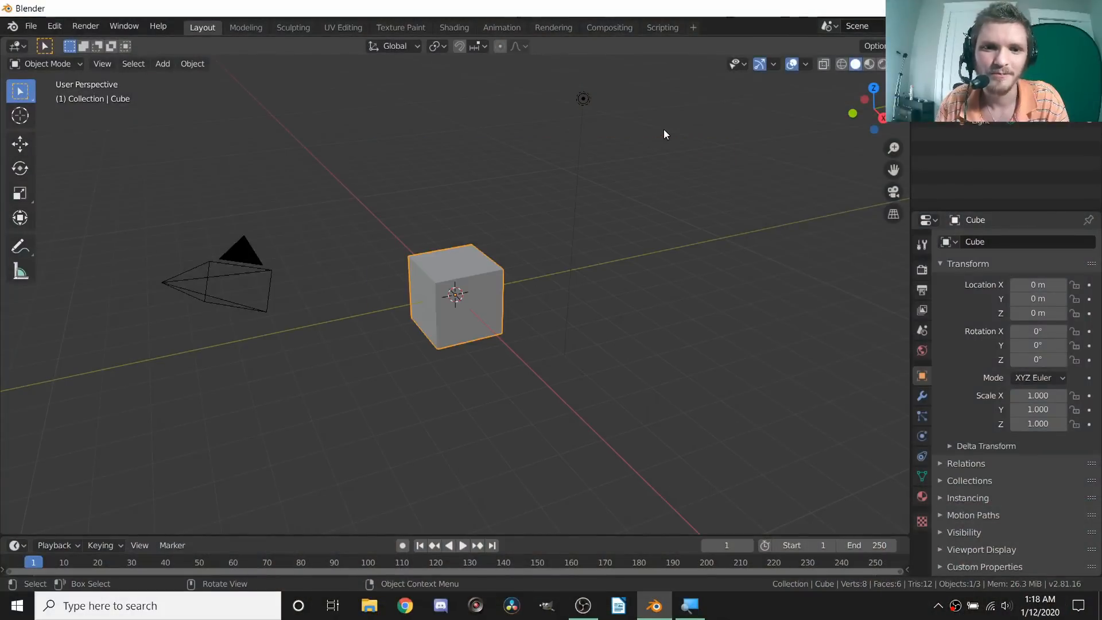
key(q)
click(664, 131)
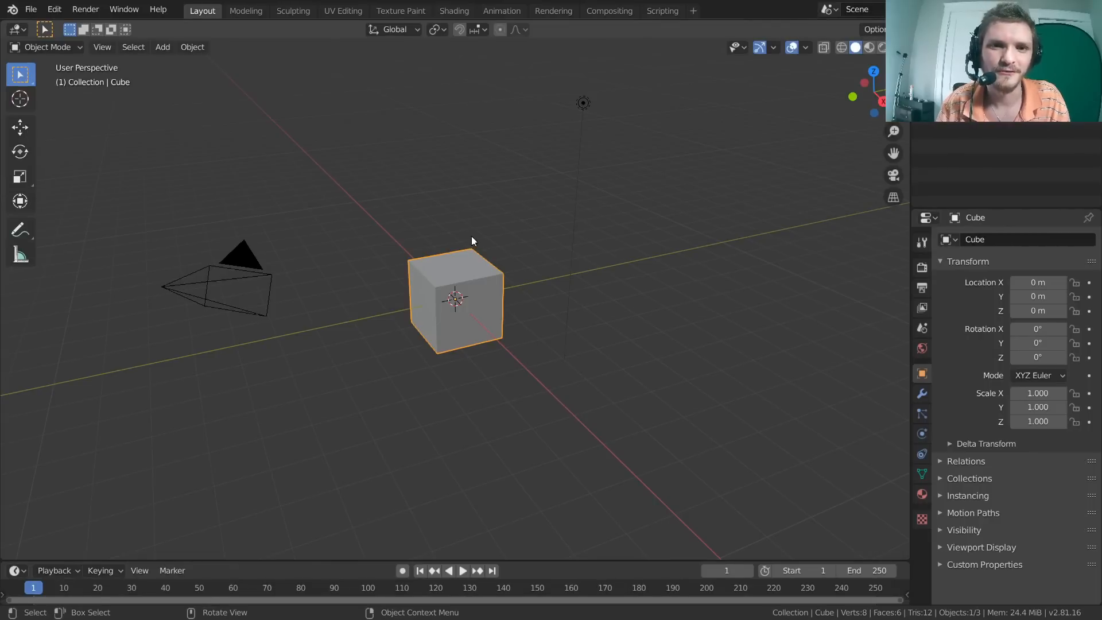
key(a)
key(x)
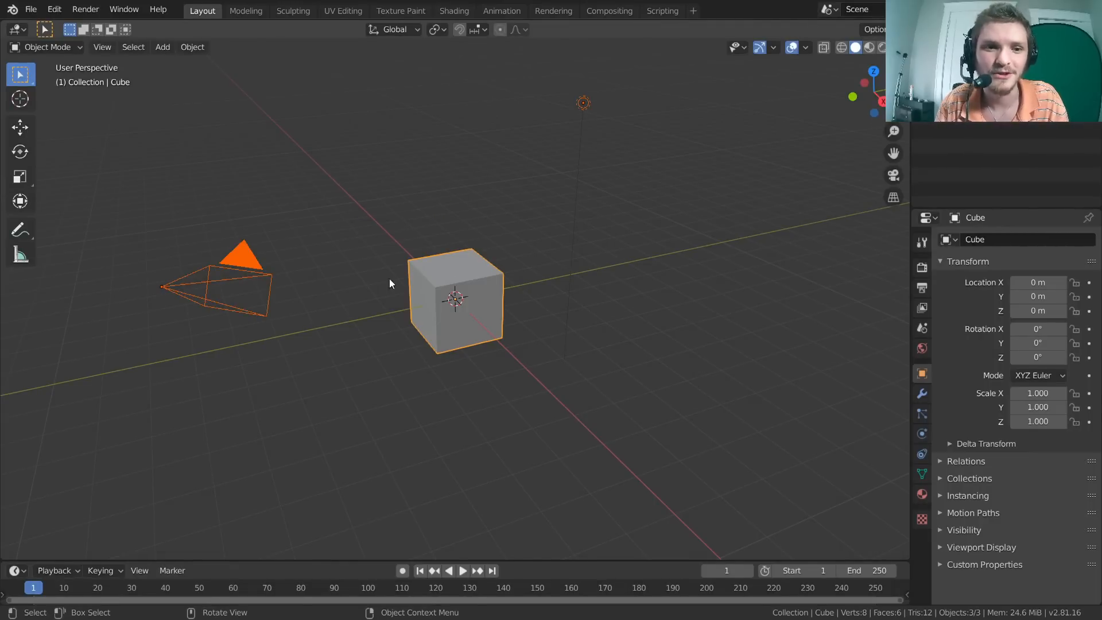
key(Delete)
Add a plane mesh at the world origin of the empty scene
key(shift+a)
mouse_move(438, 224)
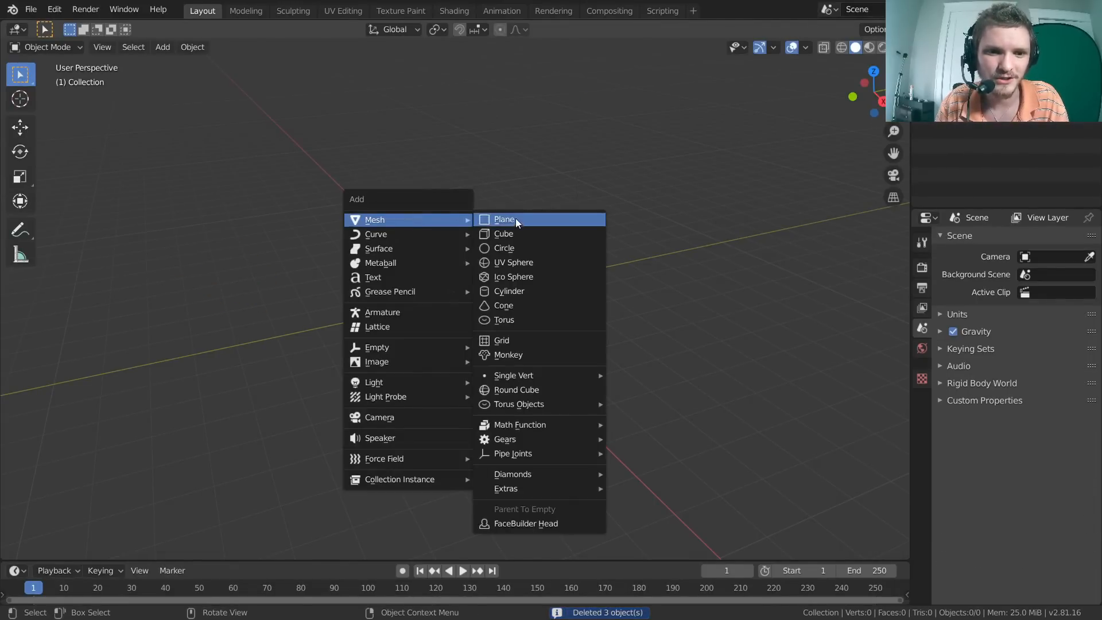
click(485, 222)
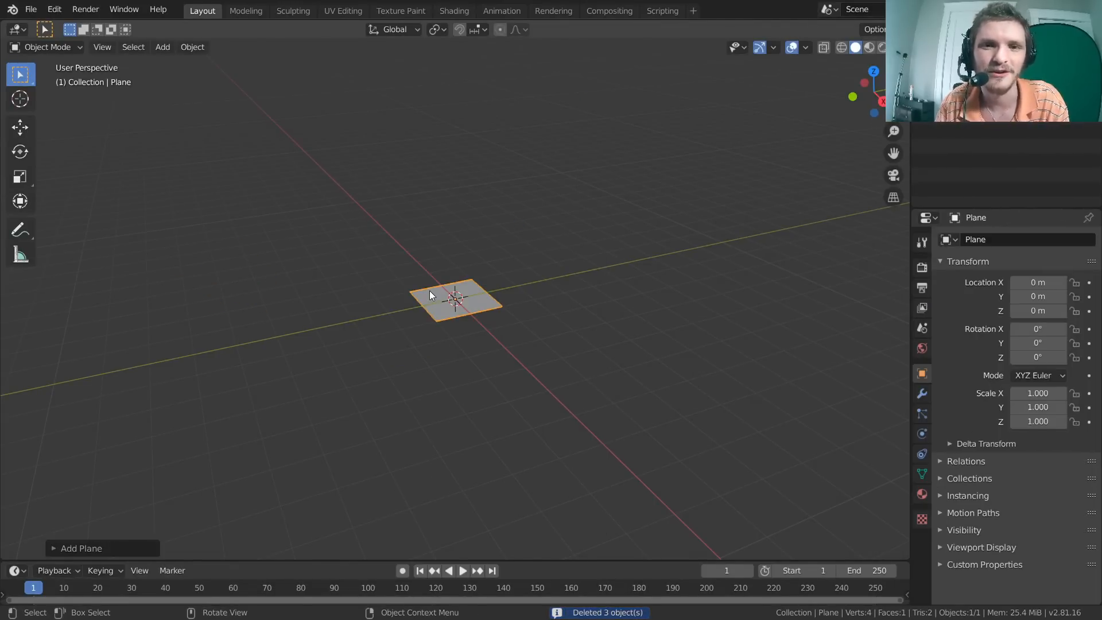
scroll(432, 295, up, 5)
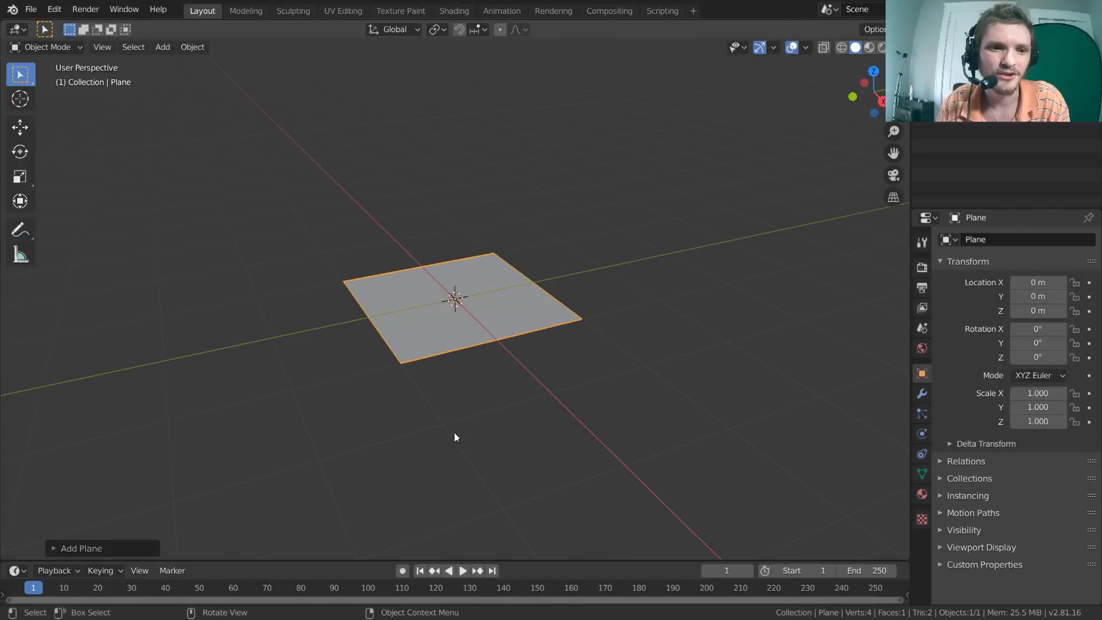
Switch to the Shading workspace and assign the existing material named Material to the plane
click(452, 11)
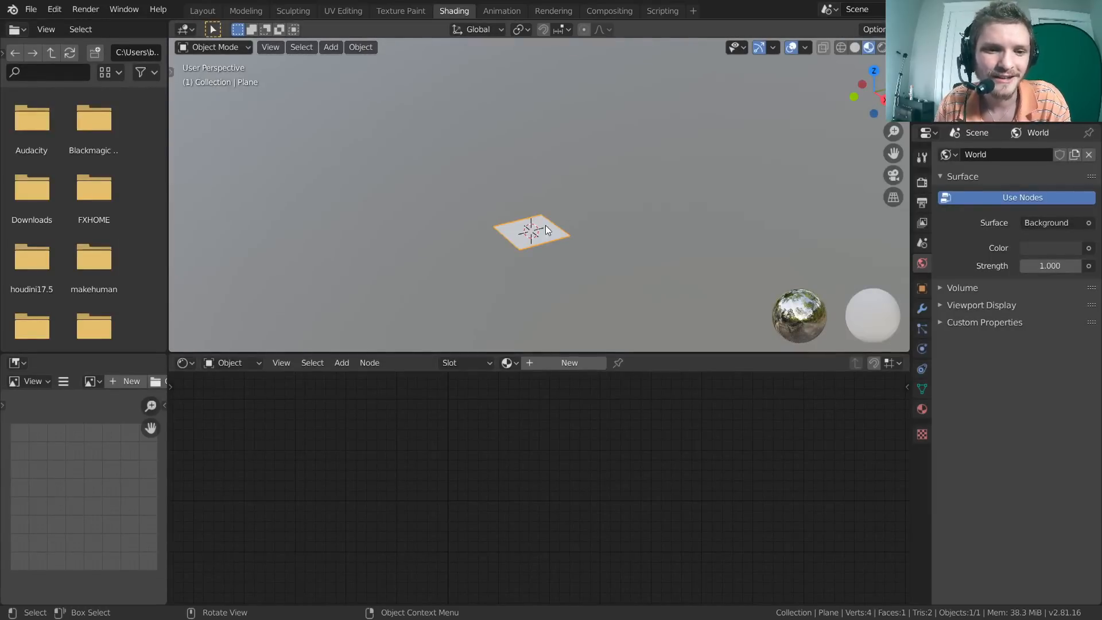
scroll(549, 259, up, 5)
shift+middle_drag(566, 245, 565, 172)
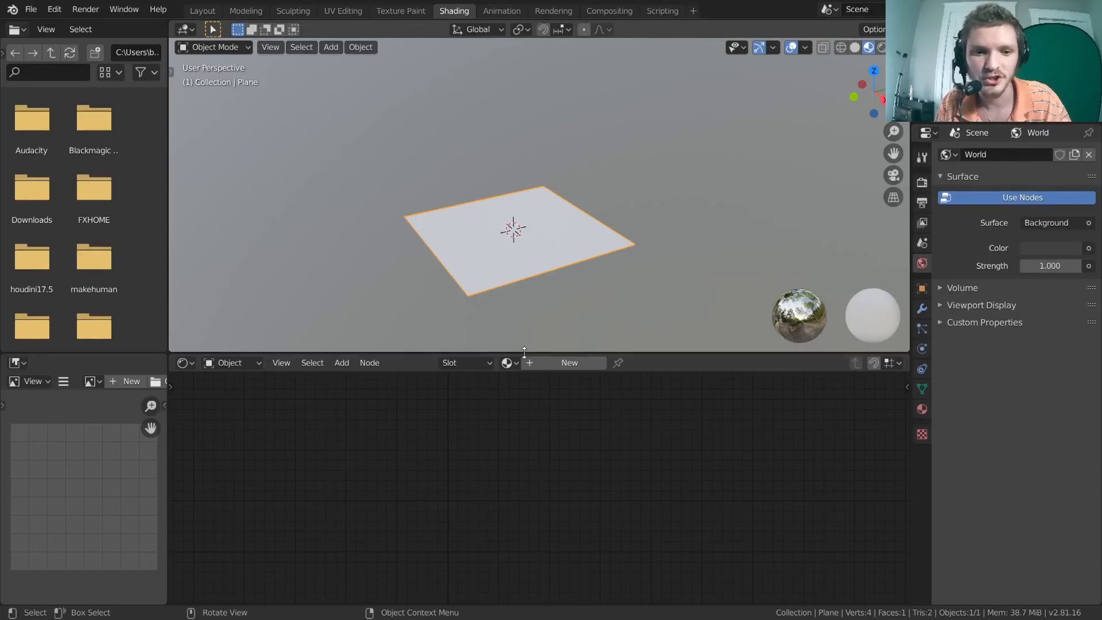
click(507, 362)
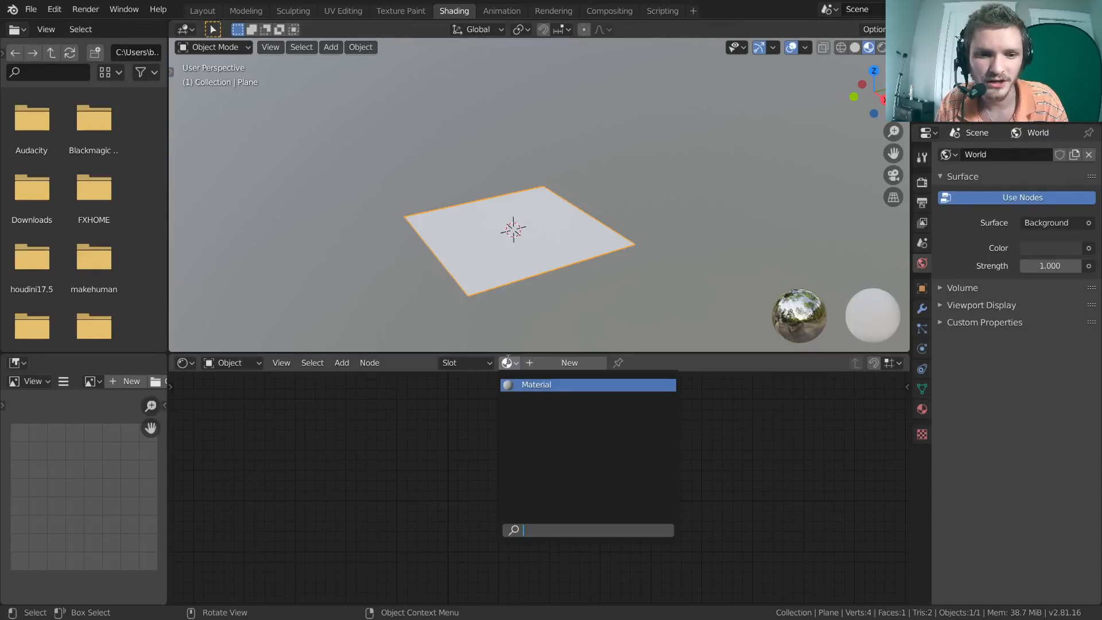
click(521, 386)
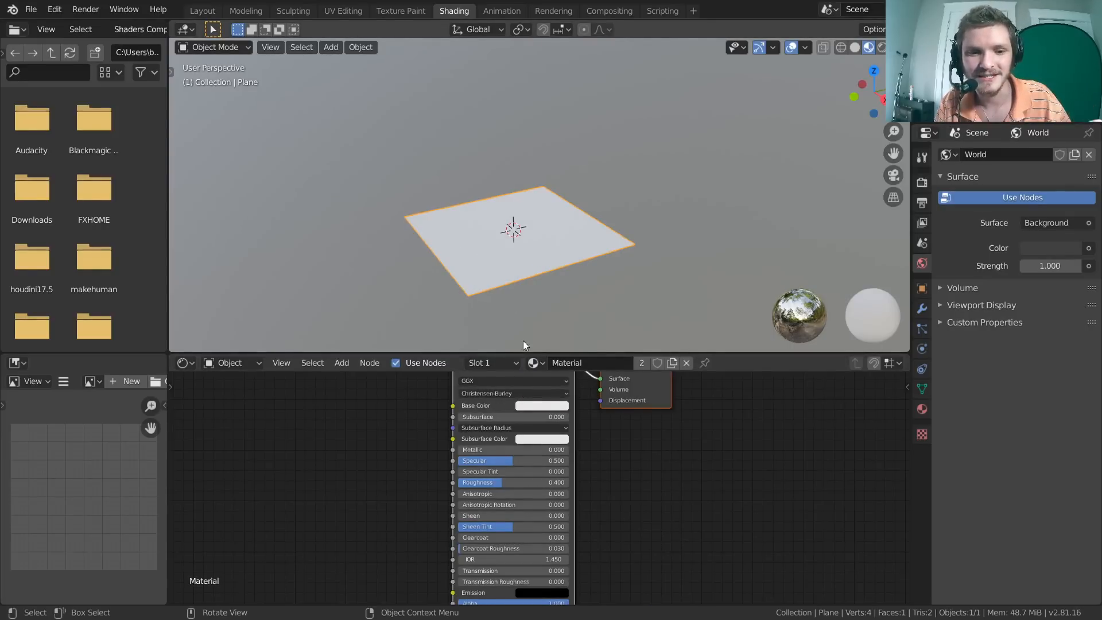
Set the Base Color of the plane's Principled BSDF to yellow
middle_drag(551, 408, 563, 439)
click(563, 438)
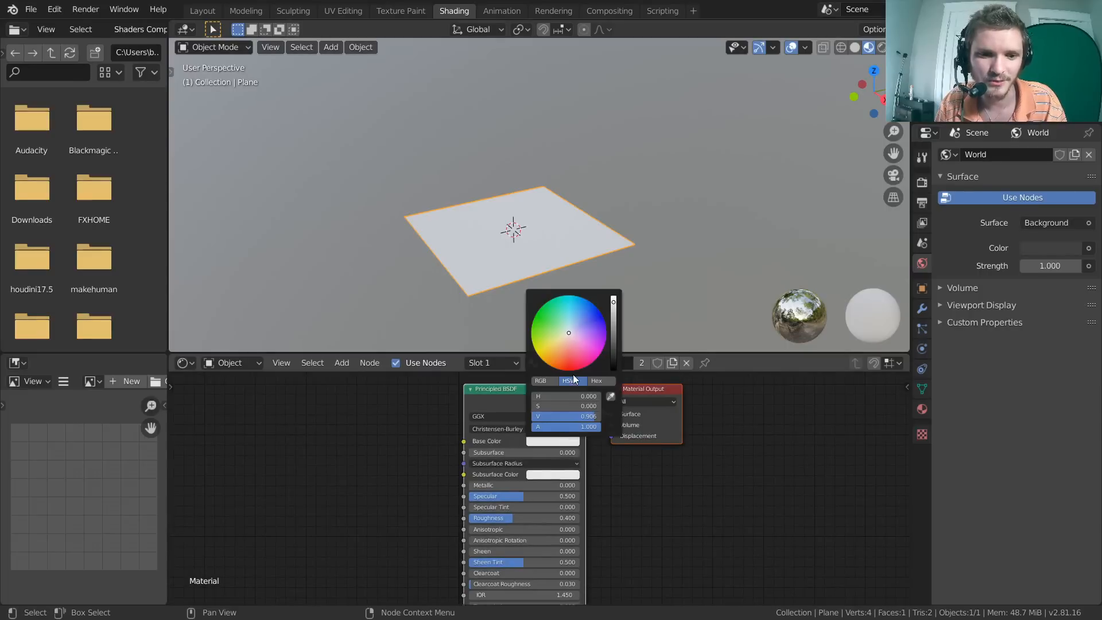
drag(562, 366, 594, 344)
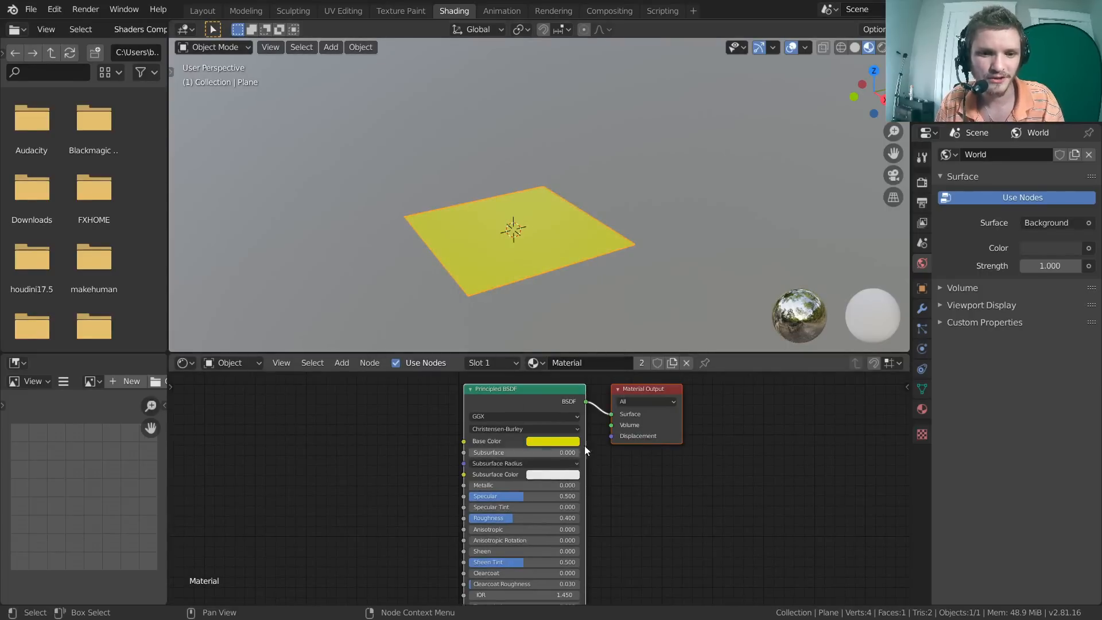
Rename the plane's material to greenscreen
click(583, 361)
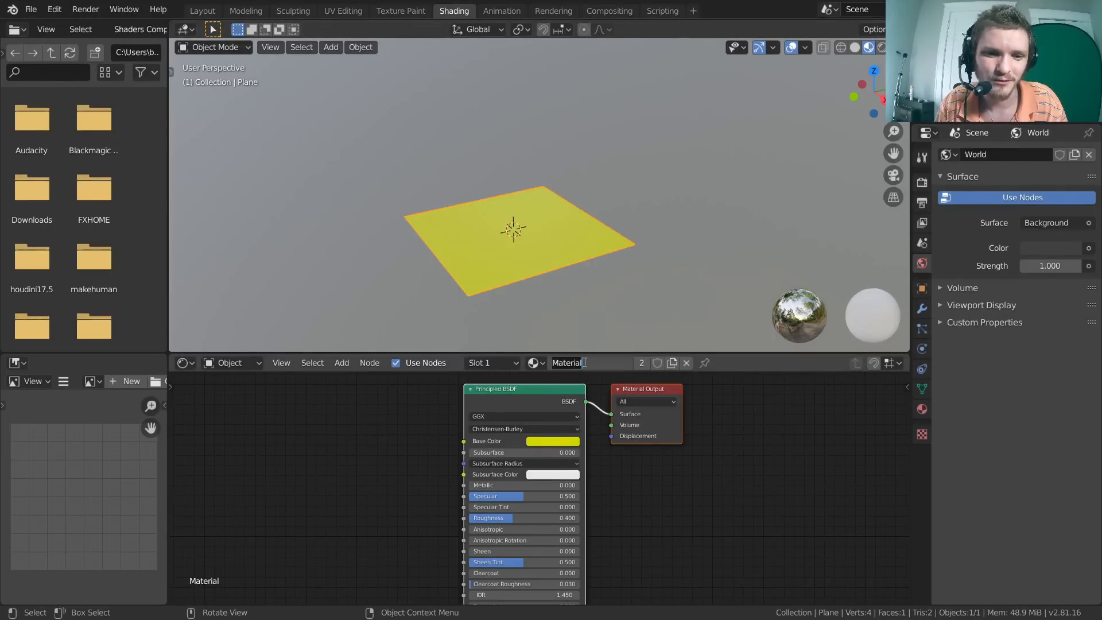
text(greenscreen)
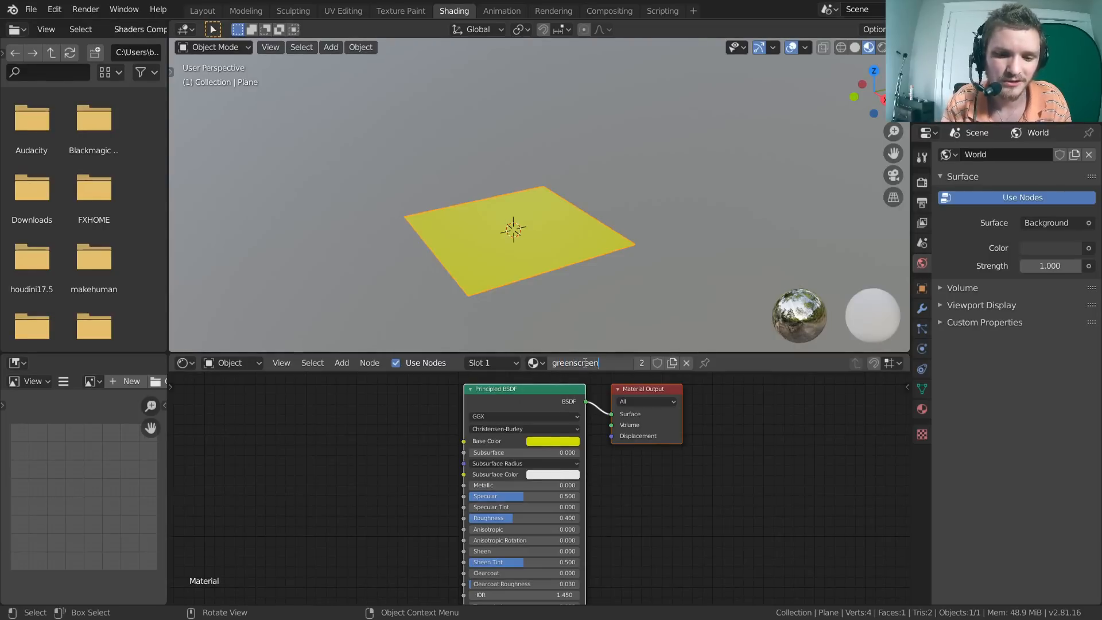
key(Return)
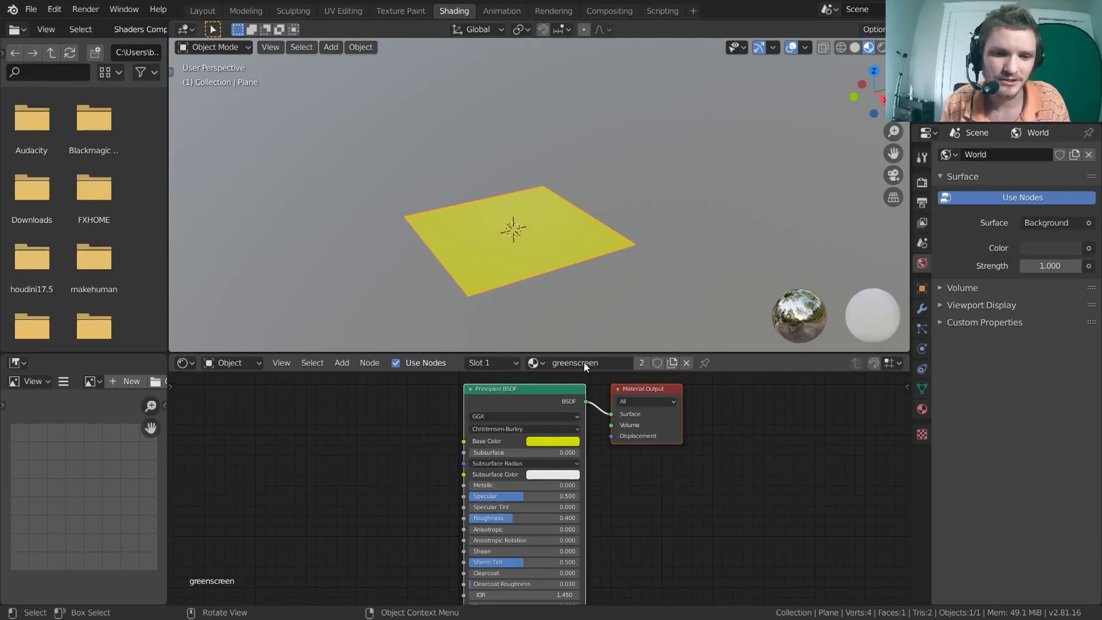
Delete the Principled BSDF node from the greenscreen material, keeping only the Material Output
middle_drag(404, 409, 507, 459)
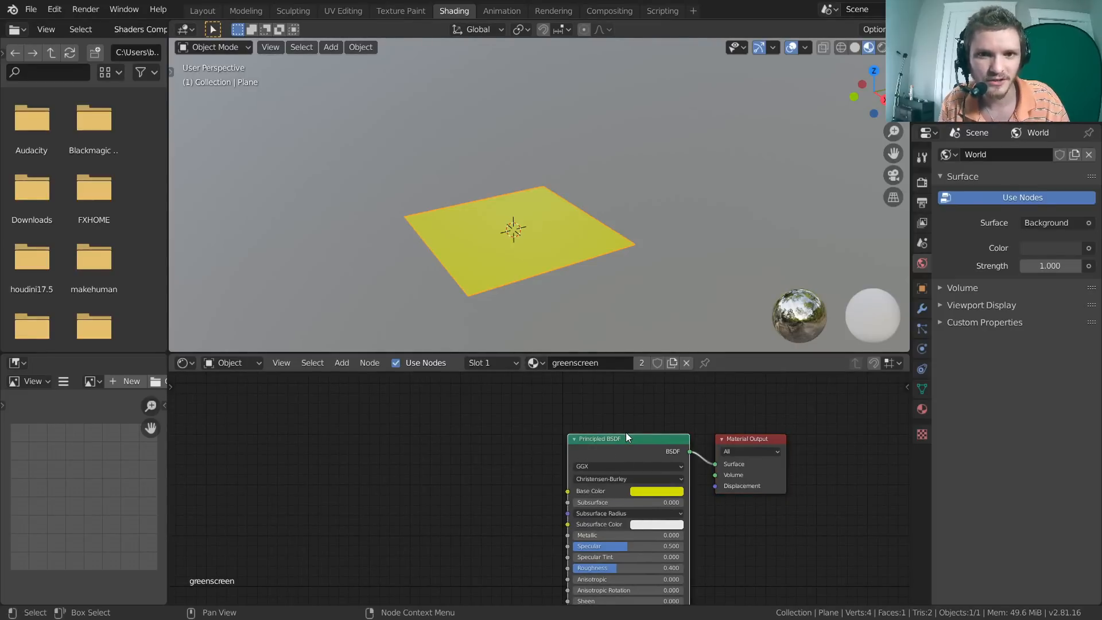
key(x)
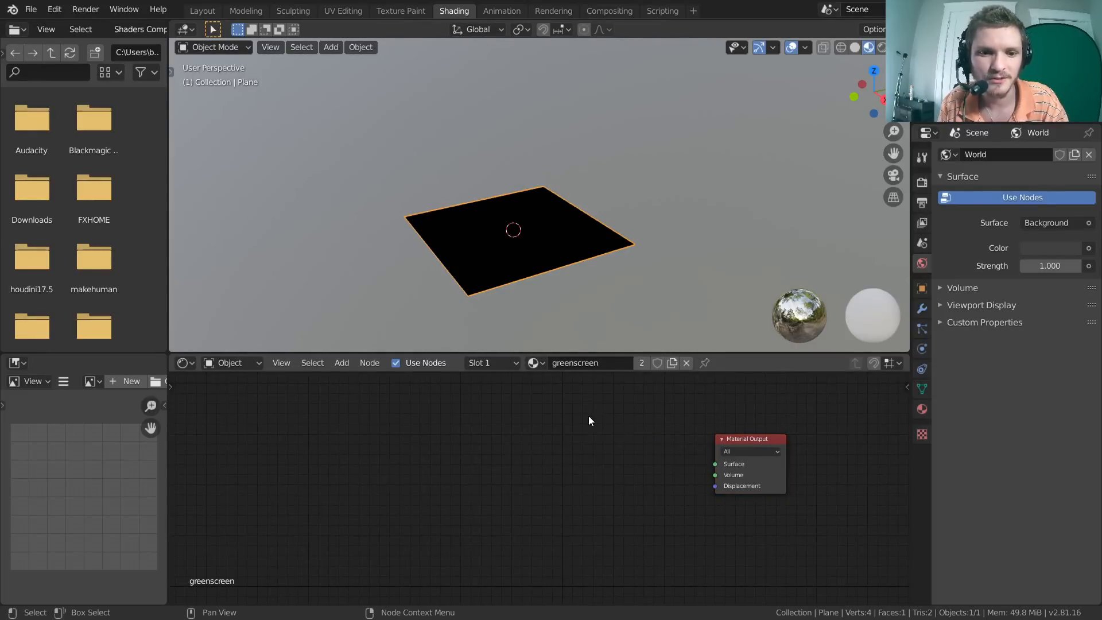
middle_drag(591, 417, 483, 453)
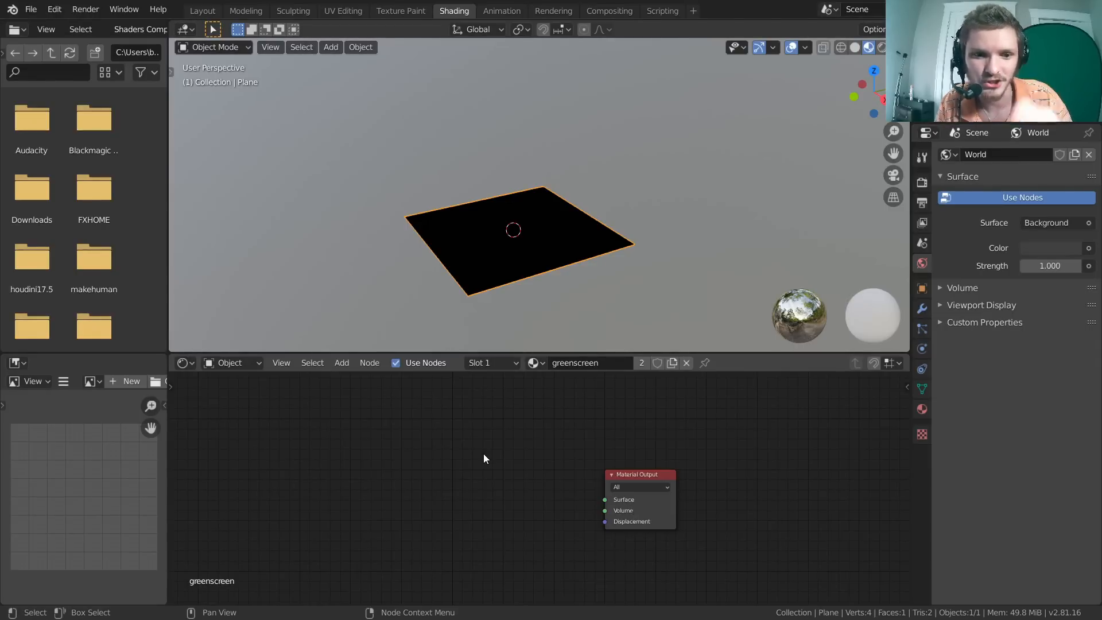
Search for the Image Texture node and place it beside the Material Output
middle_drag(483, 457, 489, 435)
key(shift+a)
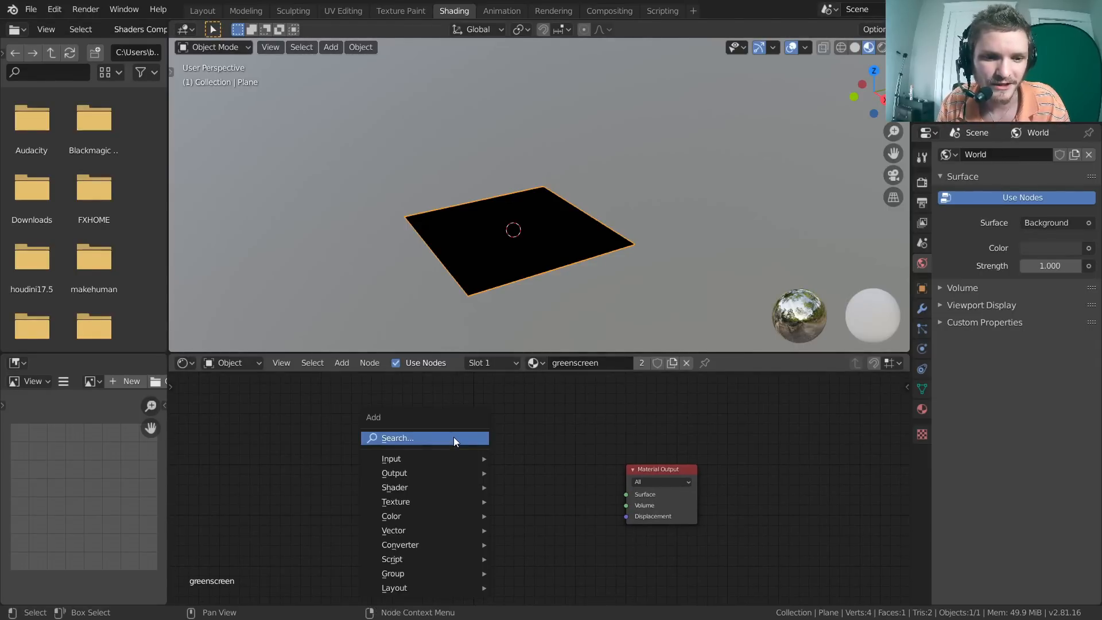
click(342, 362)
key(shift+a)
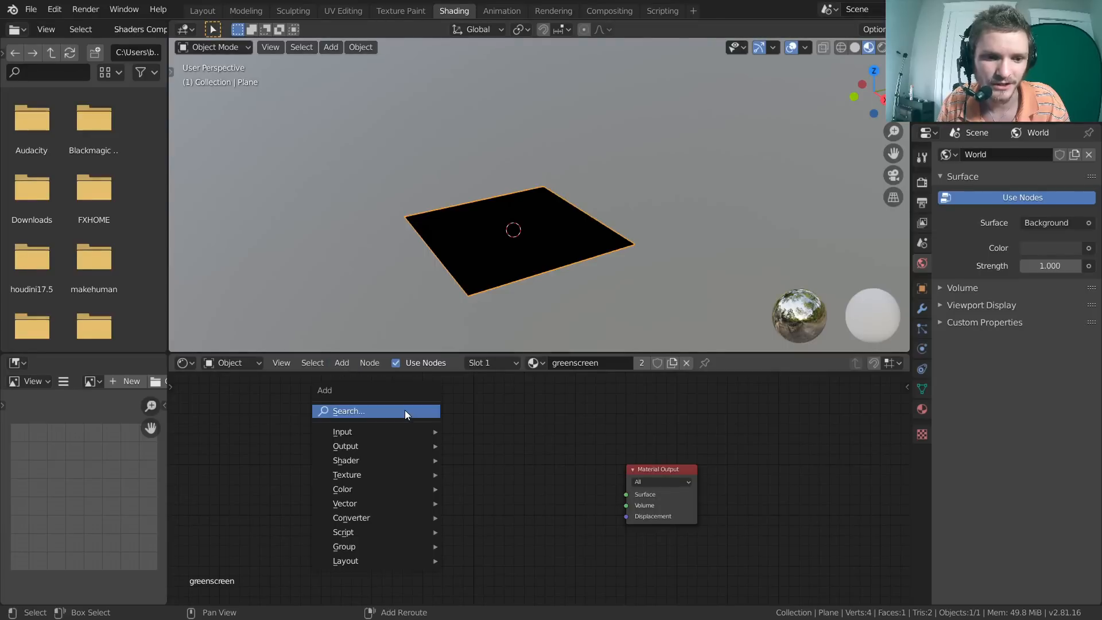
click(404, 411)
text(image)
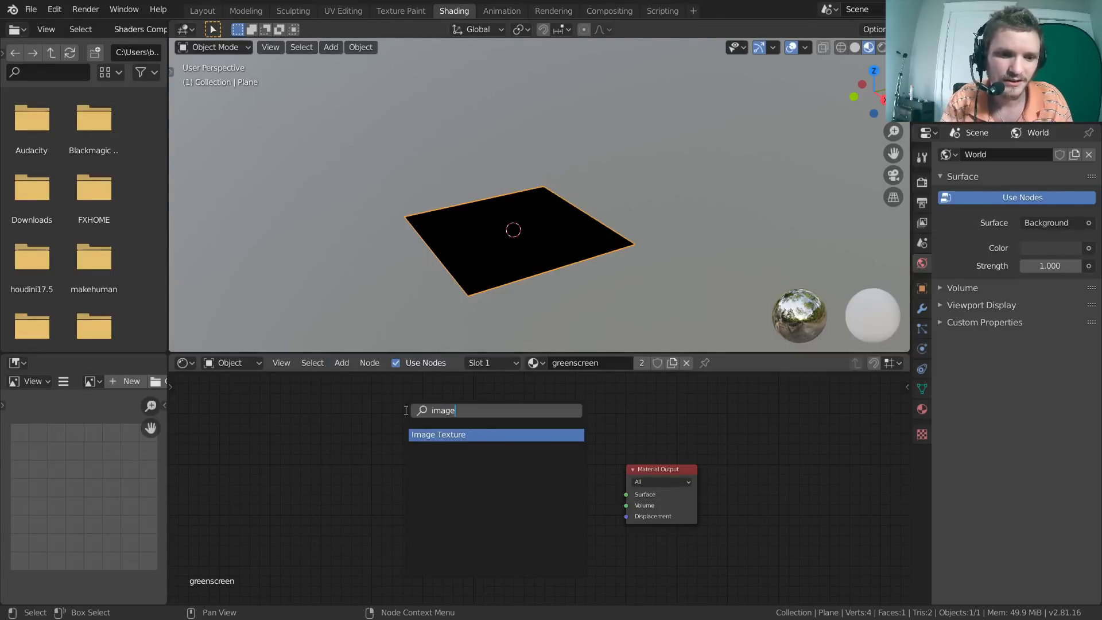
key(Return)
click(447, 463)
key(shift+a)
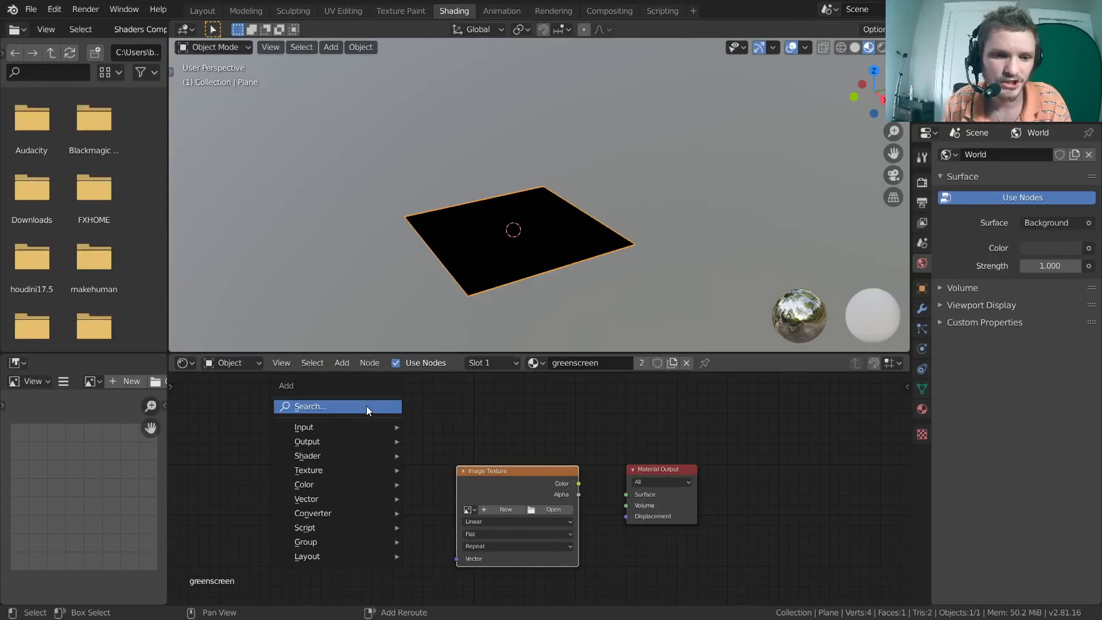
mouse_move(362, 426)
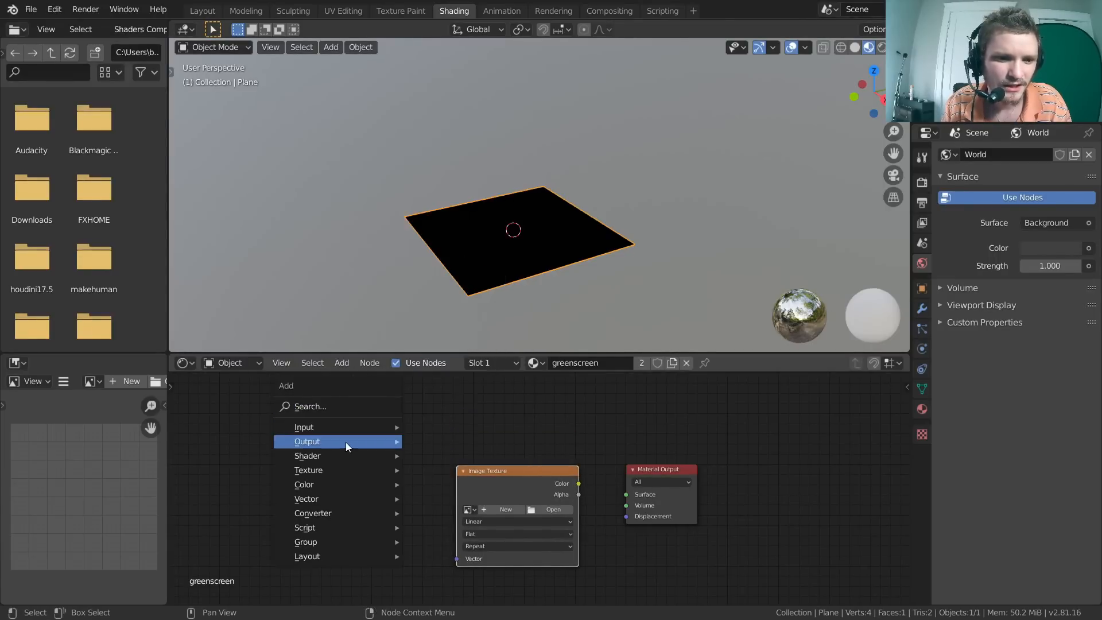
mouse_move(342, 466)
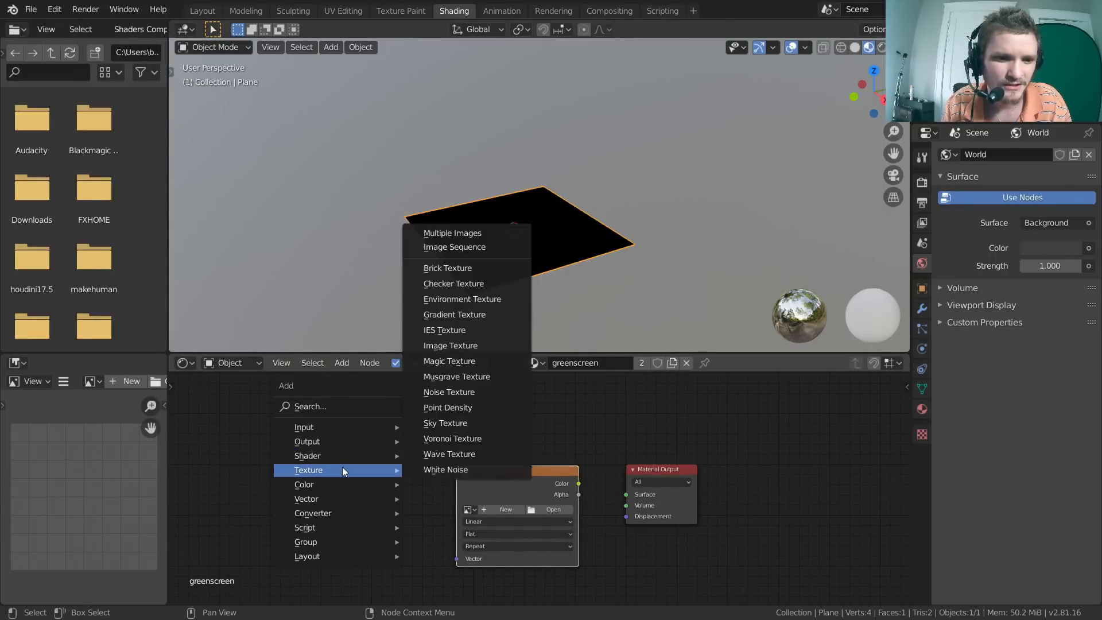
click(456, 348)
click(309, 420)
key(x)
Reposition the Image Texture node and connect its Color output to the Material Output's Surface input
drag(498, 469, 499, 433)
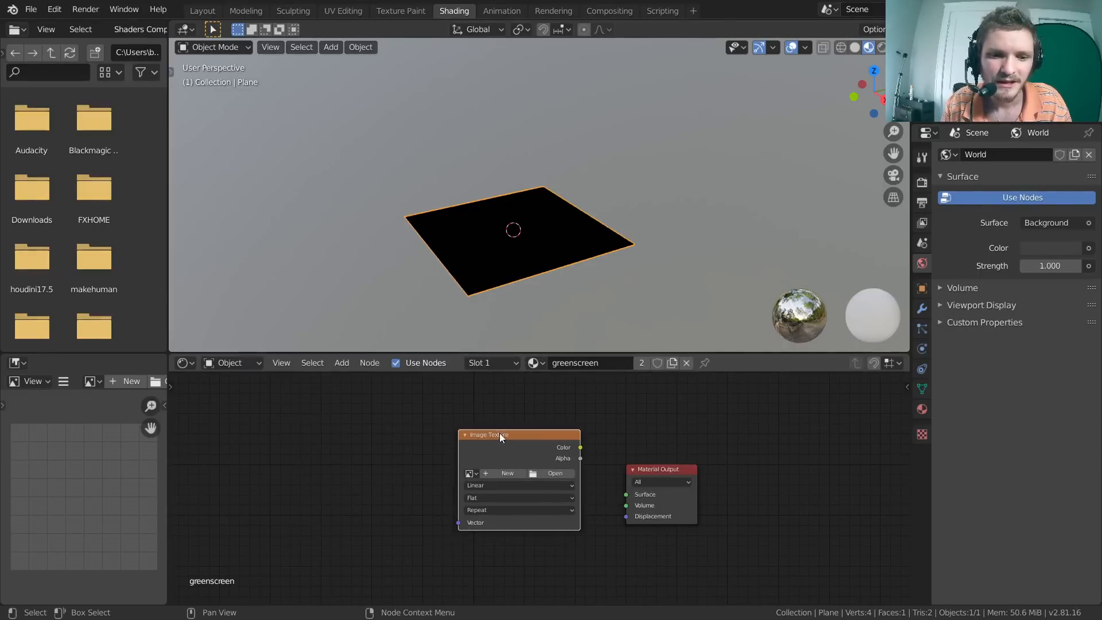
scroll(510, 436, up, 5)
mouse_move(599, 427)
mouse_down()
mouse_move(669, 483)
mouse_move(579, 423)
mouse_up()
alt+right_drag(542, 412, 700, 492)
drag(547, 411, 472, 422)
Load GREENSCREEN.jpg from the Desktop into the Image Texture node and move the node farther from the Material Output
click(498, 477)
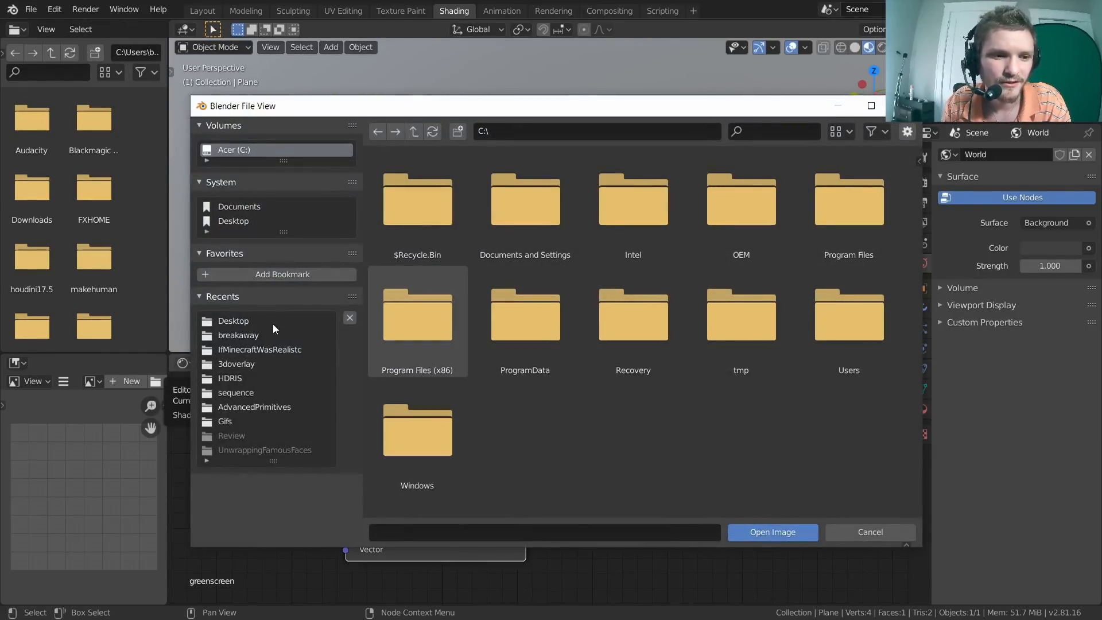
click(269, 321)
scroll(610, 323, down, 5)
scroll(641, 346, down, 4)
double_click(633, 335)
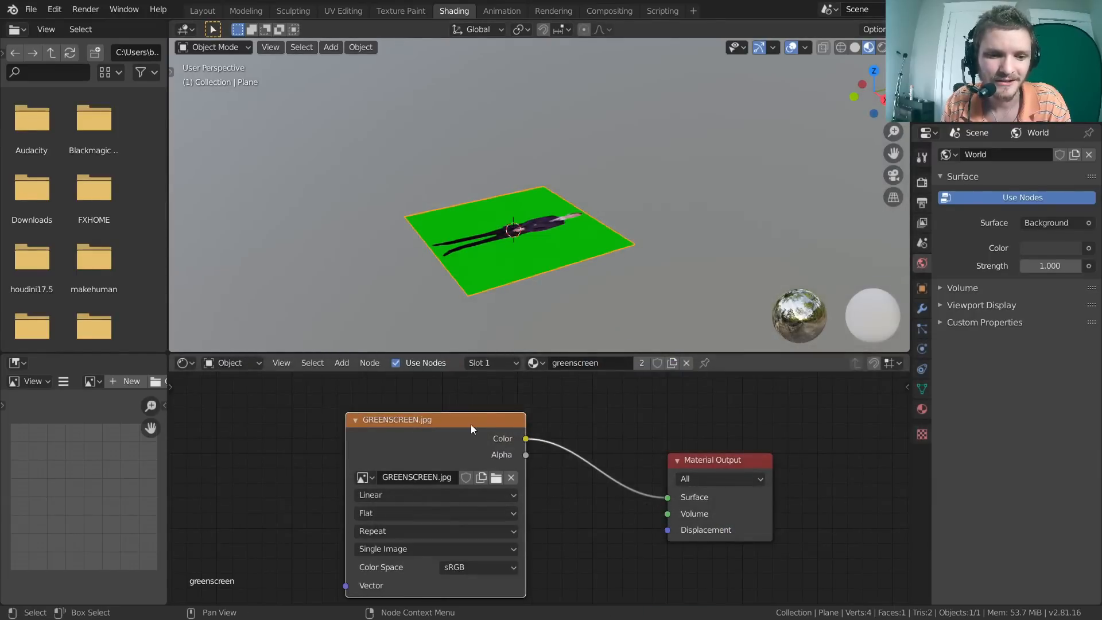
drag(470, 424, 438, 403)
middle_drag(589, 444, 562, 455)
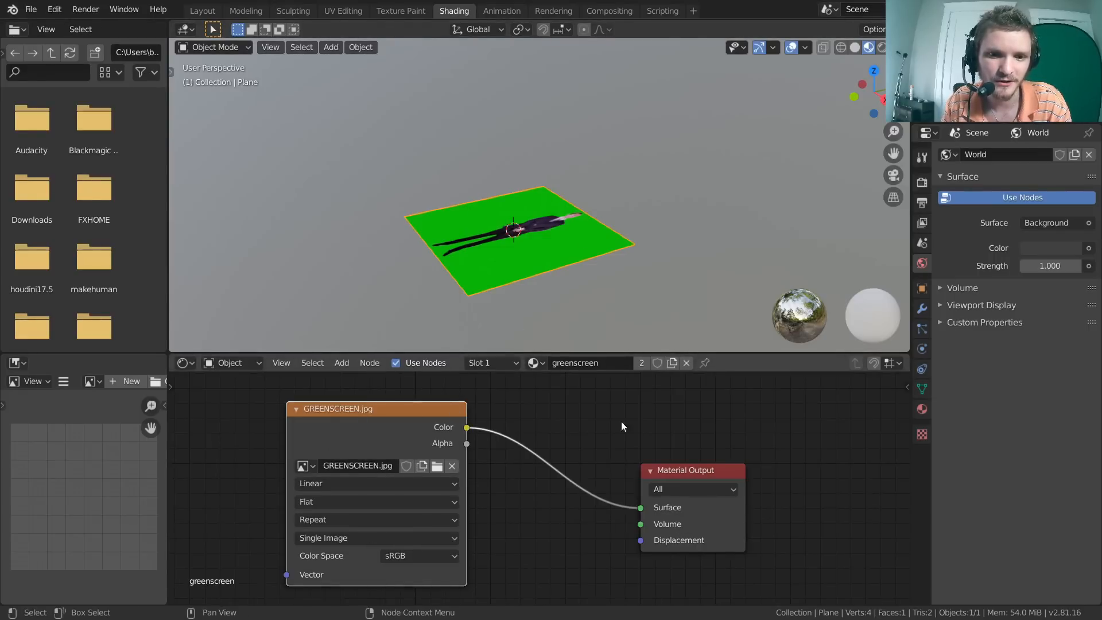
In top orthographic view, stretch the plane along X to a widescreen shape that restores the photo's natural proportions
click(873, 70)
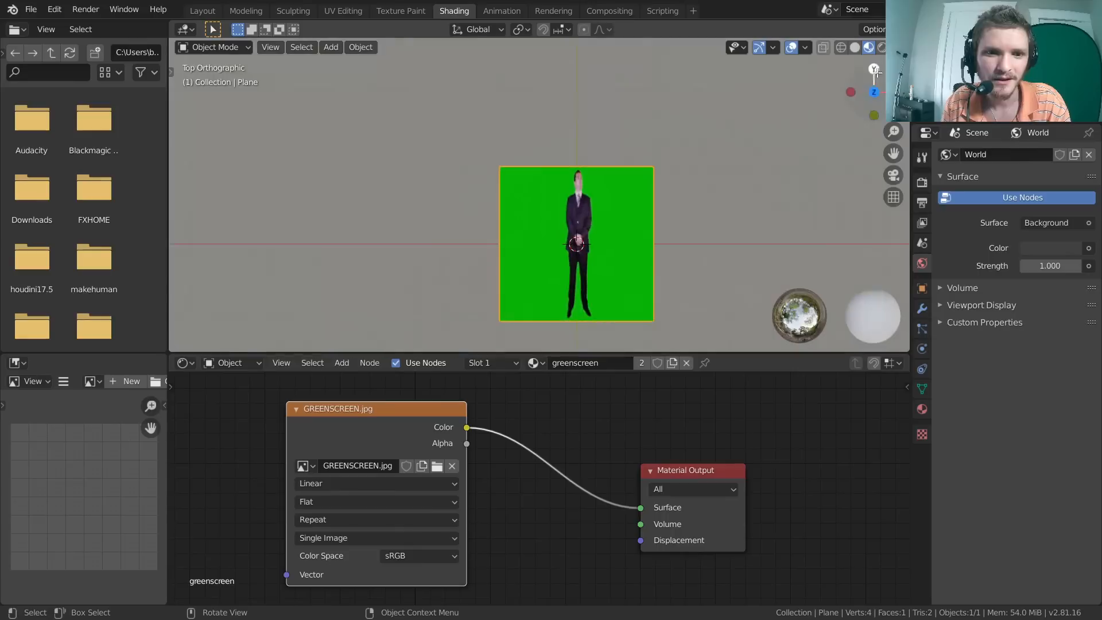
scroll(631, 217, up, 2)
shift+middle_drag(642, 229, 612, 186)
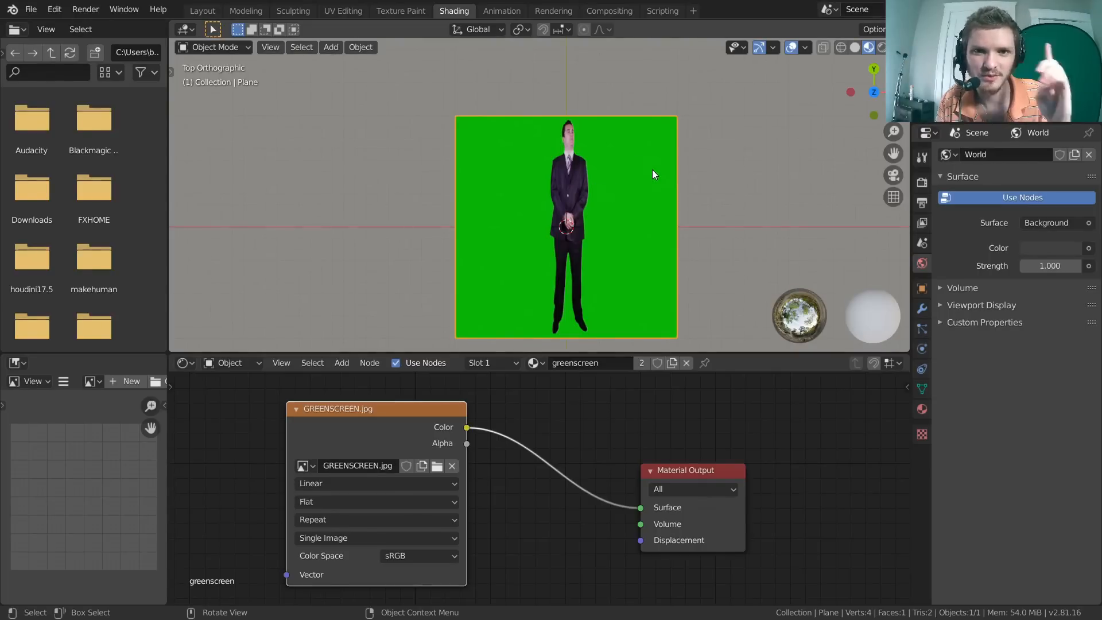
key(s)
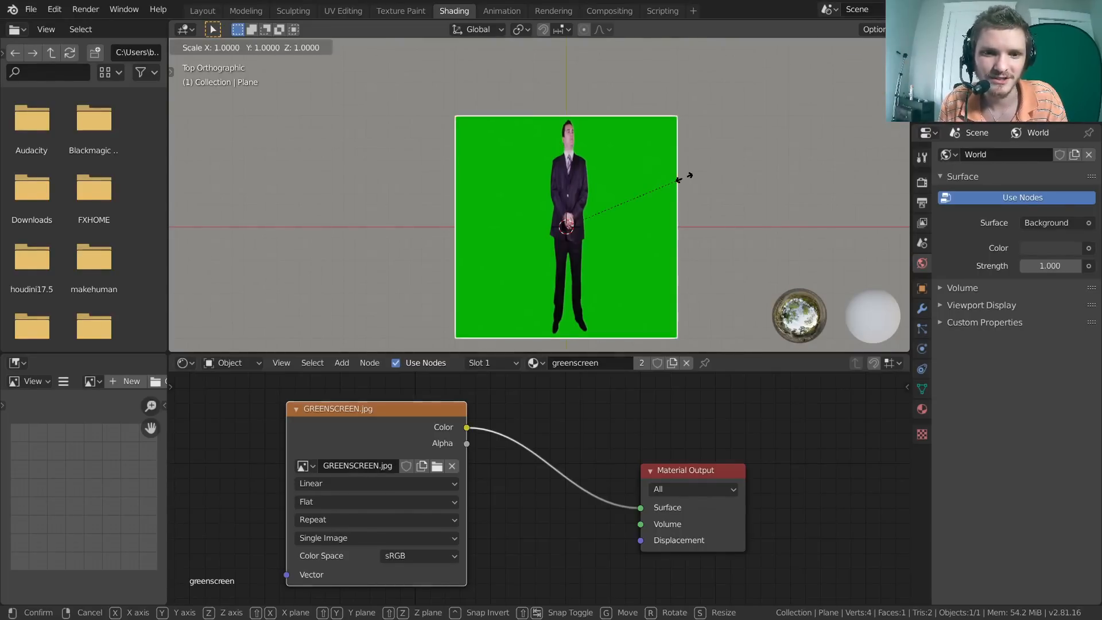
key(x)
click(794, 172)
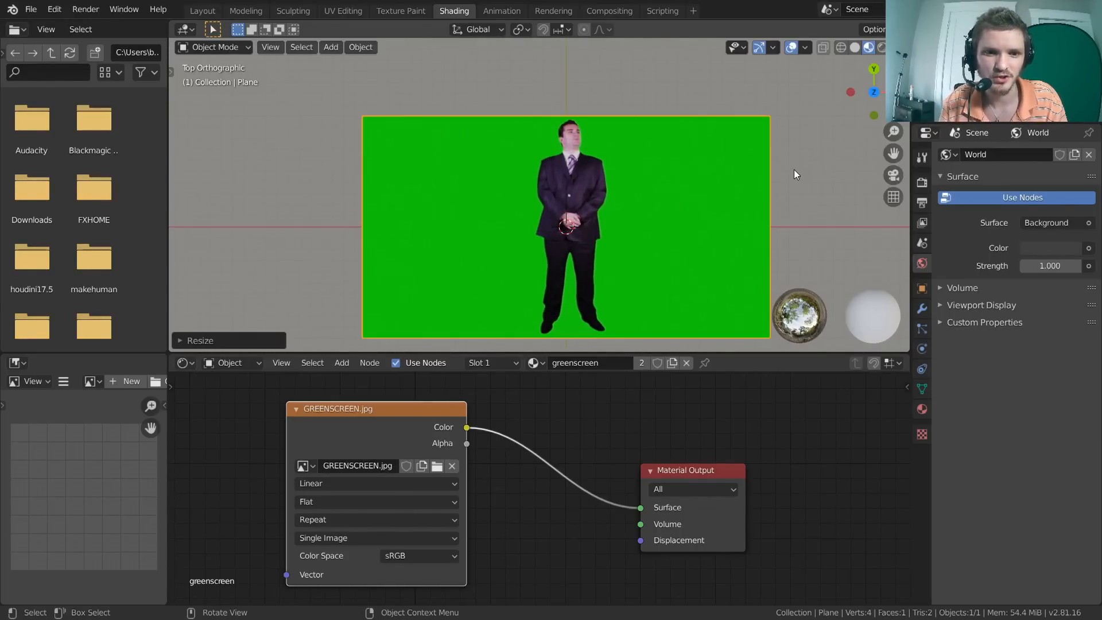
Move the GREENSCREEN.jpg Image Texture node farther from the Material Output to free up space between them
shift+middle_drag(690, 178, 655, 158)
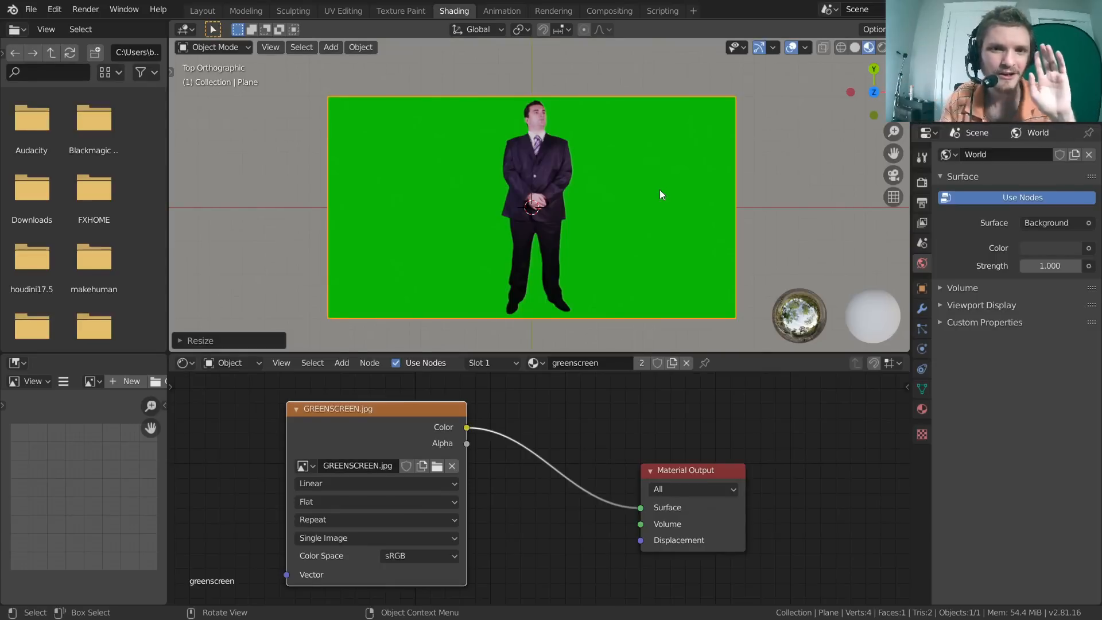
middle_drag(387, 415, 545, 417)
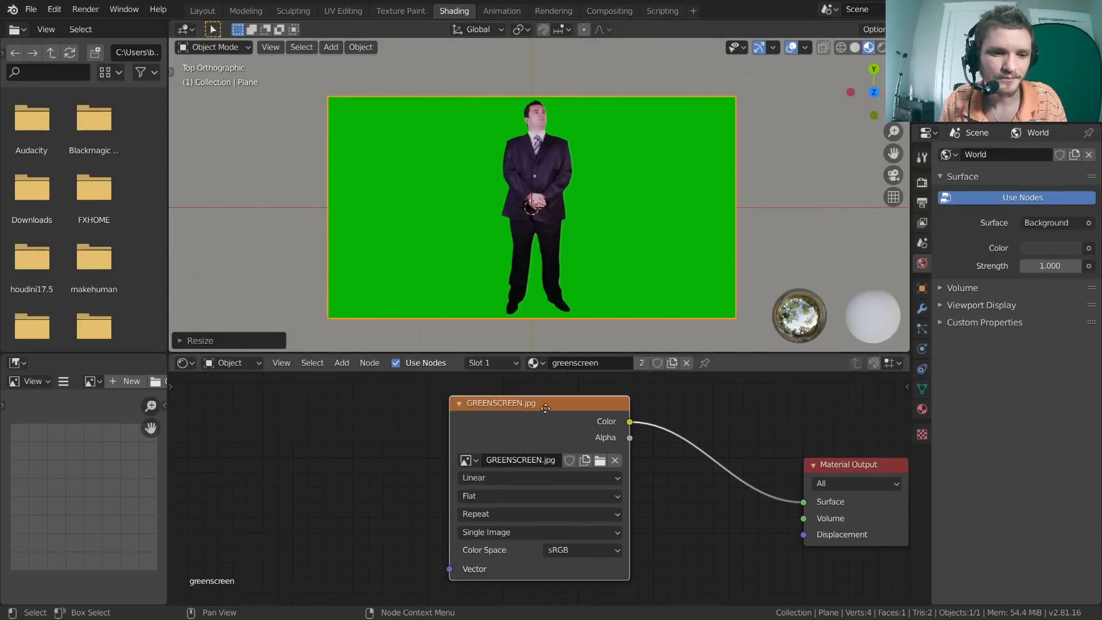
scroll(539, 417, down, 1)
drag(535, 418, 369, 414)
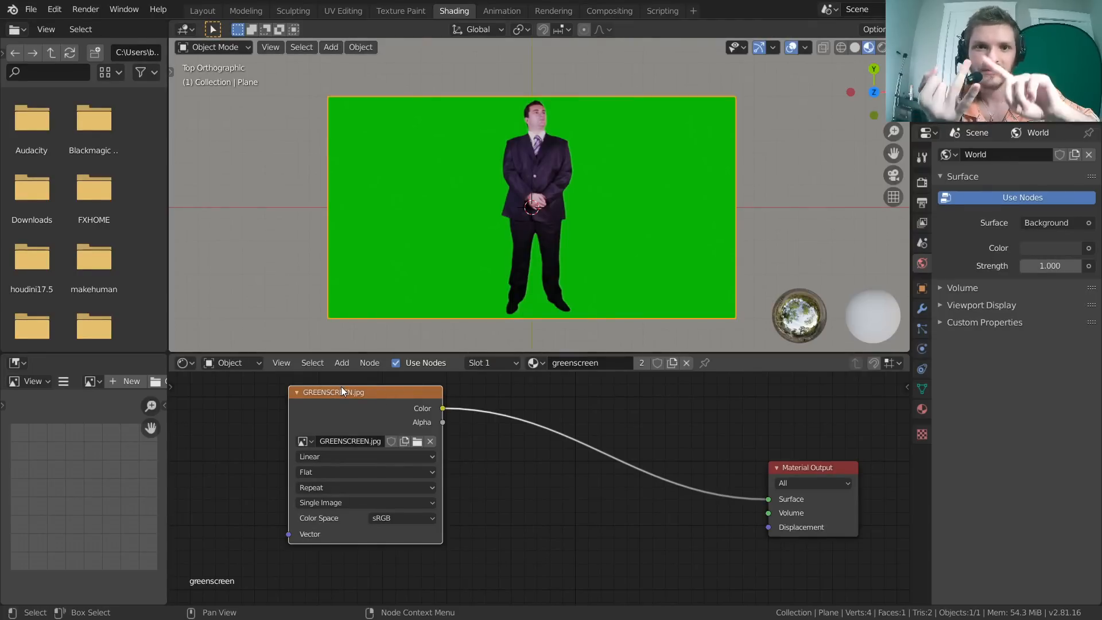
key(Home)
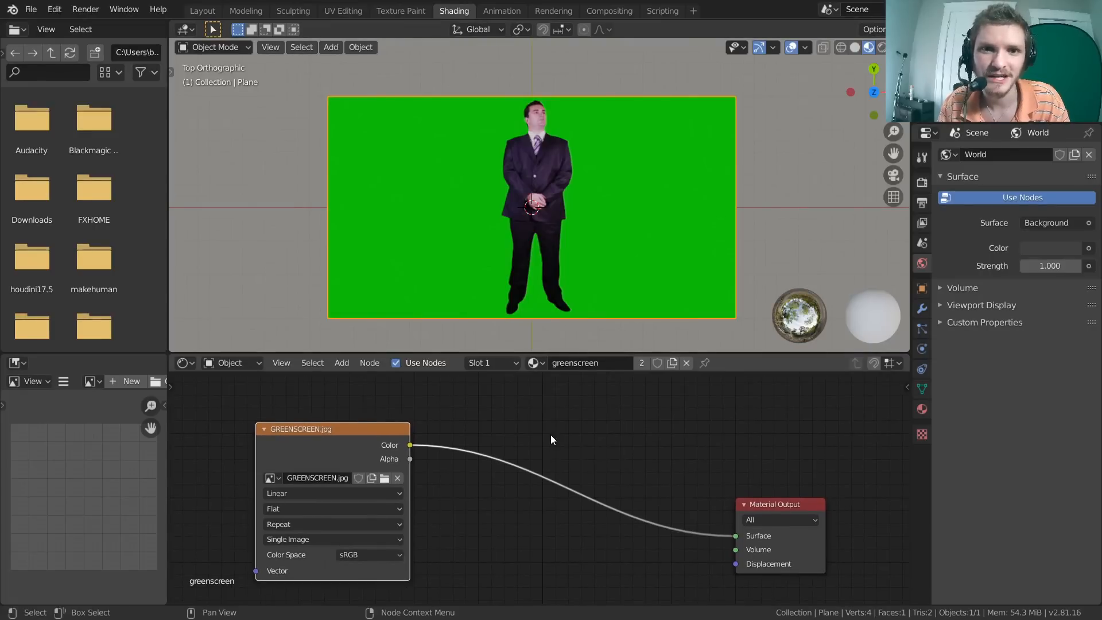
Insert a Separate RGB node into the link between the Image Texture's Color output and the Material Output
key(shift+a)
click(508, 346)
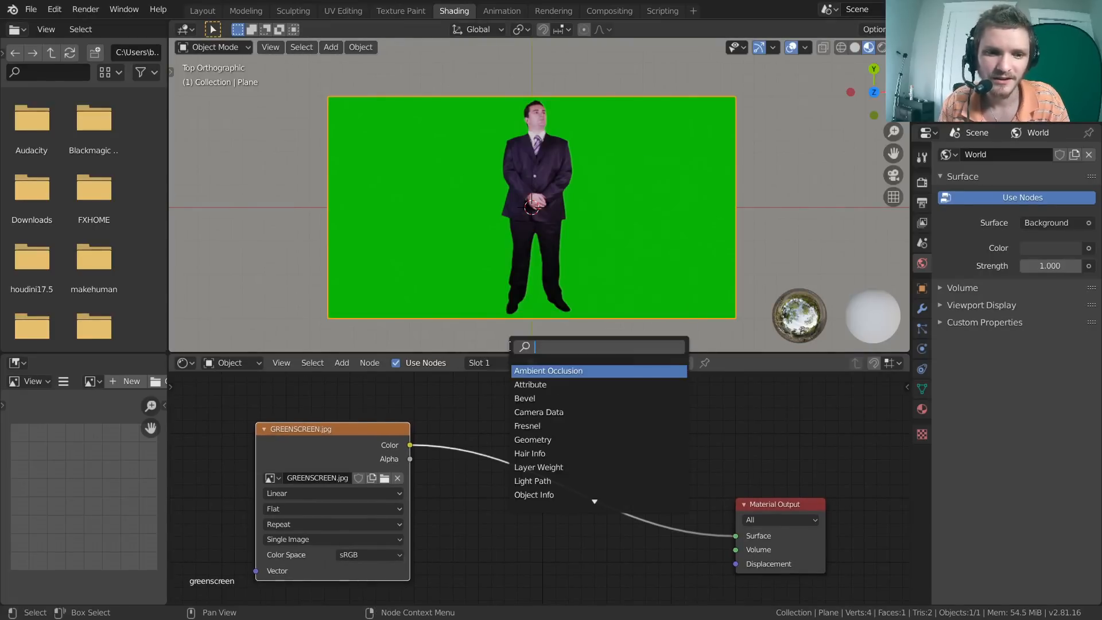
text(sep)
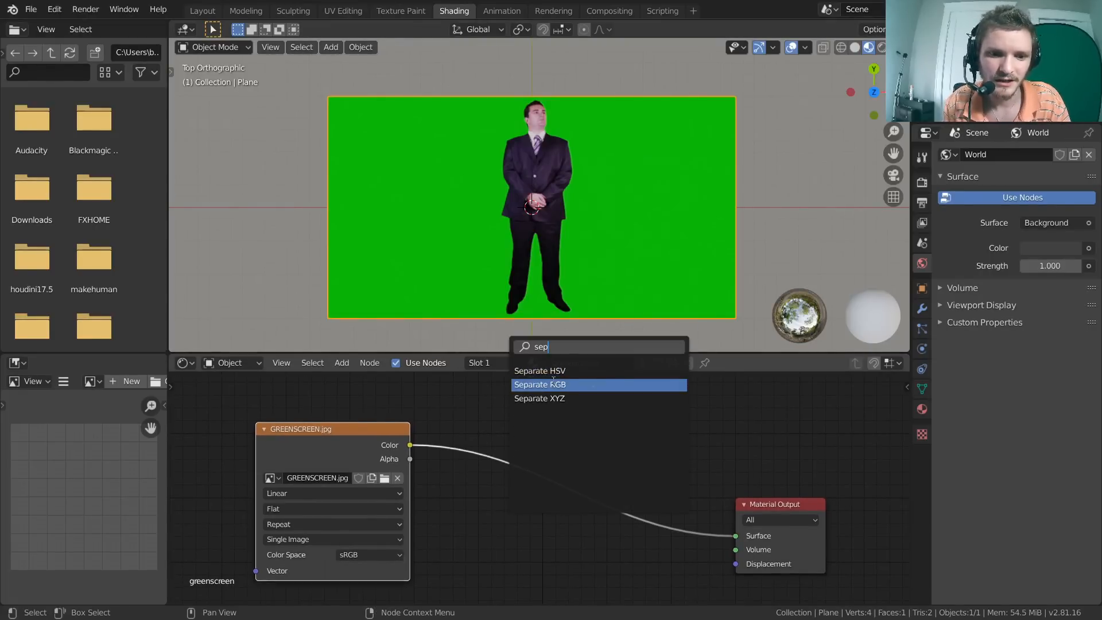
click(553, 384)
click(427, 415)
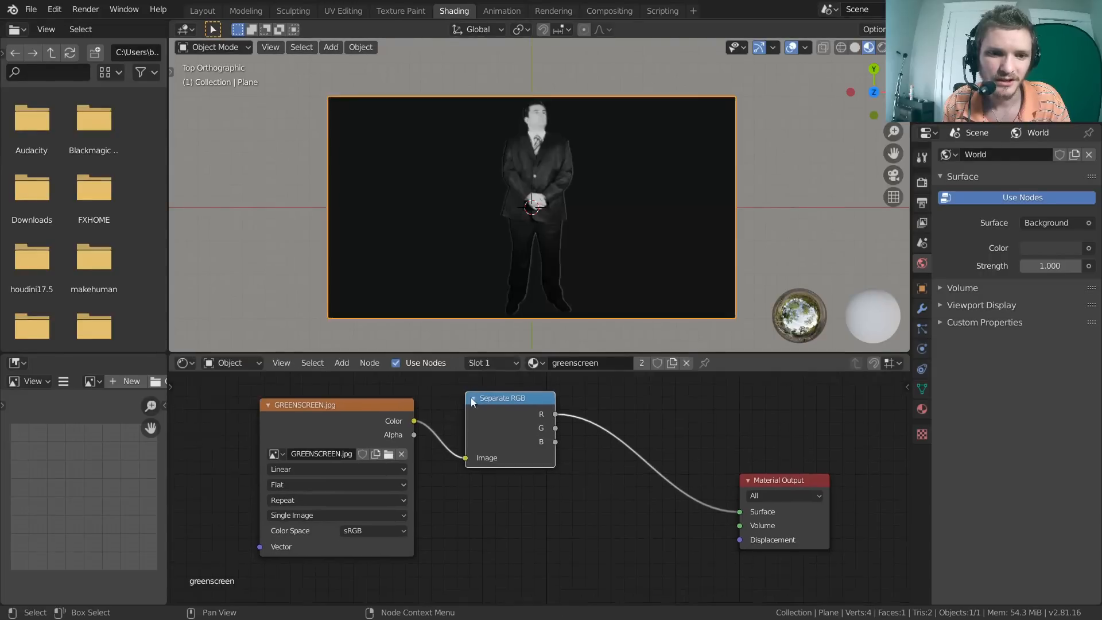
drag(470, 397, 452, 392)
Preview the red, green and blue outputs of the Separate RGB node one at a time on the plane
scroll(532, 421, up, 3)
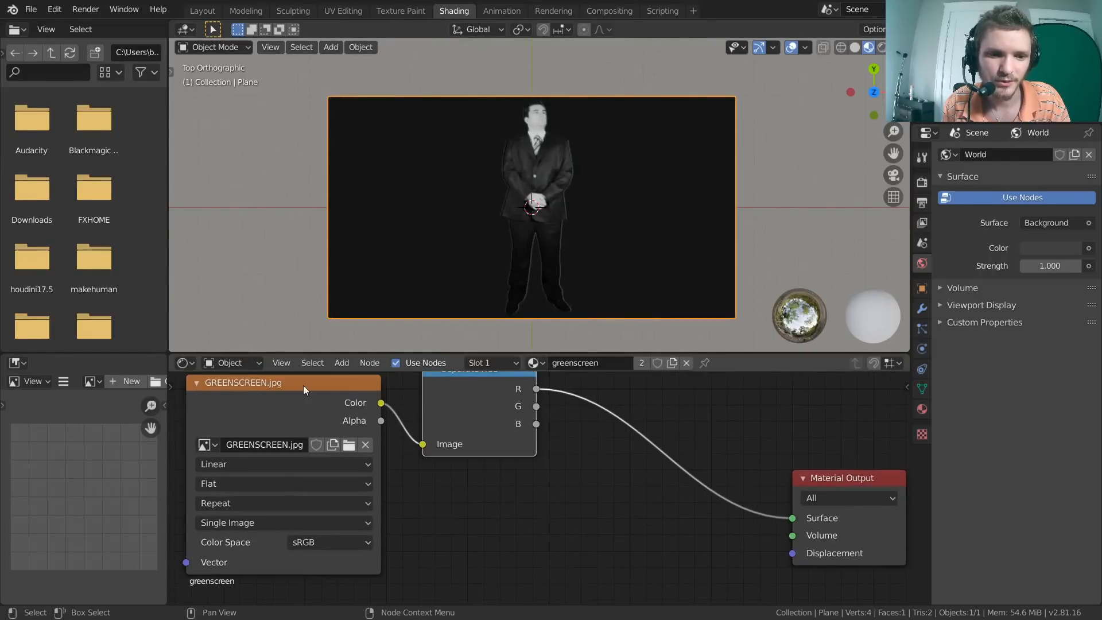
middle_drag(471, 391, 412, 431)
ctrl+shift+click(429, 409)
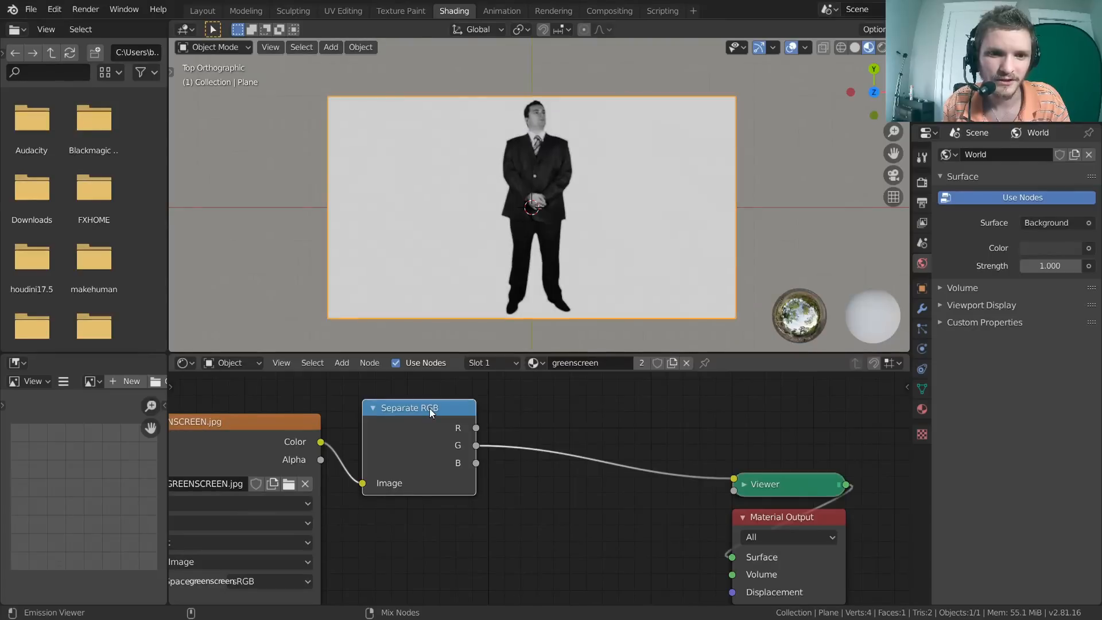
ctrl+shift+click(429, 408)
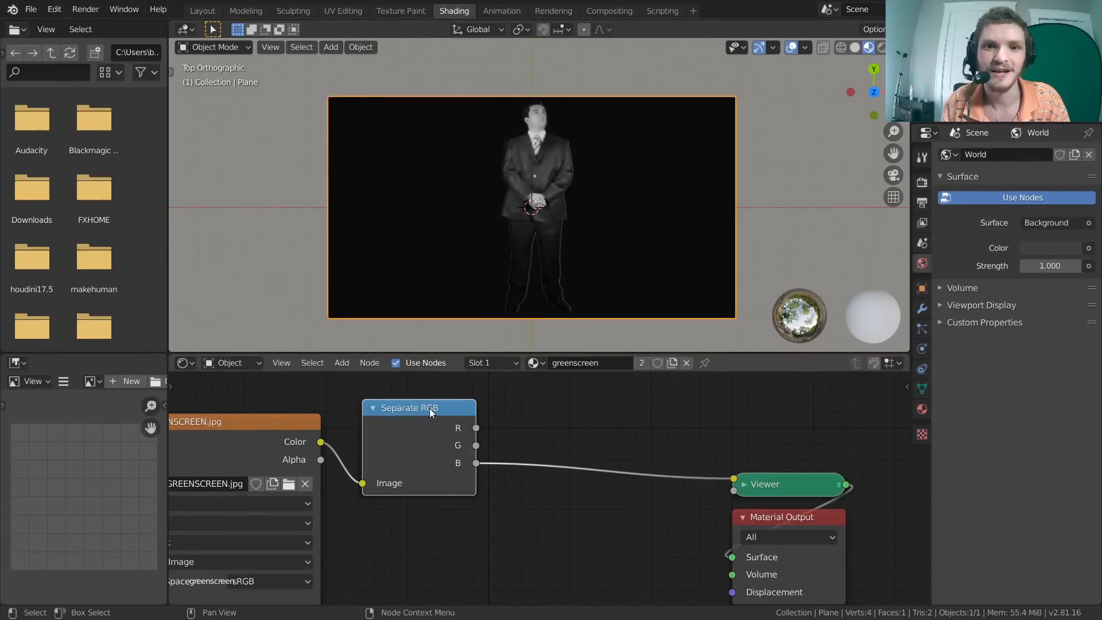
ctrl+shift+click(429, 408)
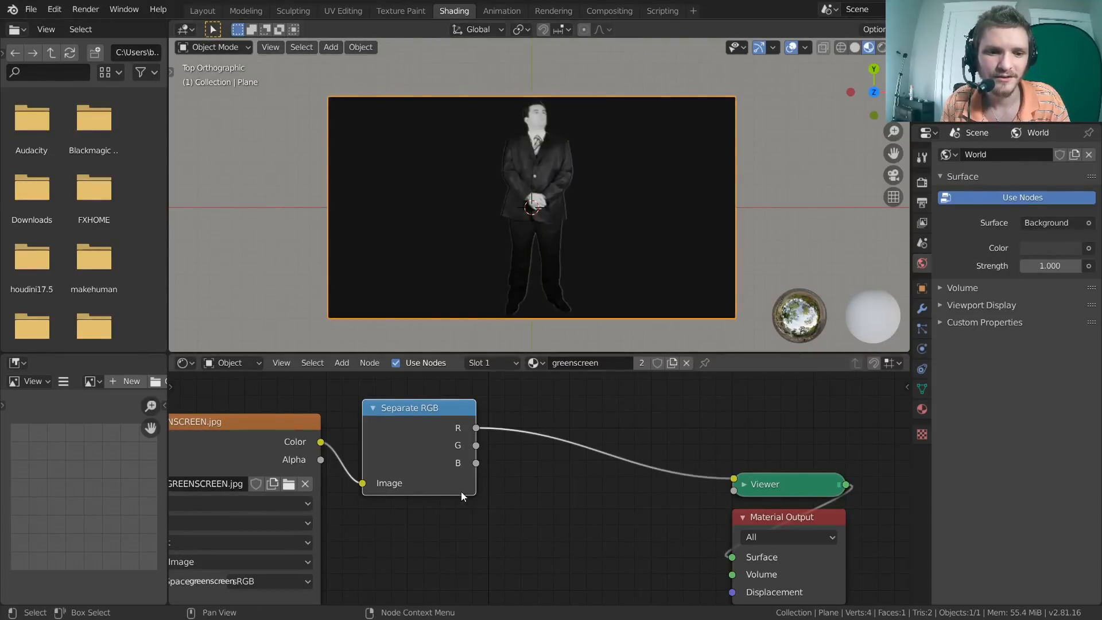
drag(476, 463, 729, 482)
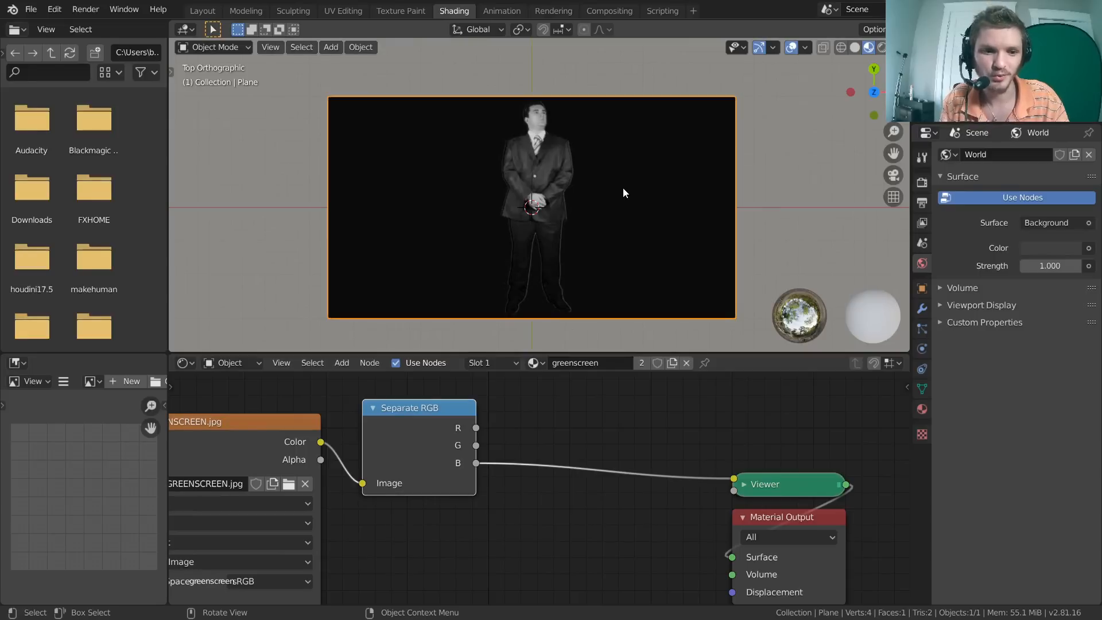
ctrl+shift+click(452, 411)
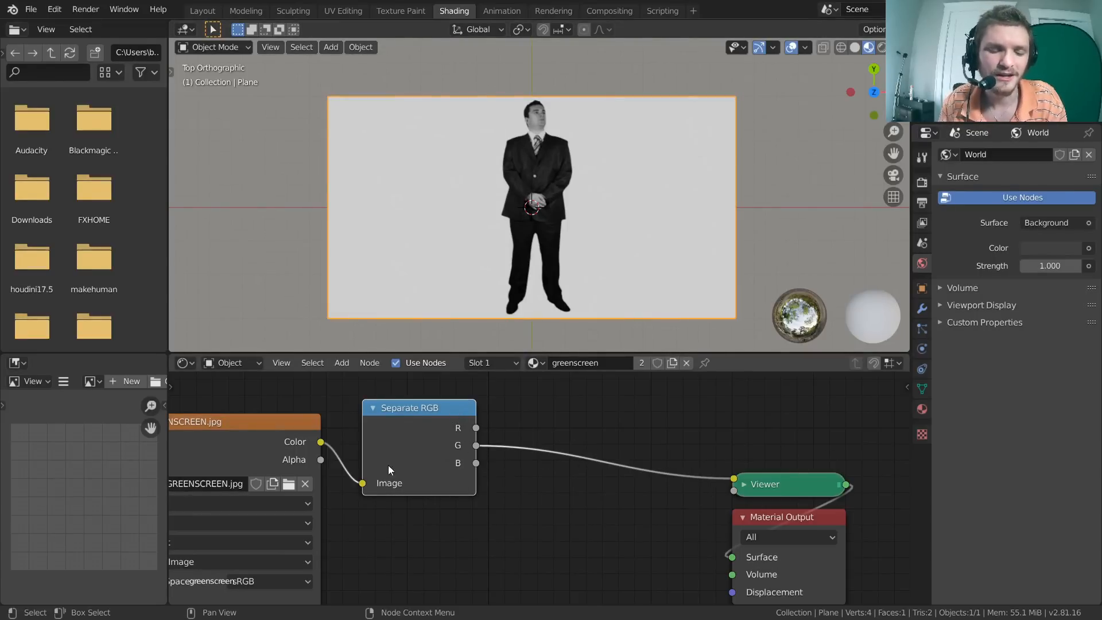
Delete the Viewer node and move the Separate RGB node lower in the graph
click(786, 484)
key(x)
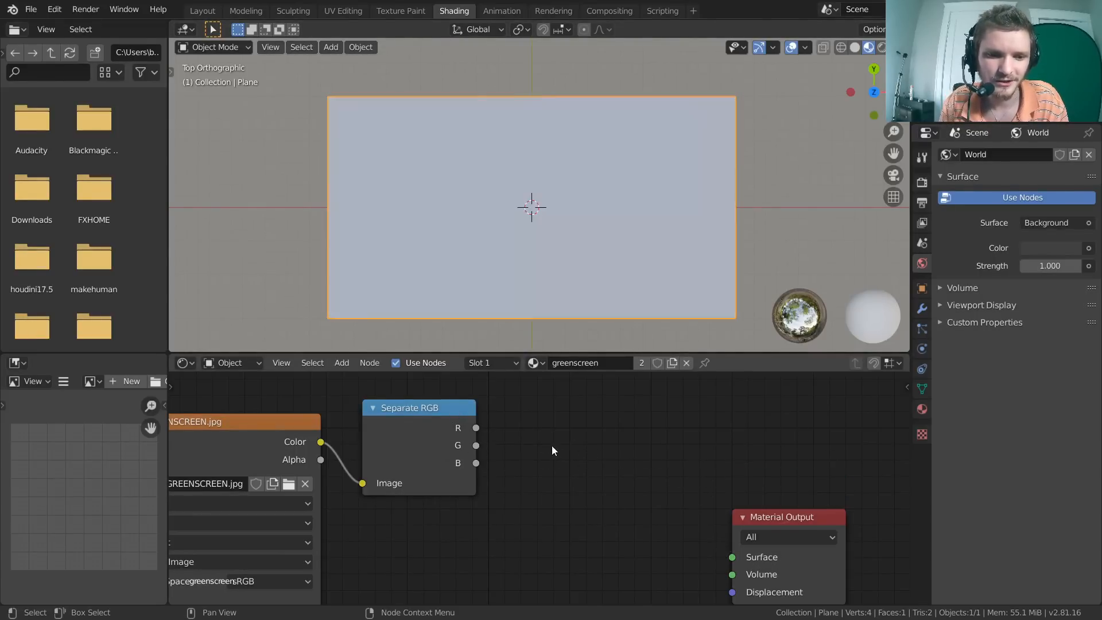
drag(434, 430, 416, 519)
middle_drag(555, 443, 425, 386)
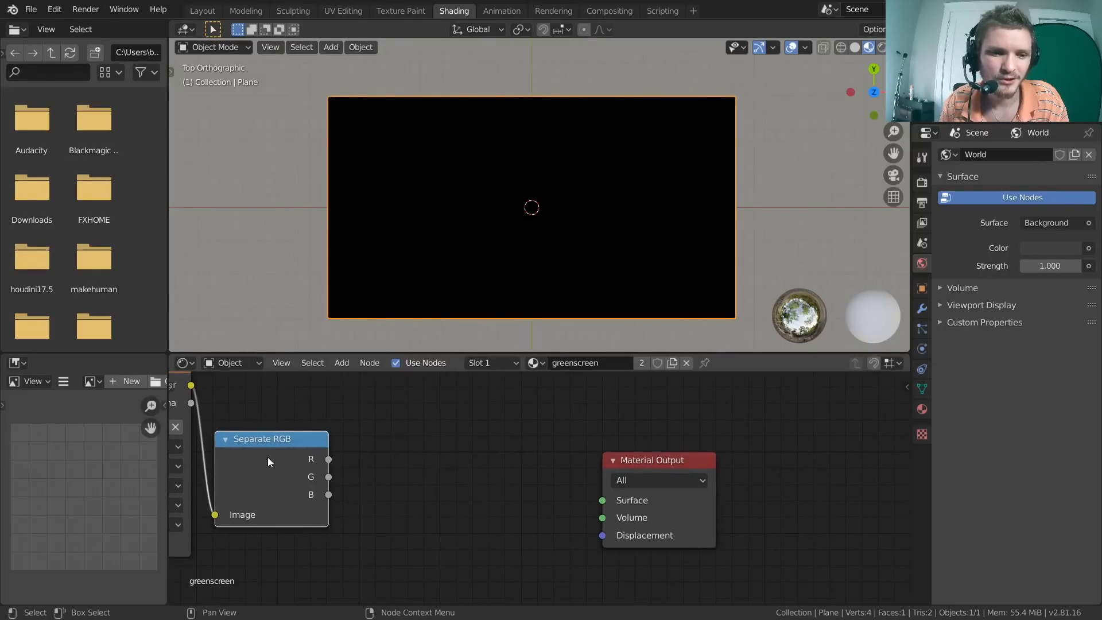
Try linking Separate RGB's R and G outputs directly to the Material Output's Surface, cutting each link again
mouse_move(328, 459)
mouse_down()
mouse_move(411, 433)
mouse_move(608, 459)
mouse_move(601, 500)
mouse_up()
ctrl+right_drag(521, 522, 512, 487)
drag(329, 477, 602, 500)
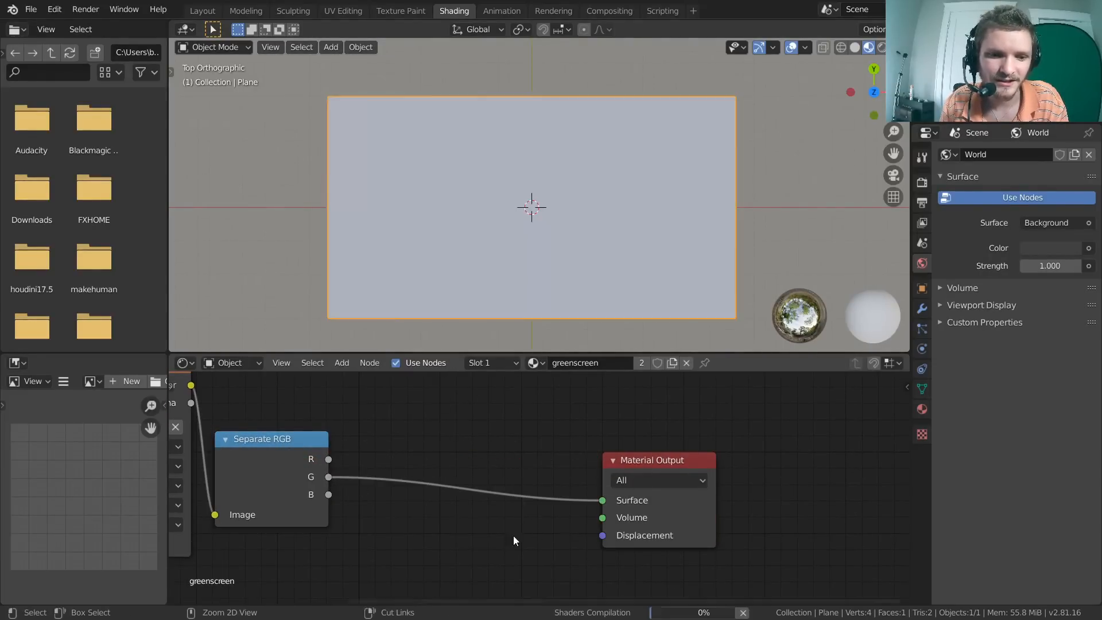
ctrl+right_drag(513, 536, 435, 429)
middle_drag(381, 421, 482, 453)
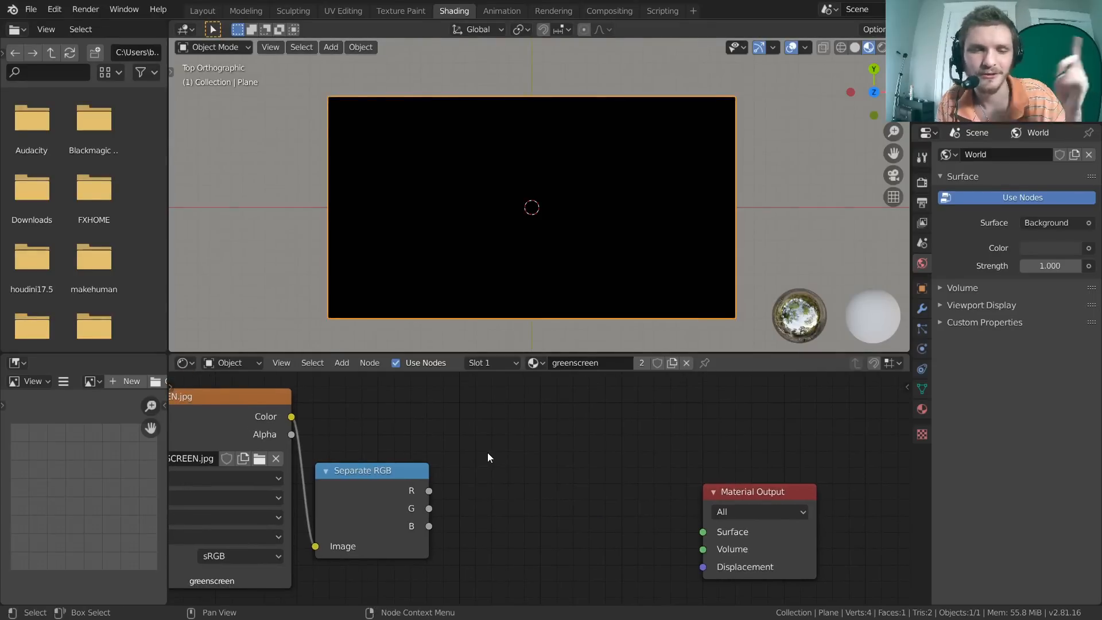
Move Separate RGB back up beside the Image Texture node and preview its R output through a temporary Viewer
drag(412, 480, 468, 408)
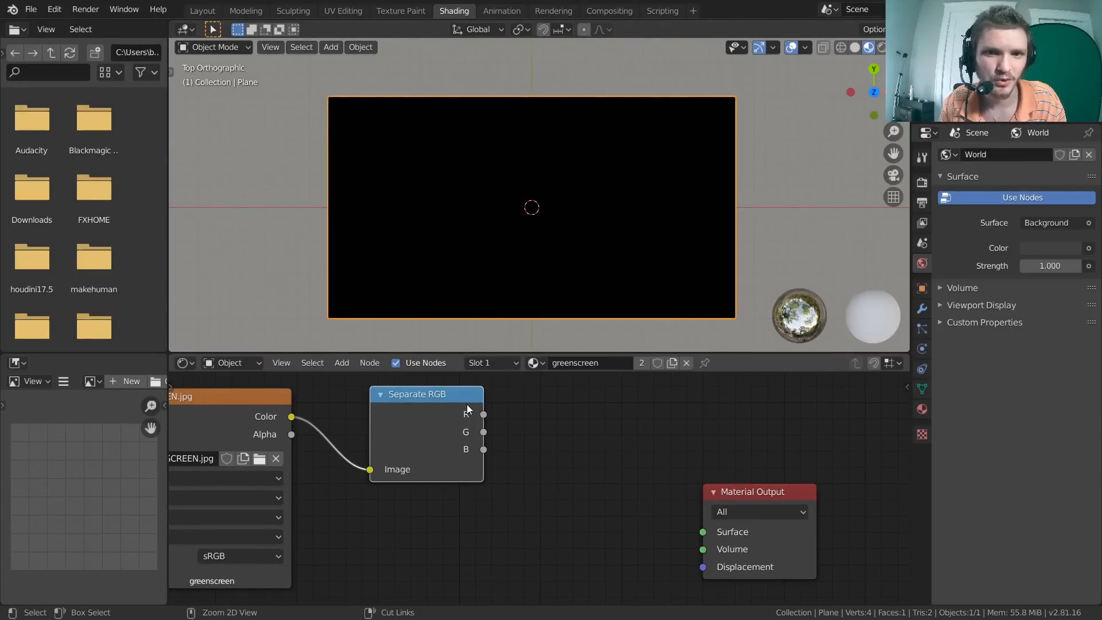
ctrl+shift+click(447, 391)
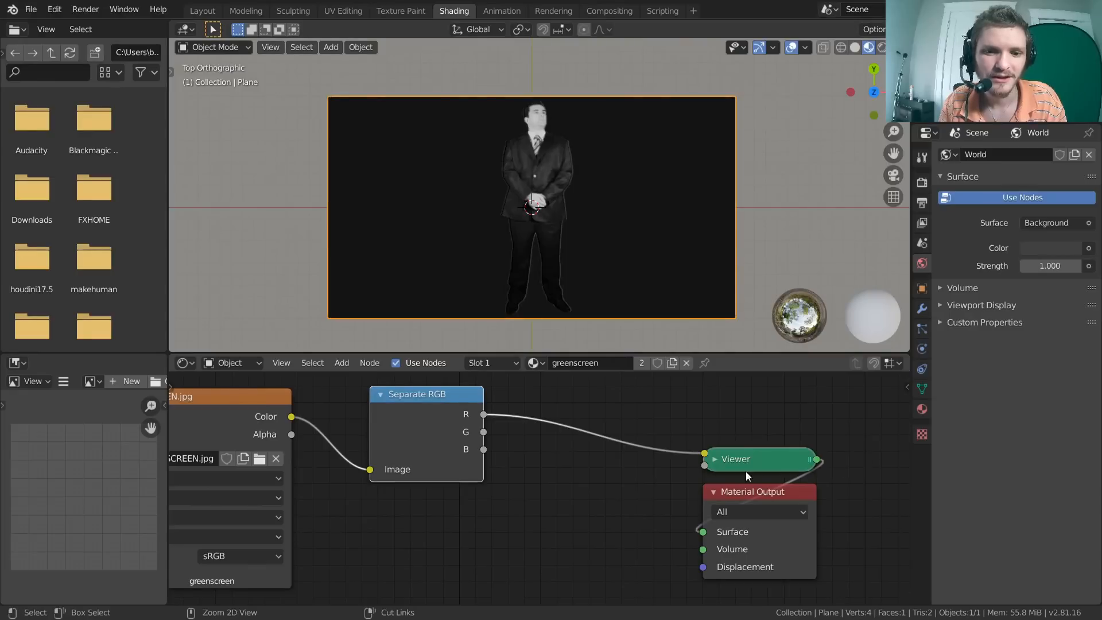
drag(774, 459, 671, 446)
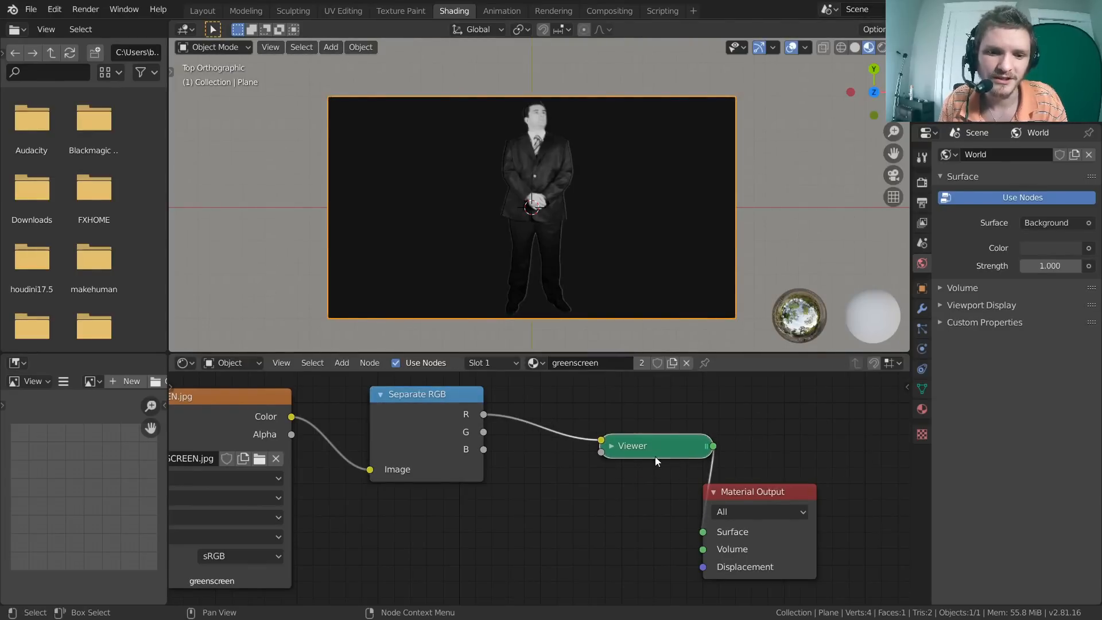
key(x)
Preview the original GREENSCREEN.jpg image on the plane, and cycle through the R, G and B outputs of Separate RGB for comparison
middle_drag(315, 413, 434, 426)
ctrl+shift+click(356, 415)
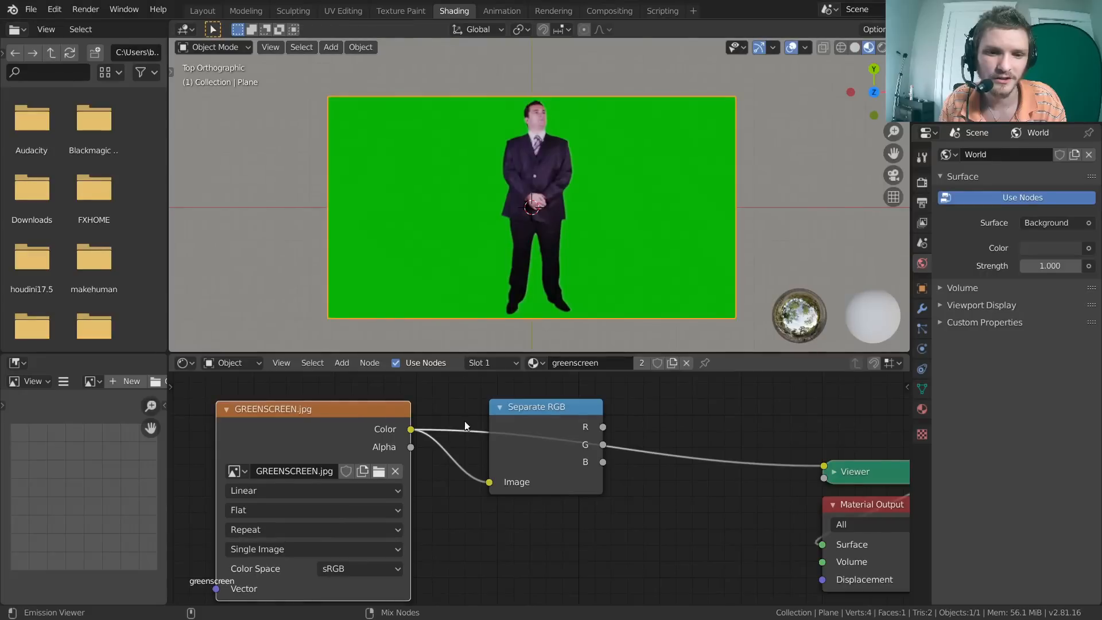
ctrl+shift+click(545, 406)
ctrl+shift+click(545, 405)
ctrl+shift+click(545, 405)
ctrl+shift+click(545, 405)
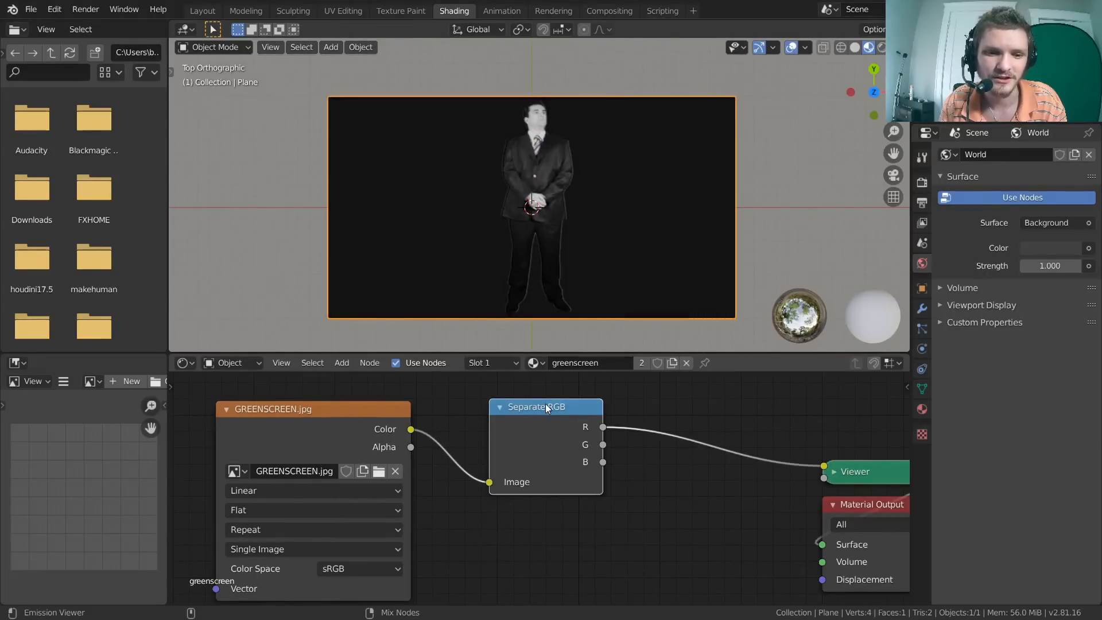
ctrl+shift+click(545, 404)
ctrl+shift+click(545, 404)
ctrl+shift+click(545, 404)
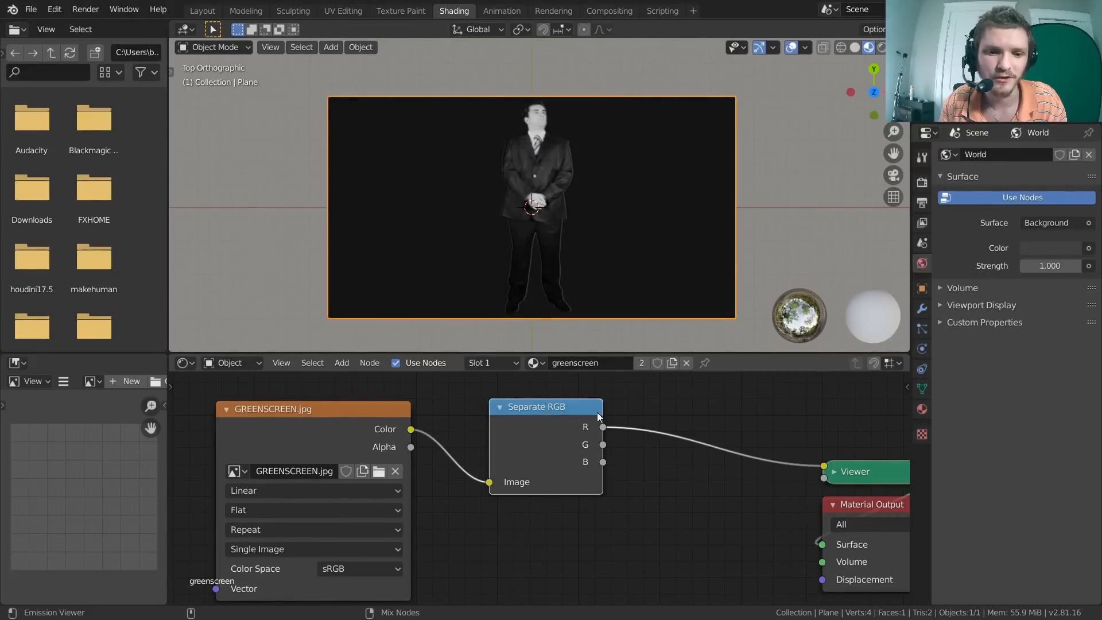
Delete the Viewer node and spread the layout by moving the Material Output farther from Separate RGB and the Image Texture slightly higher
middle_drag(754, 427, 417, 417)
click(542, 461)
key(x)
drag(536, 490, 784, 430)
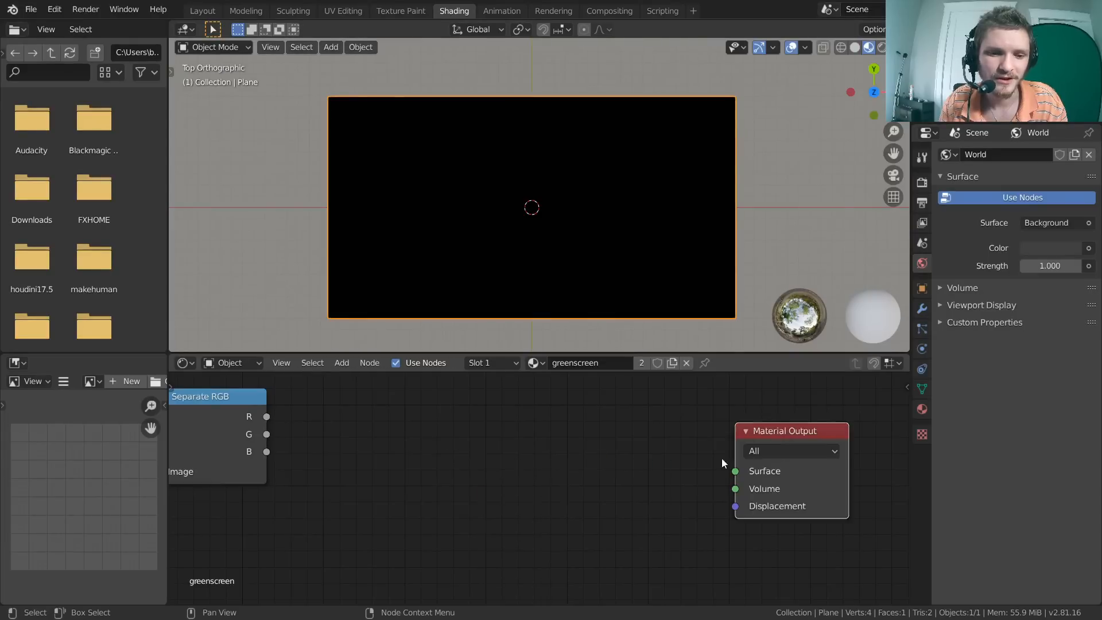
middle_drag(511, 434, 584, 466)
scroll(582, 466, down, 1)
middle_drag(451, 456, 575, 416)
drag(261, 396, 261, 362)
Cycle the plane preview through Separate RGB's channels, ending on the B output
ctrl+shift+click(457, 401)
ctrl+shift+click(456, 400)
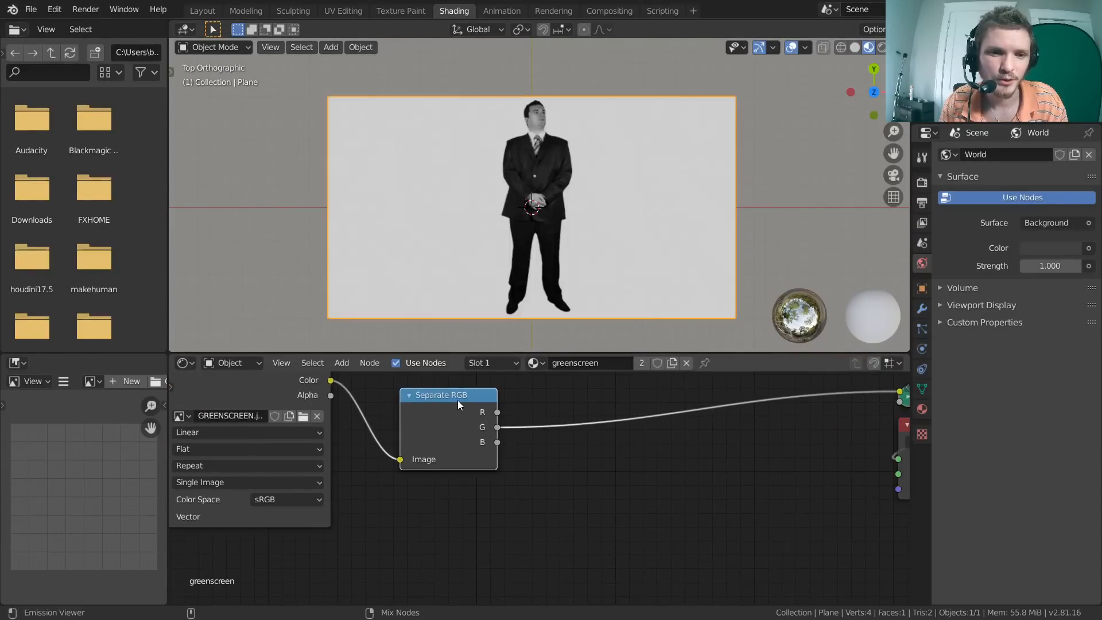
ctrl+shift+click(457, 401)
Add a Combine RGB node in the empty area below the Image Texture and Separate RGB nodes
scroll(528, 499, down, 2)
middle_drag(443, 482, 438, 431)
key(shift+a)
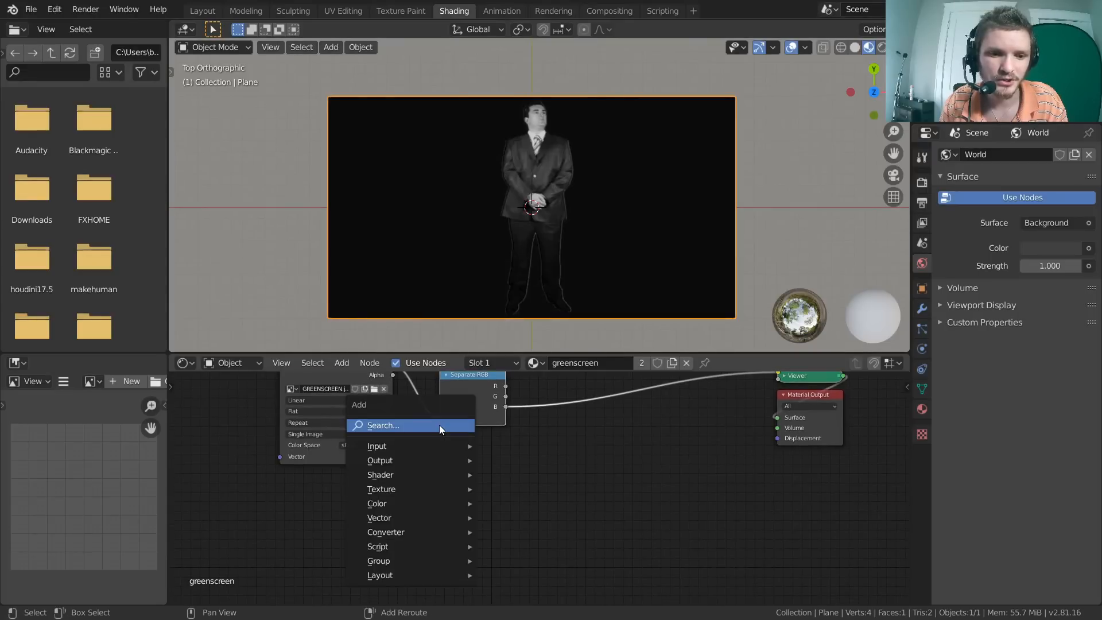
click(439, 425)
text(com)
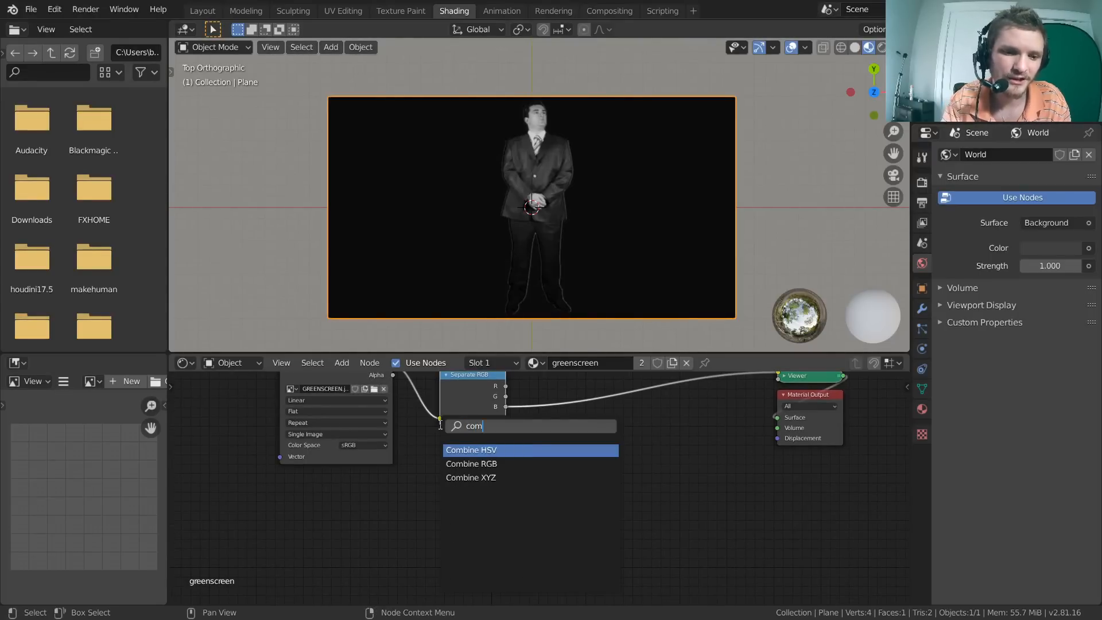
click(494, 464)
click(476, 510)
scroll(485, 483, up, 5)
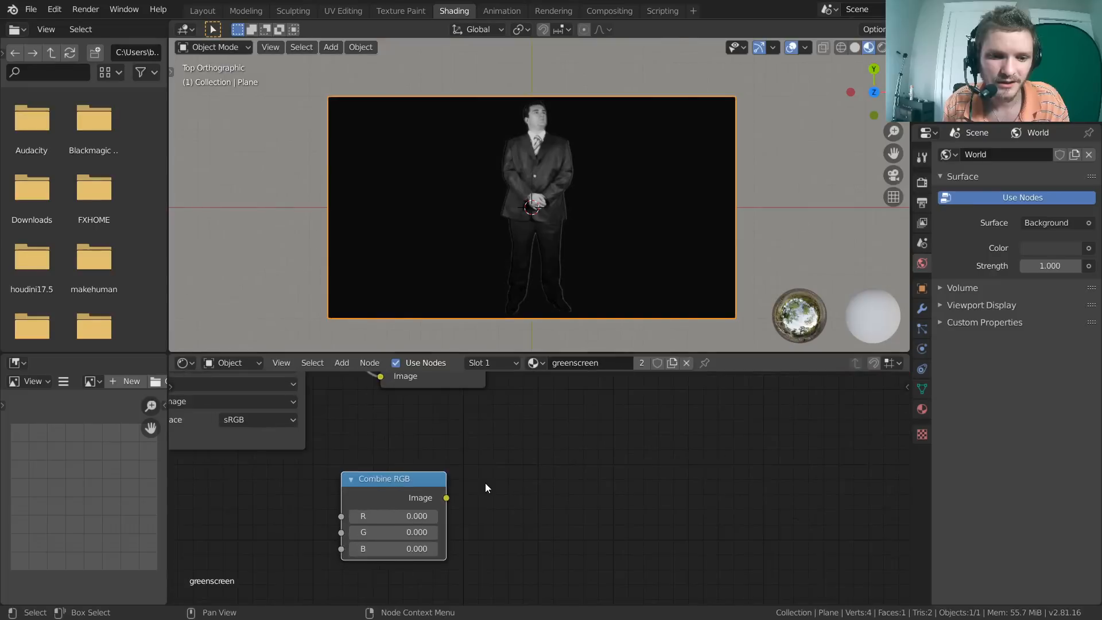
Preview the Combine RGB node on the plane with R and G set to 1.000, and delete the node
ctrl+shift+click(356, 503)
middle_drag(356, 502, 481, 472)
drag(486, 492, 539, 493)
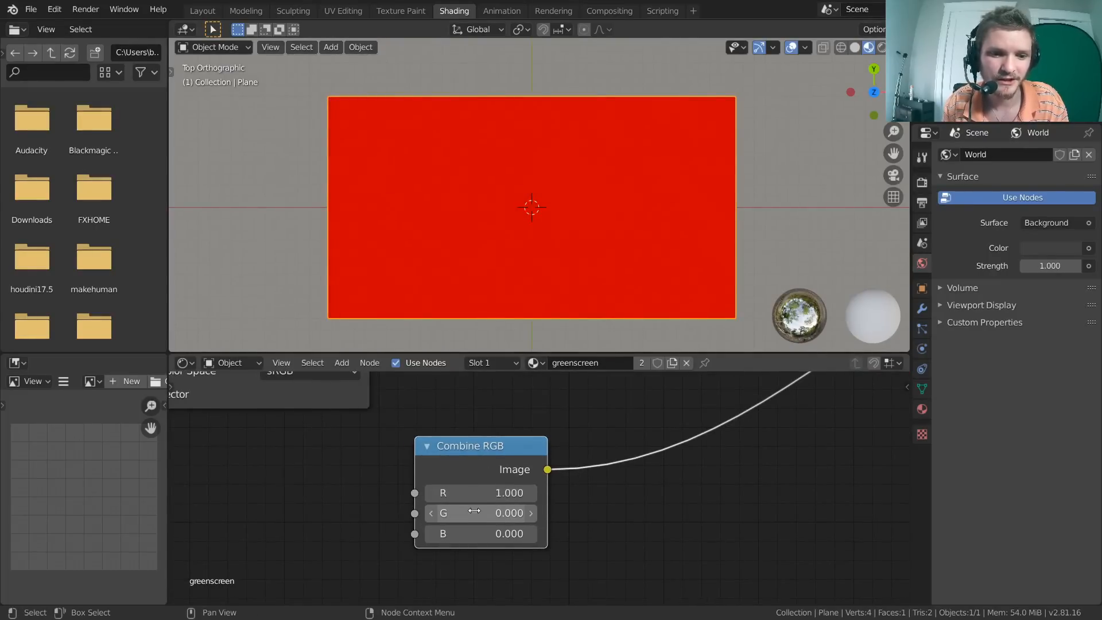
drag(472, 510, 498, 510)
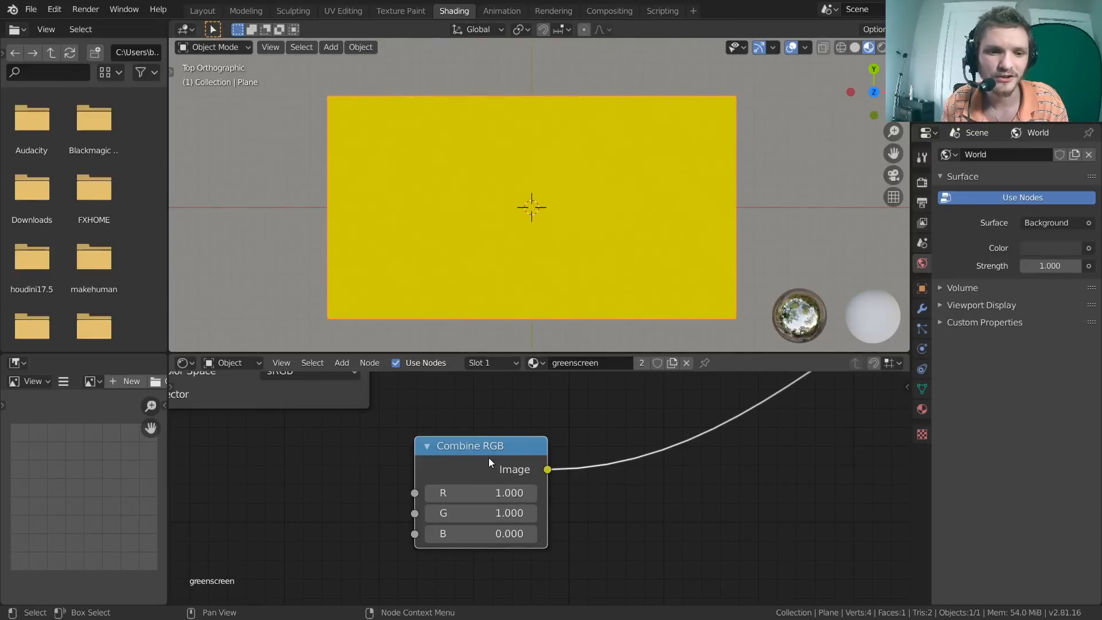
key(x)
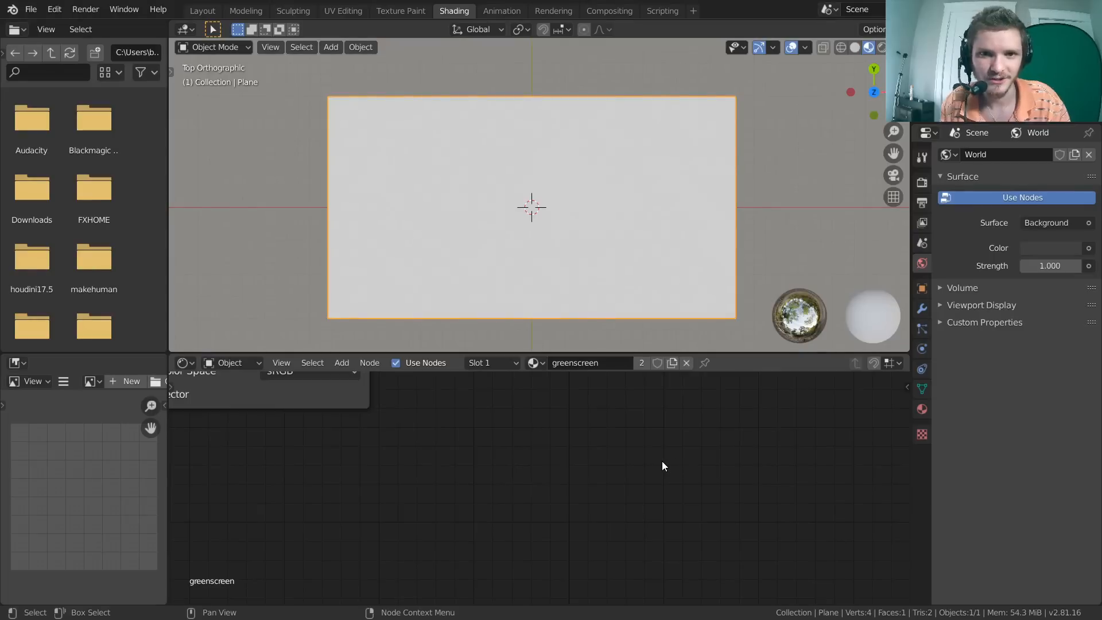
Add an RGB color node in the empty area below the Image Texture node
key(shift+a)
click(514, 420)
text(rgb)
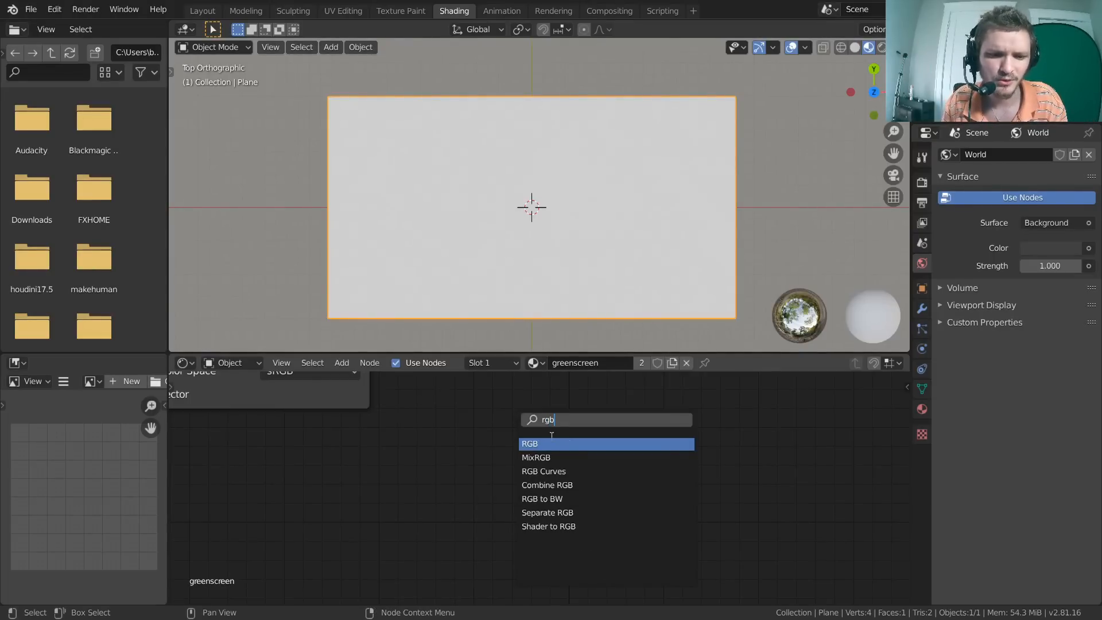
key(Return)
click(405, 404)
scroll(531, 490, down, 3)
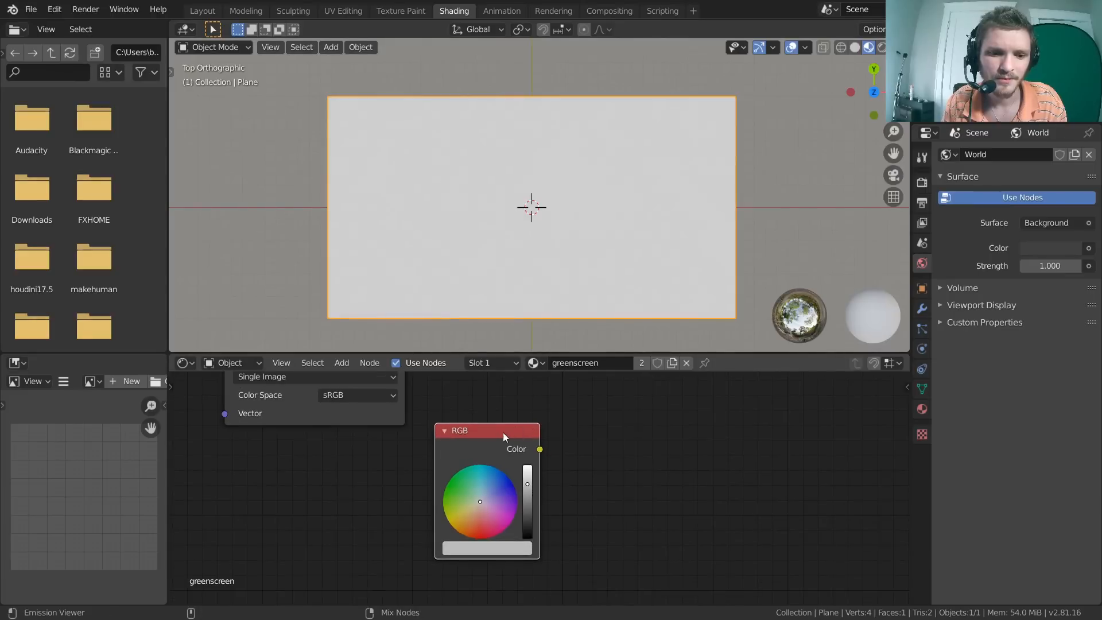
Preview the RGB node on the plane and set its color to a green resembling the photo's background
ctrl+shift+click(503, 432)
mouse_move(621, 431)
middle_down()
mouse_move(554, 460)
mouse_move(600, 429)
middle_up()
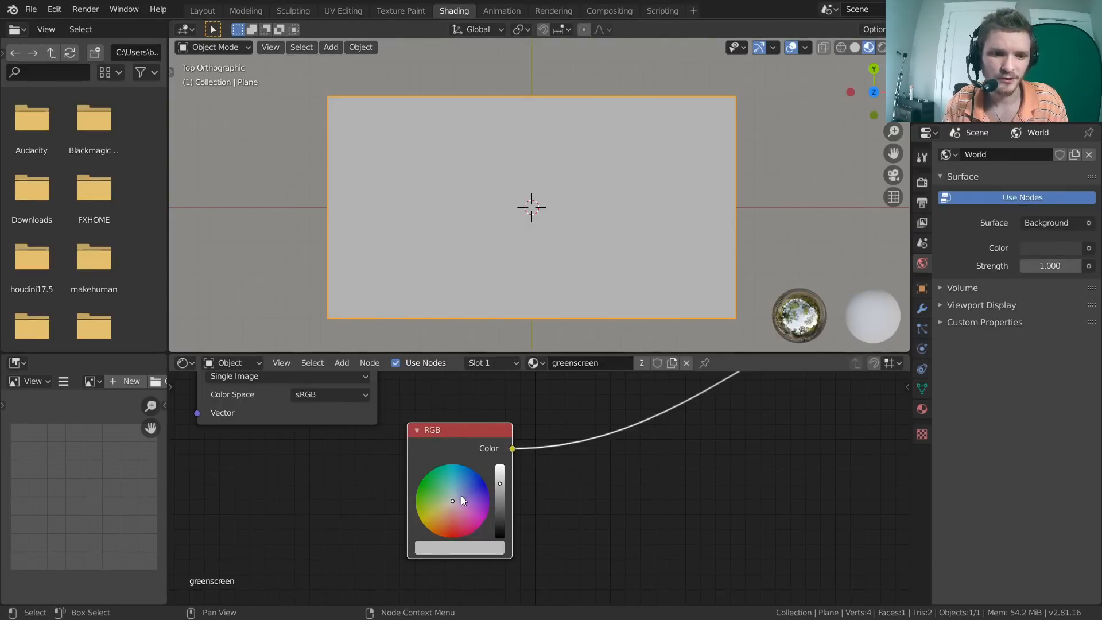
drag(460, 495, 420, 482)
Preview the GREENSCREEN.jpg Image Texture node on the plane again to compare its background with the RGB node's green
scroll(454, 430, down, 2)
middle_drag(454, 431, 475, 462)
ctrl+shift+click(393, 392)
scroll(490, 509, up, 2)
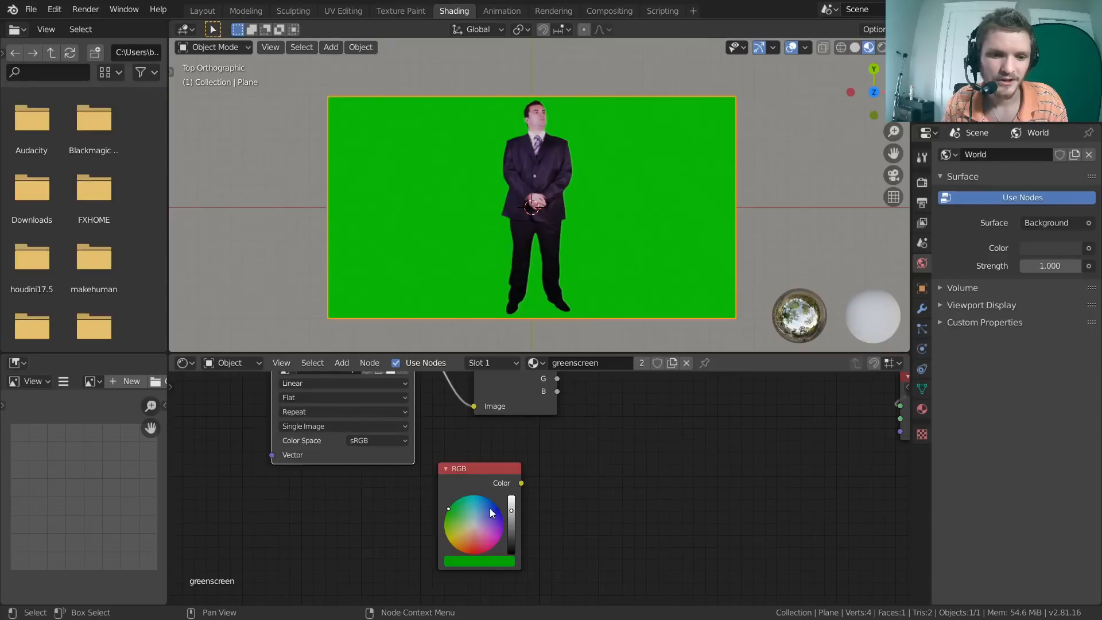
Sample the green background of the previewed photo as the RGB node's color with the eyedropper
click(486, 557)
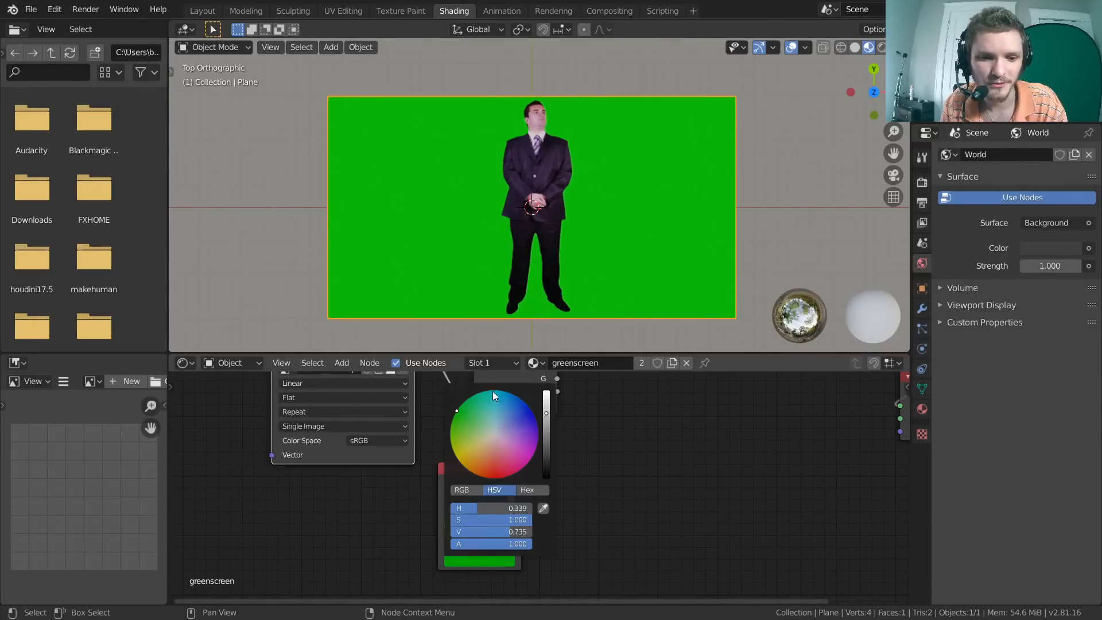
click(544, 510)
click(651, 211)
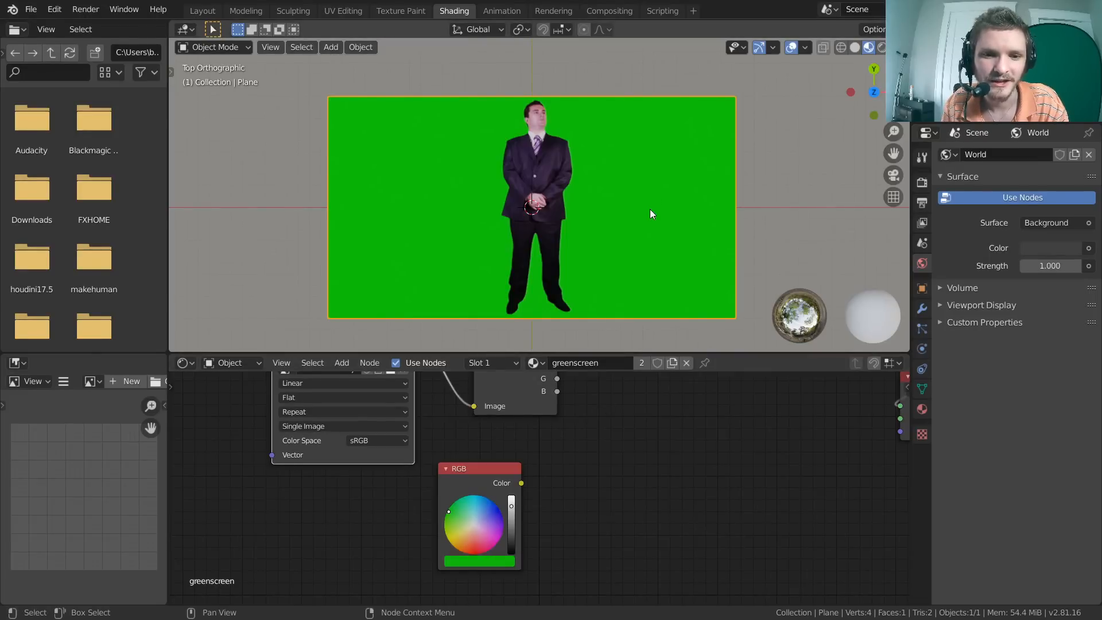
Sample the gray of the empty image editor as the RGB node's color, and restore the sampled green
click(500, 559)
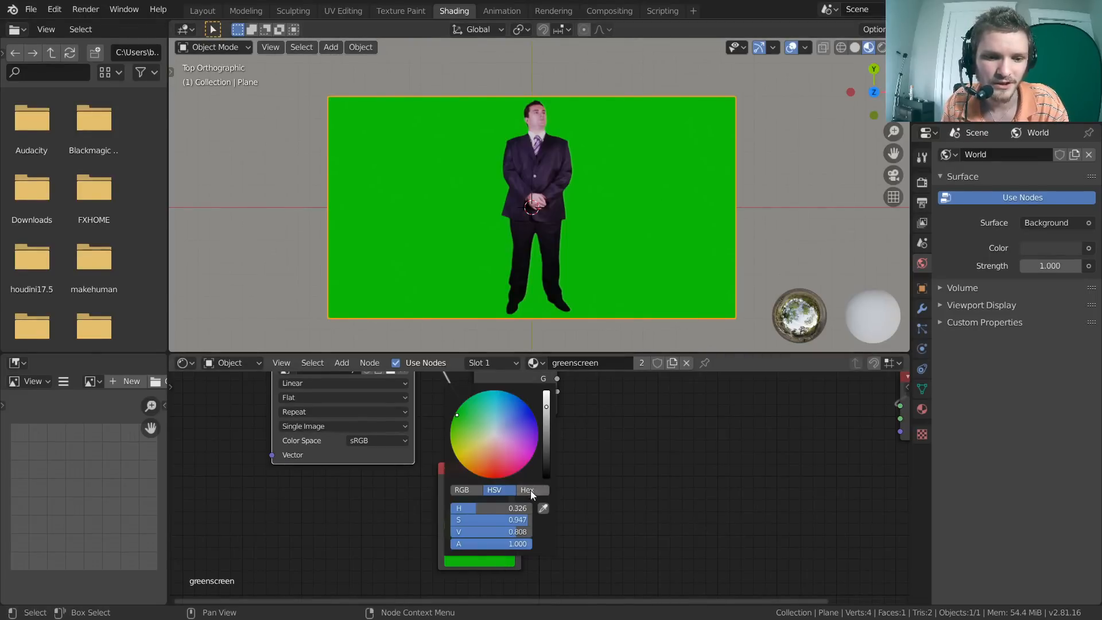
click(543, 509)
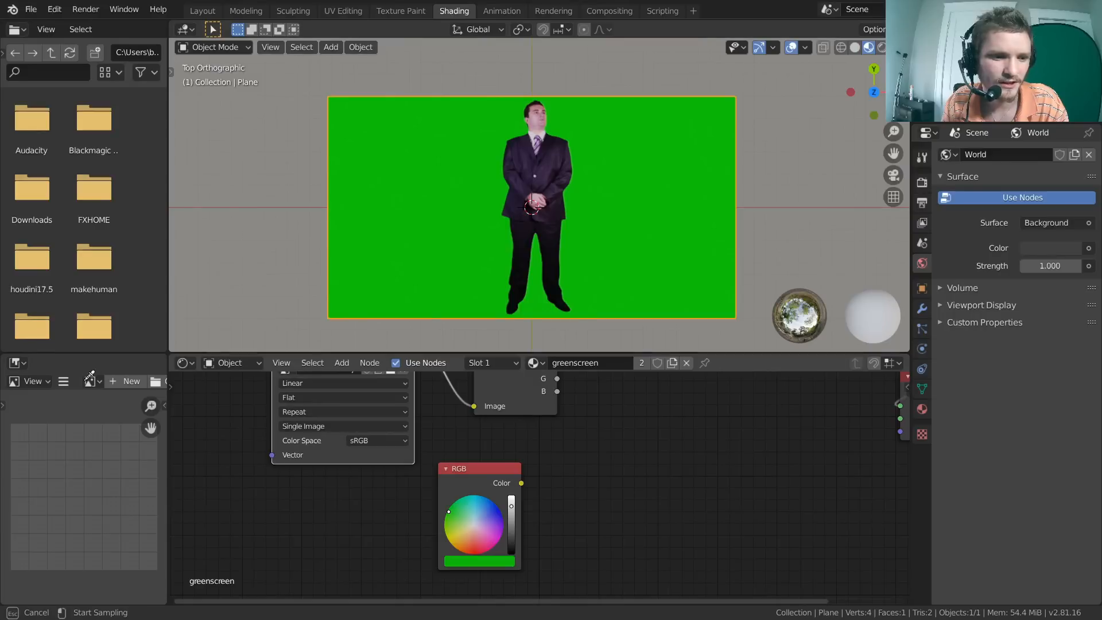
click(64, 408)
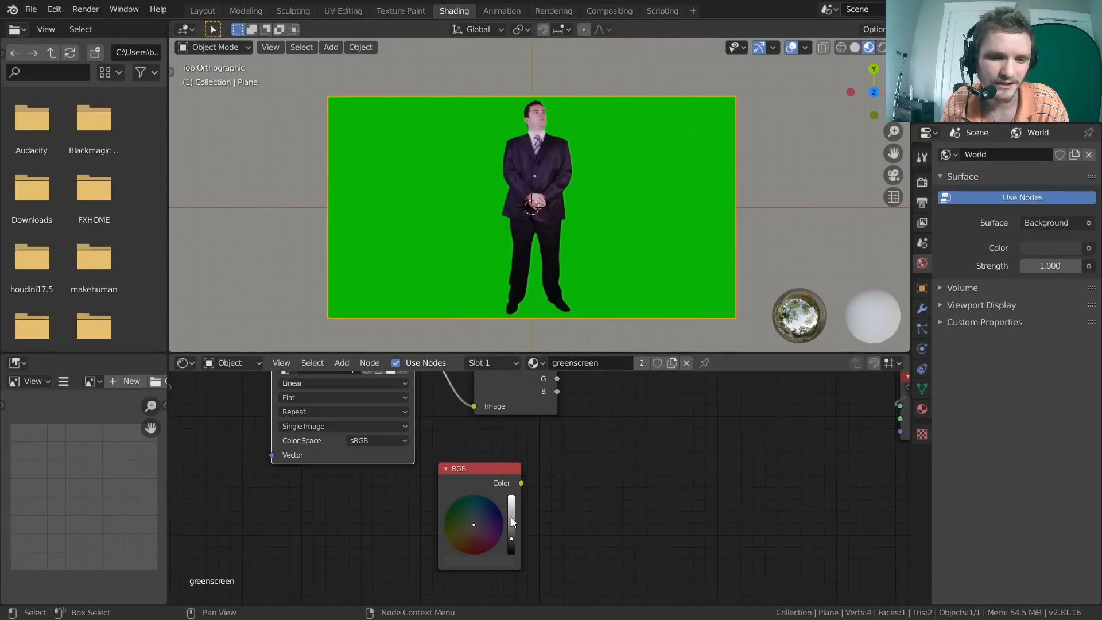
click(480, 467)
scroll(528, 489, up, 3)
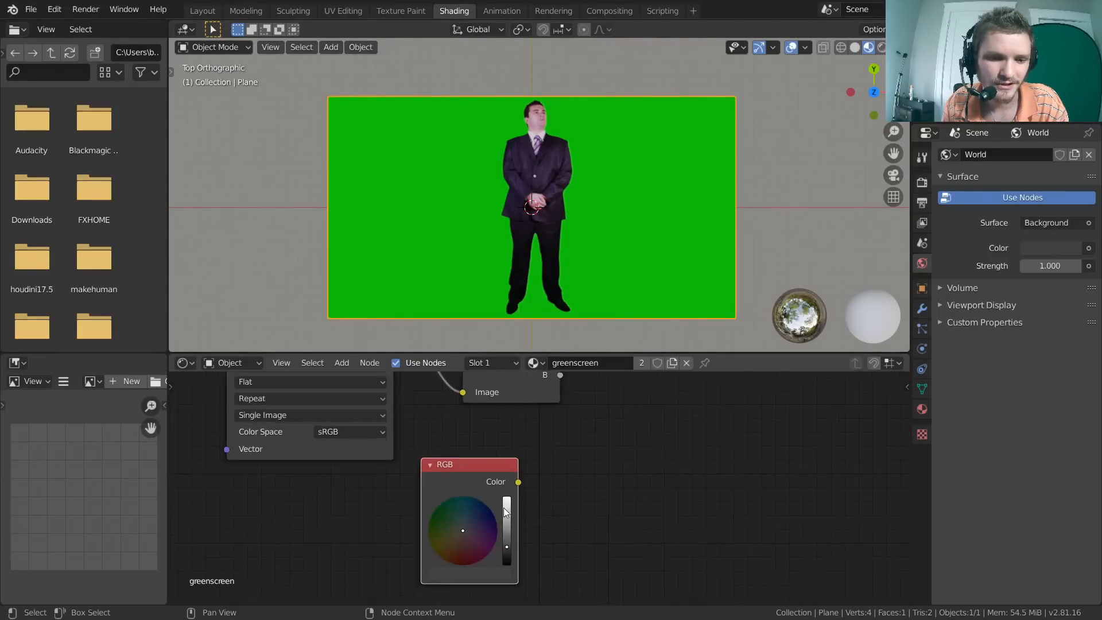
middle_drag(505, 495, 546, 411)
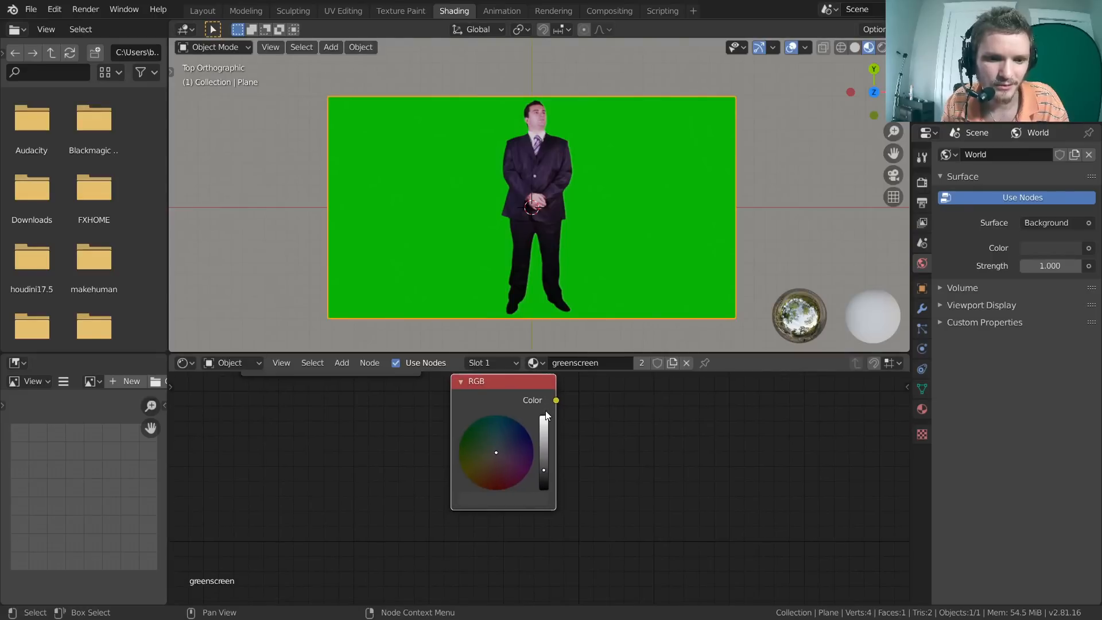
click(509, 500)
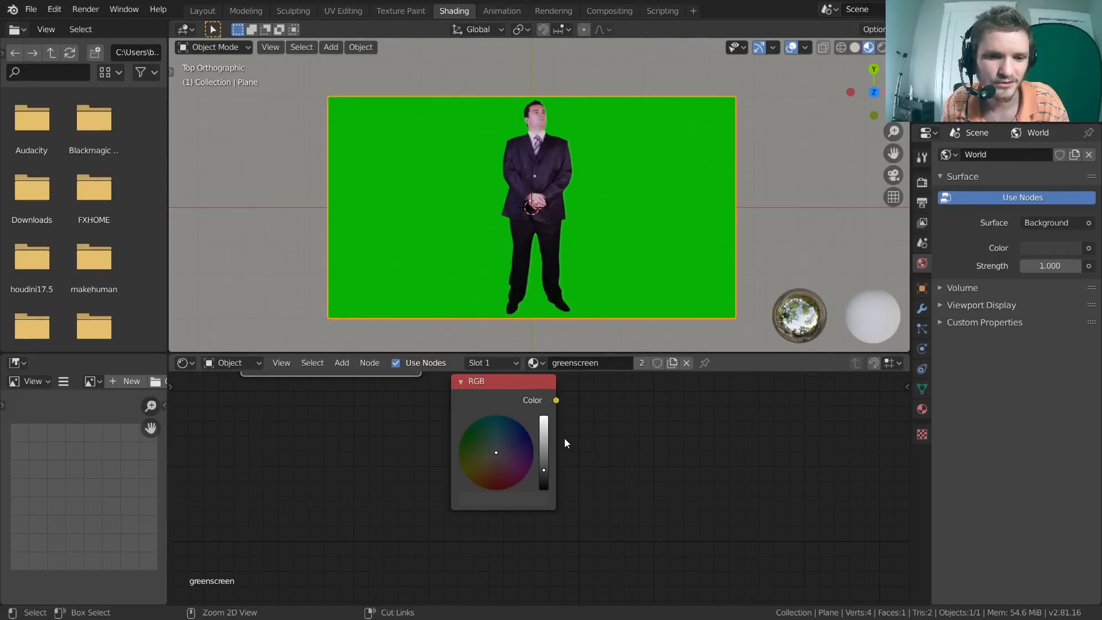
key(ctrl+v)
click(504, 500)
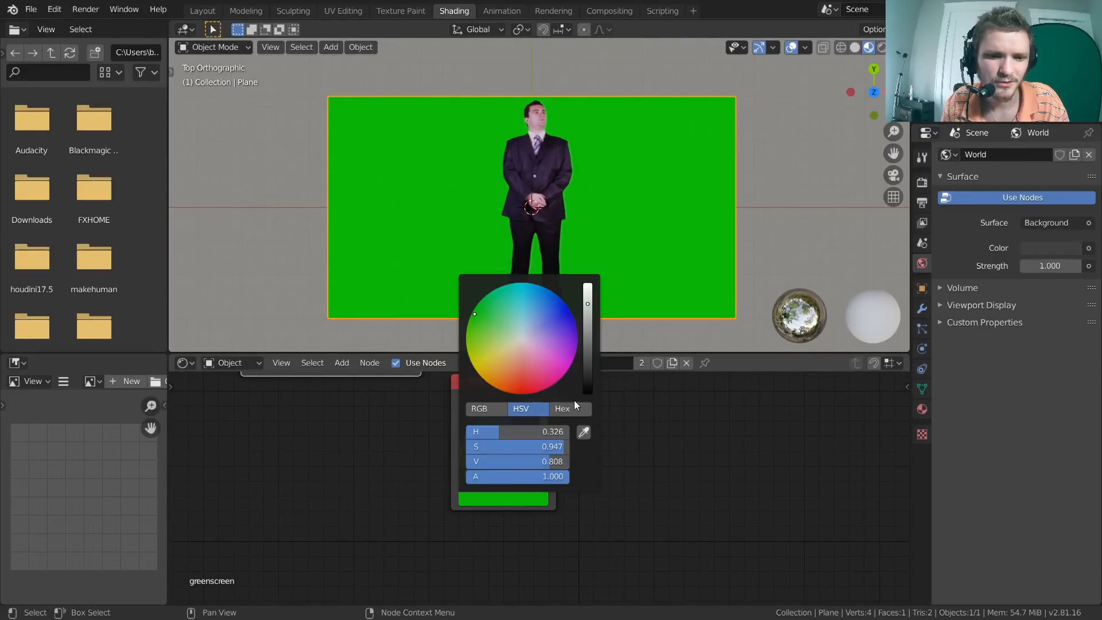
Move the RGB node underneath the GREENSCREEN.jpg Image Texture node
scroll(514, 497, down, 4)
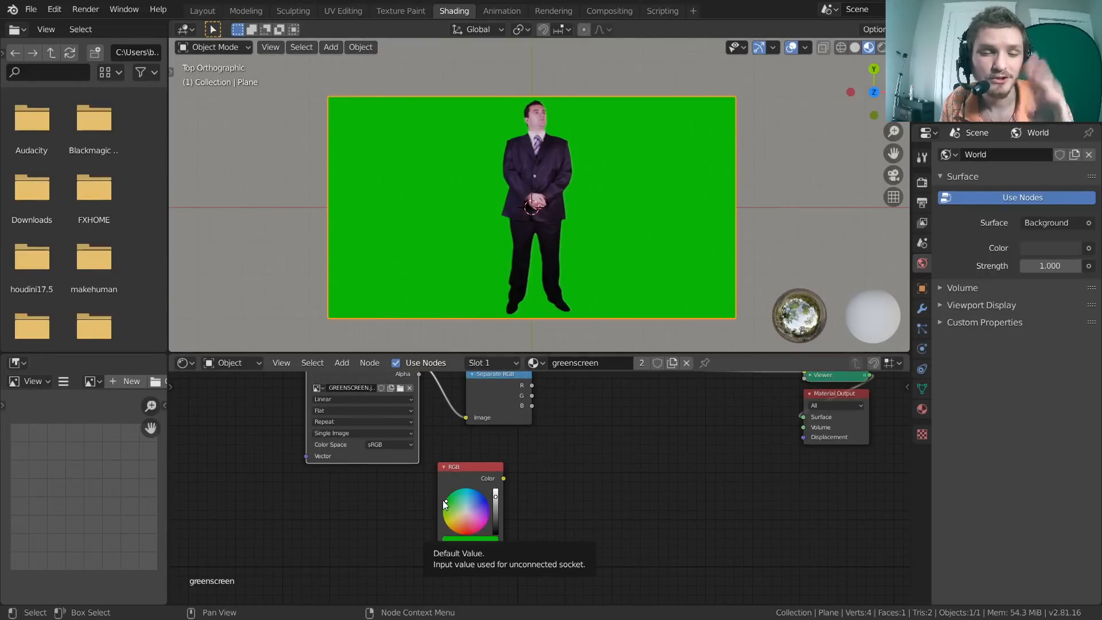
scroll(550, 491, up, 2)
middle_drag(550, 491, 524, 488)
drag(423, 466, 265, 500)
middle_drag(405, 424, 467, 476)
scroll(467, 476, down, 1)
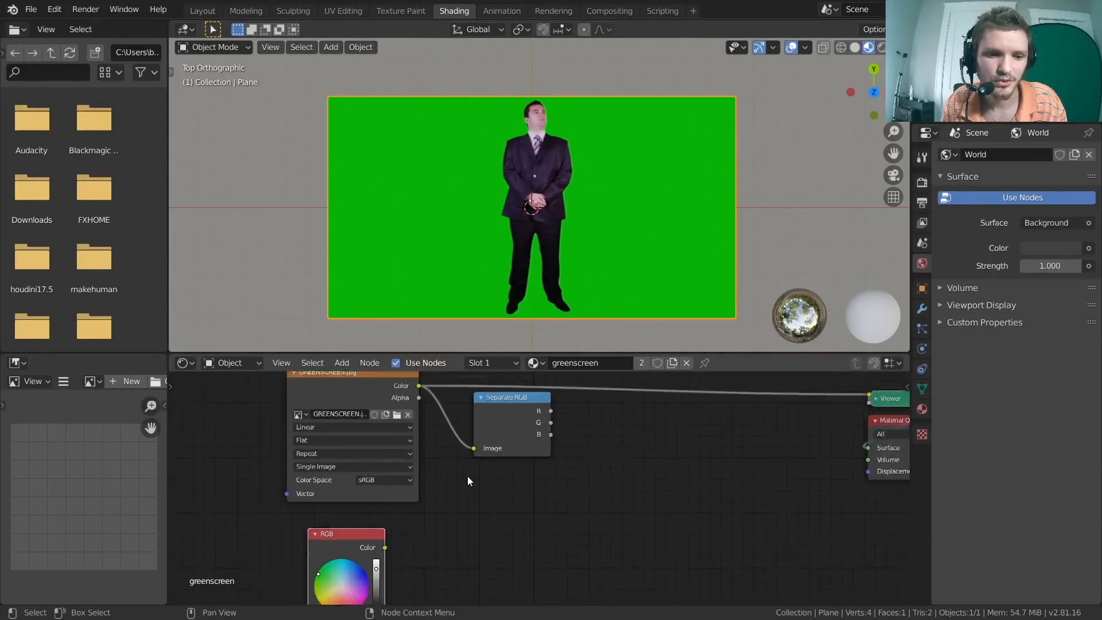
scroll(467, 480, down, 1)
click(516, 404)
key(shift+d)
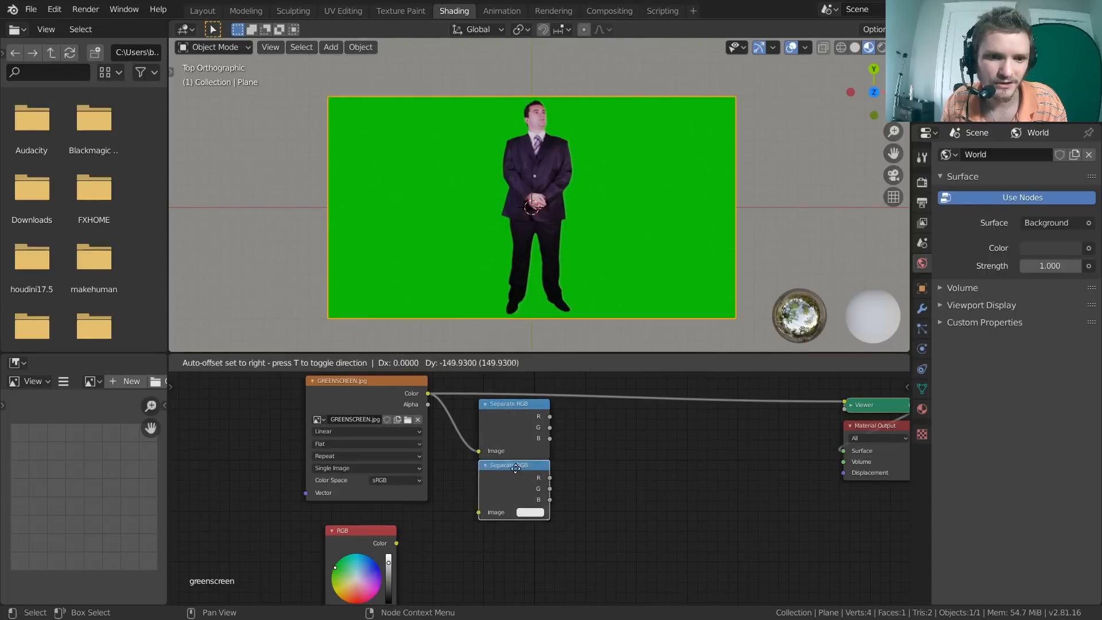
click(515, 468)
key(x)
Duplicate the Separate RGB node beside the RGB node and connect the RGB node's Color output to the copy's Image input
click(522, 407)
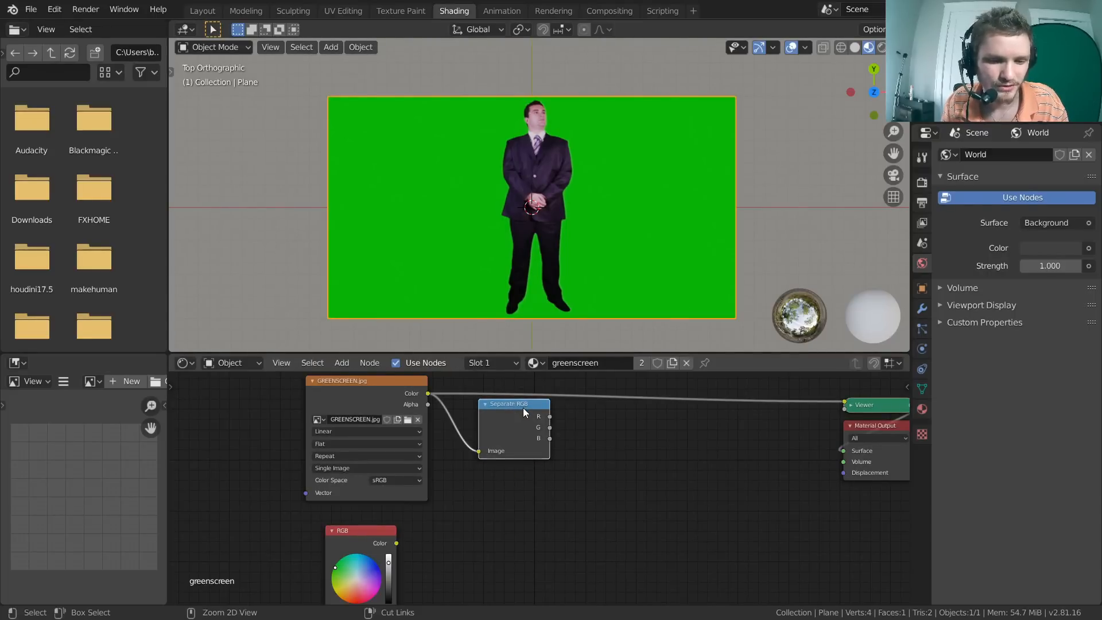
key(shift+d)
click(489, 550)
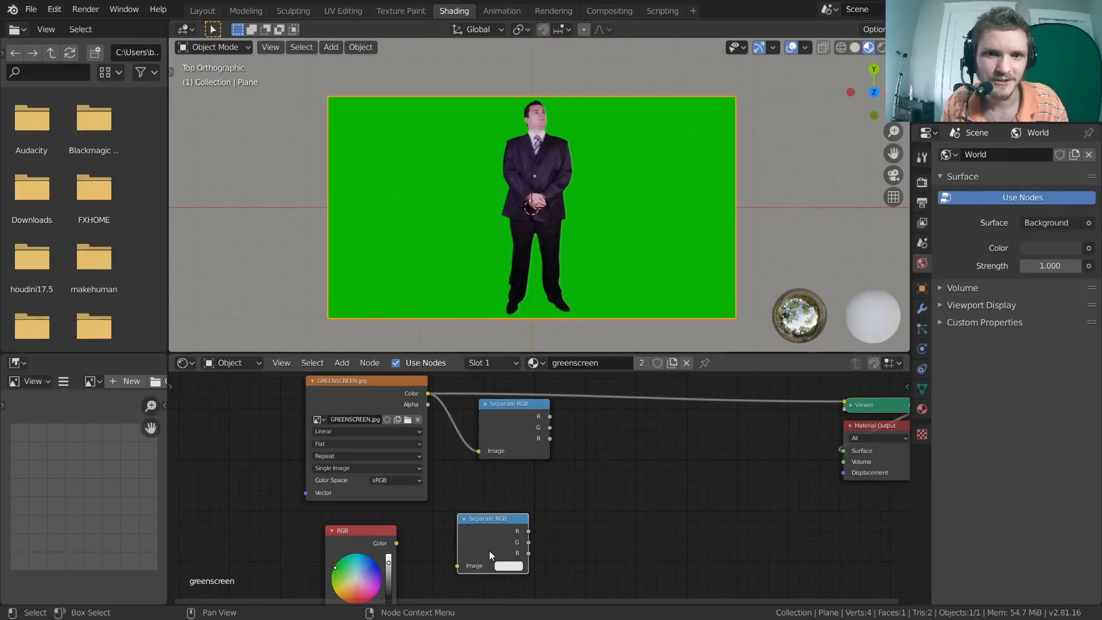
scroll(489, 550, up, 1)
middle_drag(416, 563, 487, 488)
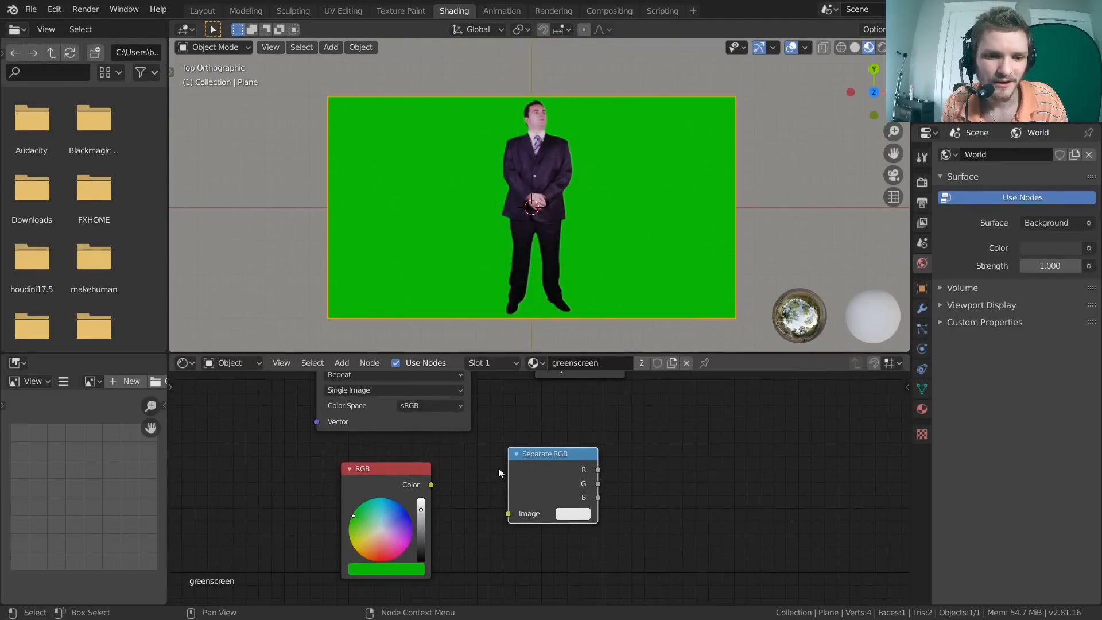
drag(431, 485, 532, 486)
Preview the R, G and B outputs of the lower Separate RGB node on the plane in turn, ending on G
middle_drag(628, 462, 474, 466)
ctrl+shift+click(474, 464)
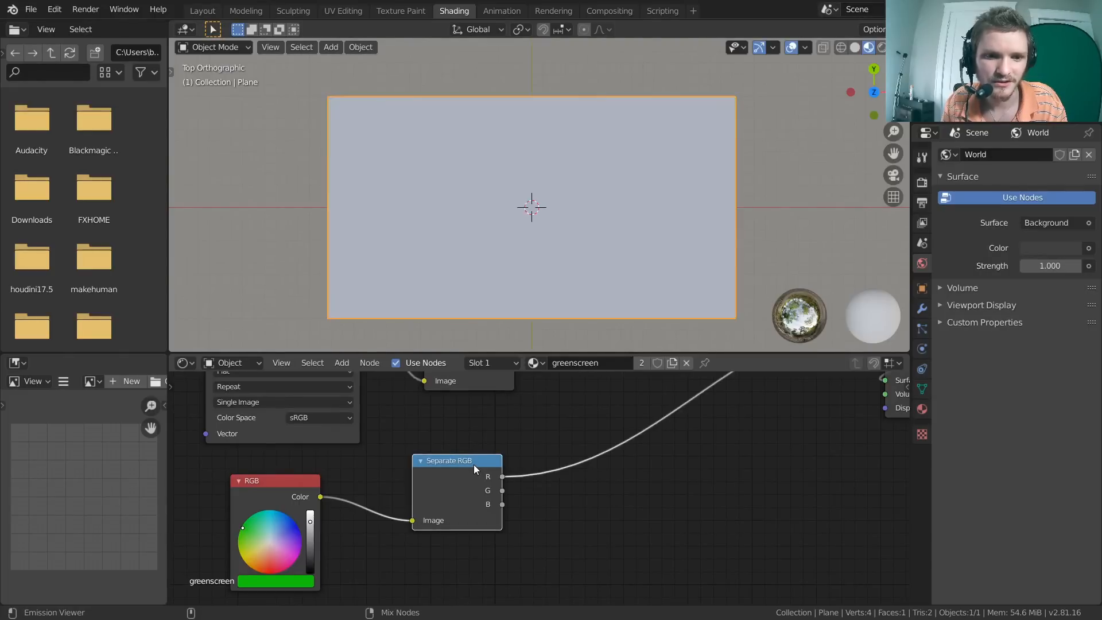
ctrl+shift+click(473, 464)
ctrl+shift+click(473, 463)
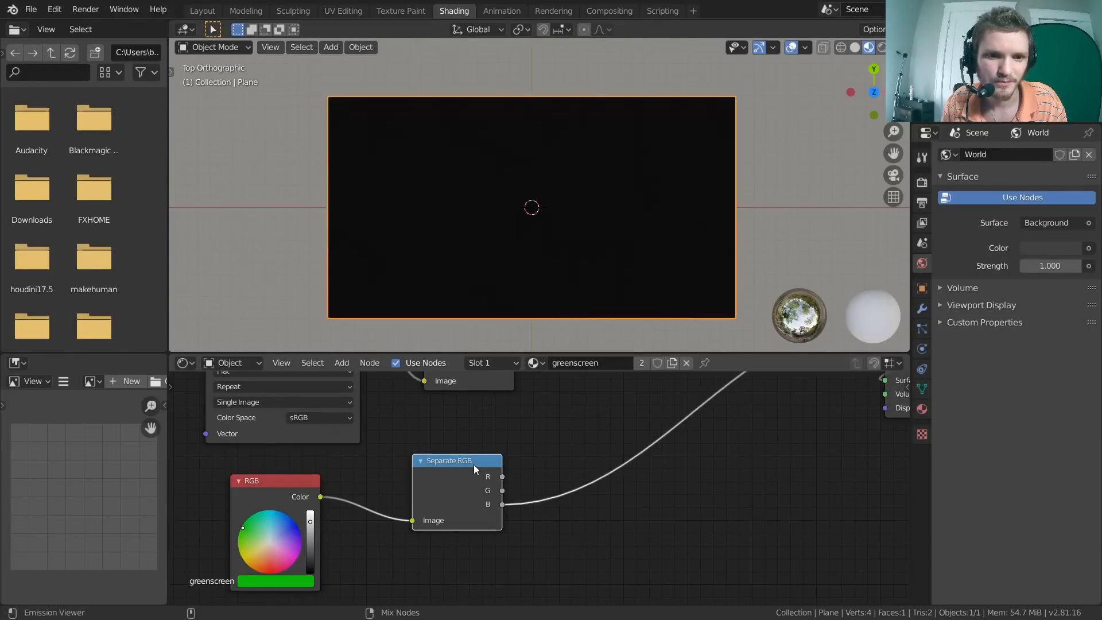
ctrl+shift+click(474, 464)
ctrl+shift+click(473, 464)
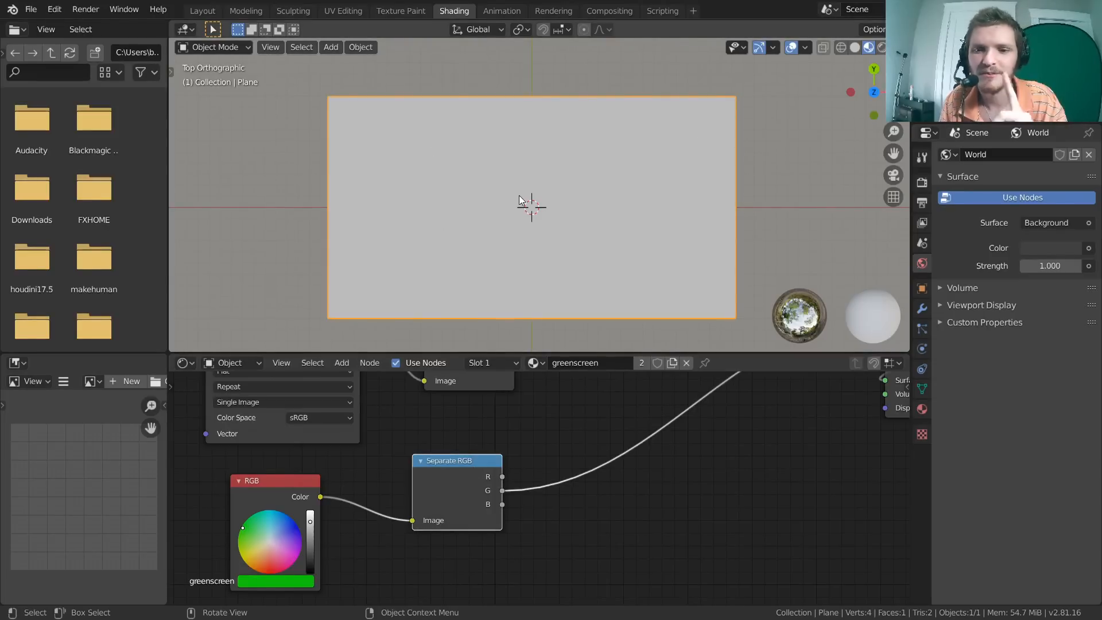
Set the scene's color management View Transform to Standard
click(923, 184)
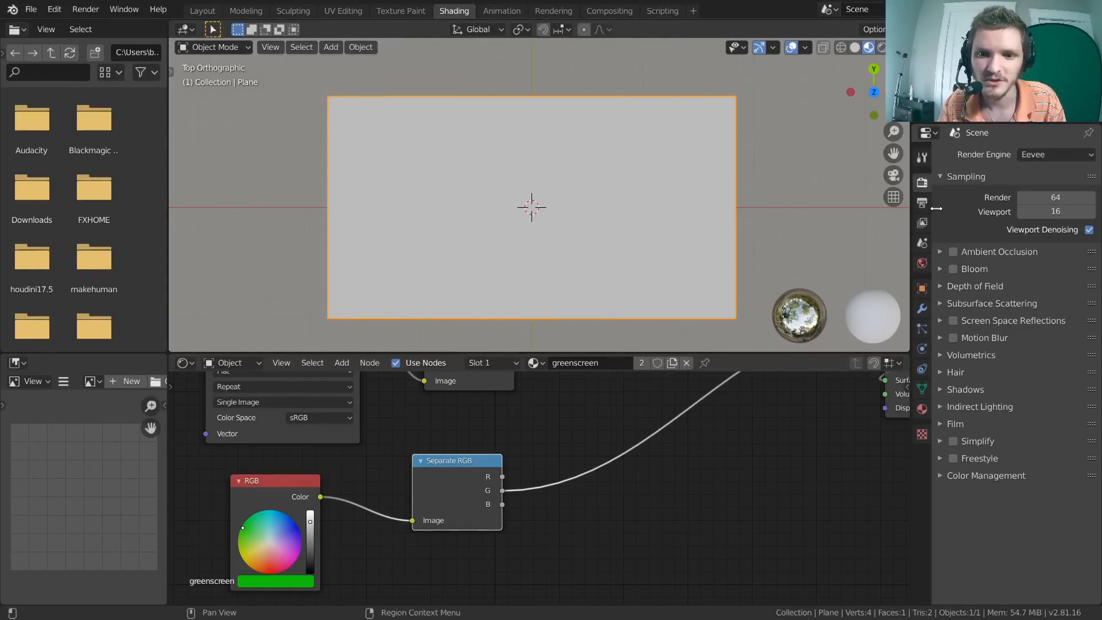
click(973, 482)
scroll(1072, 452, down, 1)
click(1038, 506)
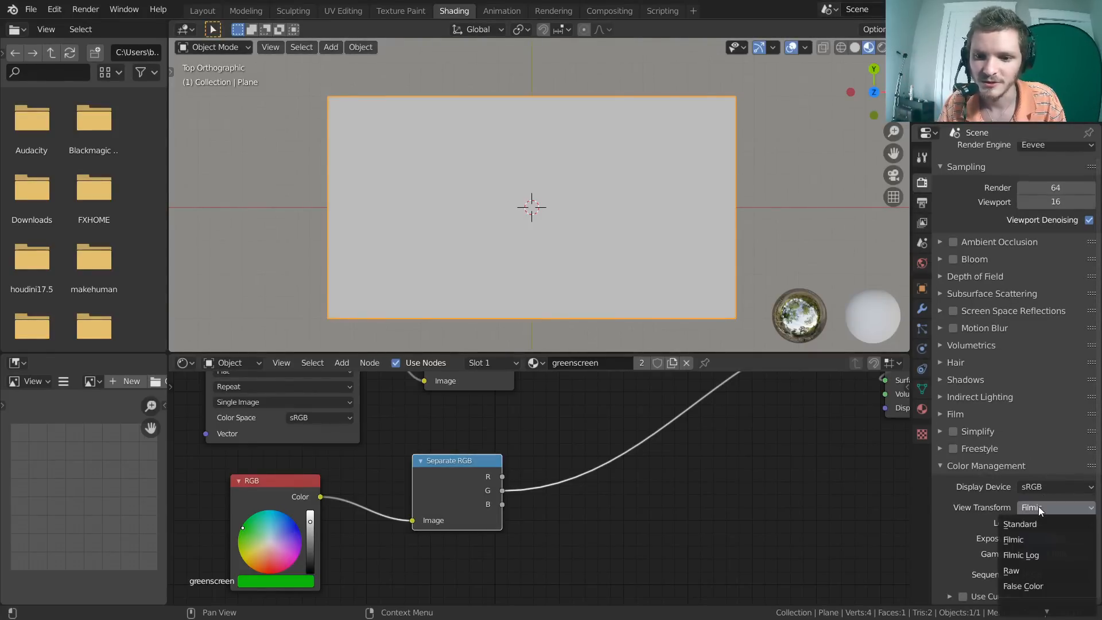
click(1023, 522)
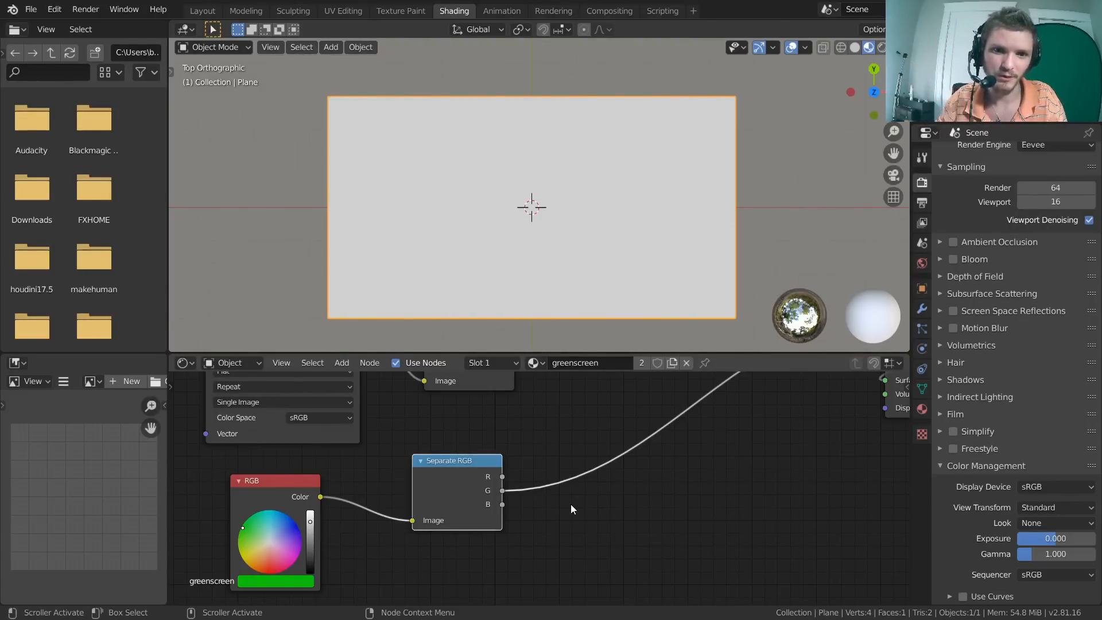
Examine the RGB node's green in the color picker, comparing its RGB and HSV values
middle_drag(487, 470, 587, 433)
scroll(474, 476, up, 2)
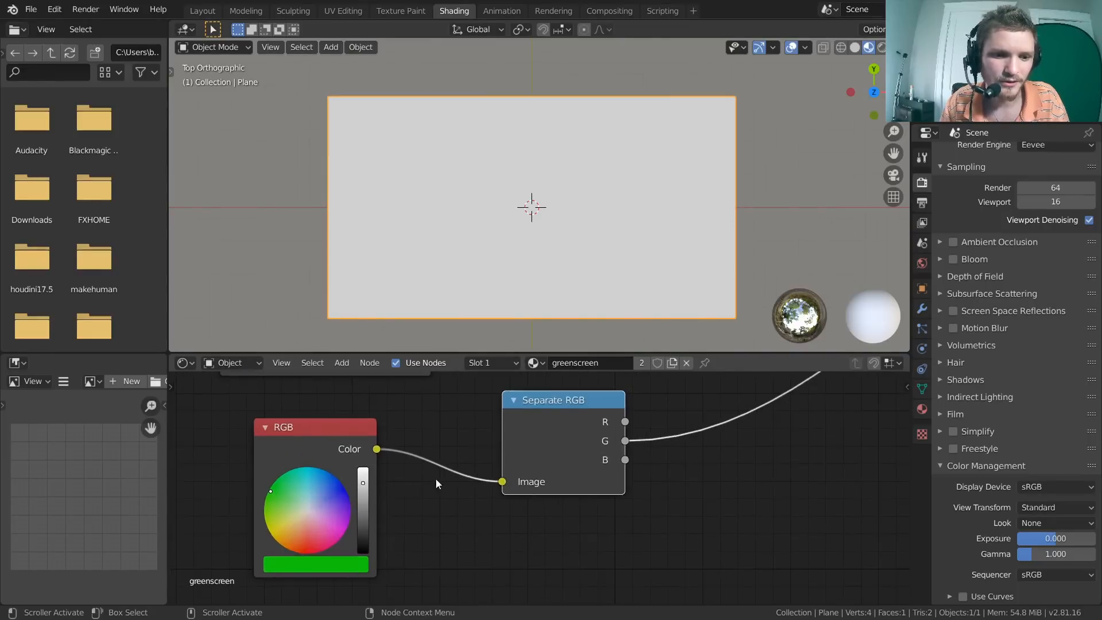
middle_drag(436, 479, 592, 421)
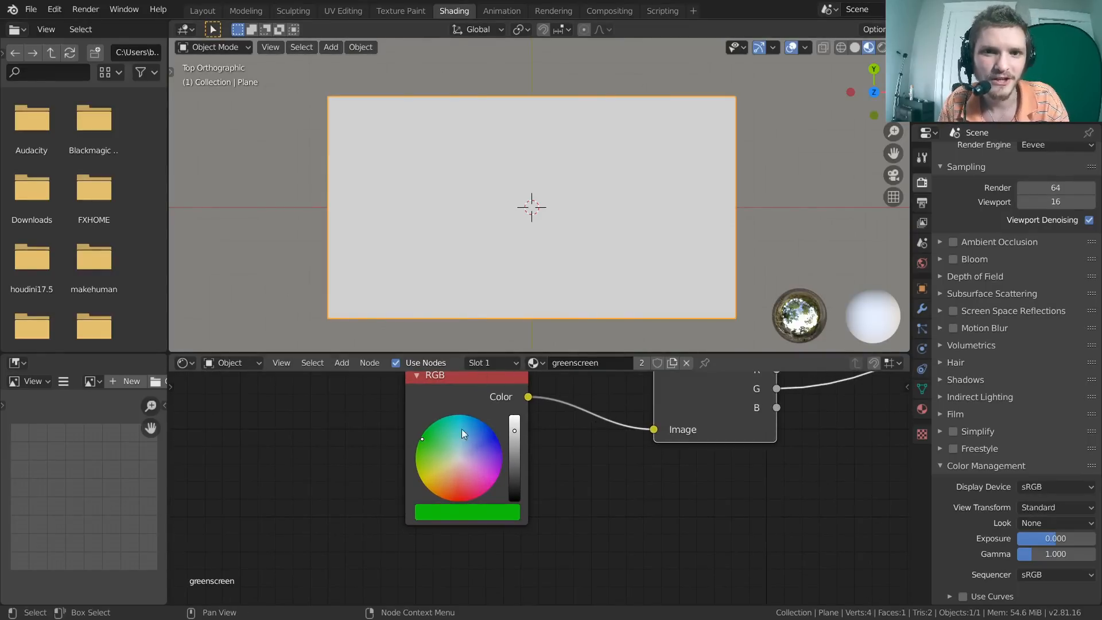
middle_drag(542, 481, 524, 512)
click(449, 542)
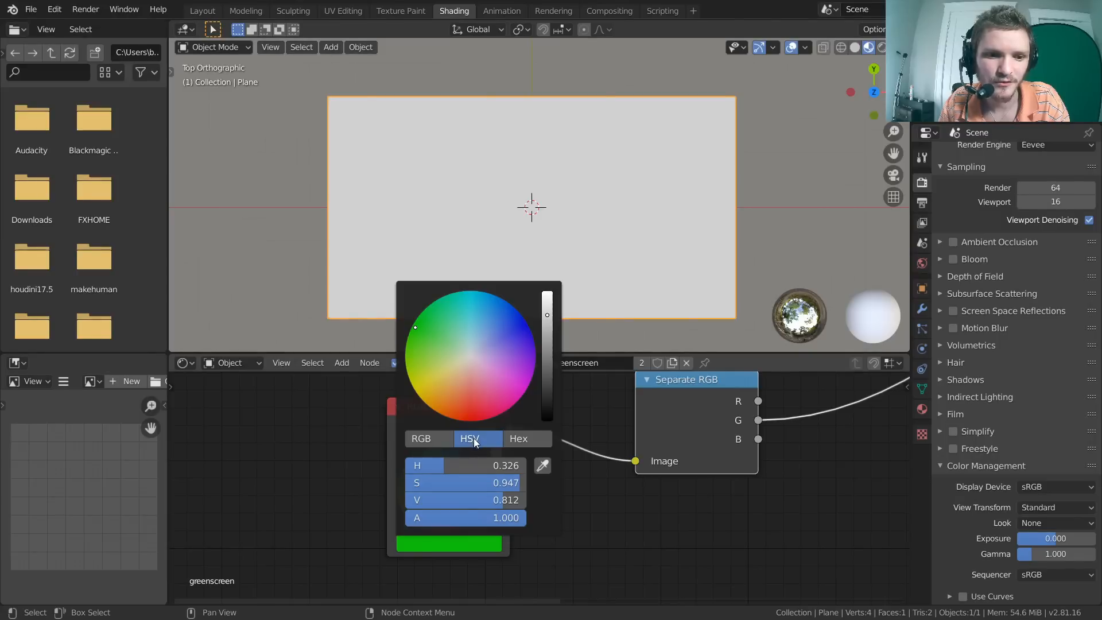
click(429, 438)
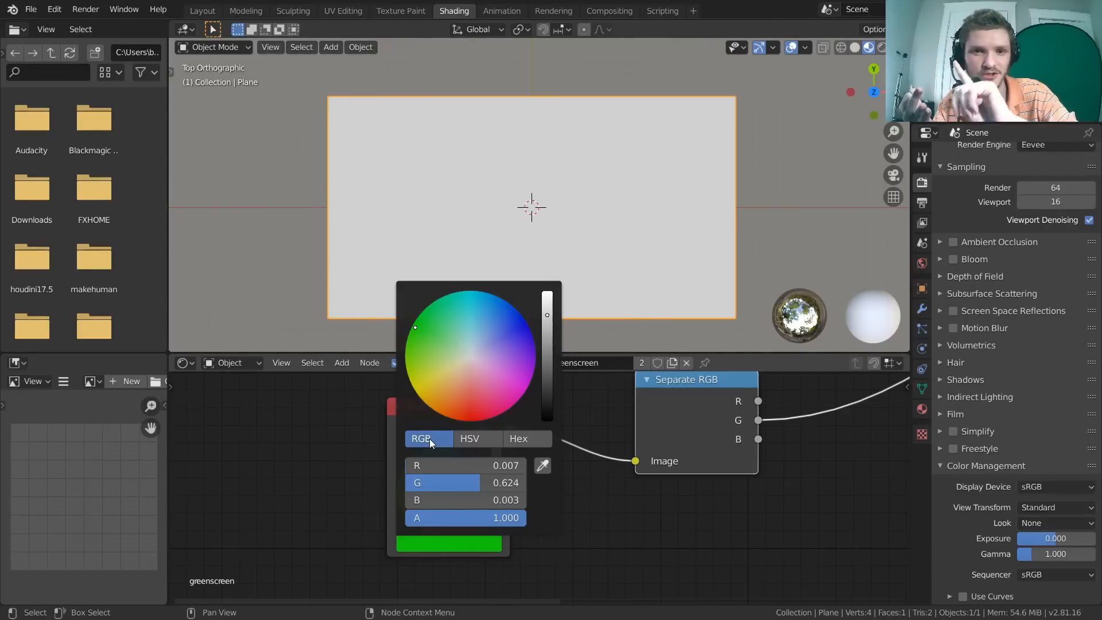
click(469, 437)
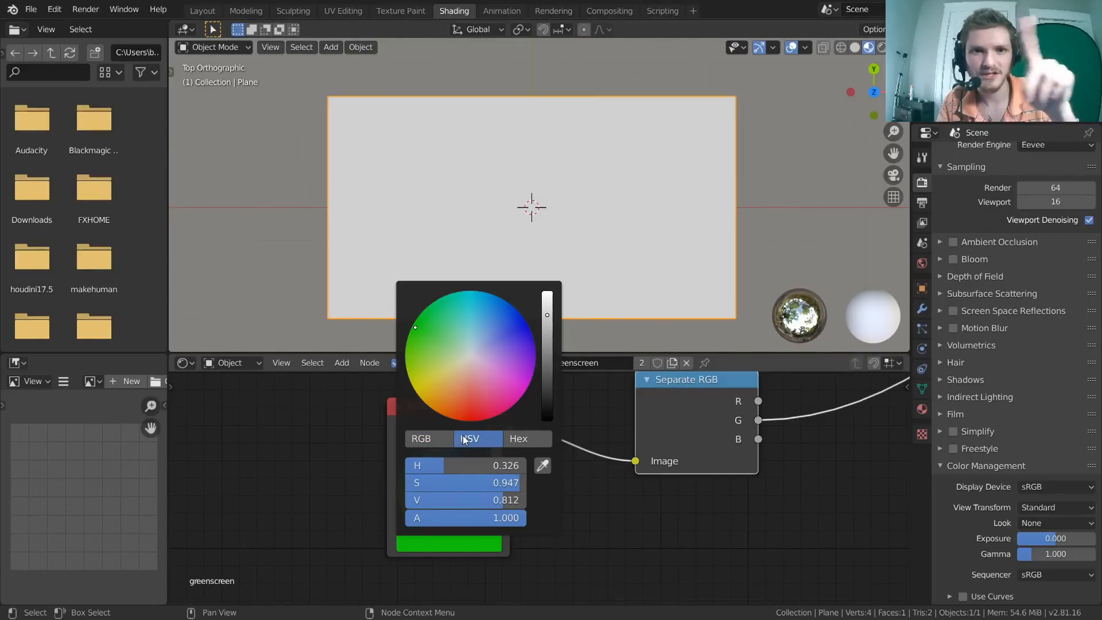
Try hue 0.424, saturation 1.000 and value 0.614 on the RGB node's color, and view its RGB values
mouse_move(442, 466)
mouse_down()
mouse_move(506, 466)
mouse_move(457, 465)
mouse_up()
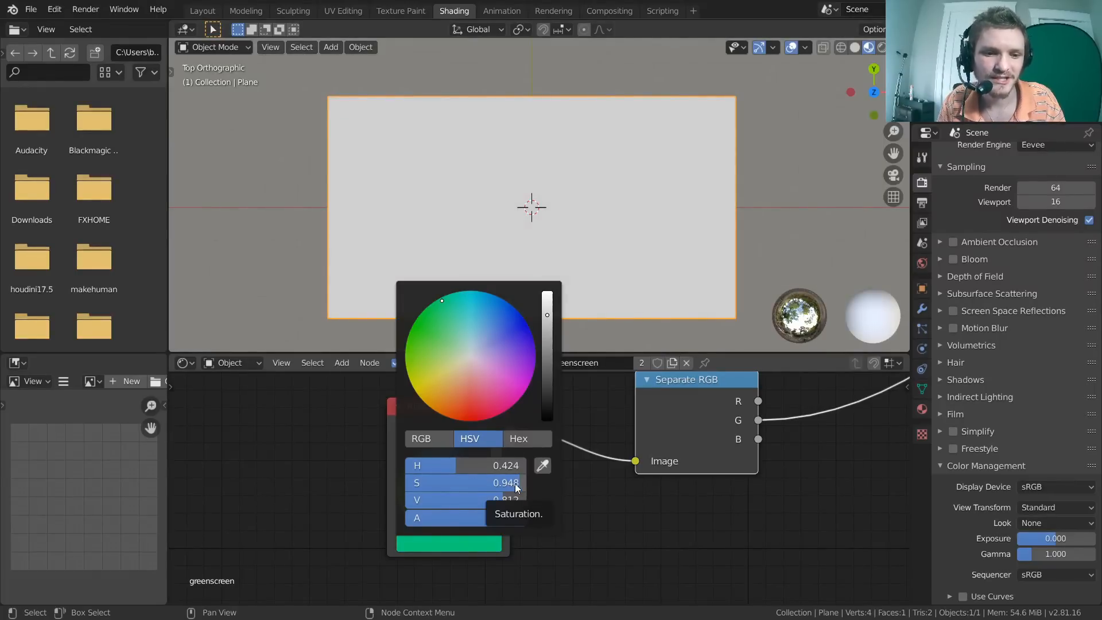
drag(514, 483, 494, 498)
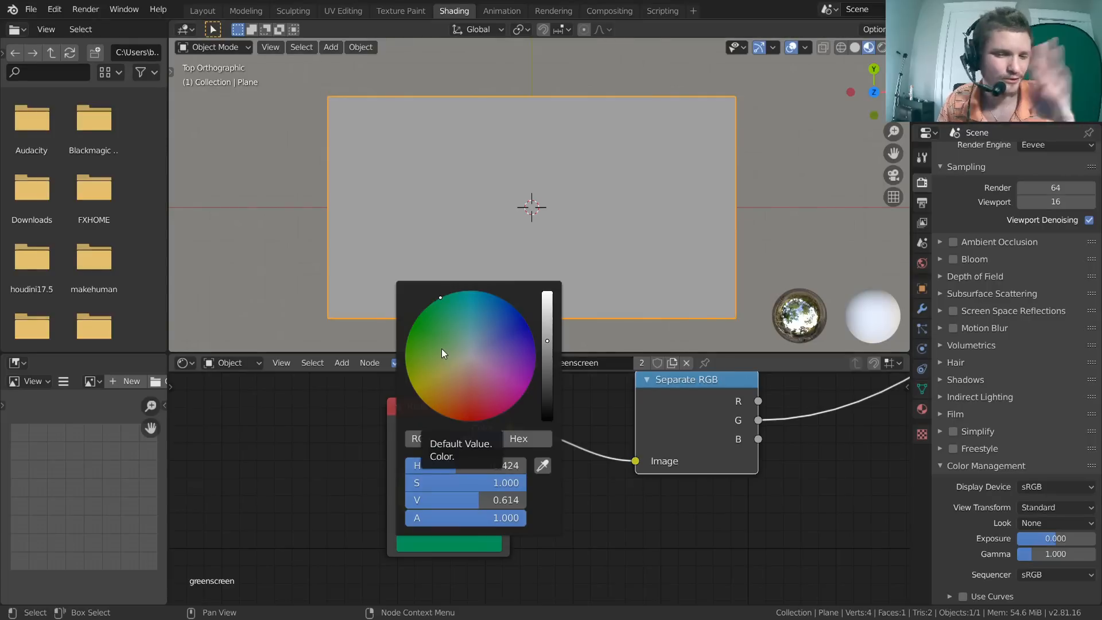
click(429, 436)
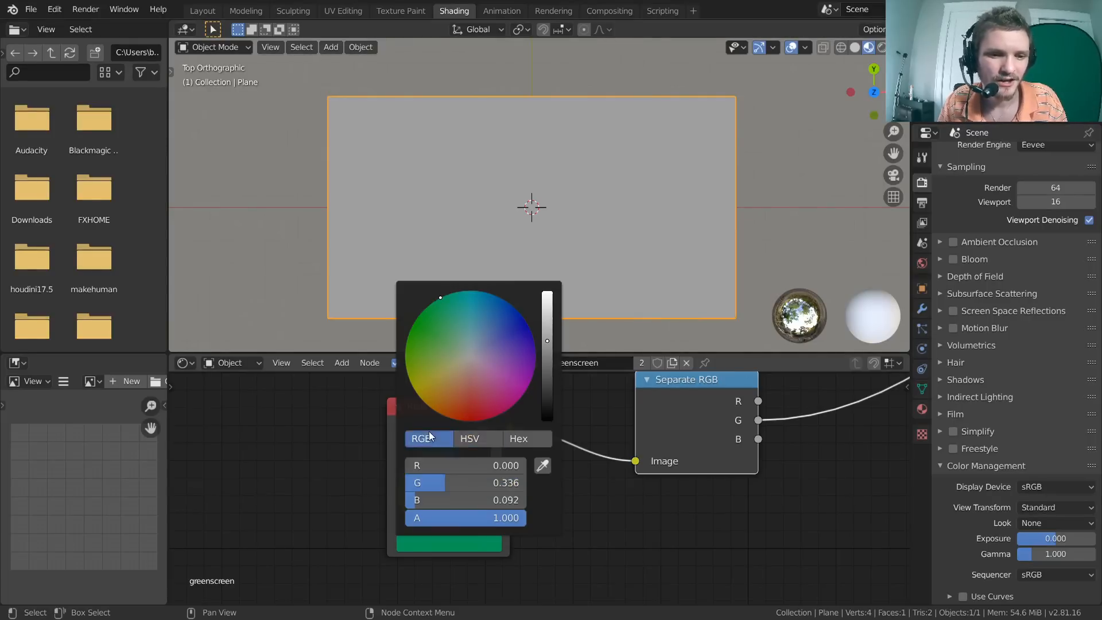
click(469, 544)
click(542, 463)
click(541, 464)
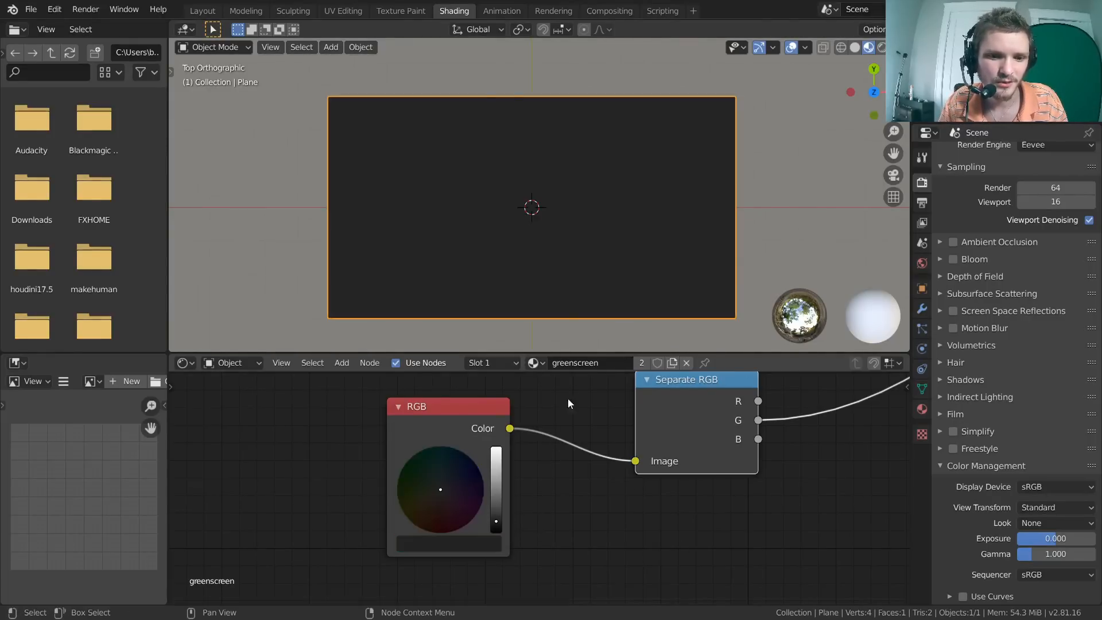
Preview the GREENSCREEN.jpg Image Texture node on the plane and sample its green background as the RGB node's color
scroll(567, 398, down, 8)
mouse_move(559, 376)
middle_down()
mouse_move(508, 501)
mouse_move(550, 393)
middle_up()
ctrl+shift+click(488, 406)
scroll(533, 539, up, 1)
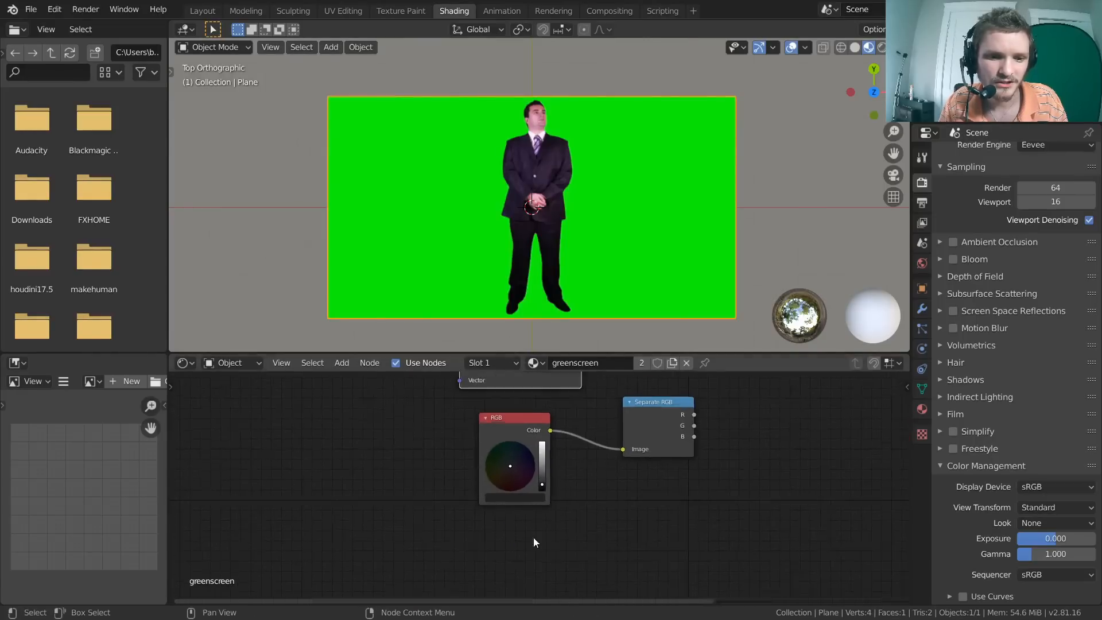
scroll(534, 542, up, 1)
click(514, 498)
click(573, 445)
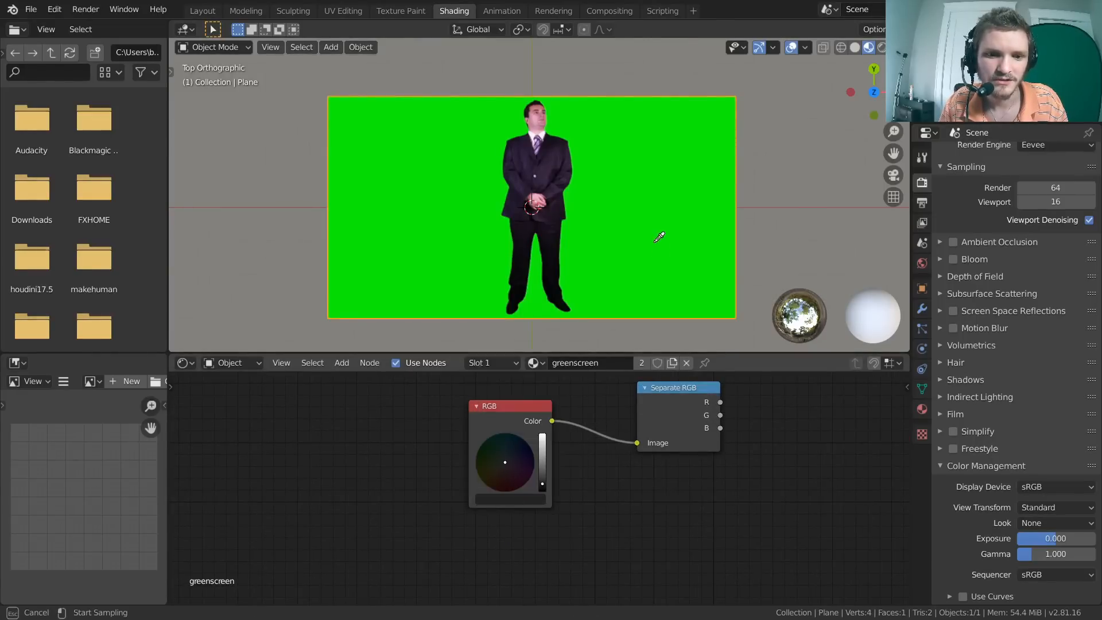
click(649, 249)
scroll(587, 430, up, 2)
middle_drag(587, 438, 438, 498)
click(350, 568)
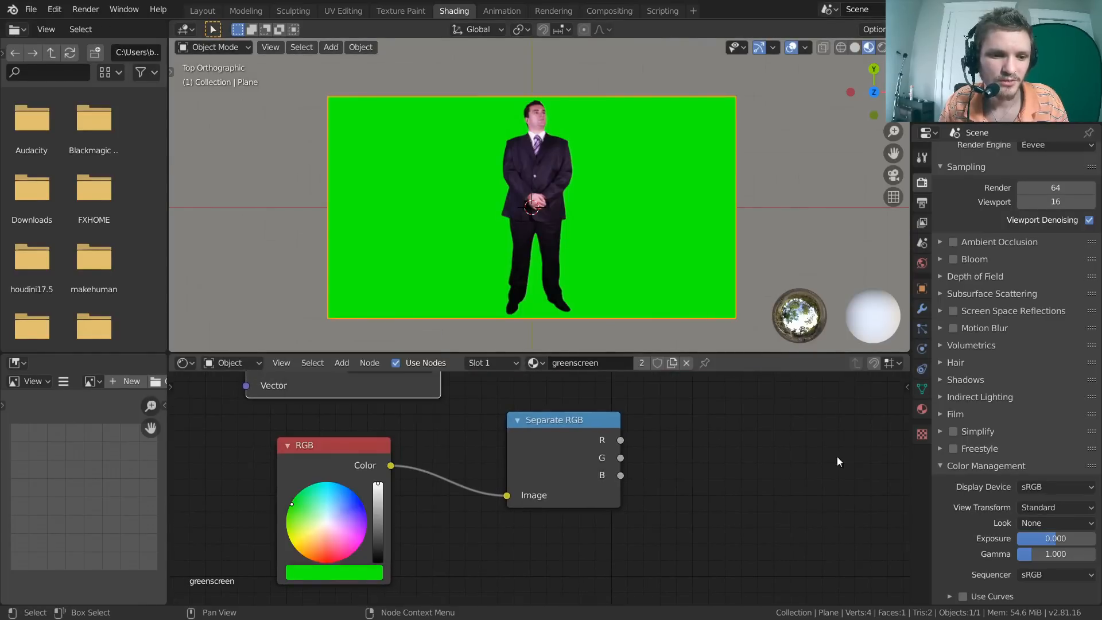
Tidy the node layout by nudging the Image Texture, RGB and both Separate RGB nodes into two rows
scroll(532, 430, down, 3)
drag(513, 515, 515, 508)
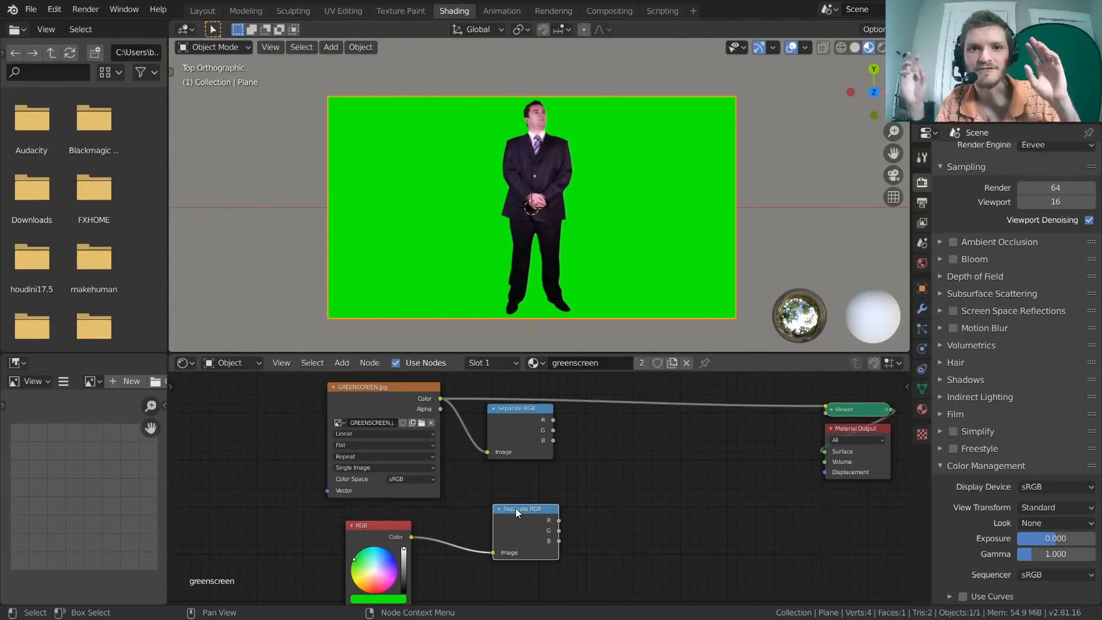
drag(354, 388, 347, 383)
drag(358, 528, 359, 524)
drag(521, 408, 532, 408)
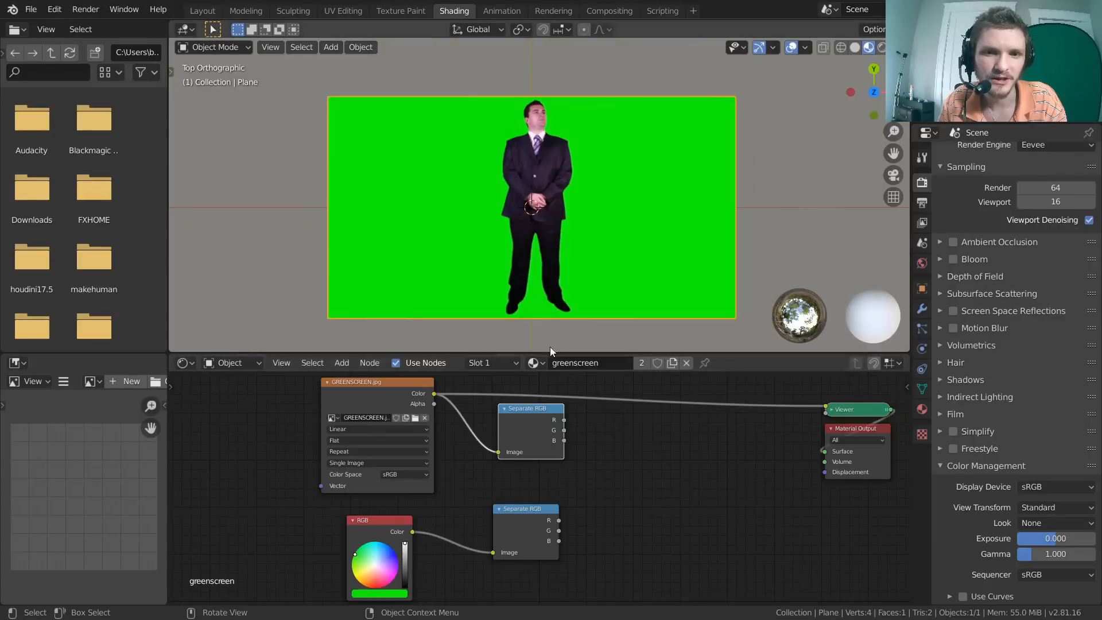
middle_drag(613, 451, 536, 454)
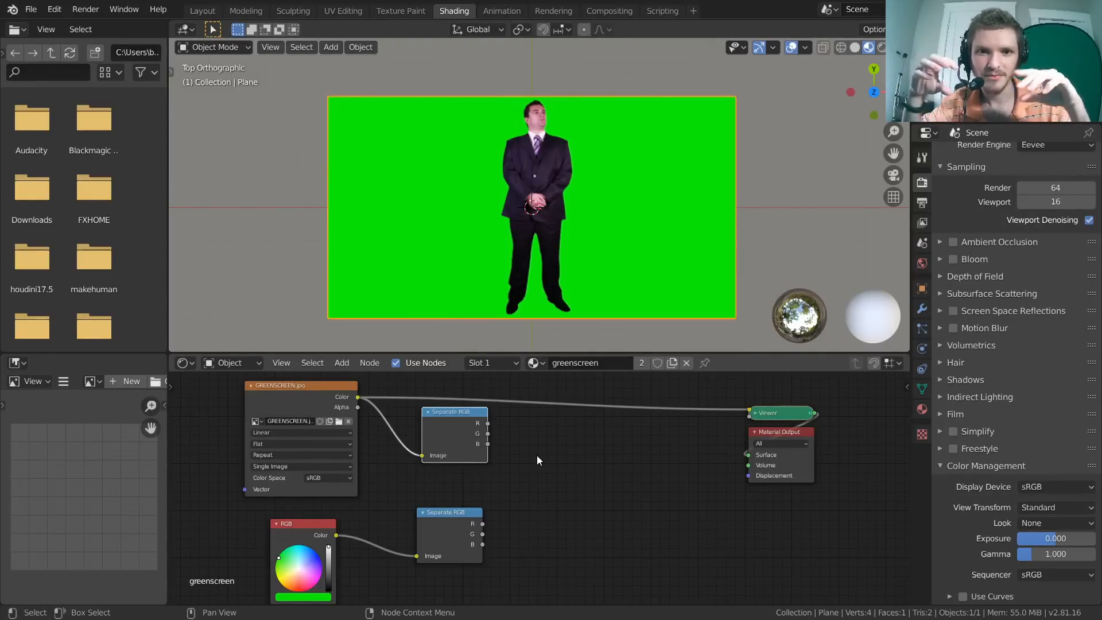
drag(489, 424, 565, 447)
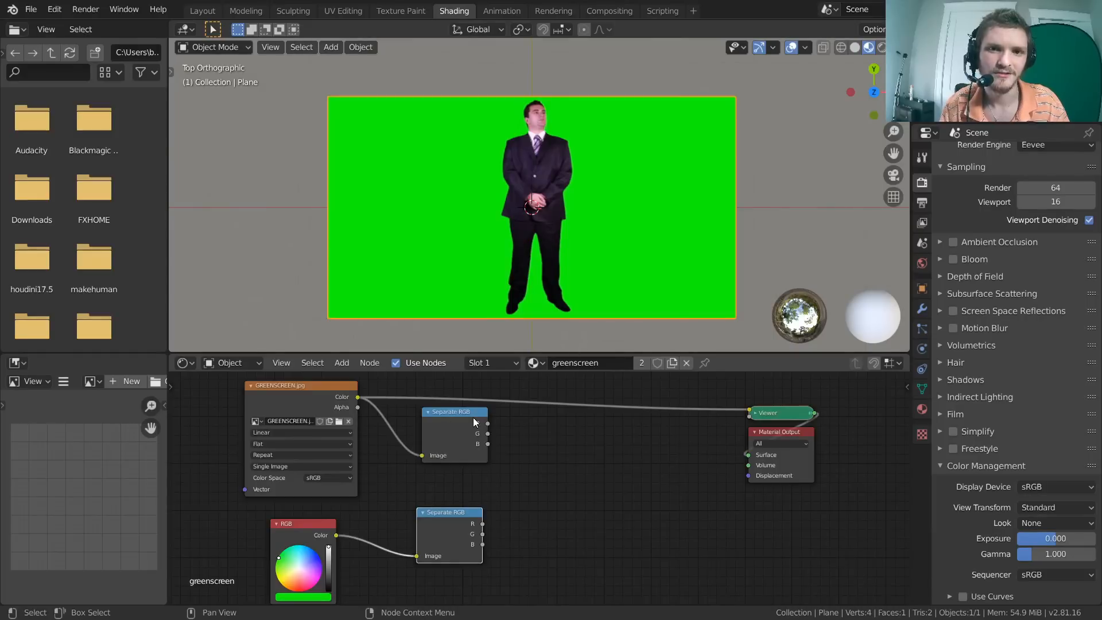
drag(487, 434, 522, 543)
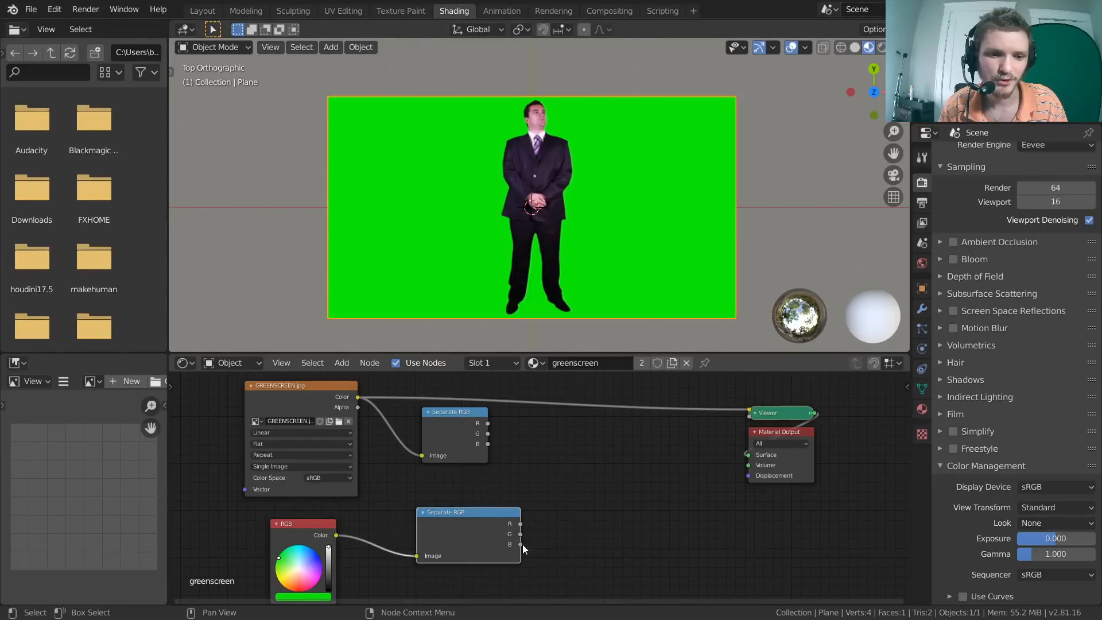
key(ctrl+z)
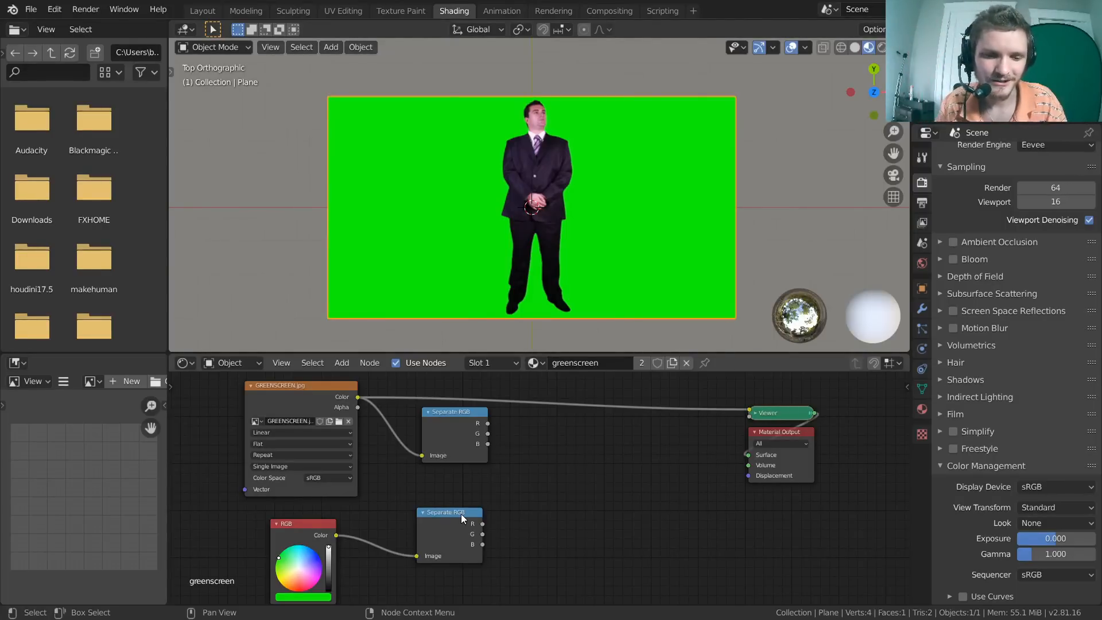
Move both Separate RGB nodes closer to the Image Texture and RGB nodes to free space for further nodes
scroll(535, 459, up, 2)
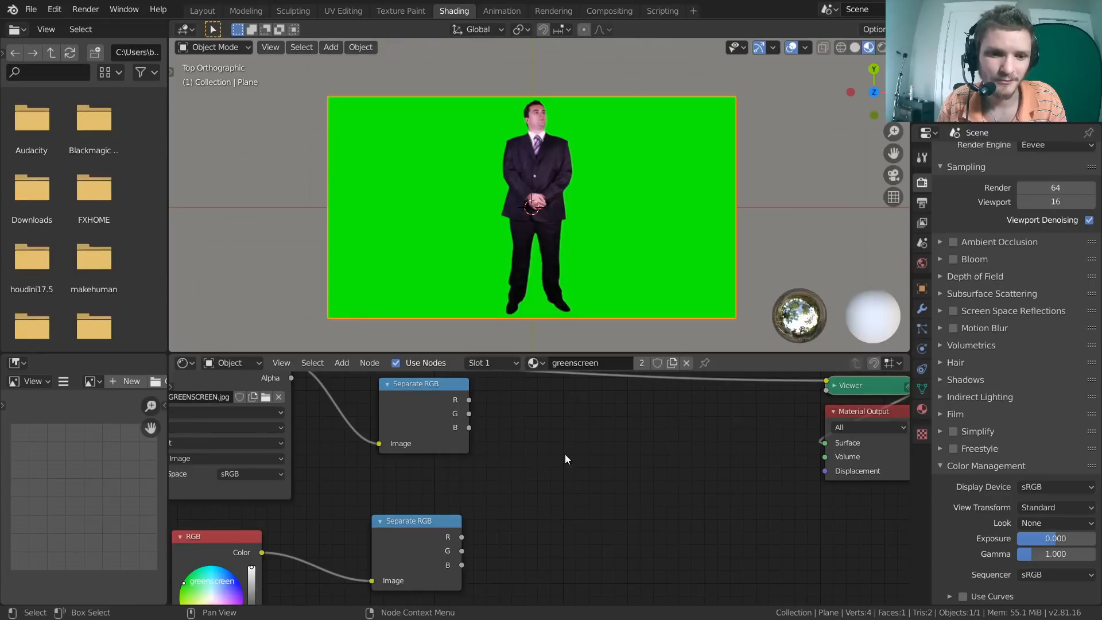
key(g)
click(411, 426)
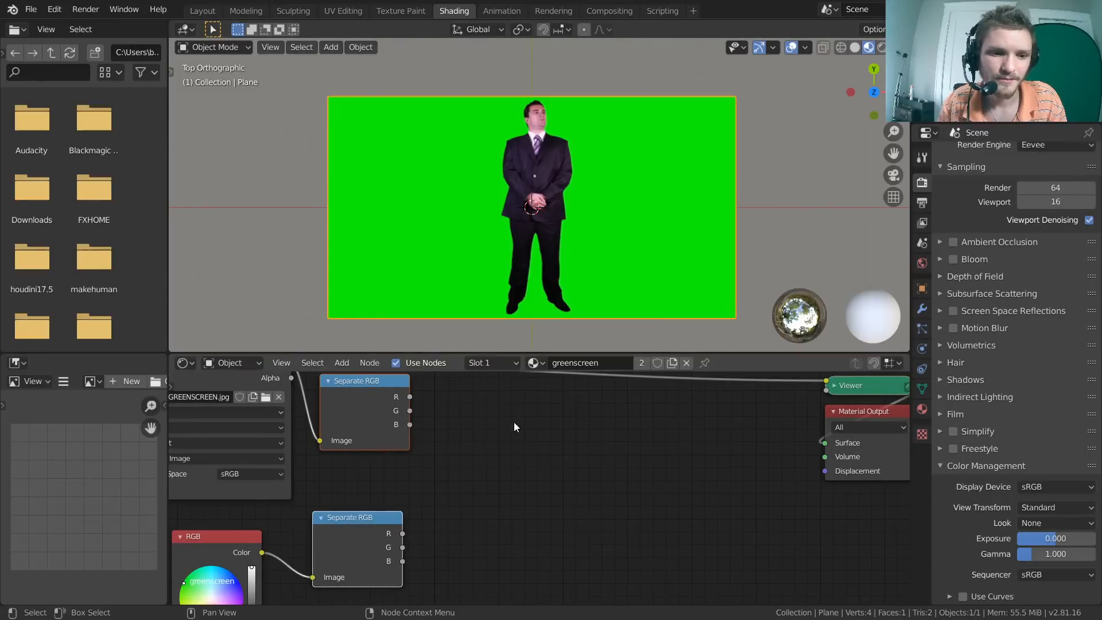
middle_drag(508, 421, 506, 422)
scroll(506, 423, down, 2)
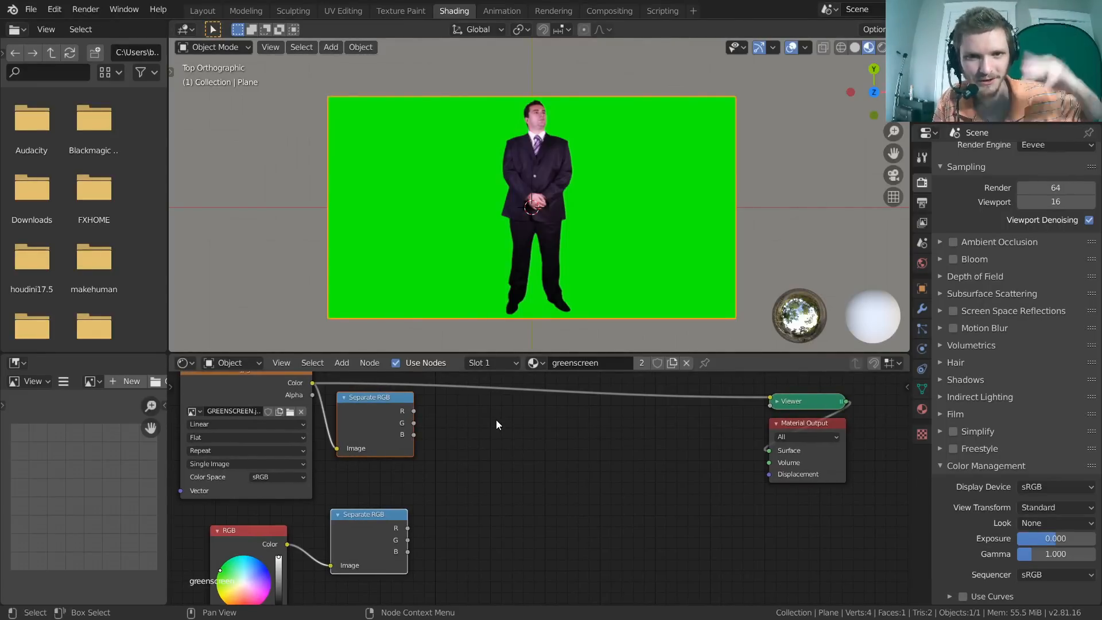
Add a Math node and place it beside the Image Texture's Separate RGB node
scroll(495, 419, up, 2)
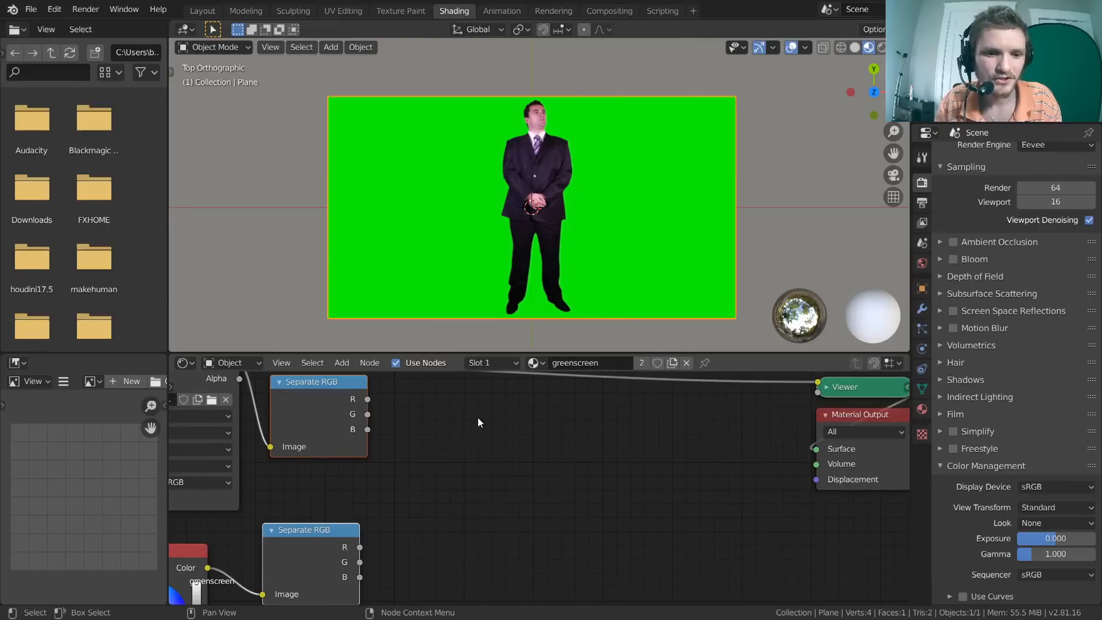
key(shift+a)
click(474, 413)
text(math)
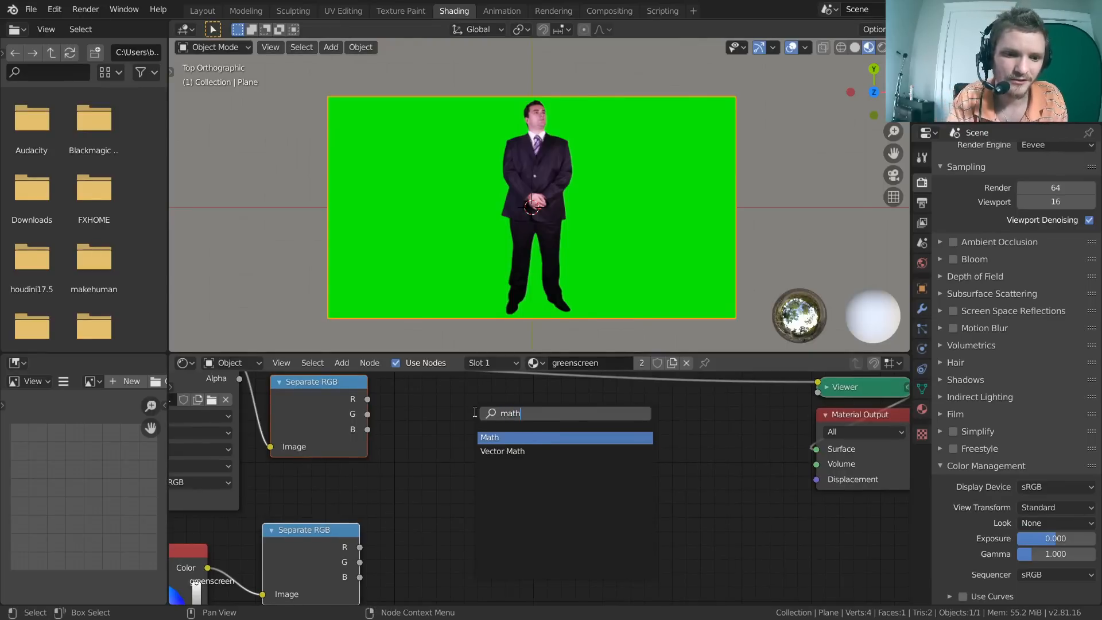
key(Return)
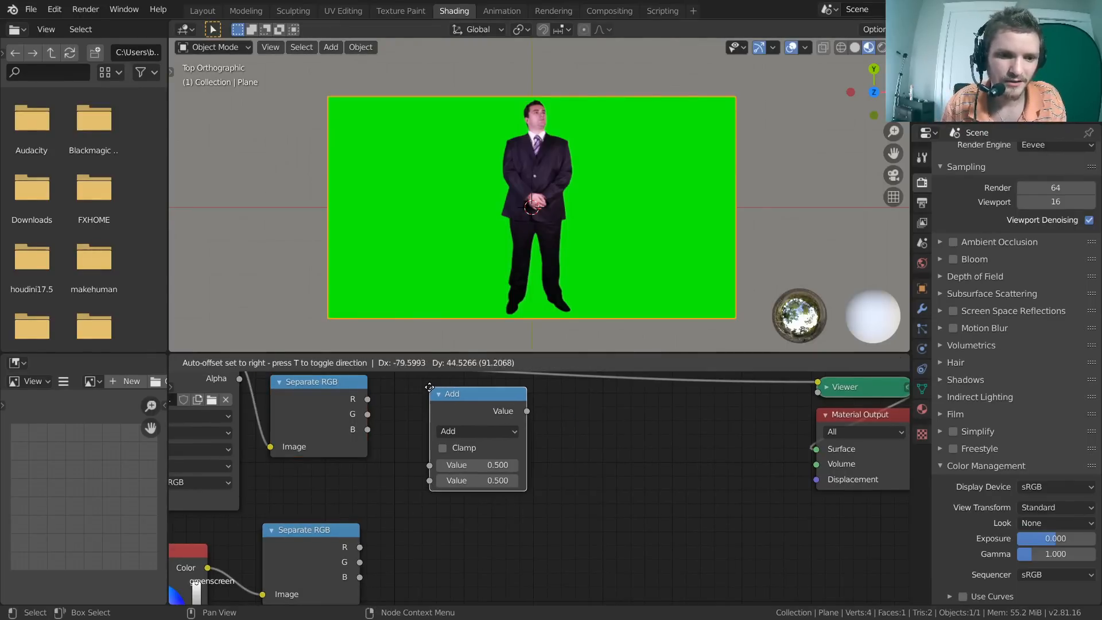
click(435, 396)
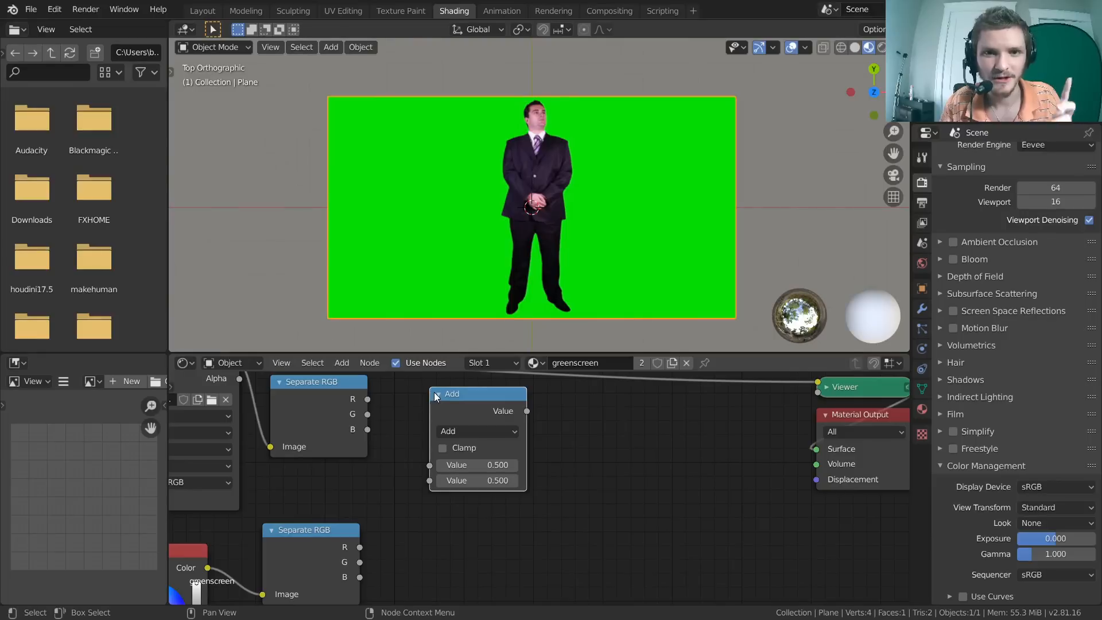
Try the Subtract, Add, Divide and Greater Than operations on the Math node
click(451, 434)
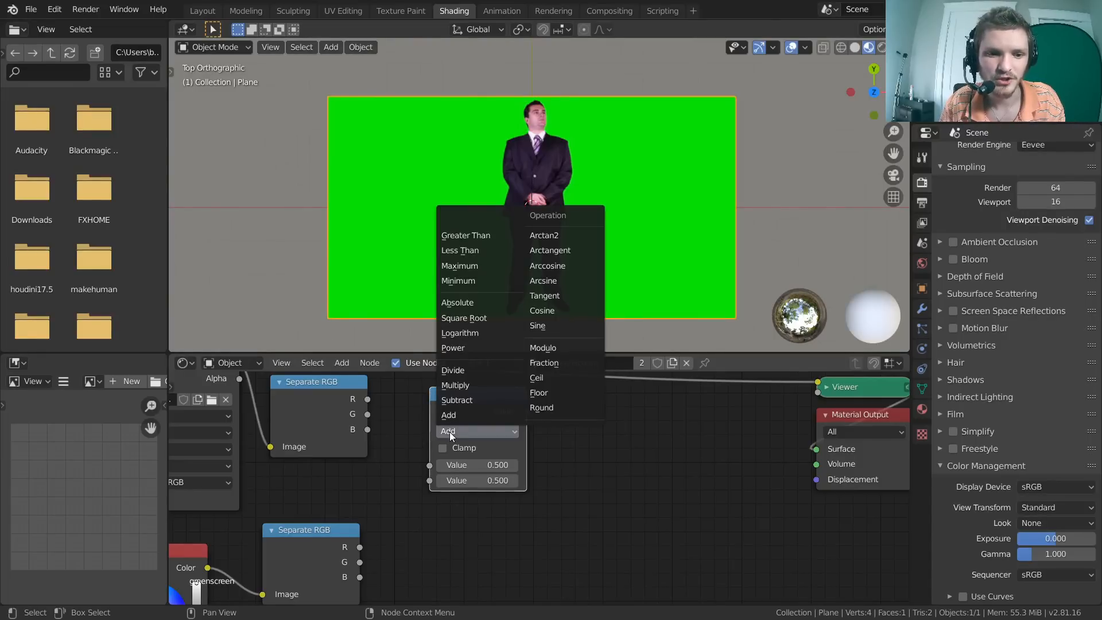
click(449, 403)
click(450, 431)
click(457, 417)
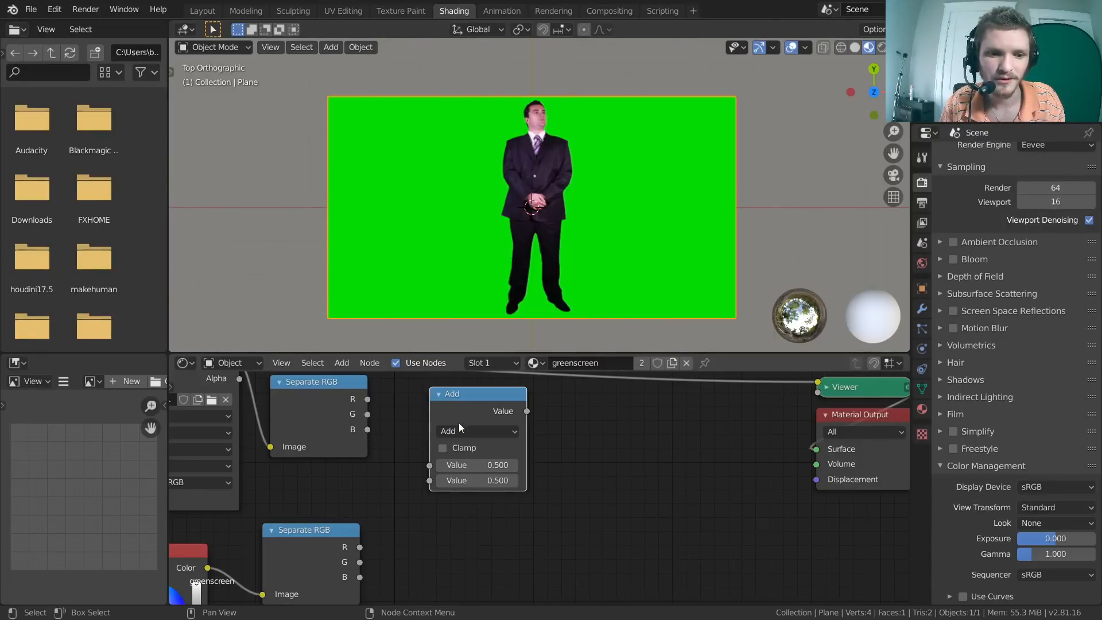
click(460, 430)
click(460, 432)
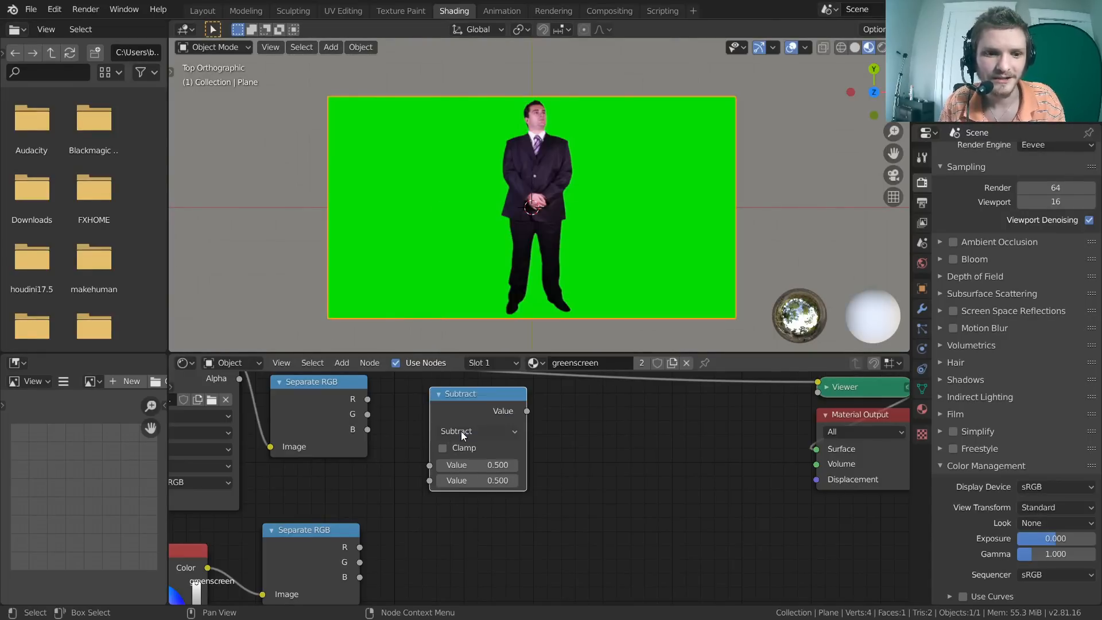
click(461, 431)
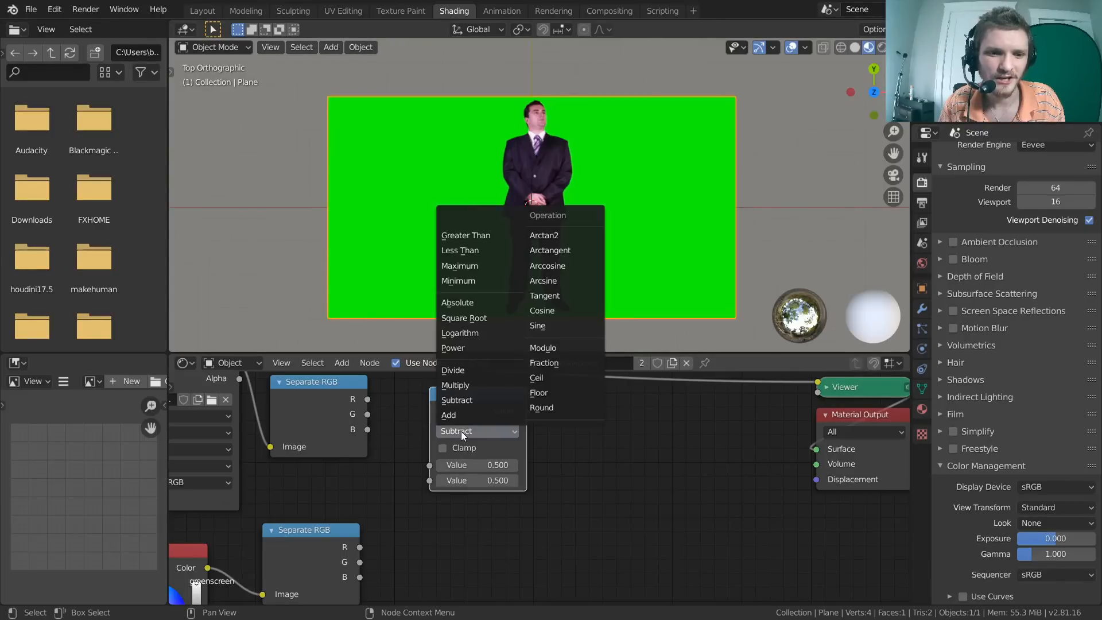
key(d)
click(460, 431)
key(g)
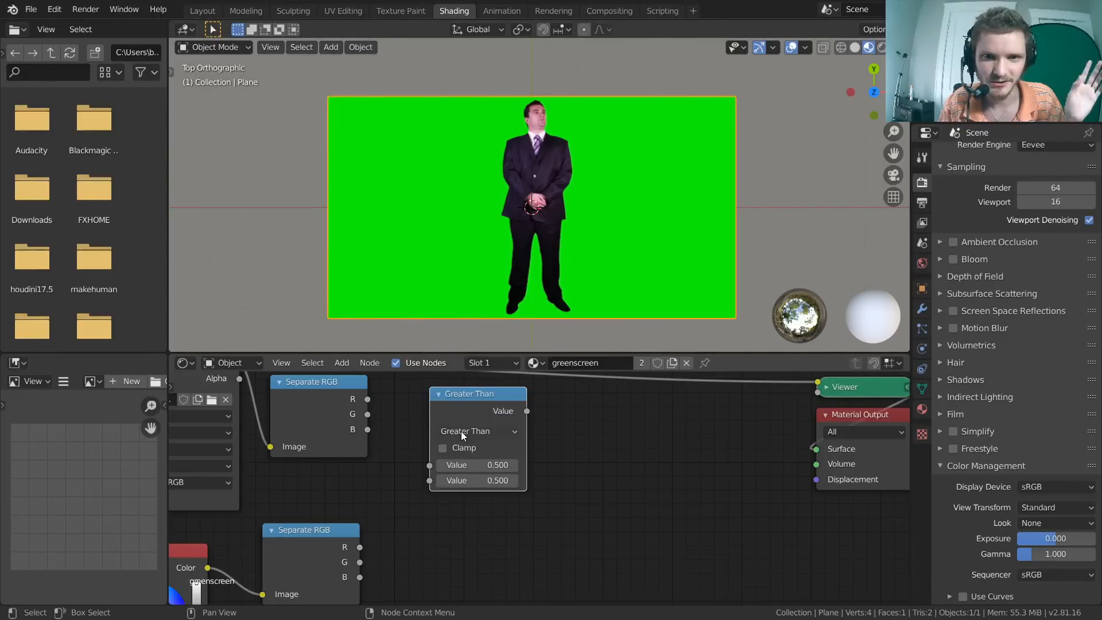
Set the Math node to Subtract and link the R outputs of both Separate RGB nodes to its inputs, image first
click(460, 432)
click(459, 404)
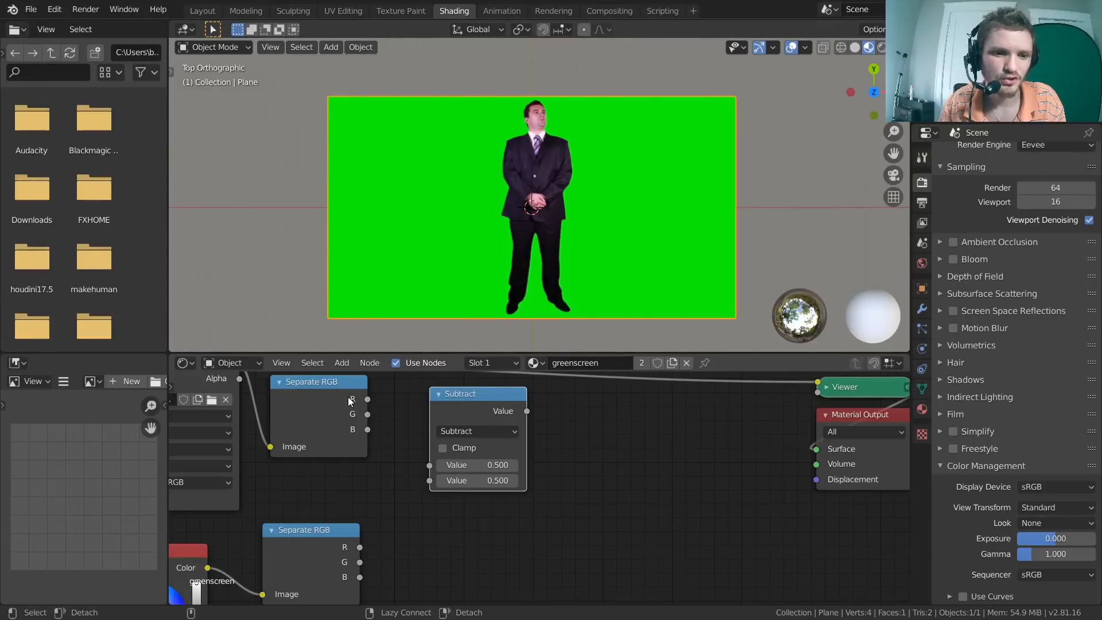
drag(367, 399, 429, 465)
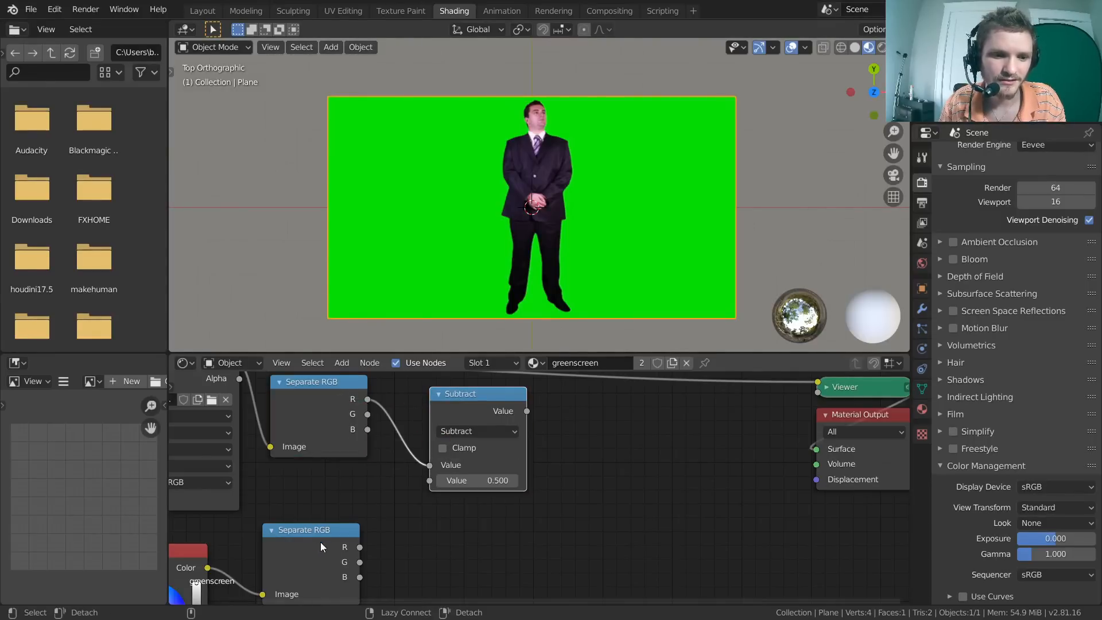
drag(360, 547, 429, 481)
drag(471, 394, 459, 401)
Preview the Subtract node's output on the plane and review the RGB and Image Texture nodes feeding it
ctrl+shift+click(462, 400)
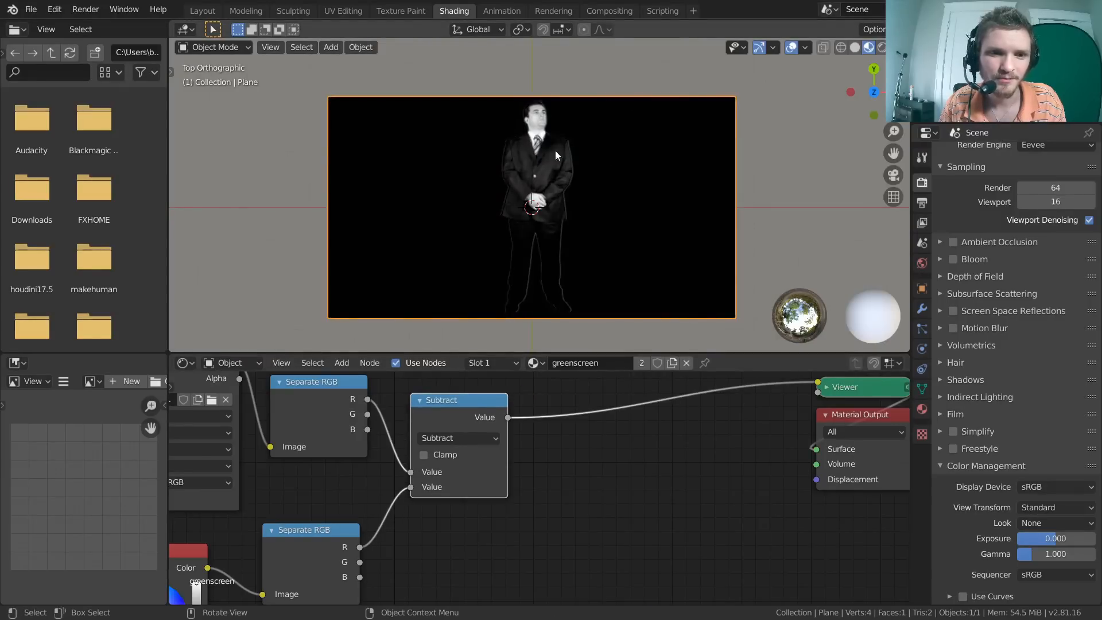
scroll(620, 160, up, 1)
middle_drag(303, 479, 470, 471)
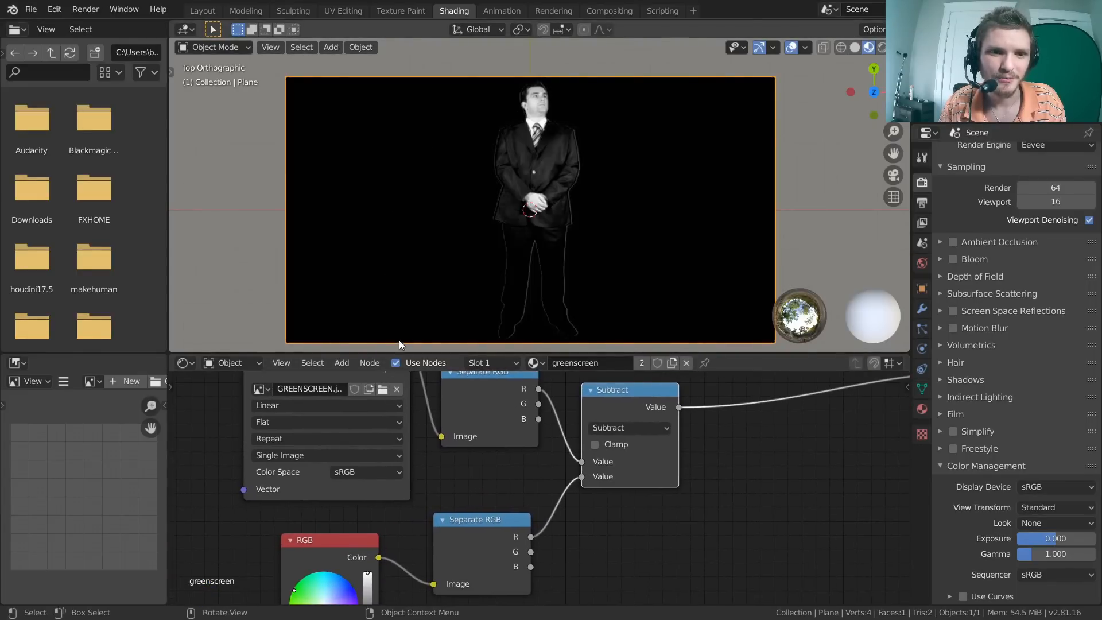
middle_drag(331, 529, 389, 447)
drag(390, 458, 382, 450)
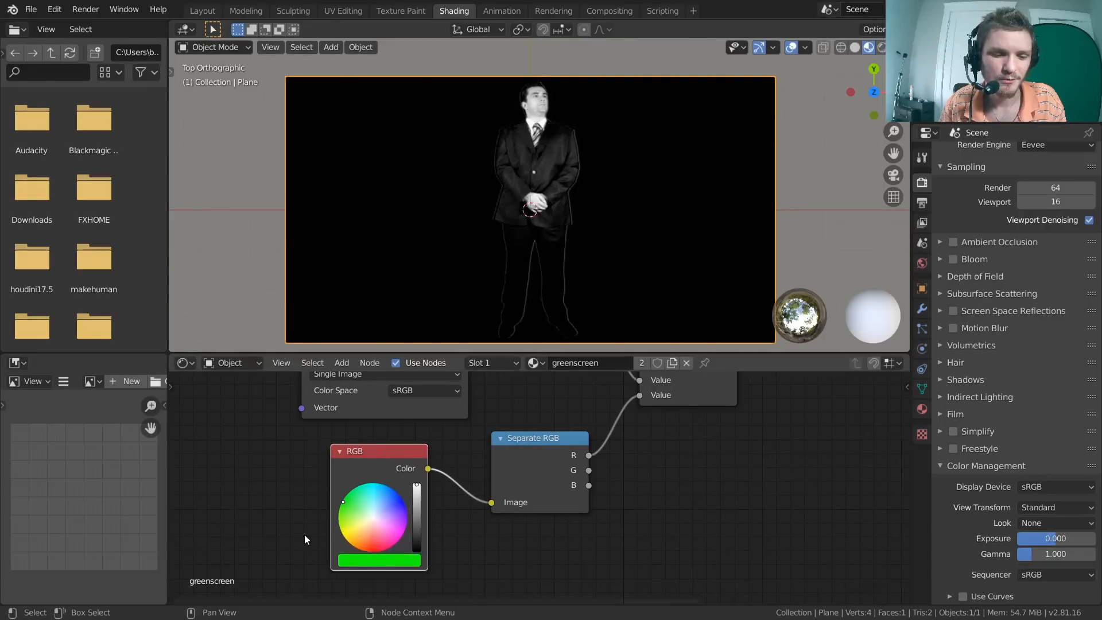
middle_drag(298, 430, 308, 543)
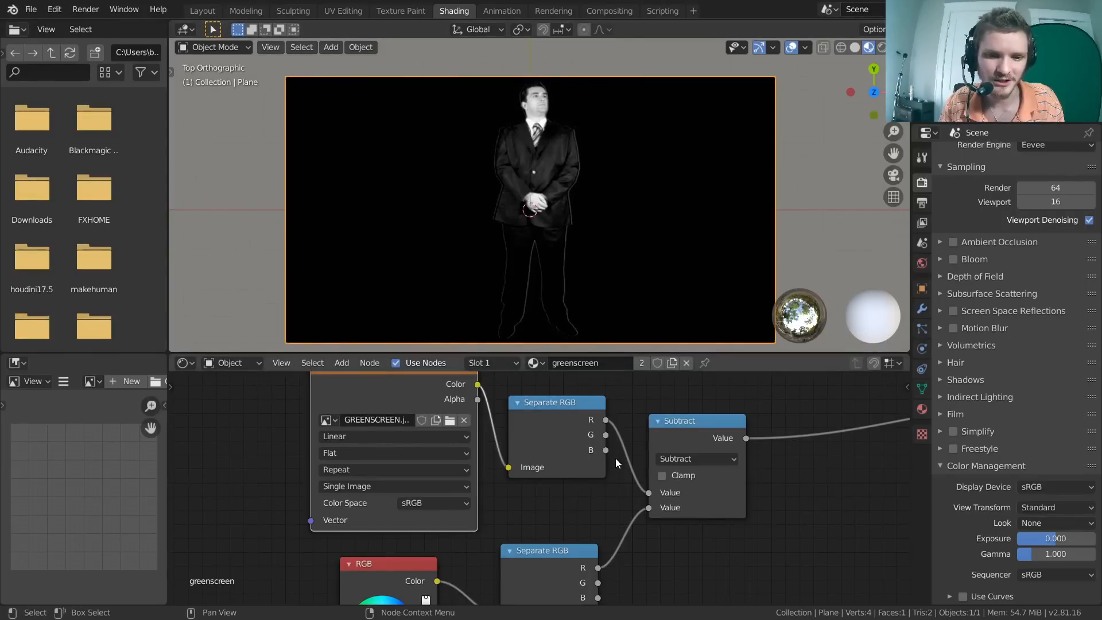
Duplicate the Subtract node and place the copy directly below the original
middle_drag(630, 465, 472, 435)
key(shift+d)
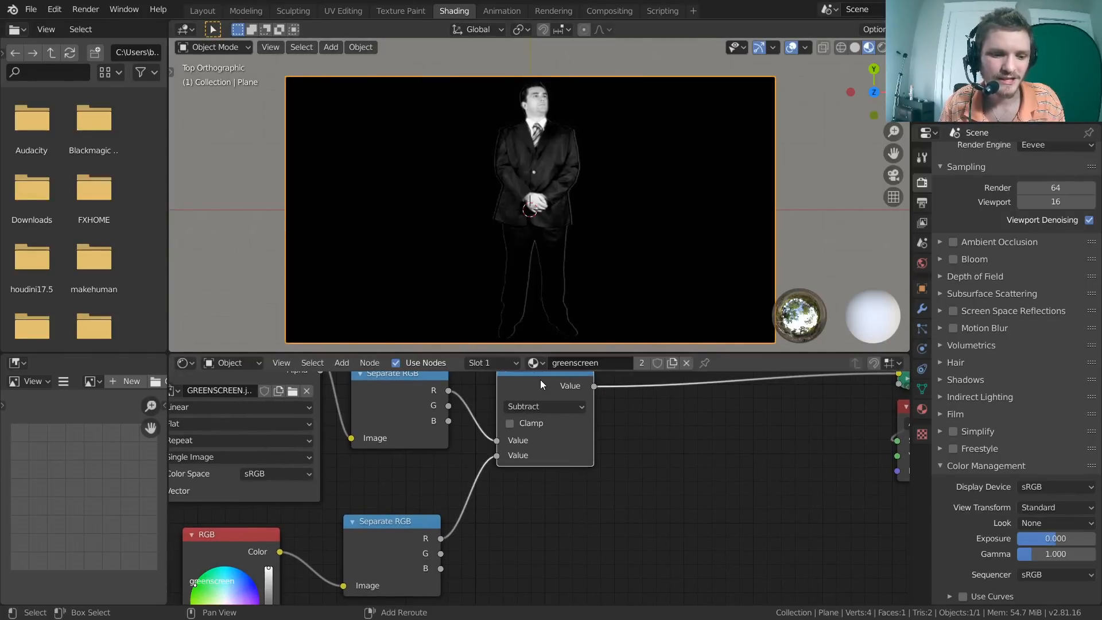
click(542, 503)
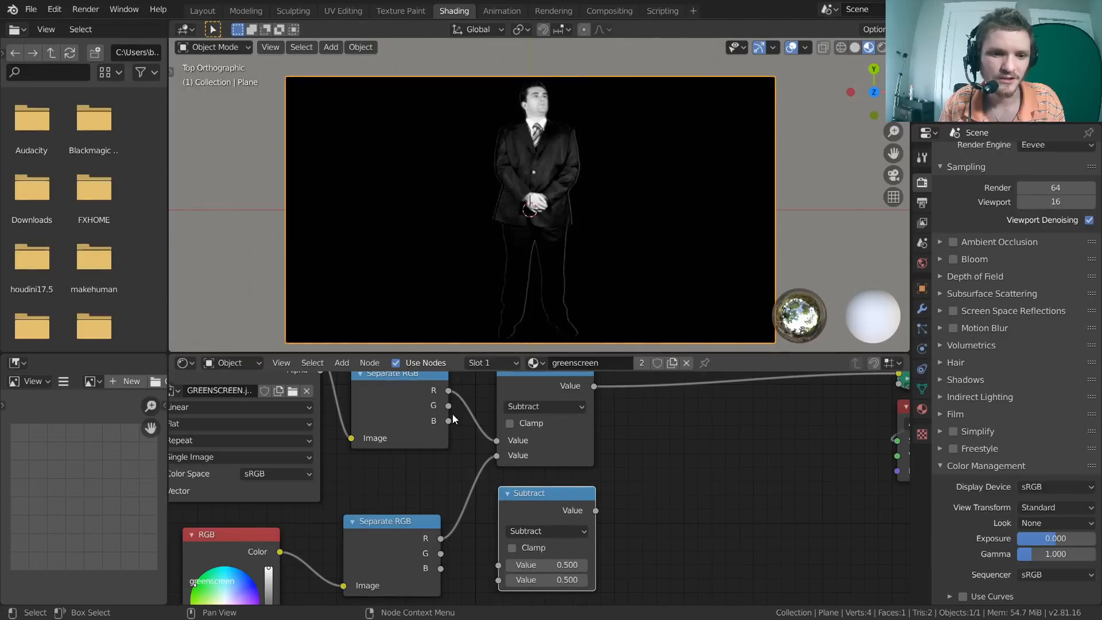
Try linking Separate RGB outputs manually to the second Subtract node and cut those links again
drag(449, 405, 498, 565)
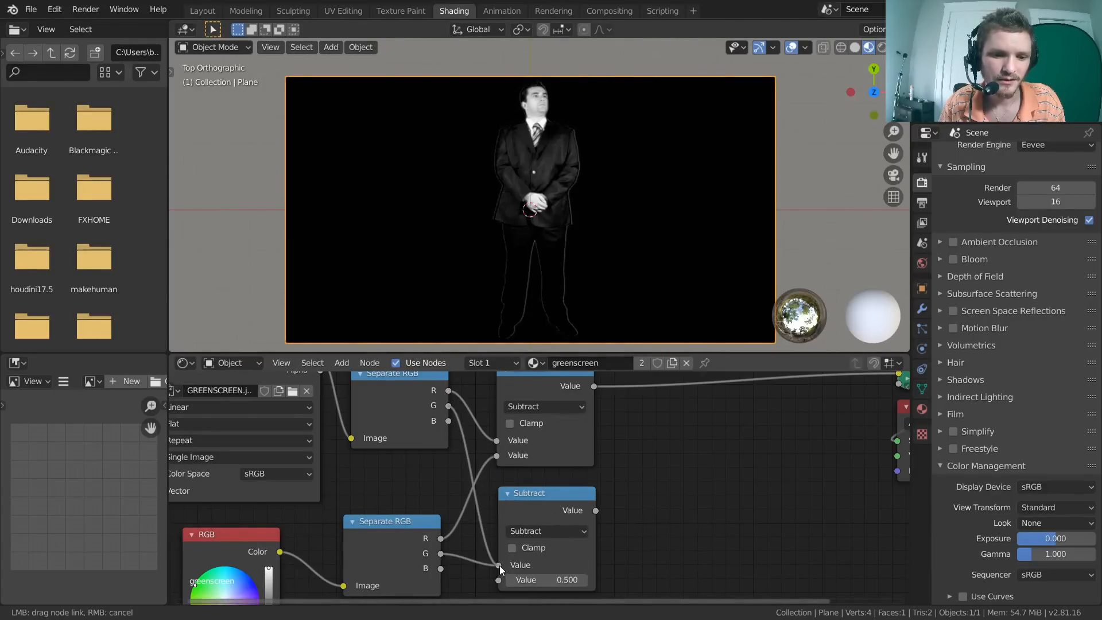
ctrl+right_drag(475, 582, 494, 520)
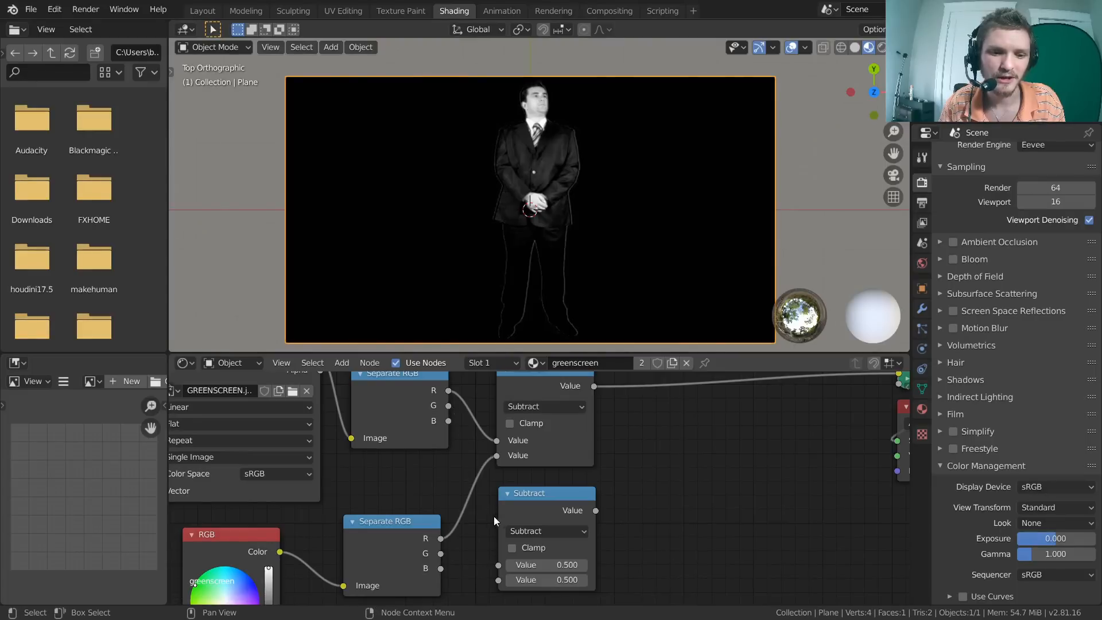
drag(448, 390, 498, 565)
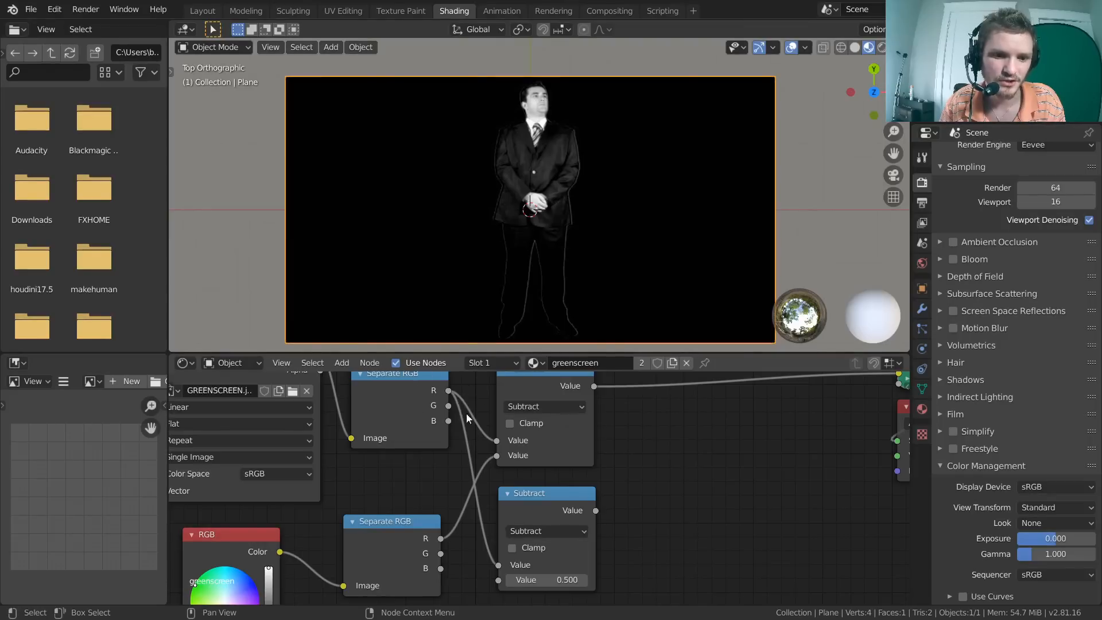
ctrl+right_drag(470, 525, 486, 476)
Link the G outputs of both Separate RGB nodes to the second Subtract node's Value inputs, image first
scroll(471, 453, down, 1)
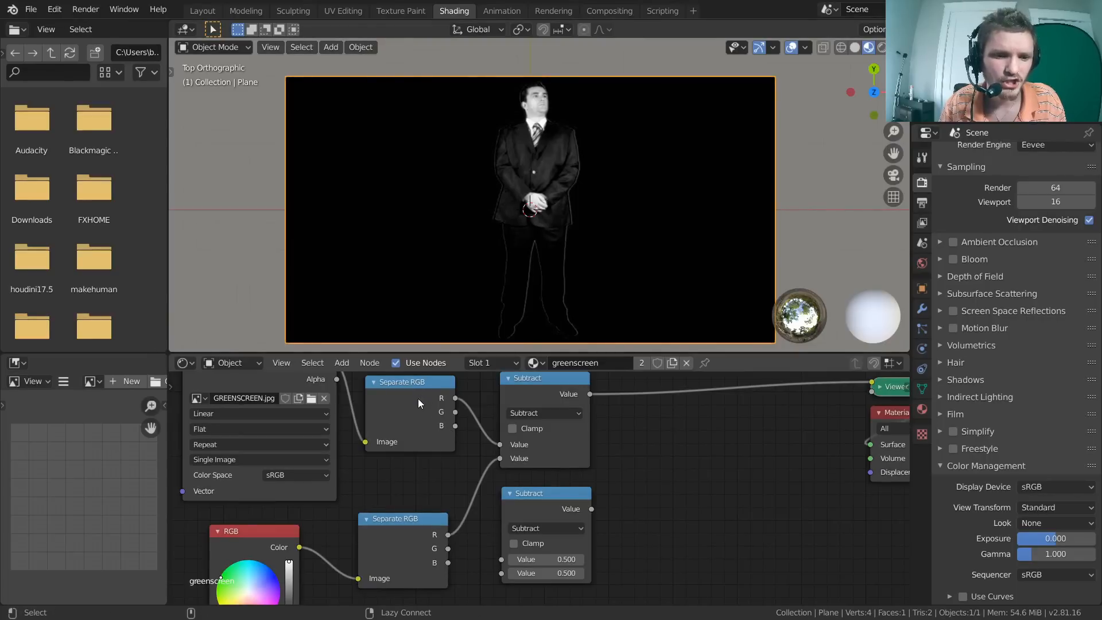
alt+right_drag(417, 398, 521, 523)
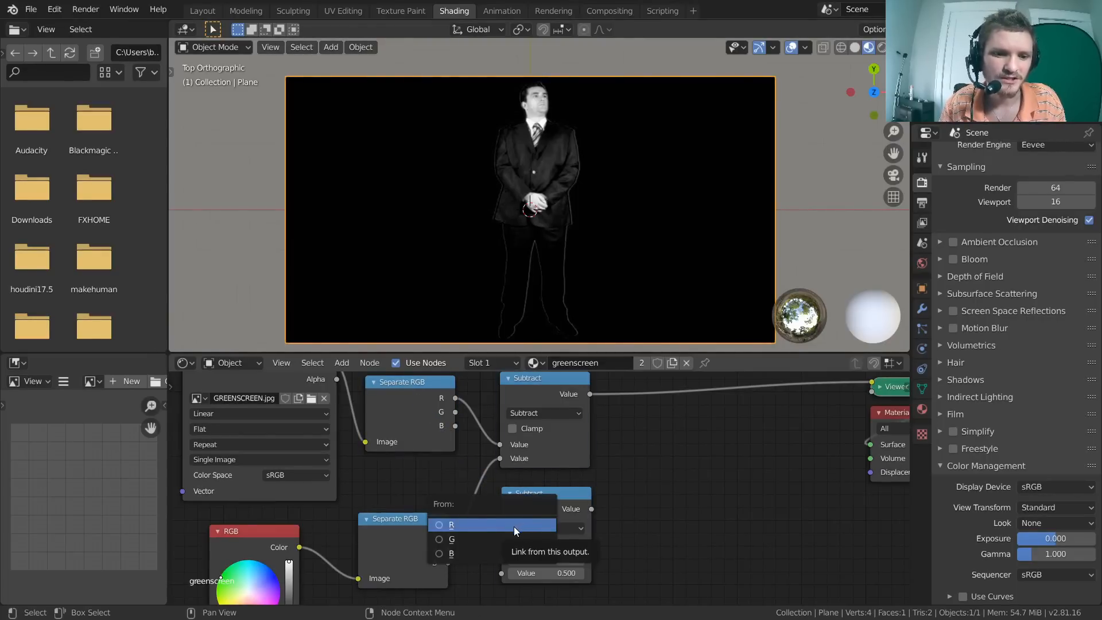
click(458, 535)
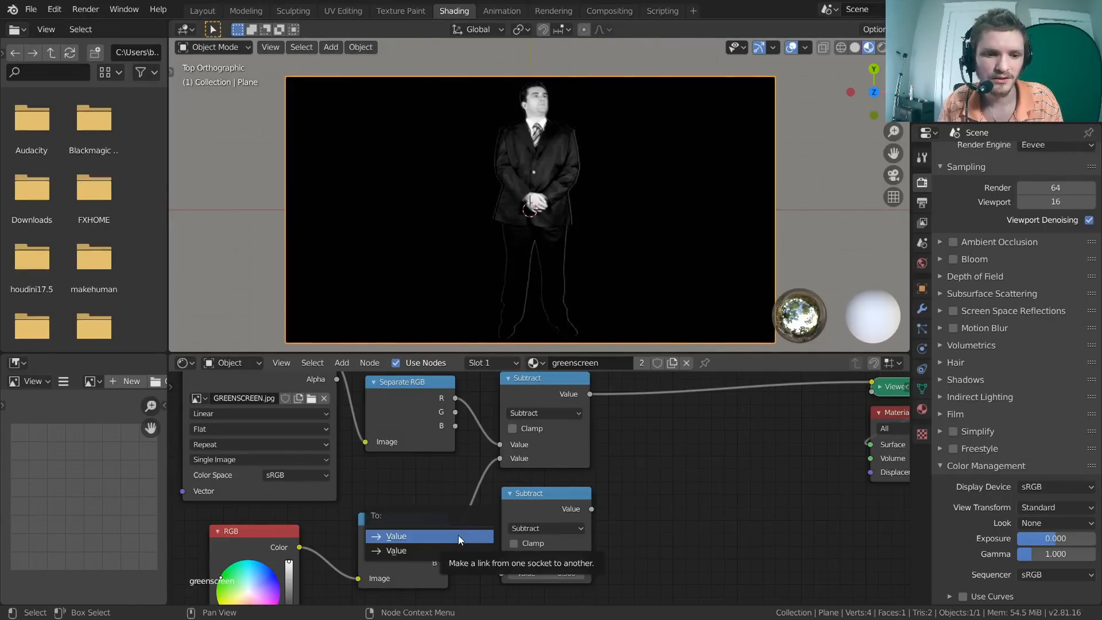
click(427, 537)
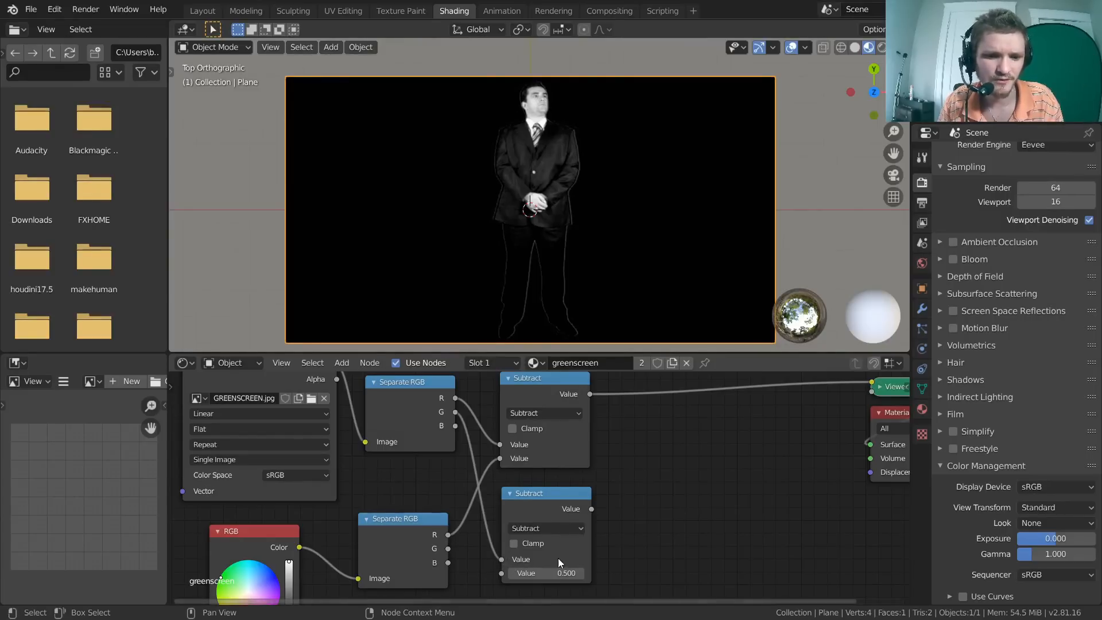
scroll(516, 525, up, 1)
scroll(446, 522, down, 1)
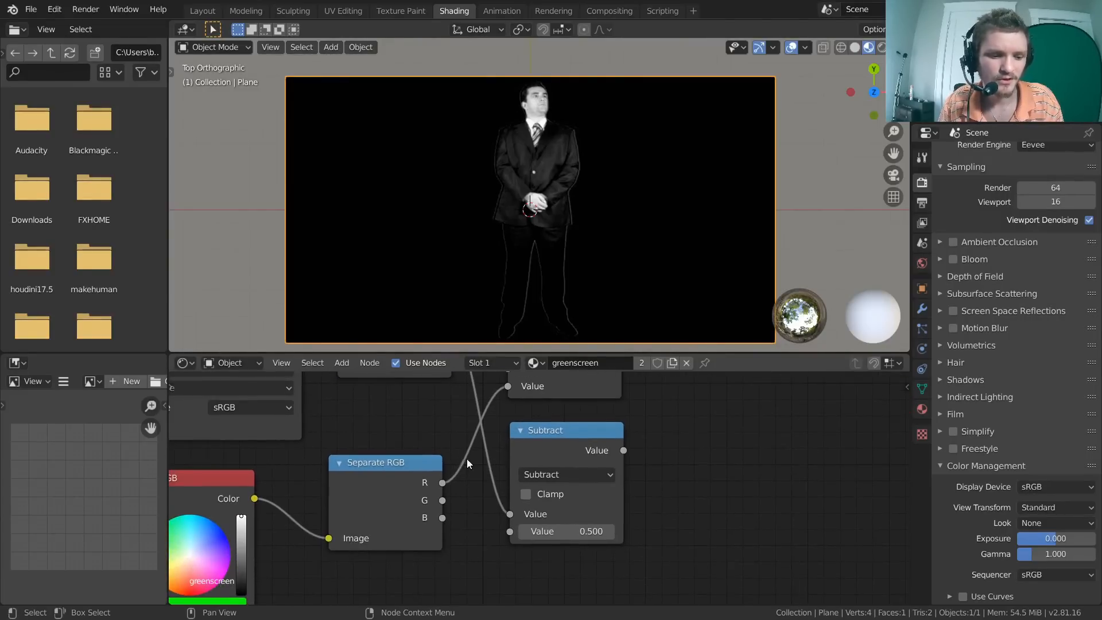
alt+right_drag(453, 470, 609, 473)
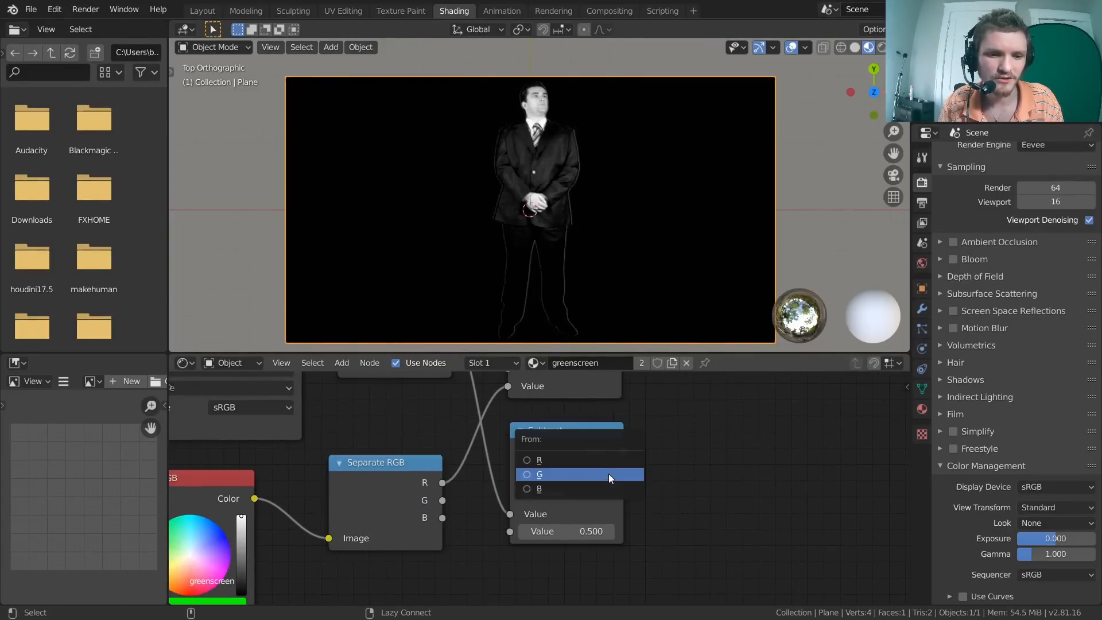
click(556, 474)
click(505, 489)
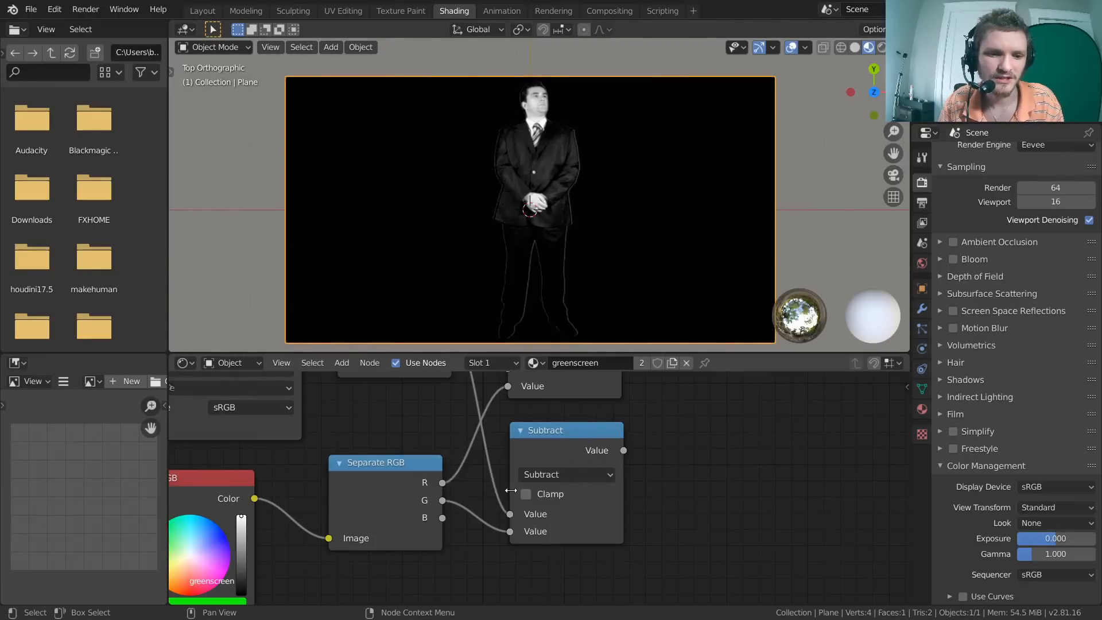
Duplicate the second Subtract node and place the copy directly below it as the third Subtract node
scroll(550, 476, down, 2)
middle_drag(549, 476, 543, 501)
drag(604, 574, 544, 452)
key(shift+d)
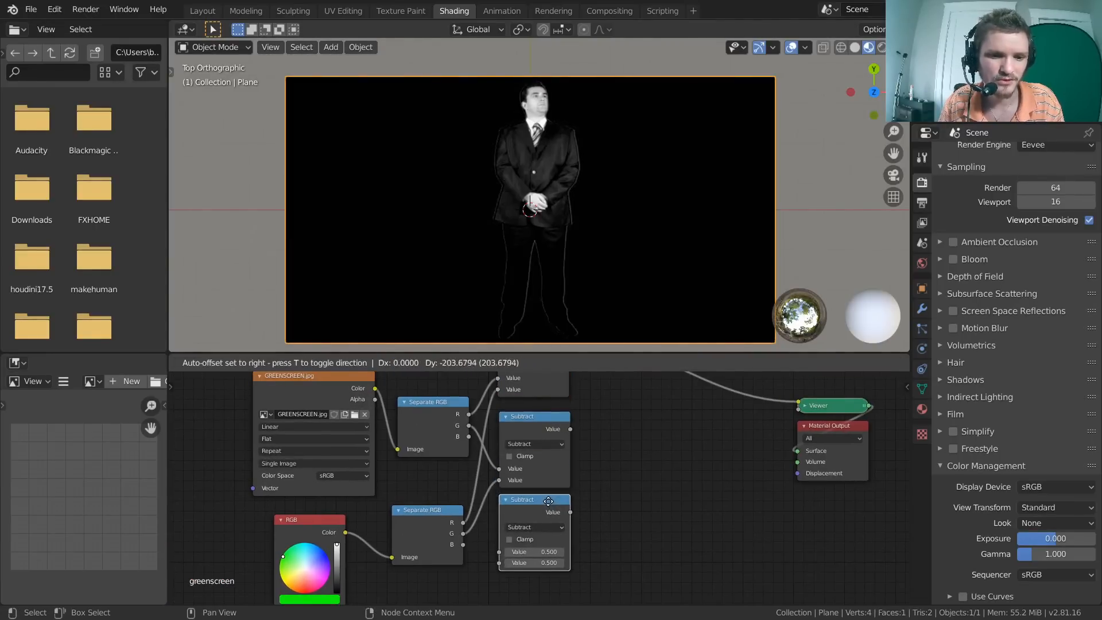
click(543, 485)
scroll(541, 490, up, 2)
middle_drag(453, 463, 510, 452)
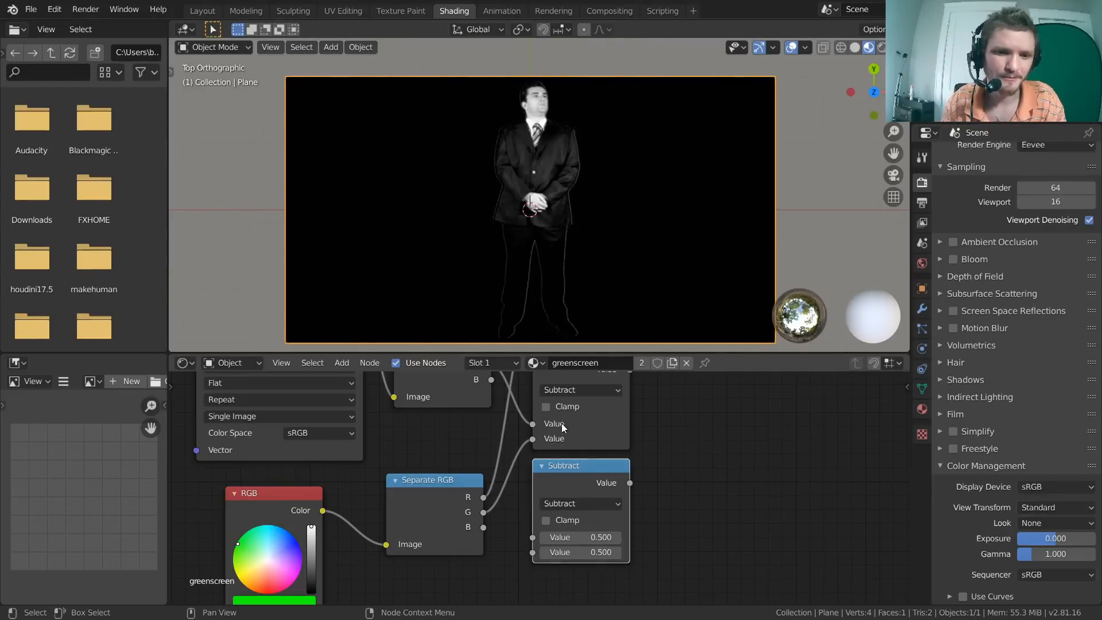
Link the B outputs of both Separate RGB nodes to the third Subtract node's Value inputs, image first
middle_drag(561, 422, 487, 447)
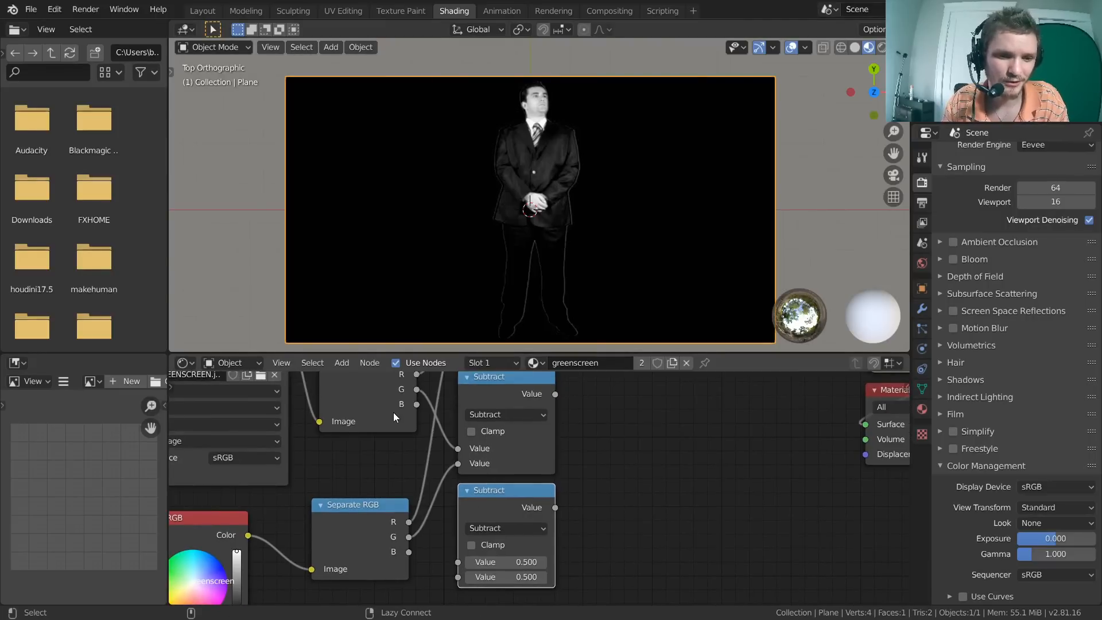
alt+right_drag(394, 412, 518, 546)
alt+shift+right_drag(388, 405, 493, 558)
click(459, 571)
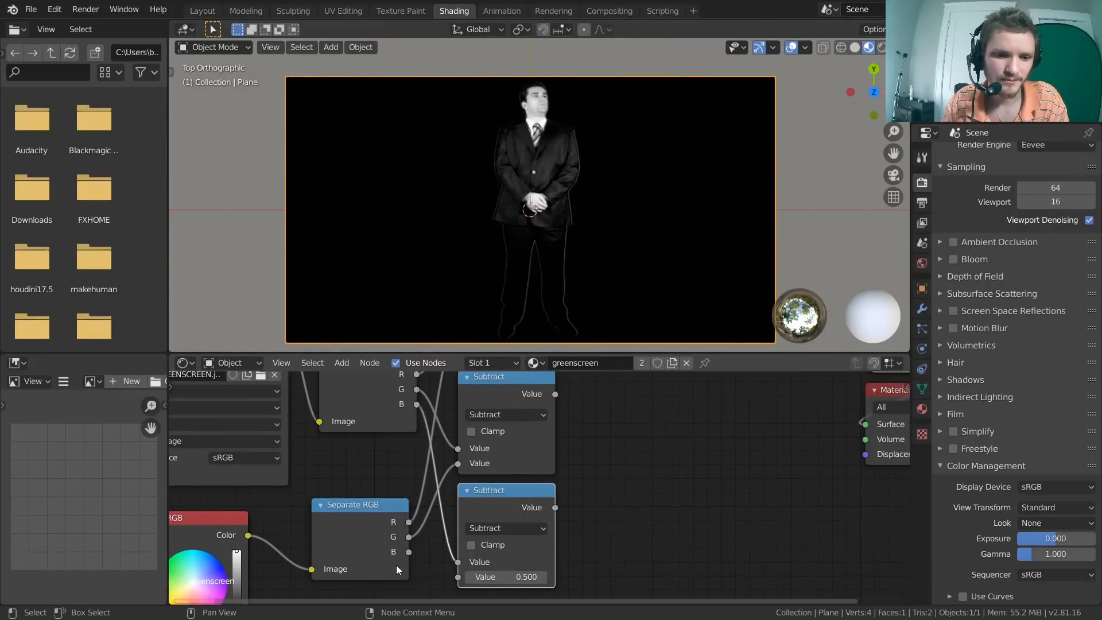
drag(411, 552, 457, 578)
Preview the second and third Subtract nodes' outputs on the plane, and cut the link to the Viewer
scroll(595, 459, down, 5)
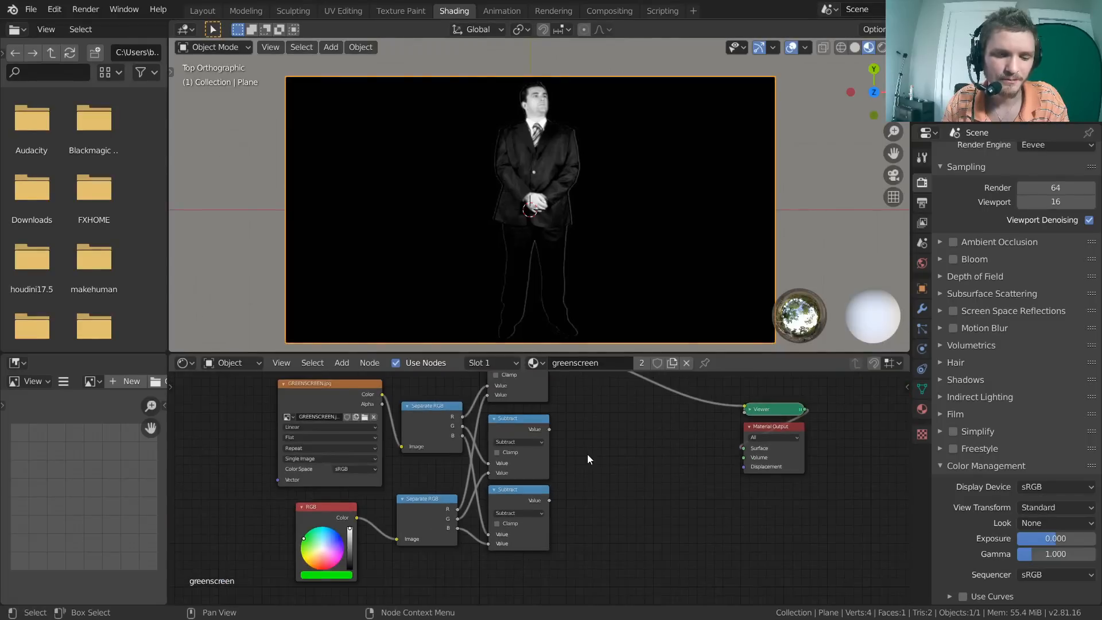
middle_drag(587, 453, 507, 500)
click(446, 397)
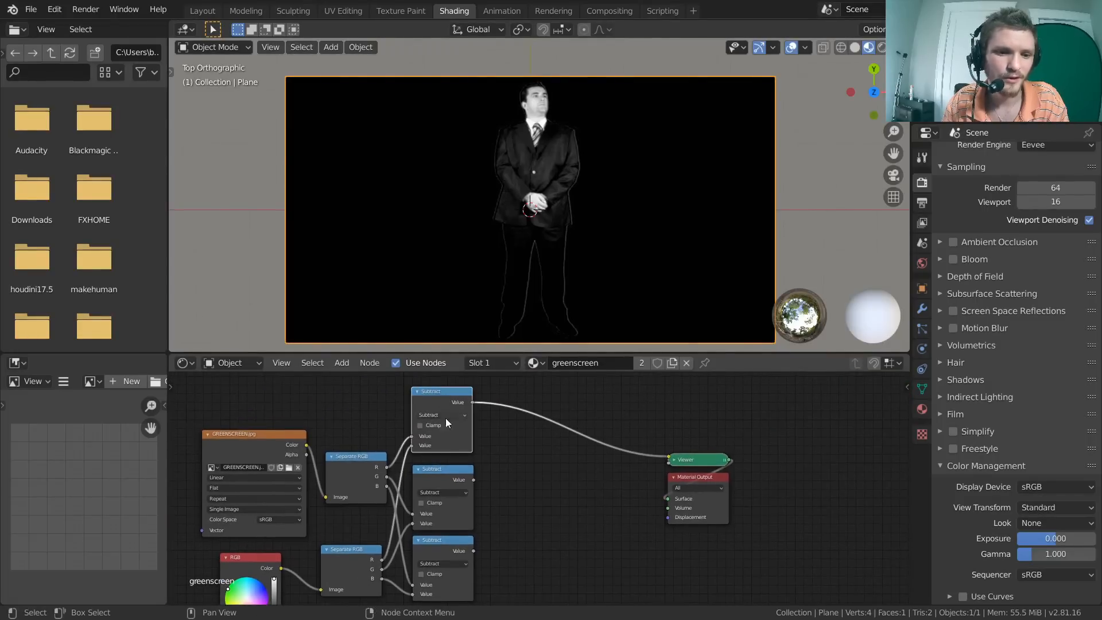
ctrl+shift+click(445, 464)
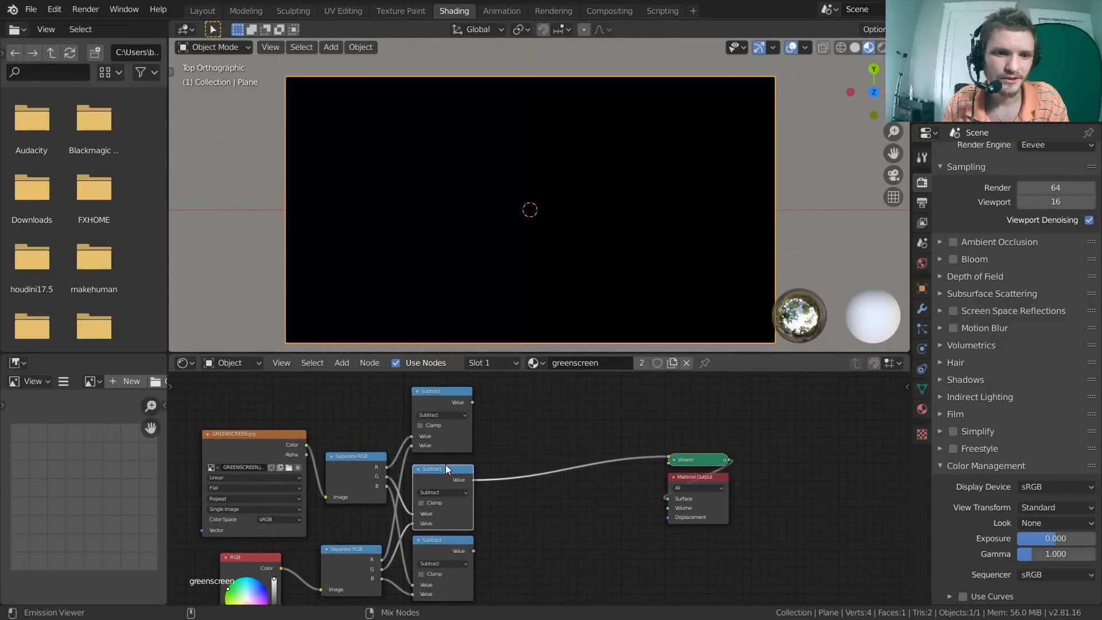
ctrl+shift+click(445, 540)
middle_drag(561, 470, 437, 475)
middle_drag(599, 509, 728, 477)
ctrl+right_drag(619, 494, 553, 446)
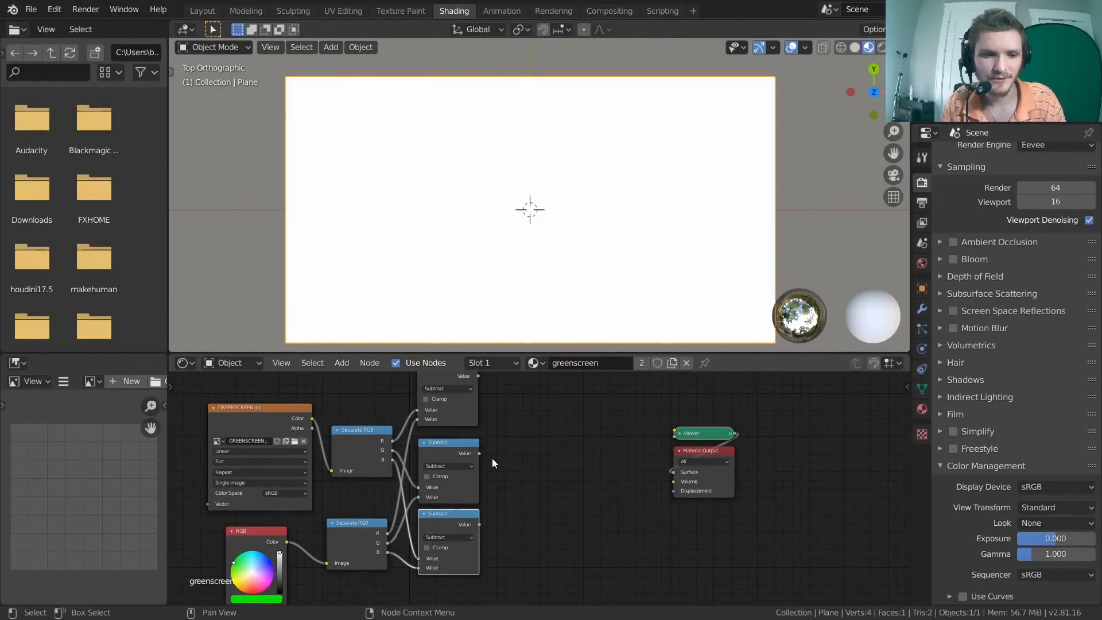
Duplicate the first Subtract node and place the copy beside it, on its output side
scroll(495, 440, up, 5)
middle_drag(496, 436, 481, 520)
click(390, 418)
key(shift+d)
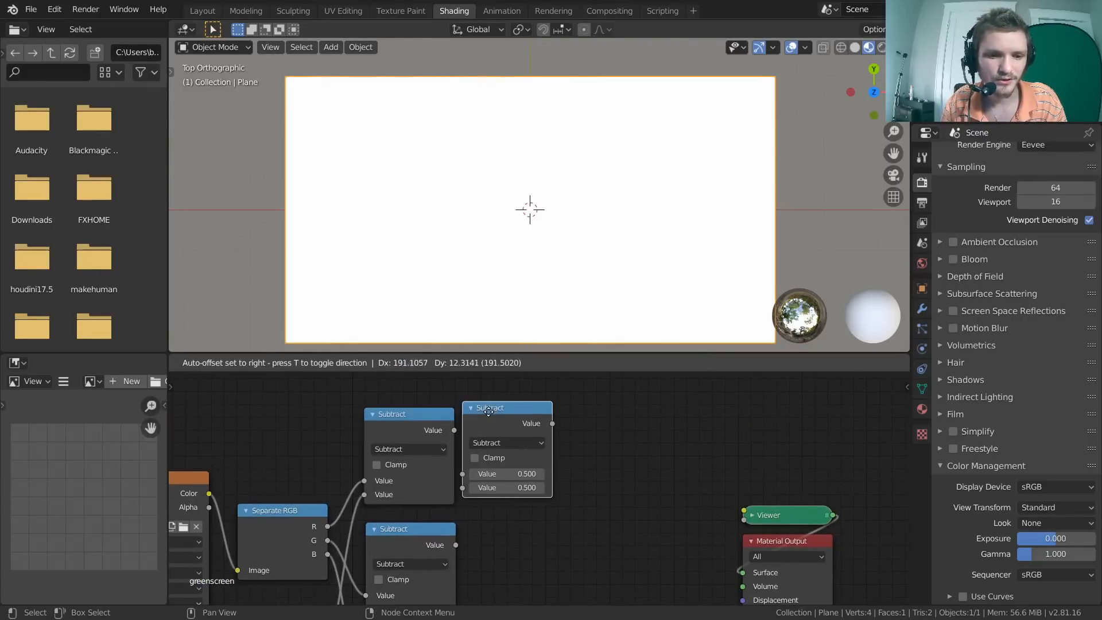
click(504, 409)
Try squaring with Multiply by feeding the first Subtract output into both Values of the copy, and cut those links again
click(515, 439)
click(515, 425)
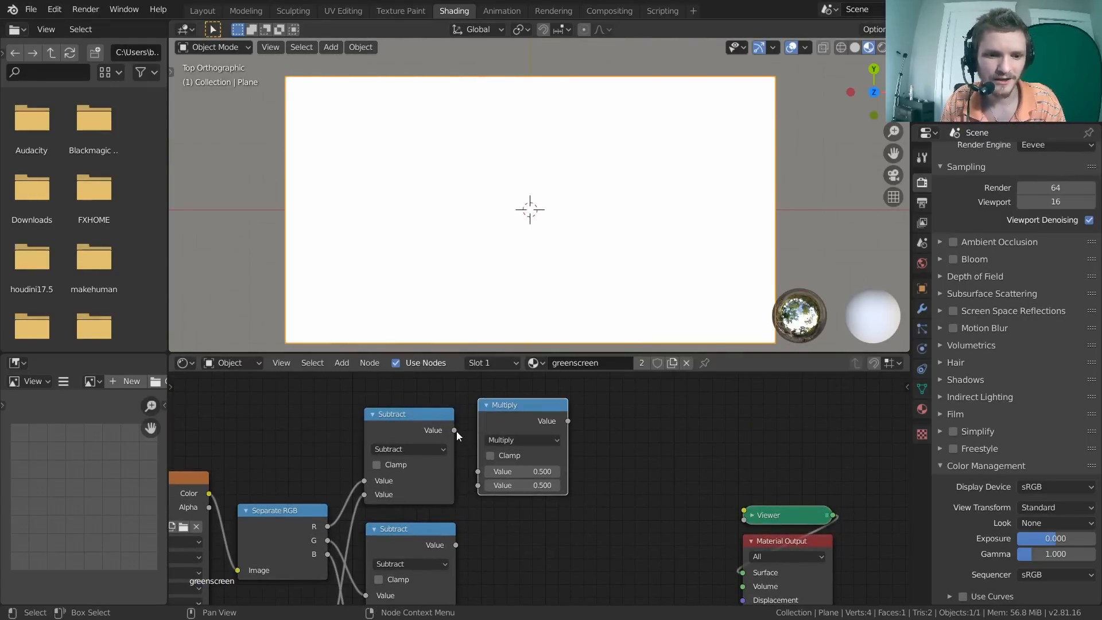
mouse_move(453, 429)
mouse_down()
mouse_move(478, 471)
mouse_move(454, 430)
mouse_up()
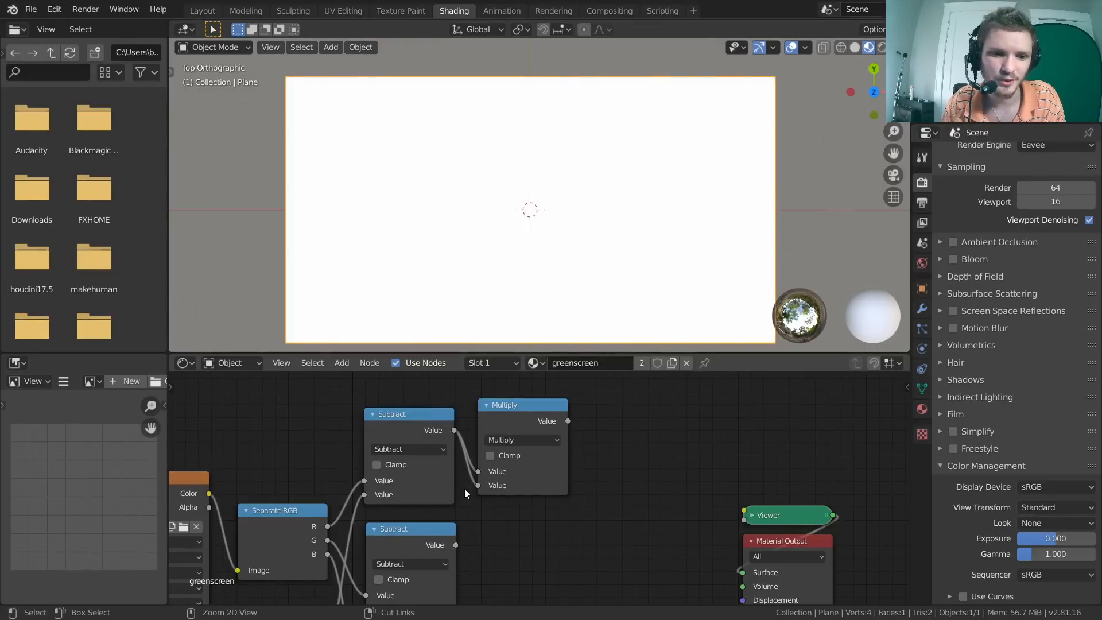
ctrl+right_drag(468, 408, 474, 501)
Set the copied math node to Power with an exponent of 2 and link the first Subtract output to its base Value
click(504, 440)
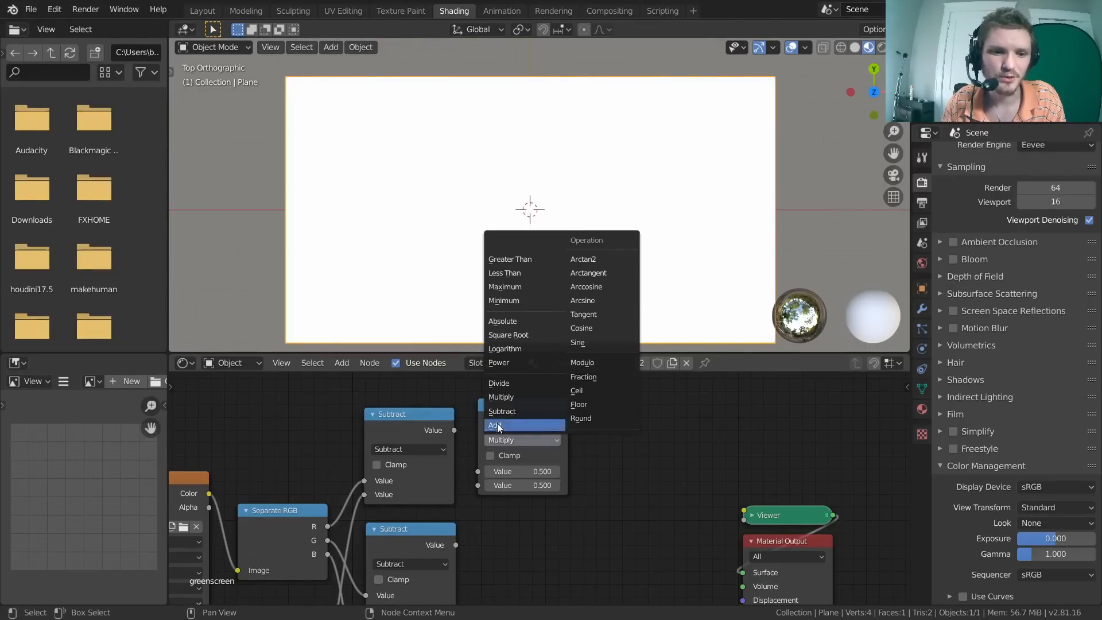
click(496, 360)
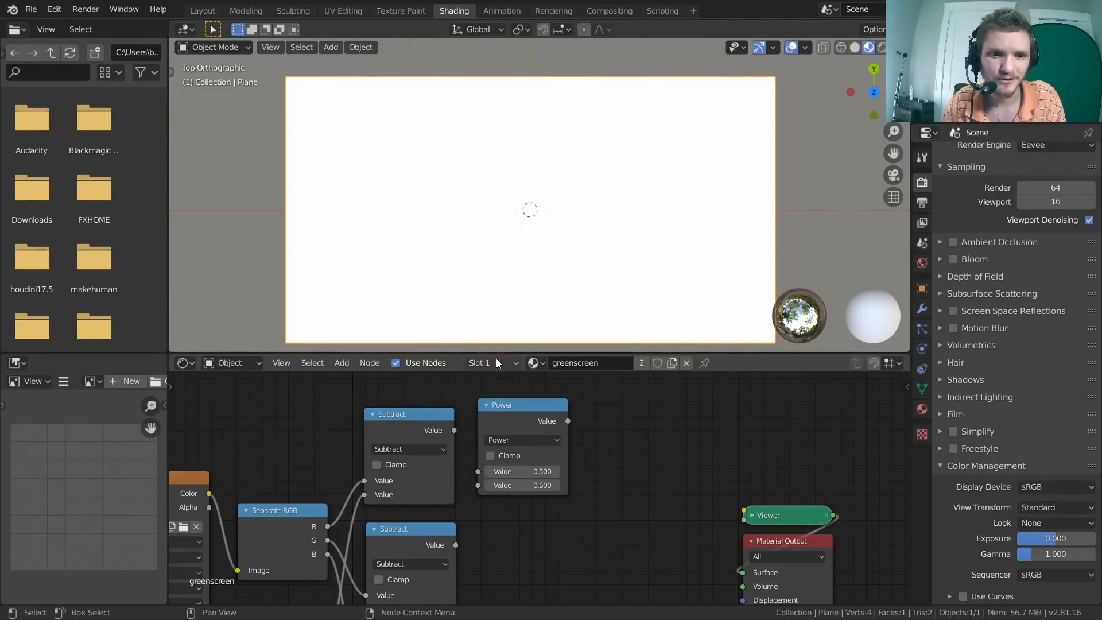
click(540, 485)
text(2)
drag(454, 430, 486, 471)
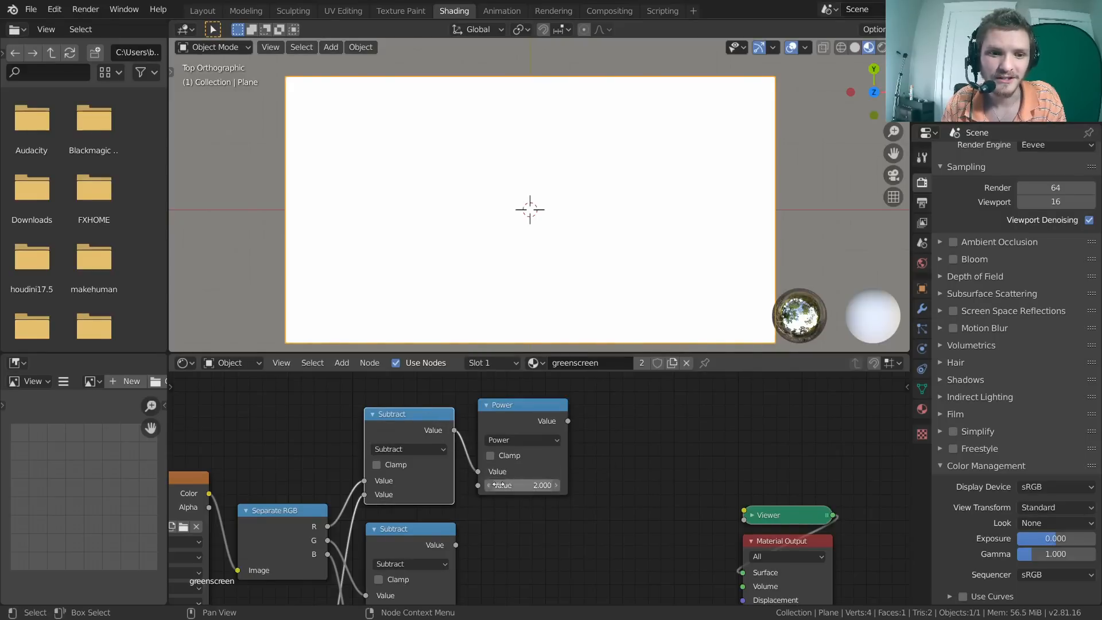
Duplicate the Power node twice, placing the copies beside the second and third Subtract nodes
middle_drag(538, 497, 534, 474)
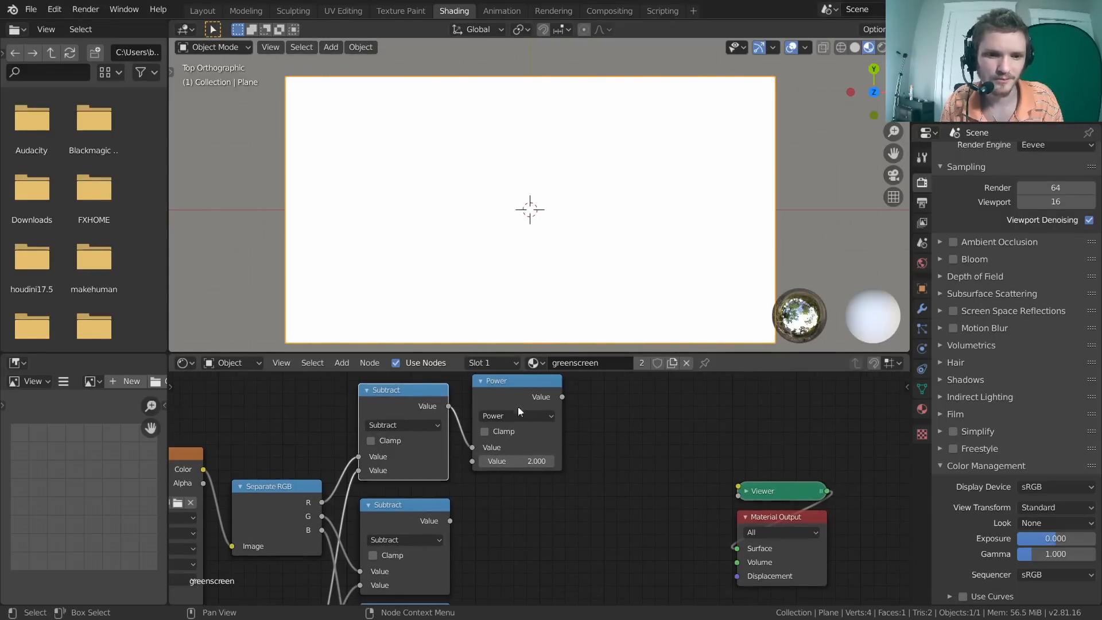
click(516, 398)
key(shift+d)
click(508, 531)
middle_drag(508, 531, 528, 391)
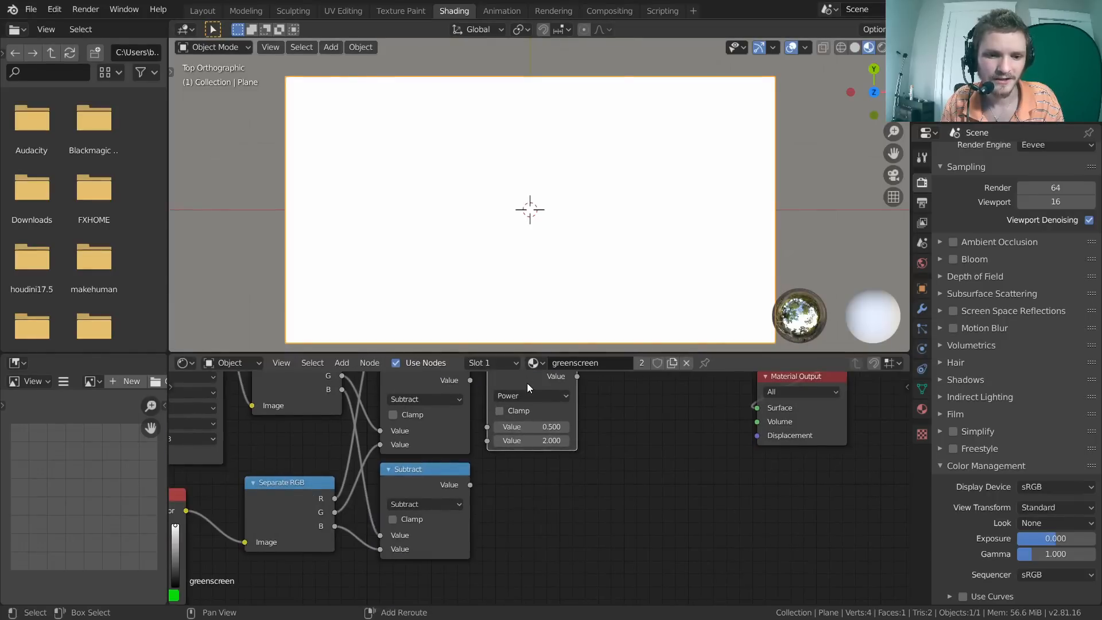
key(shift+d)
click(528, 500)
Link the second and third Subtract outputs to the base Values of their neighbouring Power nodes
middle_drag(529, 500, 533, 548)
alt+right_drag(450, 462, 561, 463)
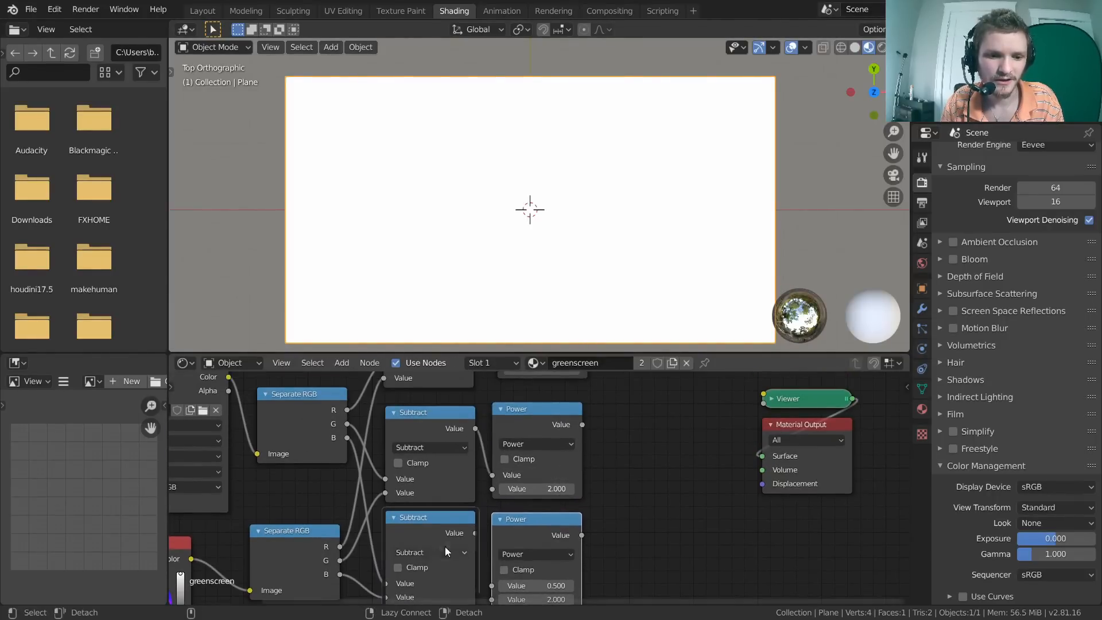
alt+right_drag(445, 546, 536, 574)
Preview the outputs of the first, second and third Power nodes in turn on the plane
scroll(652, 463, down, 3)
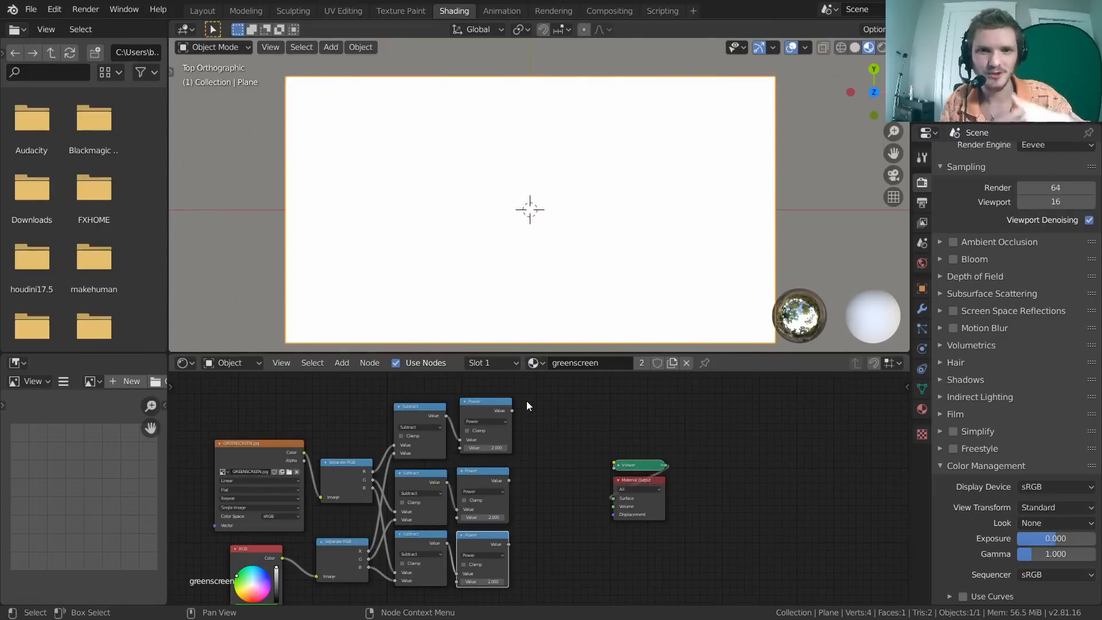
drag(682, 507, 699, 457)
scroll(538, 471, up, 4)
middle_drag(550, 435, 537, 459)
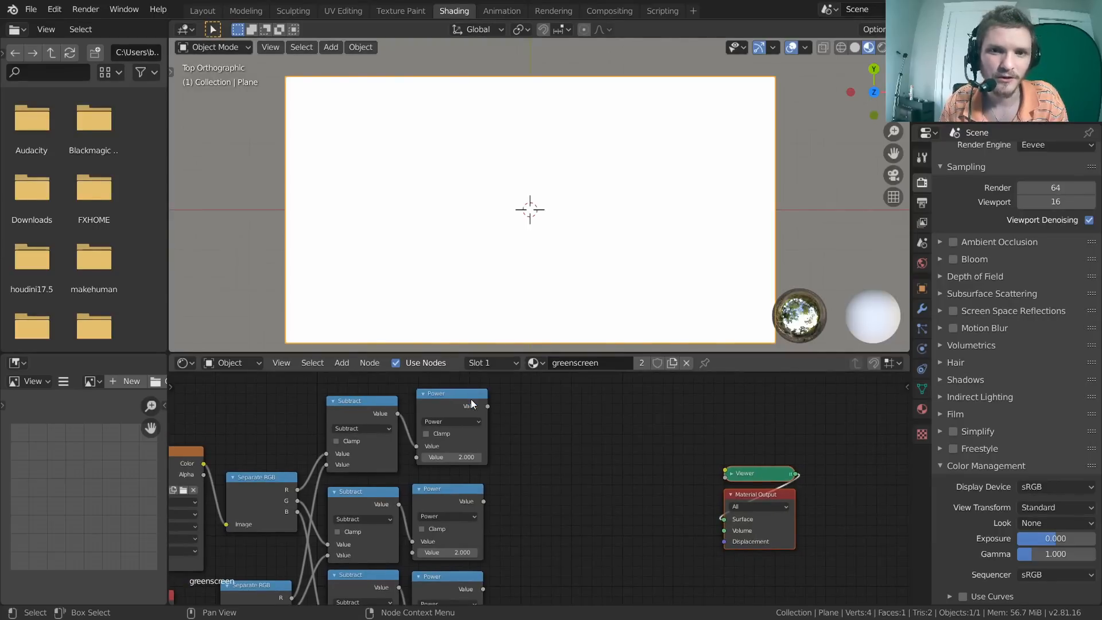
ctrl+shift+click(470, 402)
ctrl+shift+click(474, 546)
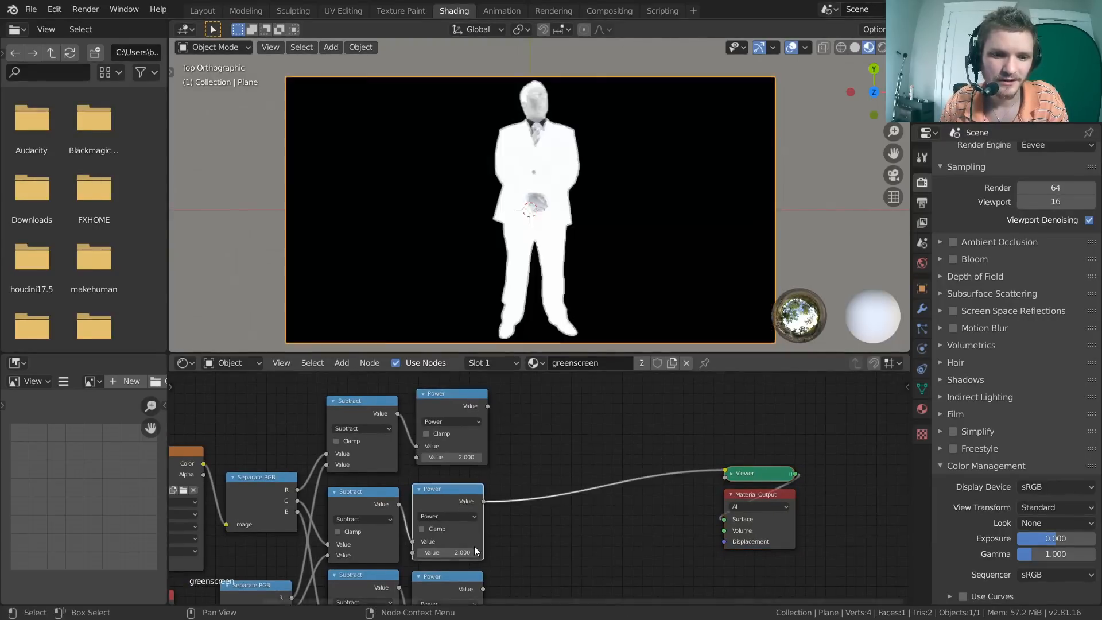
middle_drag(474, 561, 470, 474)
ctrl+shift+click(462, 492)
middle_drag(513, 414, 465, 500)
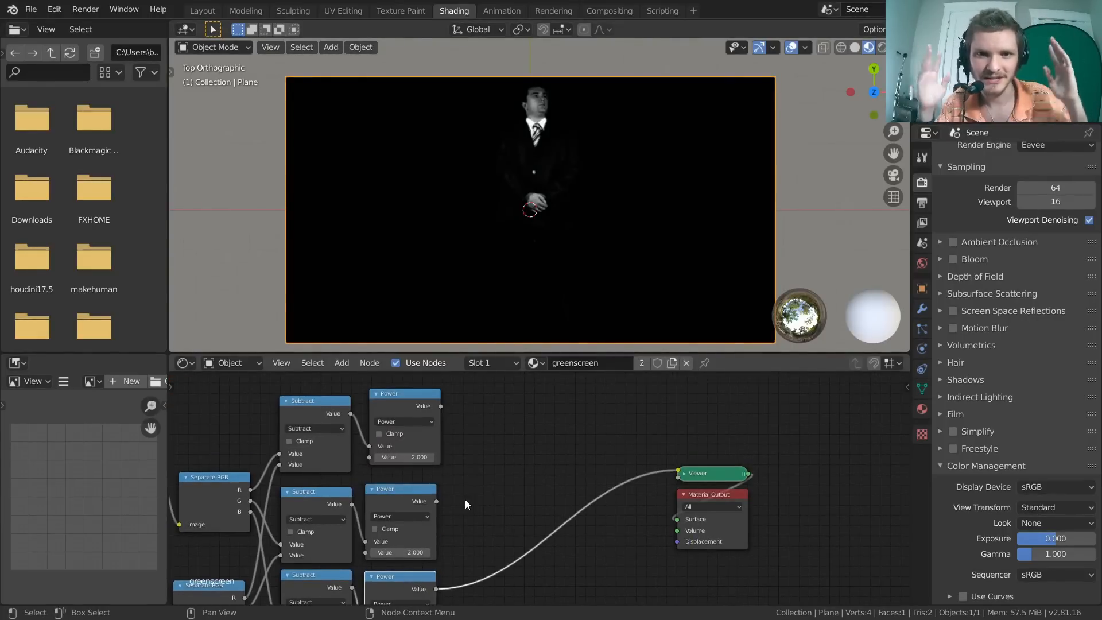
Duplicate the first Power node, place the copy beside it on its output side, and set its operation to Add
click(407, 405)
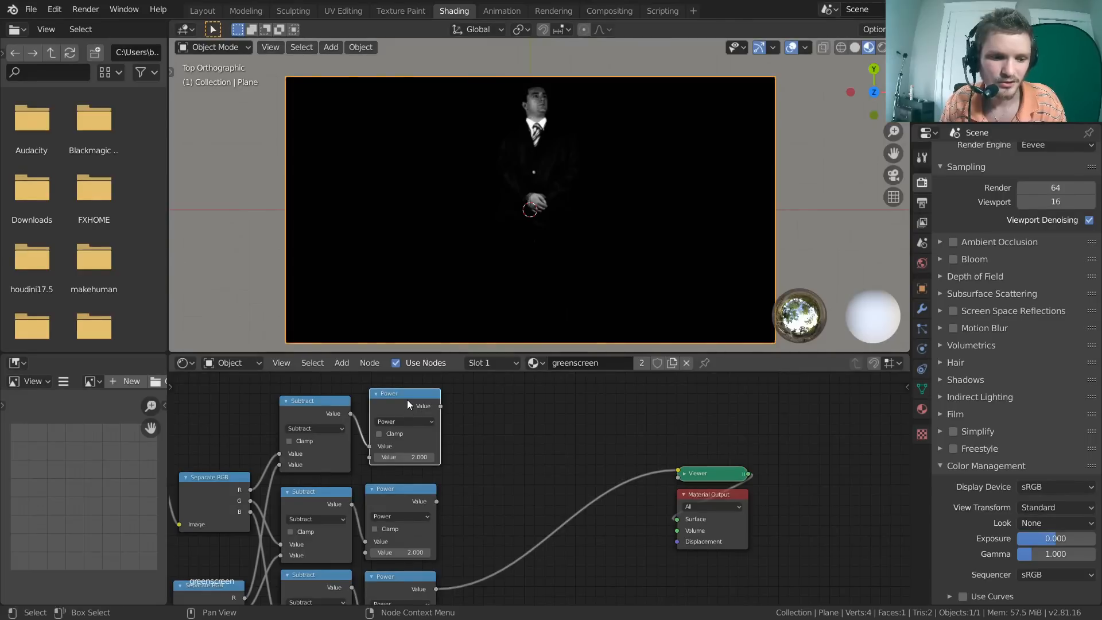
key(shift+d)
click(506, 416)
click(507, 438)
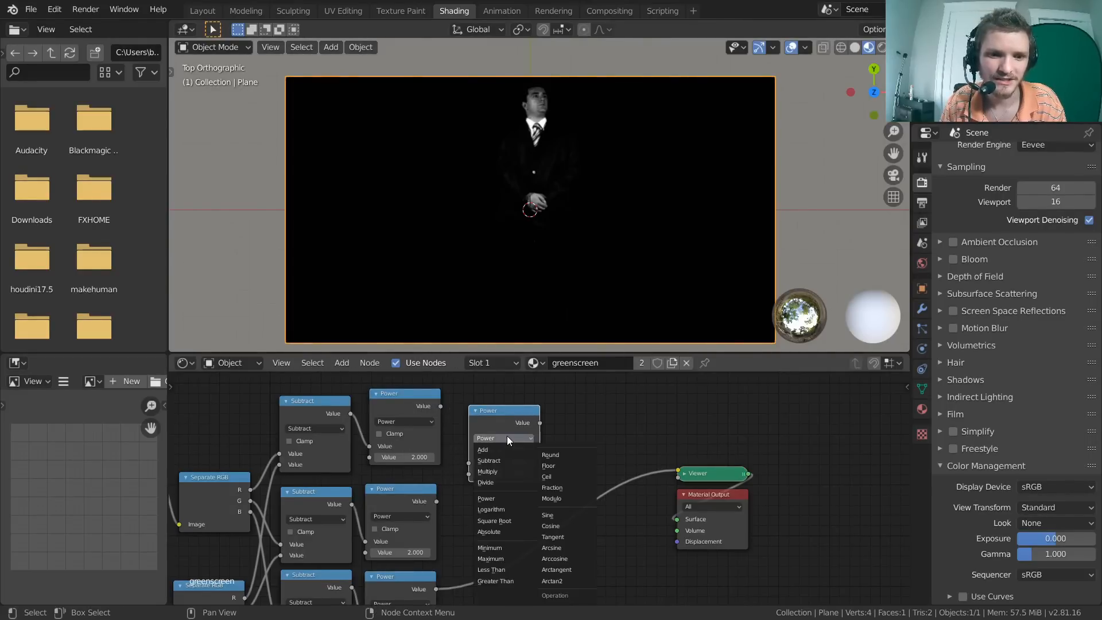
click(483, 449)
Link the first and second Power outputs to the Add node's Values and move the Add node down beside the second Power node
scroll(474, 455, up, 2)
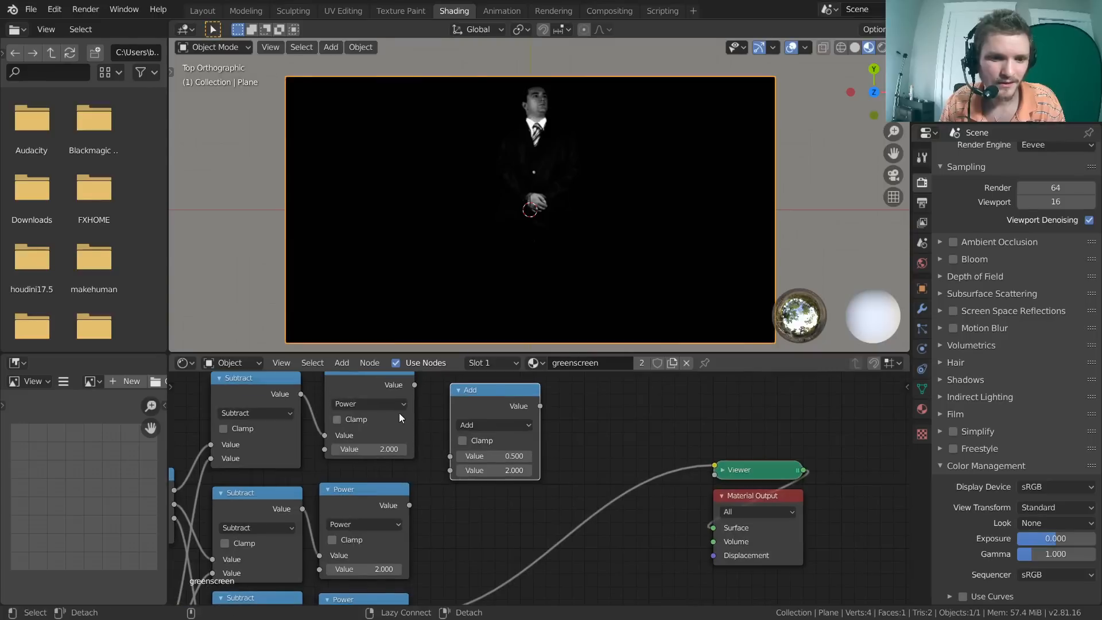
alt+right_drag(379, 506, 464, 455)
scroll(471, 439, down, 1)
drag(480, 423, 476, 466)
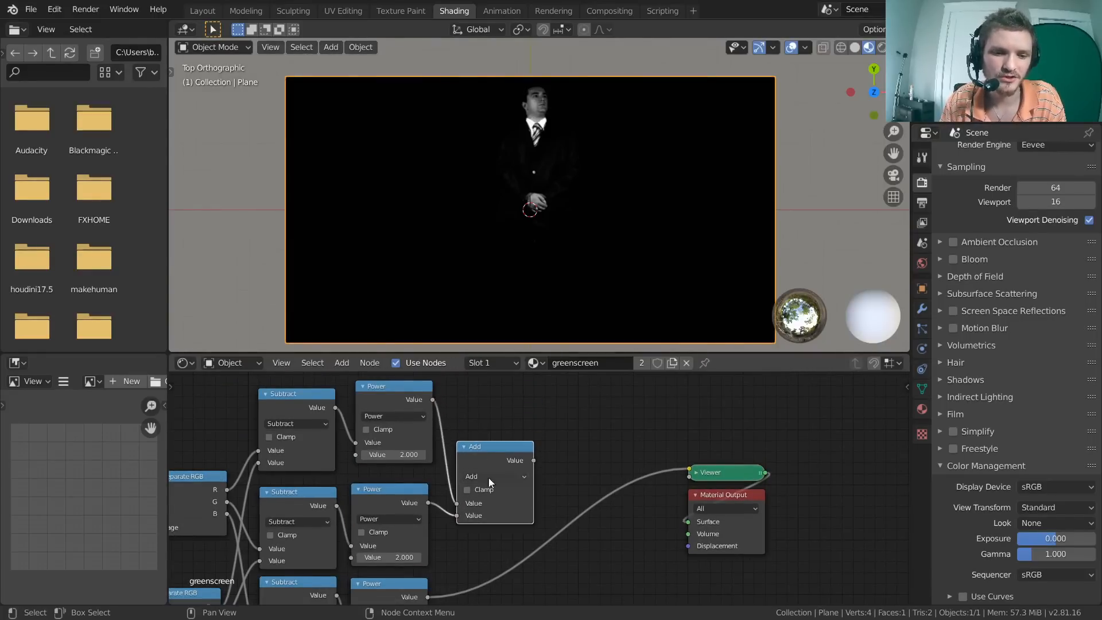
middle_drag(515, 515, 519, 477)
drag(508, 420, 501, 446)
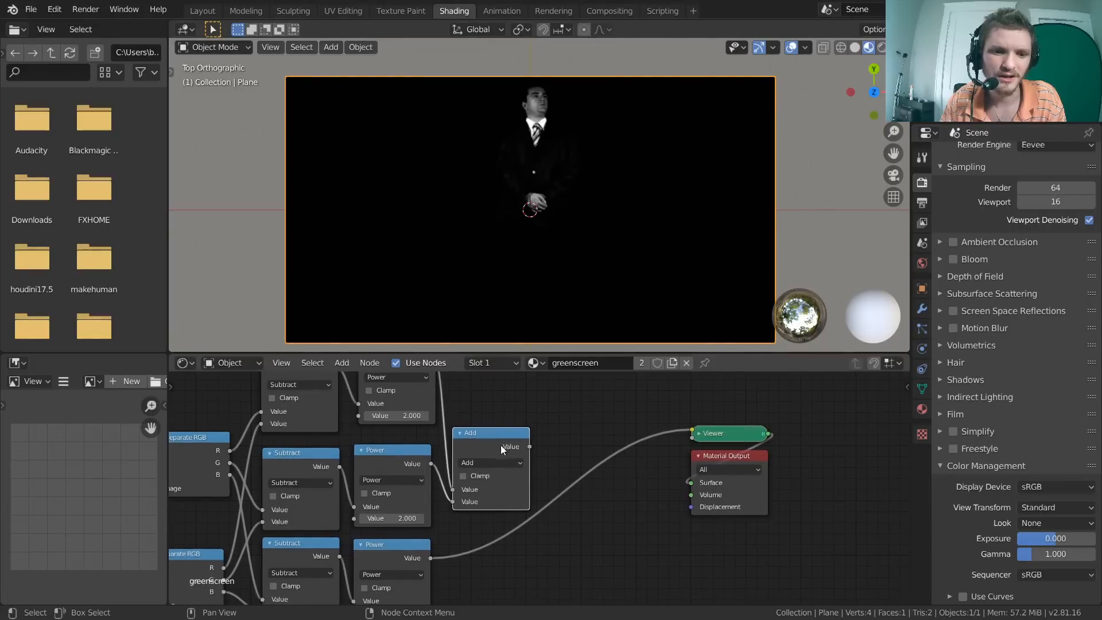
Duplicate the Add node onto the link from the third Power node to the Viewer, and link the first Add output to its second Value
key(shift+d)
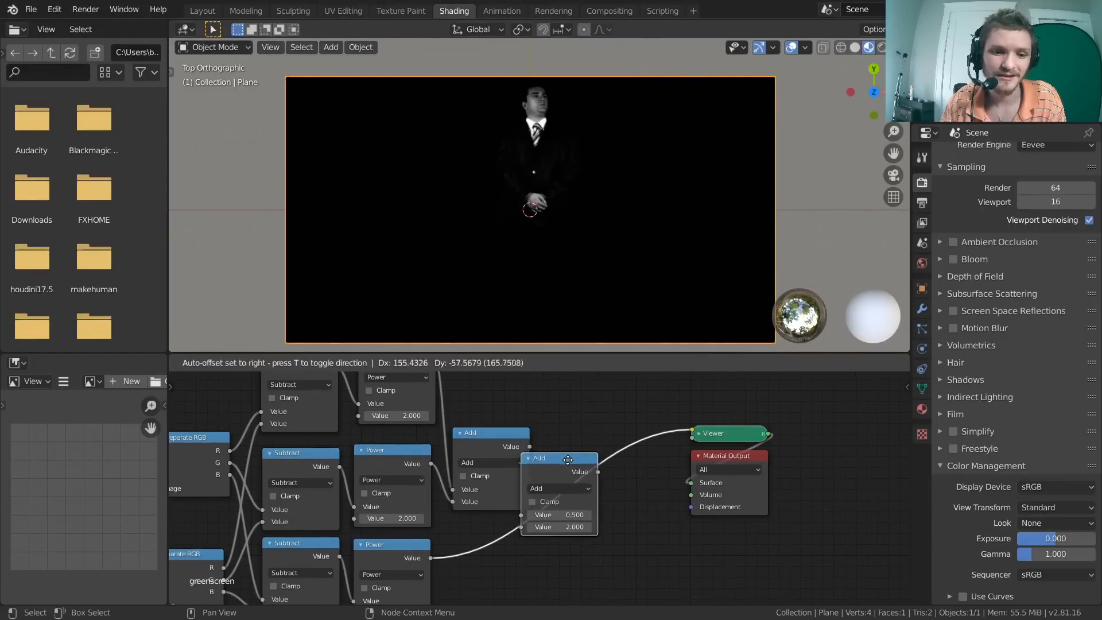
click(569, 469)
middle_drag(557, 467, 596, 420)
drag(596, 417, 647, 425)
alt+right_drag(564, 405, 621, 477)
middle_drag(569, 423, 651, 453)
drag(651, 454, 630, 460)
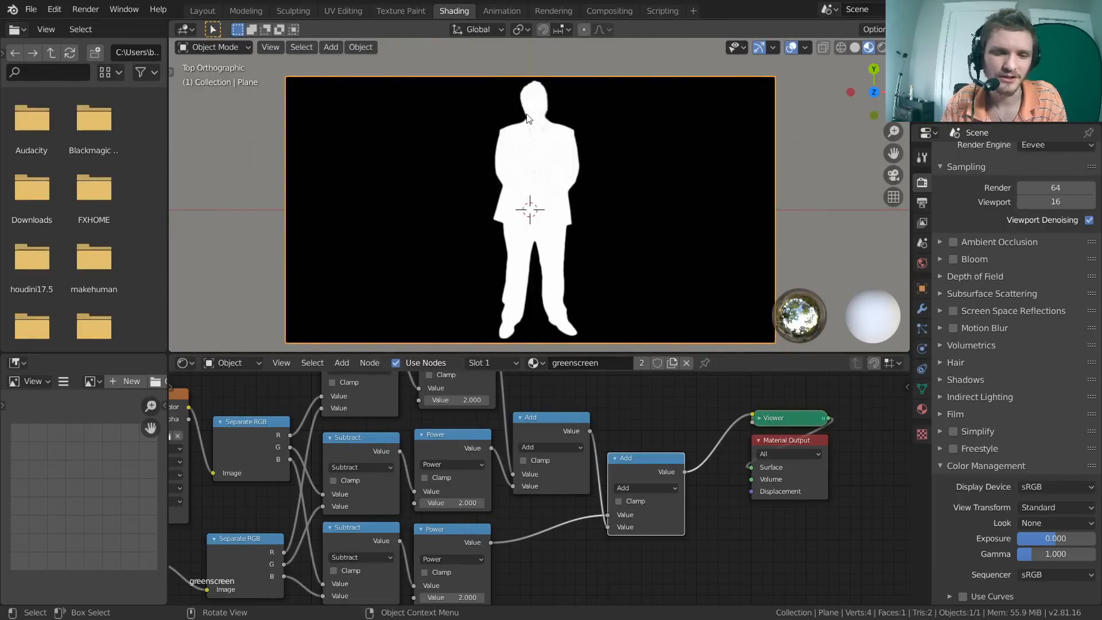
Inspect the mask around the collar and tie up close and compare it with the GREENSCREEN.jpg image previewed on the plane
scroll(536, 133, up, 5)
scroll(565, 189, up, 4)
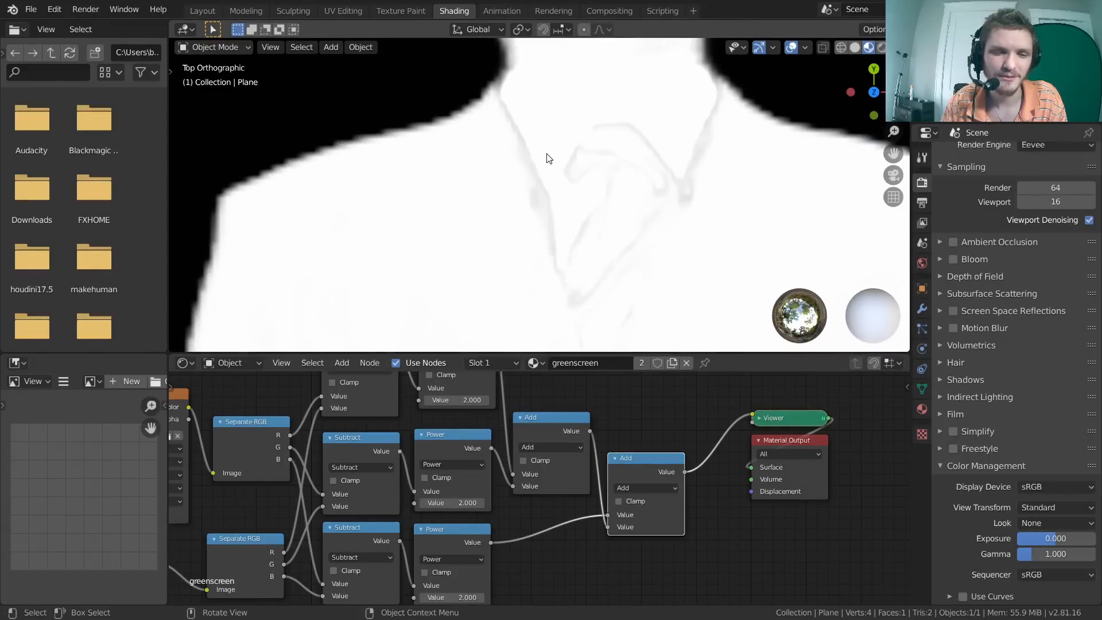
middle_drag(333, 383, 670, 451)
ctrl+shift+click(487, 459)
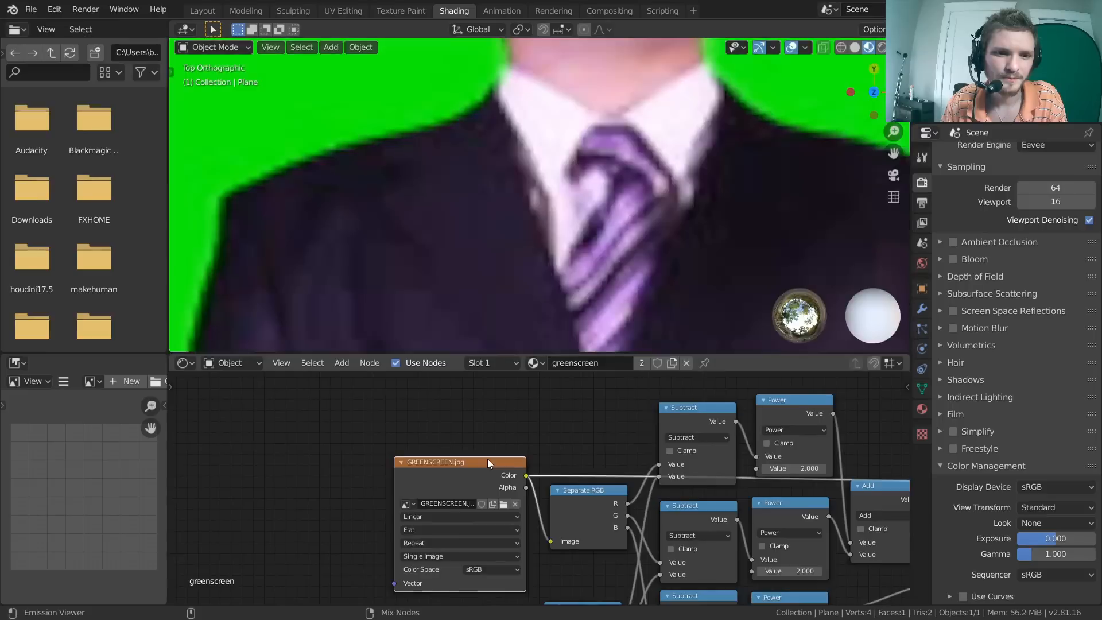
scroll(511, 163, up, 4)
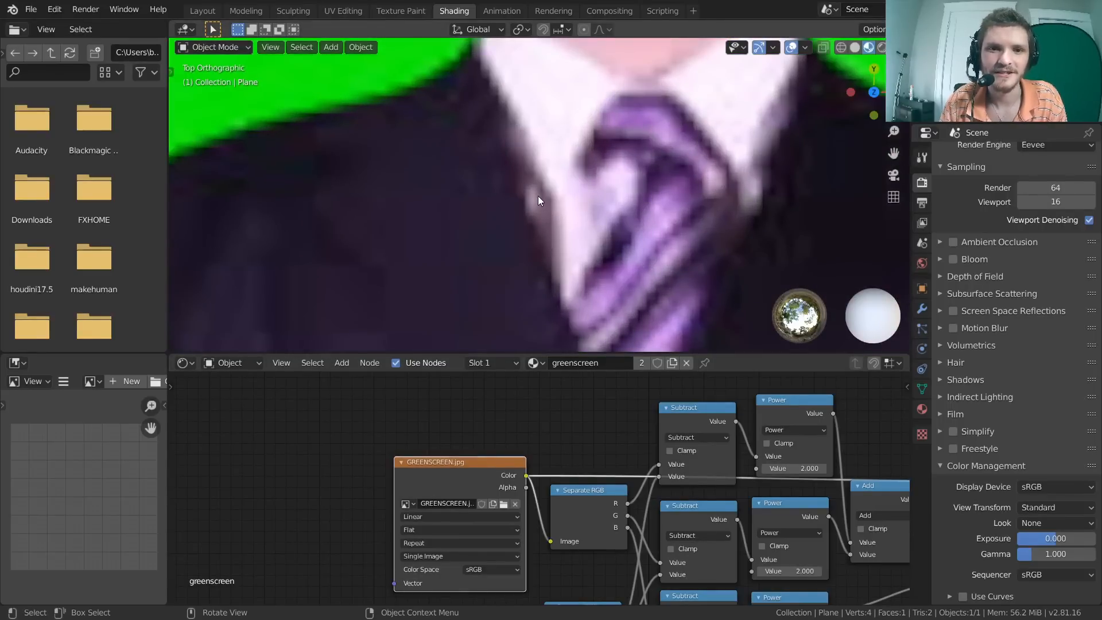
Preview the second Add node's output on the plane again and review the overall mask and the node chain behind it
middle_drag(610, 396, 335, 417)
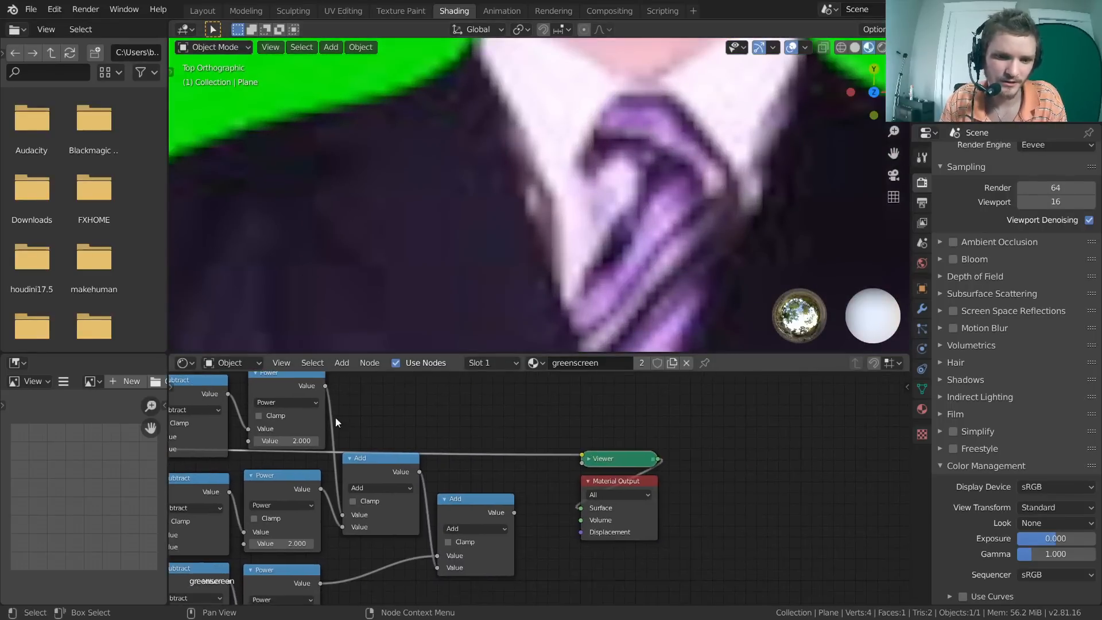
ctrl+shift+click(492, 498)
scroll(597, 170, down, 6)
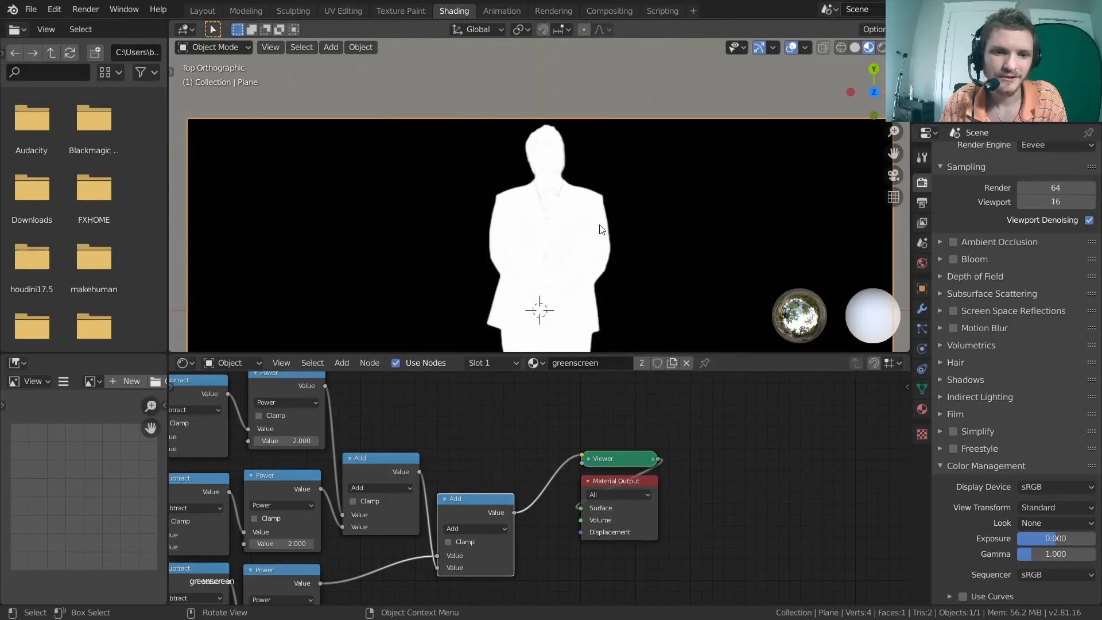
shift+middle_drag(577, 230, 554, 150)
scroll(540, 208, down, 1)
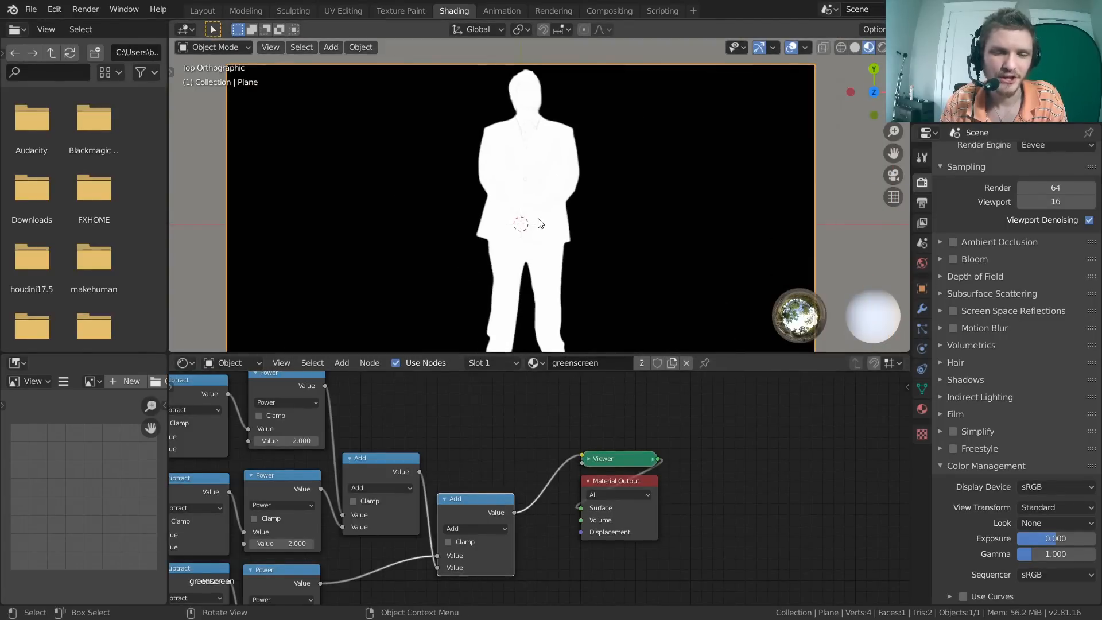
middle_drag(263, 460, 634, 335)
middle_drag(306, 478, 393, 598)
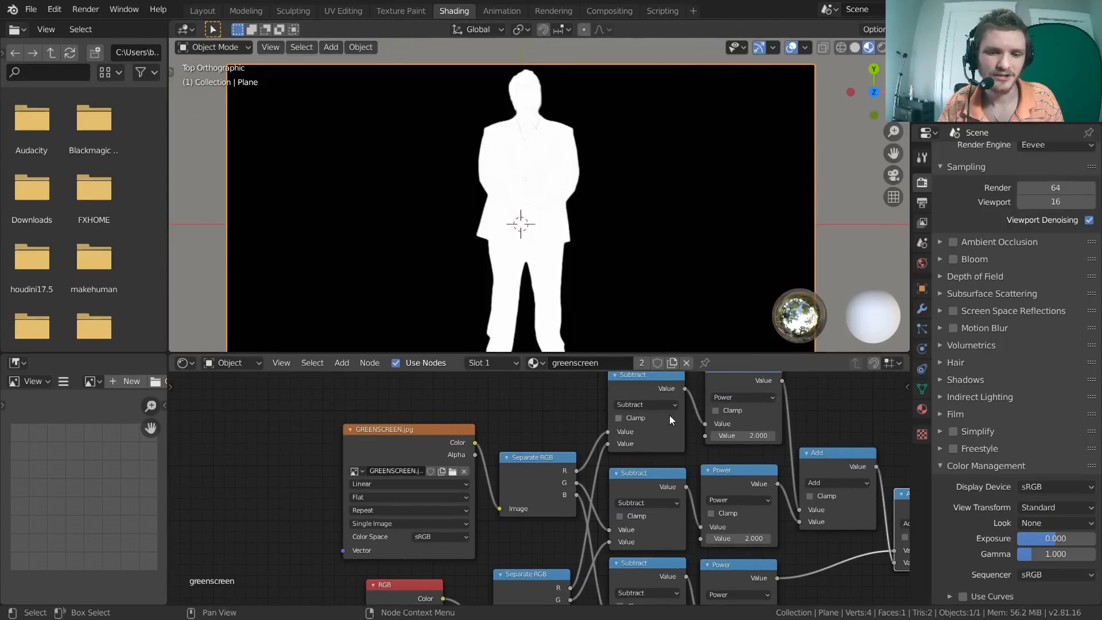
Move the Viewer and Material Output nodes farther right to free space after the second Add node
middle_drag(667, 423, 111, 425)
drag(674, 514, 497, 451)
key(g)
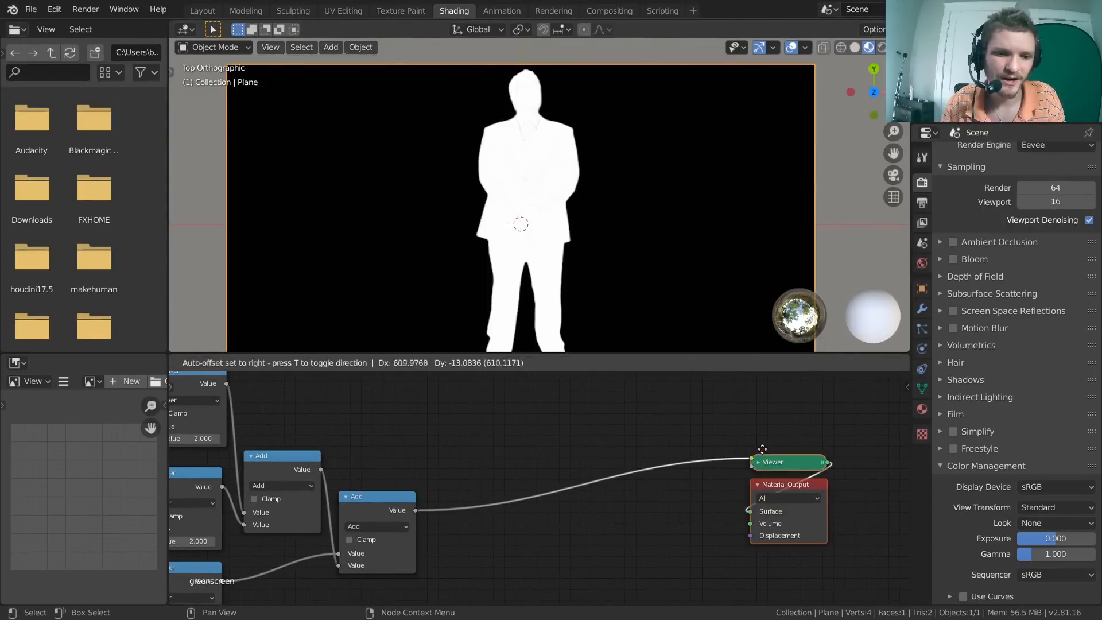
click(763, 450)
Duplicate the second Add node onto its link to the Viewer and set the copy's operation to Square Root
scroll(425, 493, up, 4)
click(322, 505)
key(shift+d)
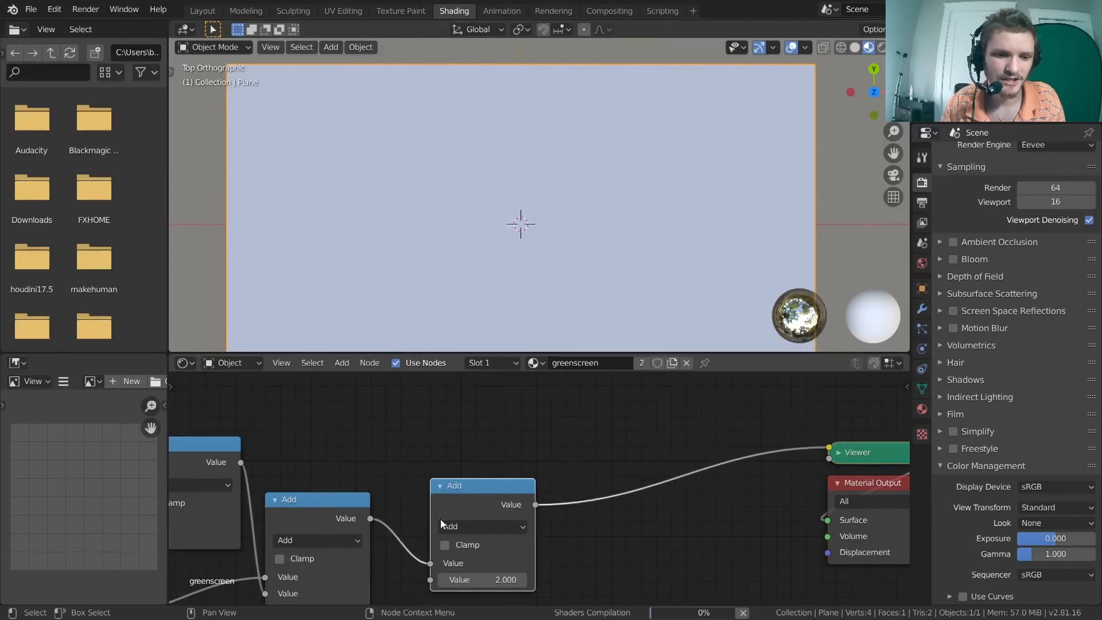
click(506, 466)
click(502, 502)
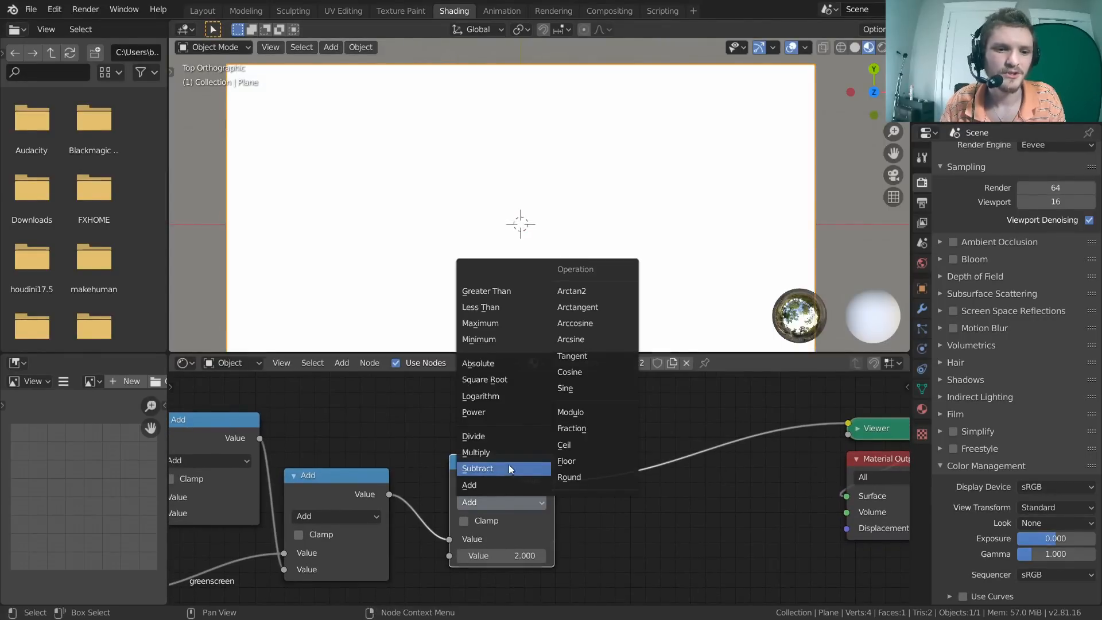
click(485, 379)
drag(486, 459, 464, 469)
Inspect the square-rooted mask of the man up close and over the whole plane
scroll(600, 128, up, 4)
shift+middle_drag(556, 143, 609, 218)
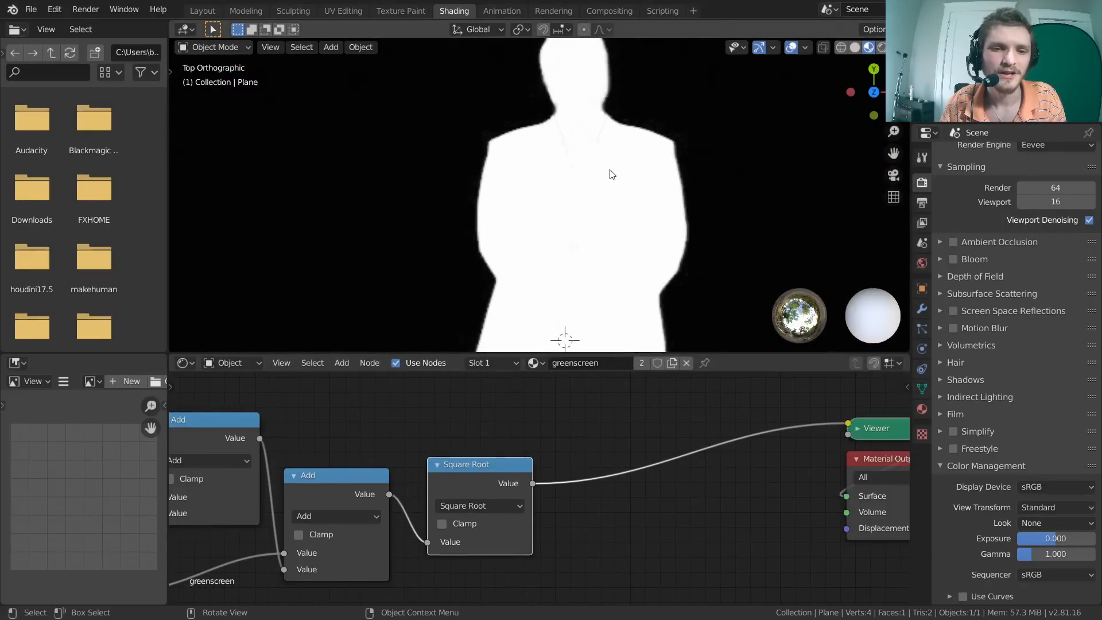
key(Home)
key(Home)
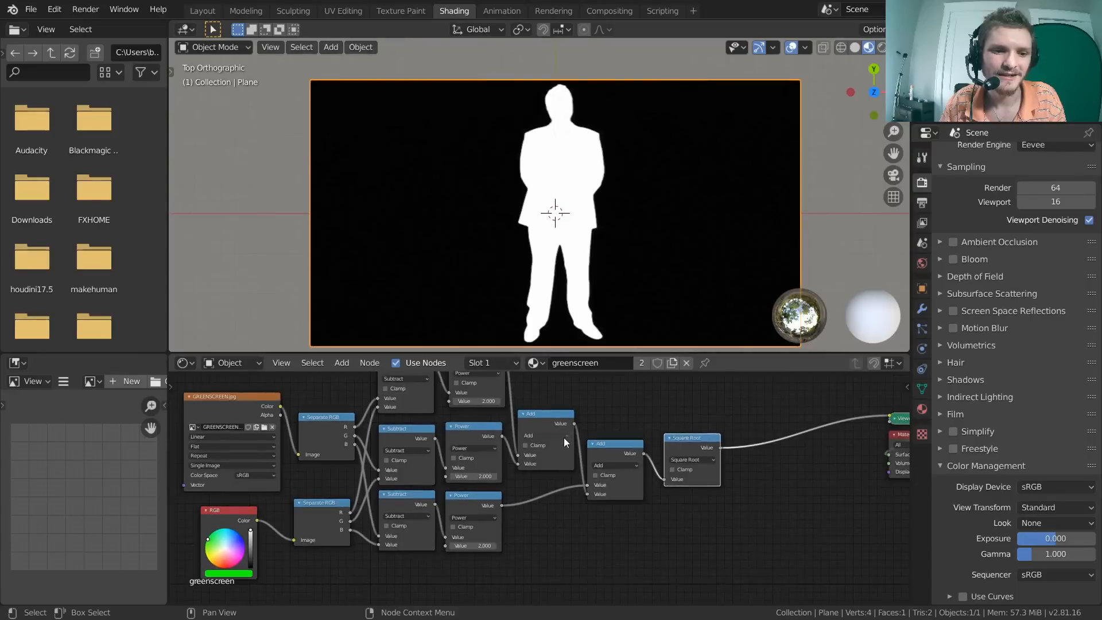
Move the GREENSCREEN.jpg and RGB nodes farther left of the Separate RGB nodes and adjust the Square Root node's position slightly
scroll(563, 437, down, 4)
drag(655, 508, 367, 390)
drag(219, 542, 233, 424)
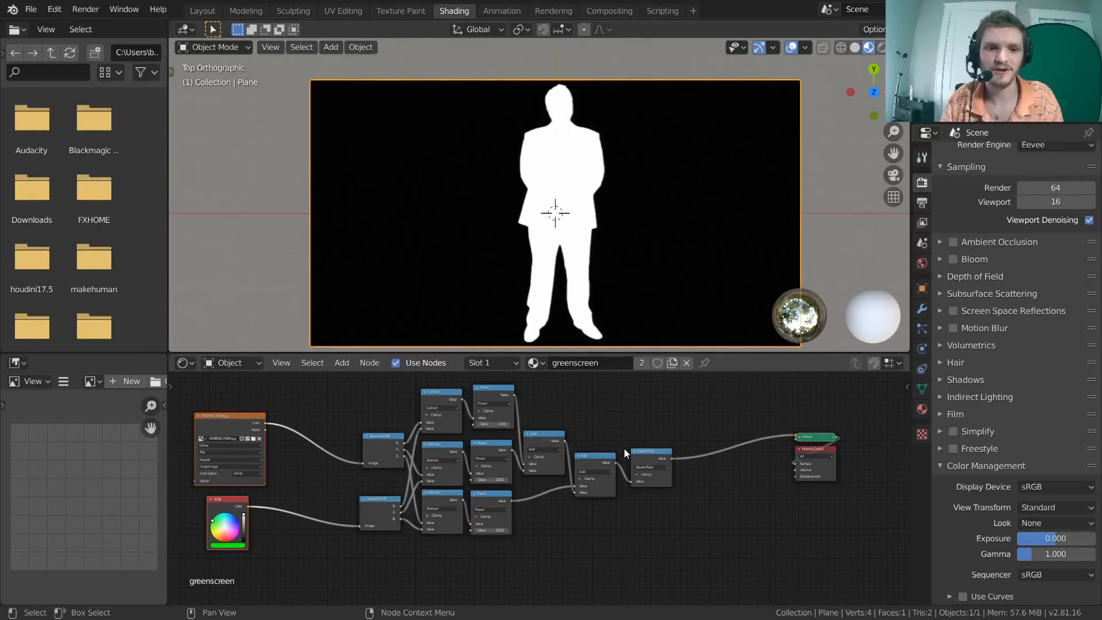
scroll(624, 448, up, 3)
drag(628, 454, 618, 459)
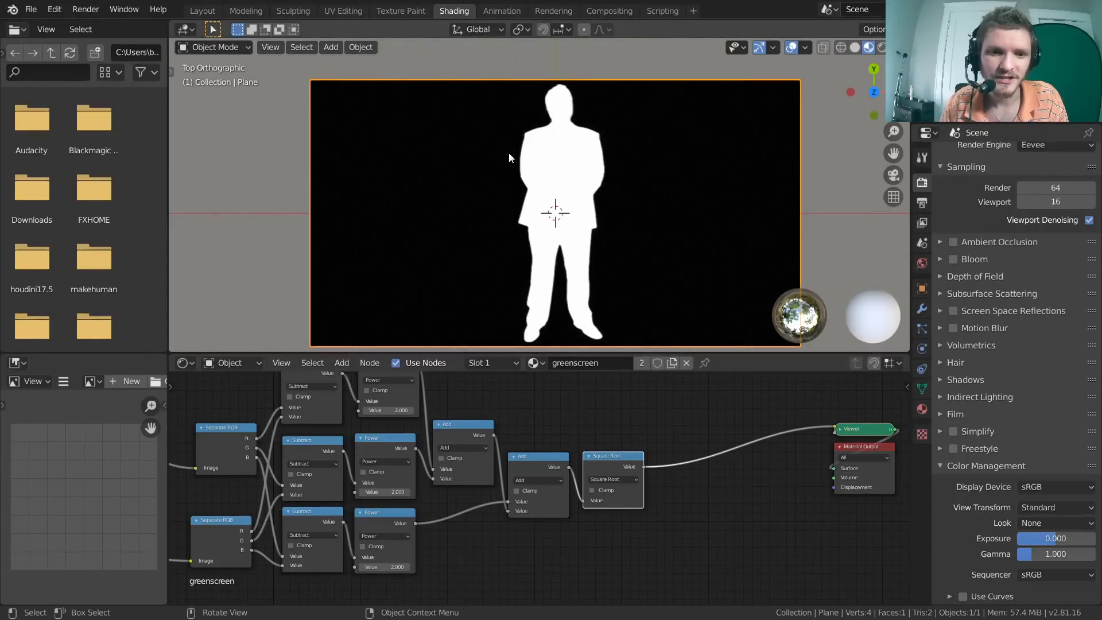
Raise the GREENSCREEN.jpg node slightly and preview its image on the plane
middle_drag(366, 447, 645, 467)
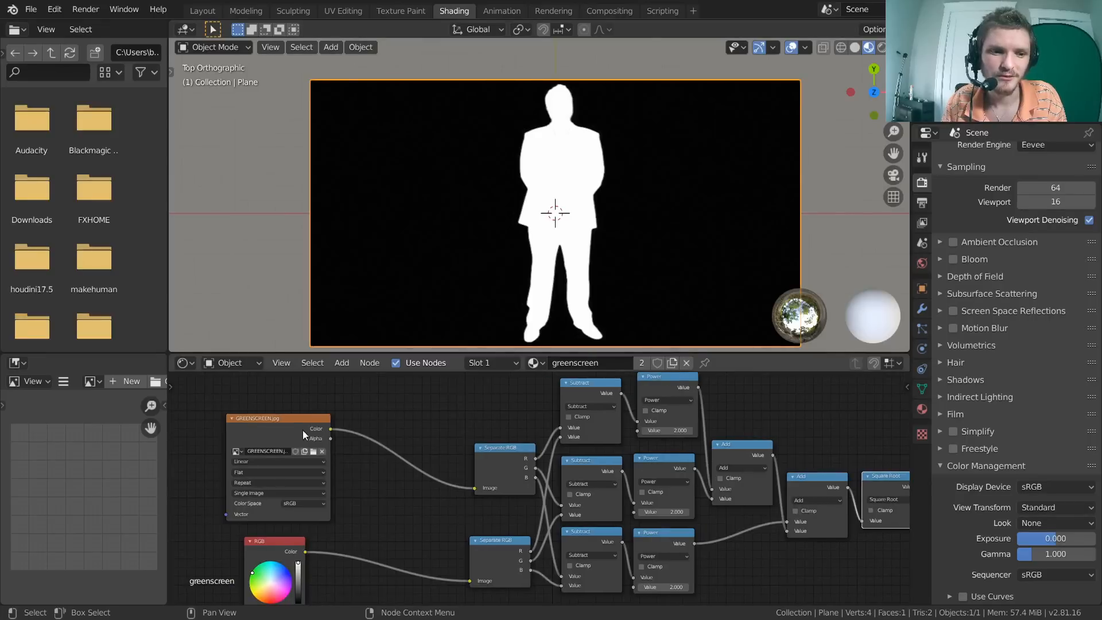
drag(302, 429, 302, 401)
ctrl+shift+click(301, 400)
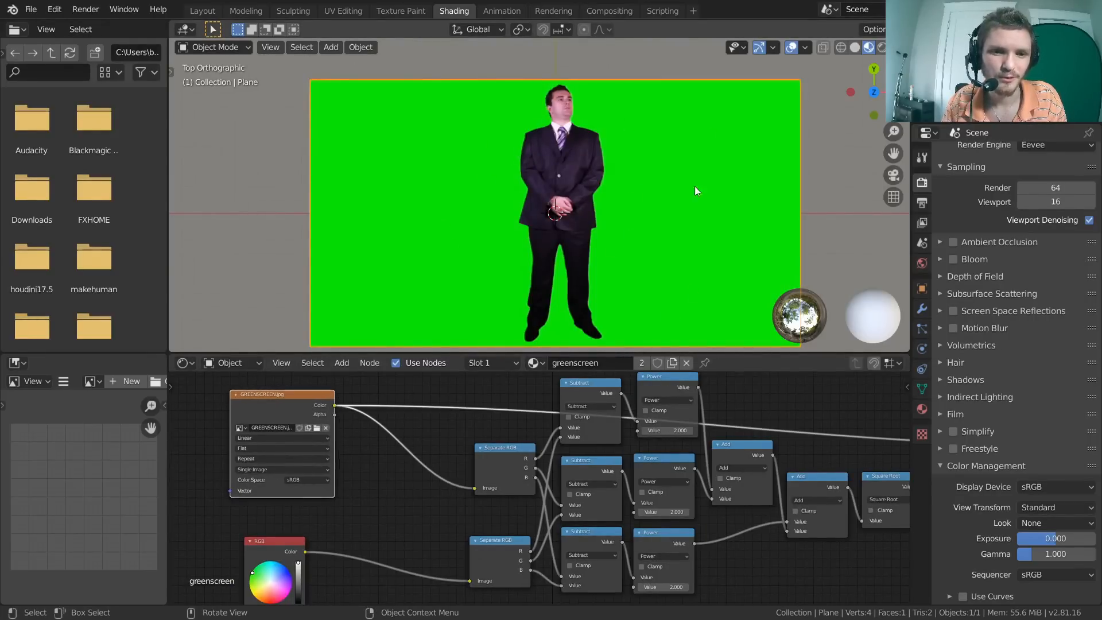
middle_drag(657, 536, 383, 524)
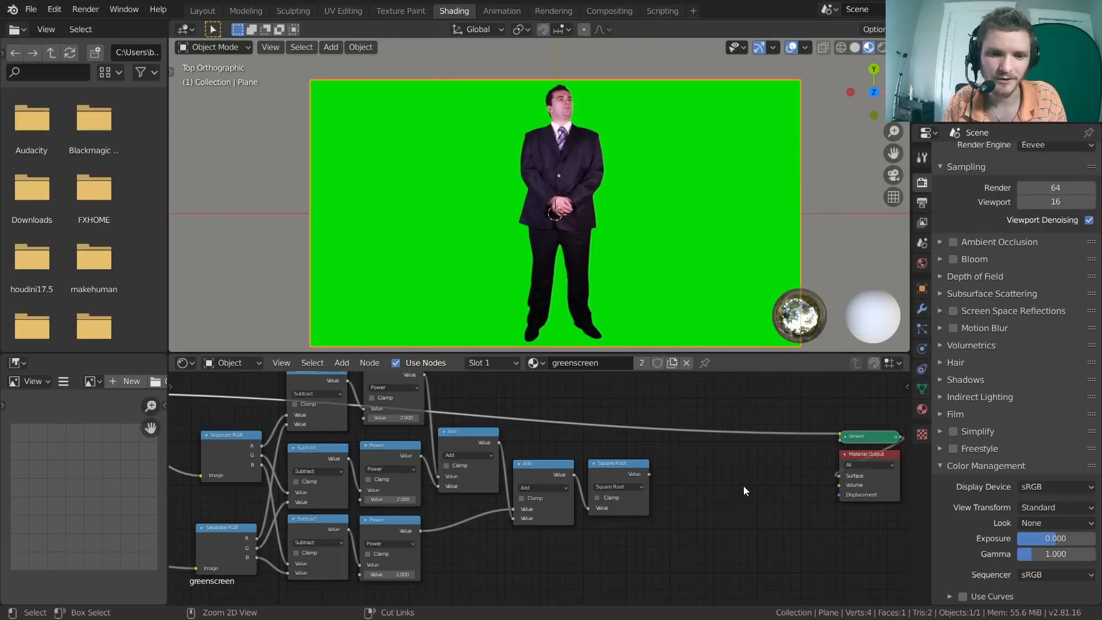
Cut the preview link from GREENSCREEN.jpg to the Viewer and adjust the positions of the output nodes and the second Add node
ctrl+right_drag(729, 466, 689, 375)
middle_drag(783, 472, 618, 452)
drag(810, 478, 812, 442)
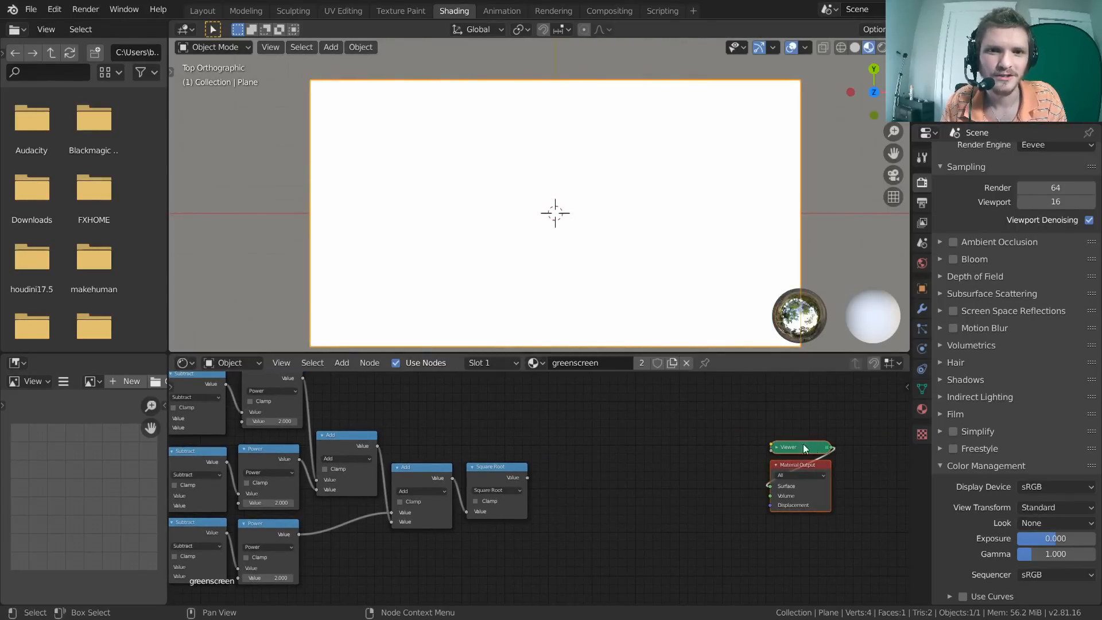
scroll(629, 442, up, 2)
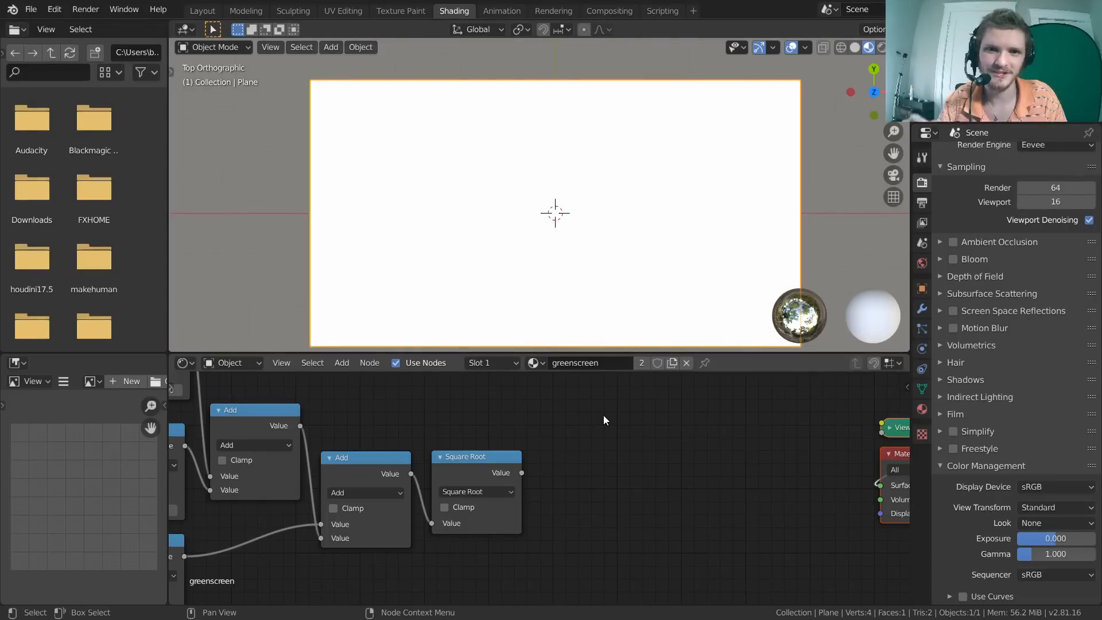
drag(358, 463, 399, 444)
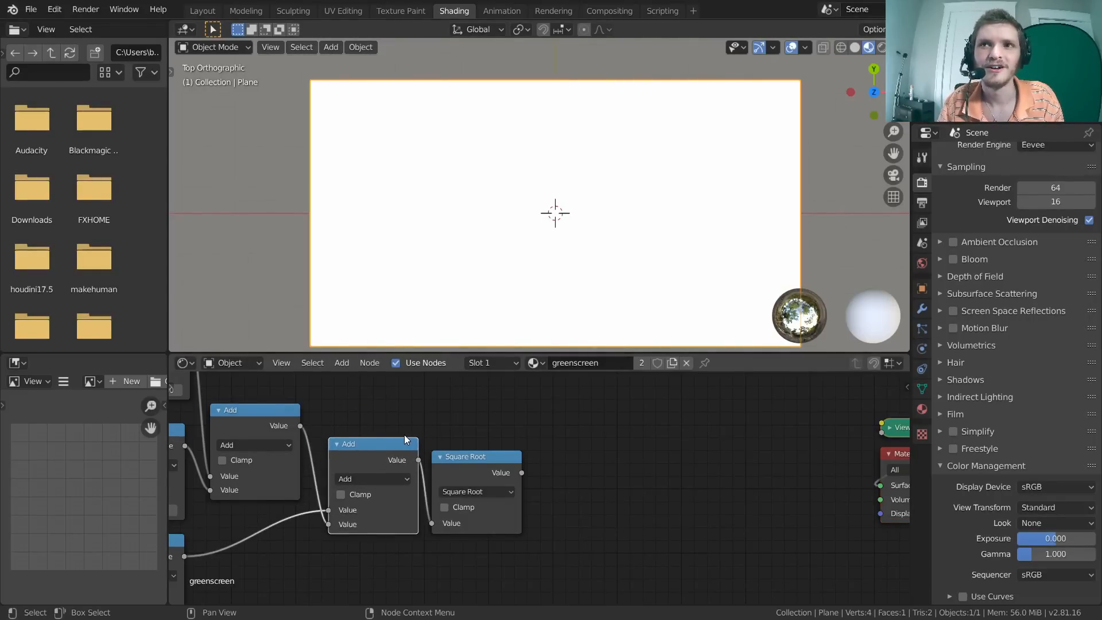
middle_drag(379, 525, 436, 512)
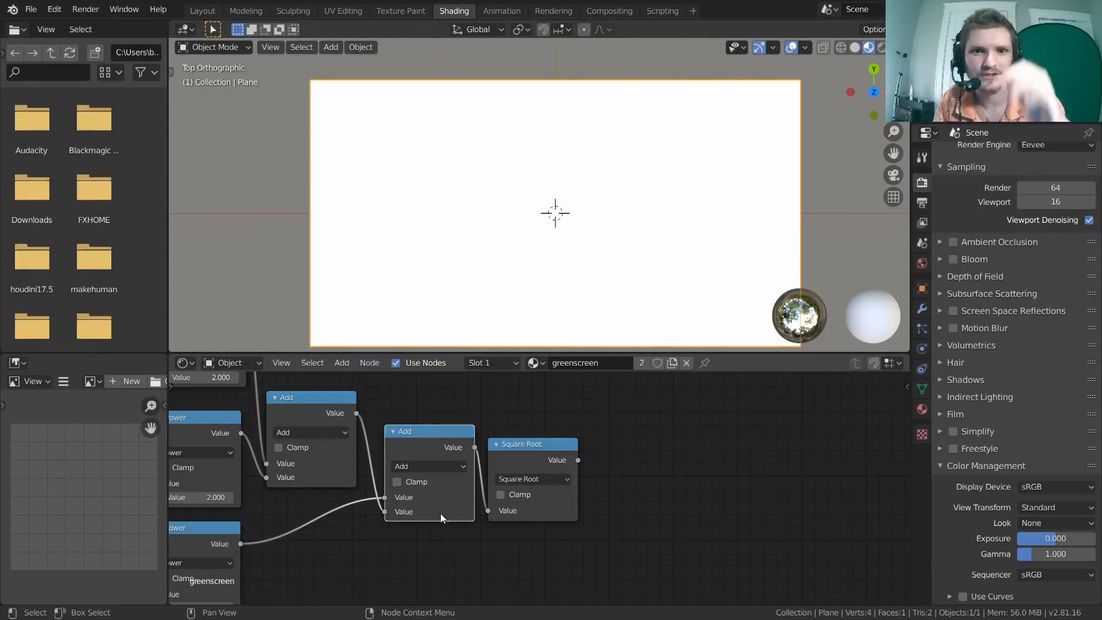
middle_drag(581, 497, 386, 520)
key(shift+a)
click(511, 417)
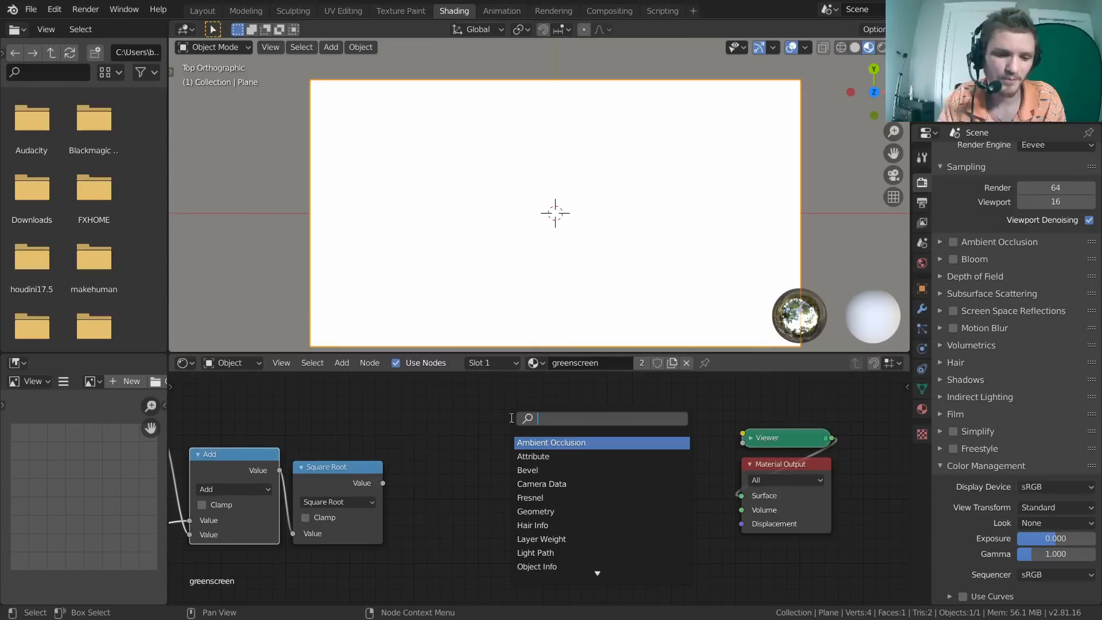
key(Escape)
key(shift+a)
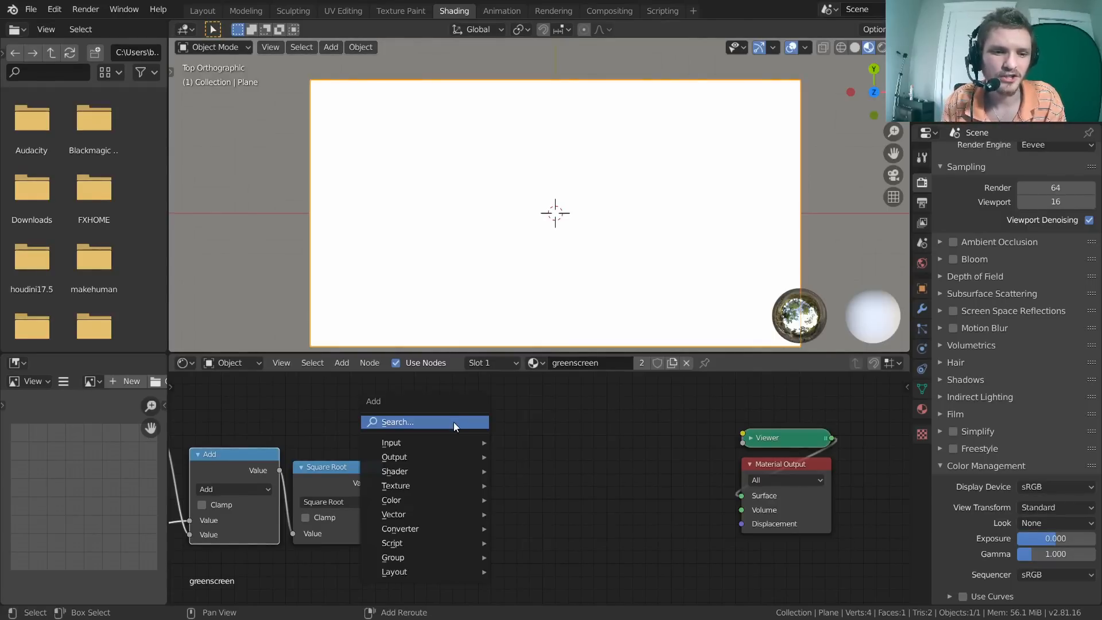
mouse_move(435, 528)
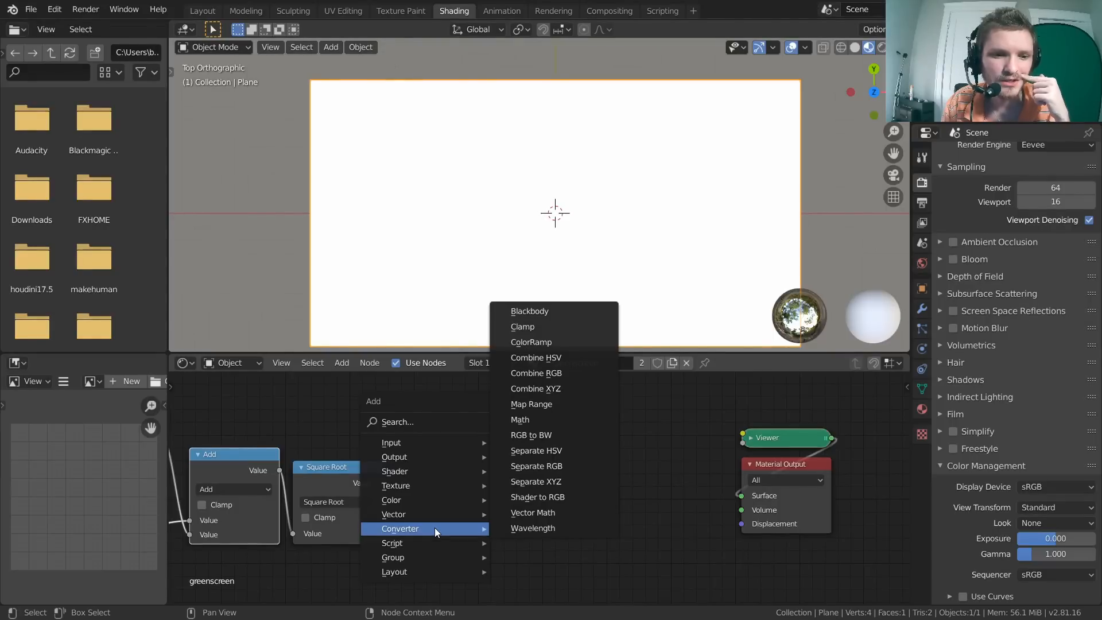
mouse_move(428, 504)
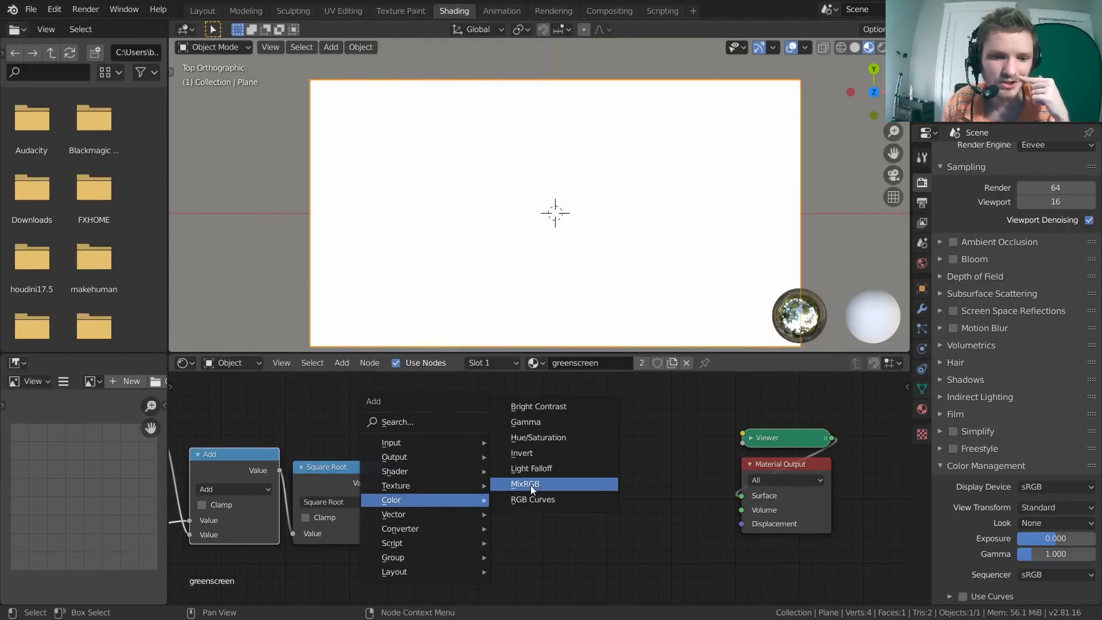
key(Escape)
Add a MixRGB node between the Square Root node and the Viewer
key(shift+a)
click(517, 456)
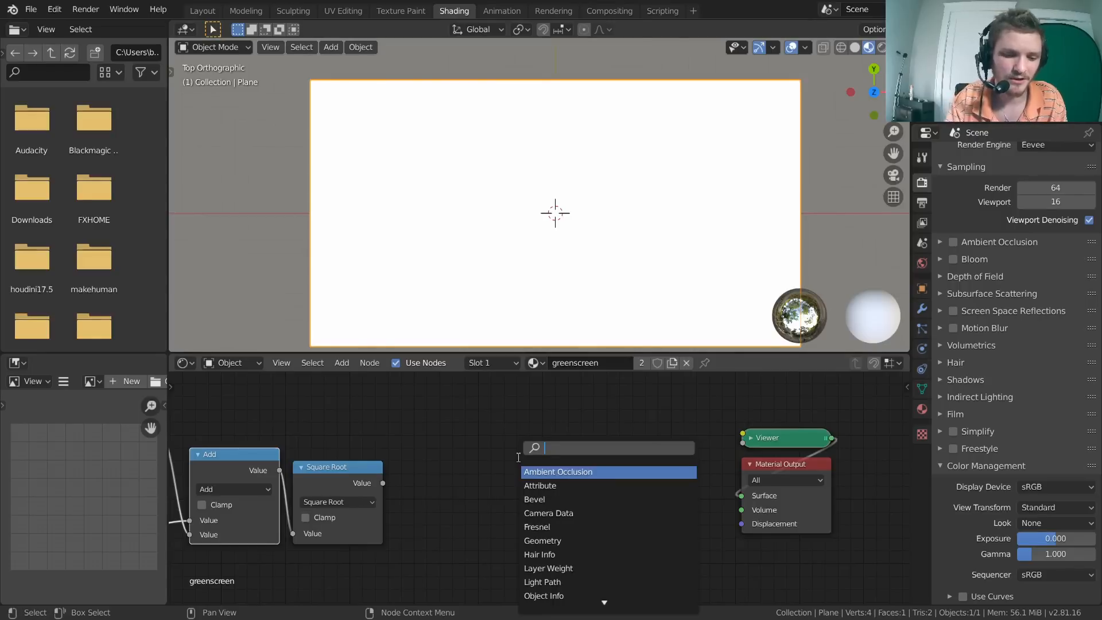
text(mix)
key(Down)
key(Return)
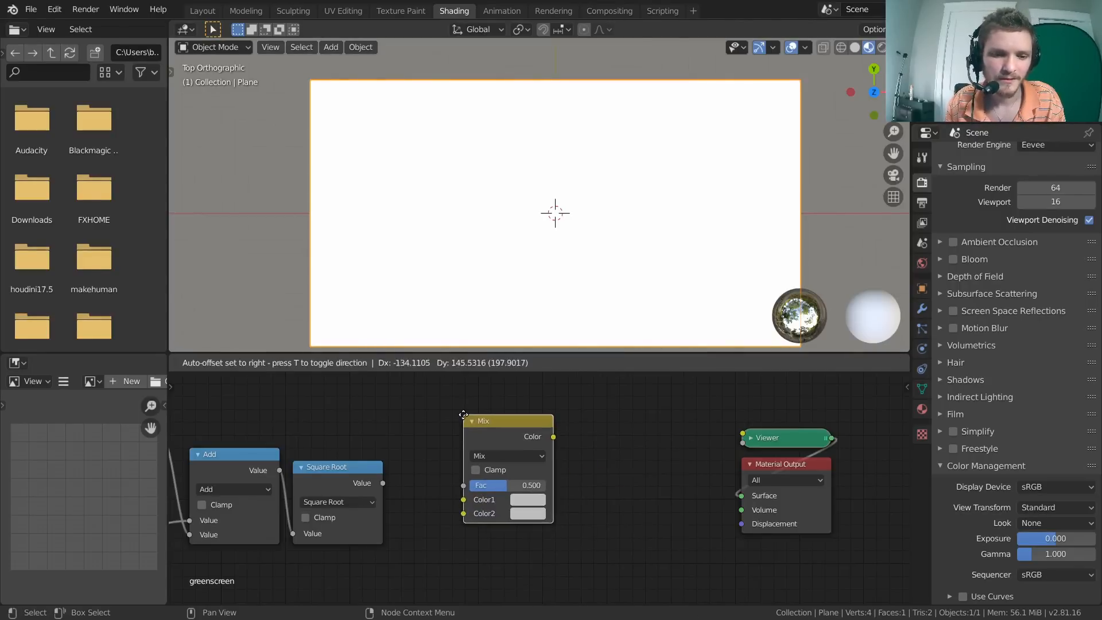
click(508, 449)
middle_drag(401, 442, 607, 450)
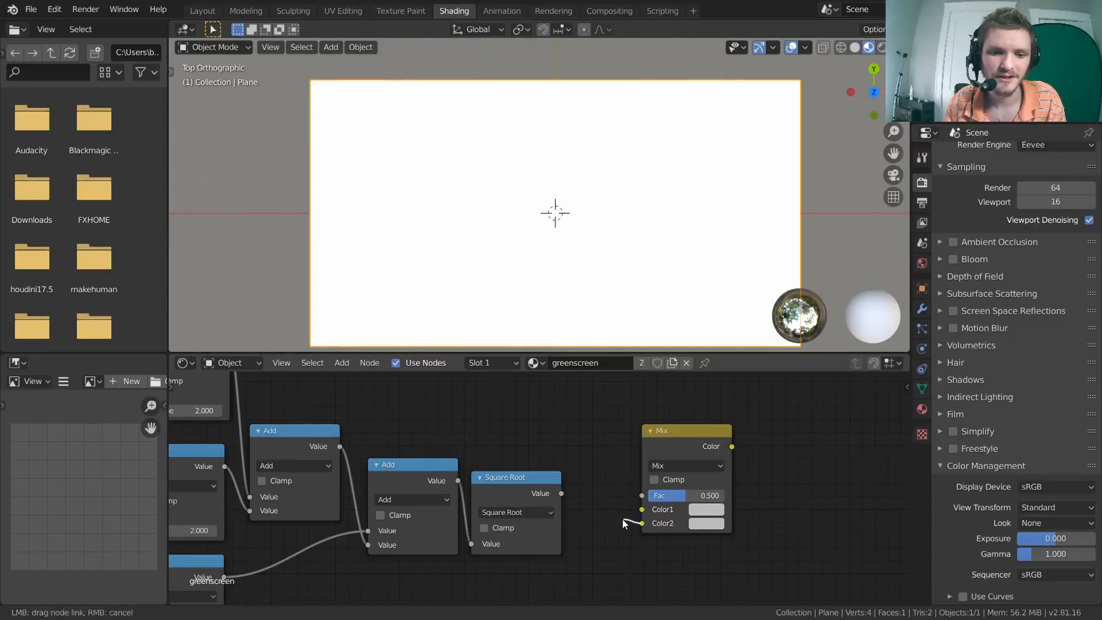
click(661, 467)
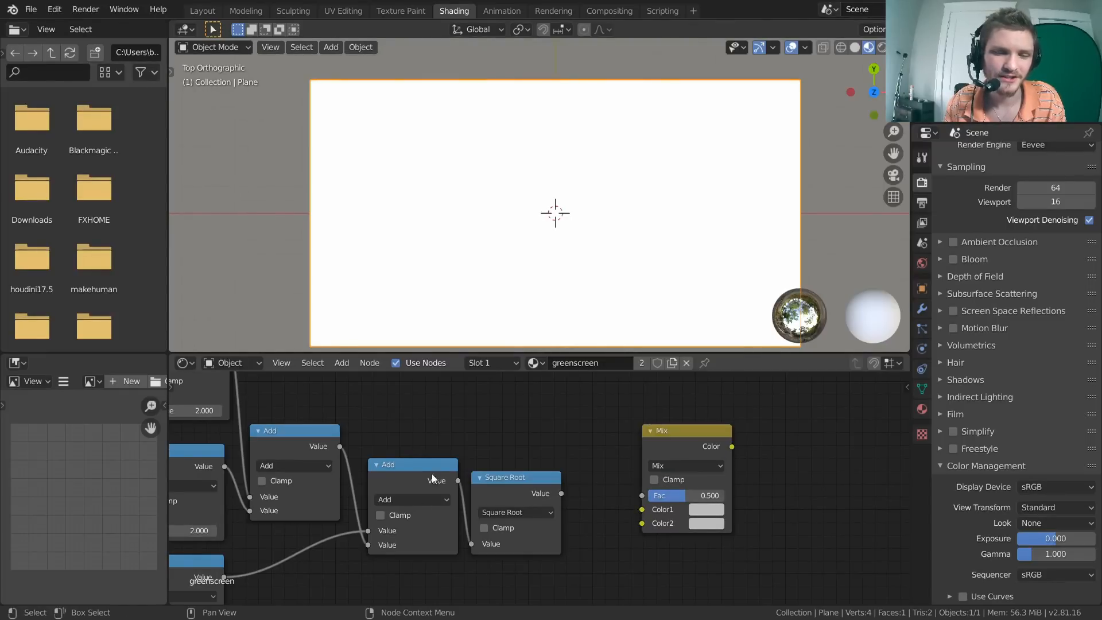
scroll(738, 511, up, 1)
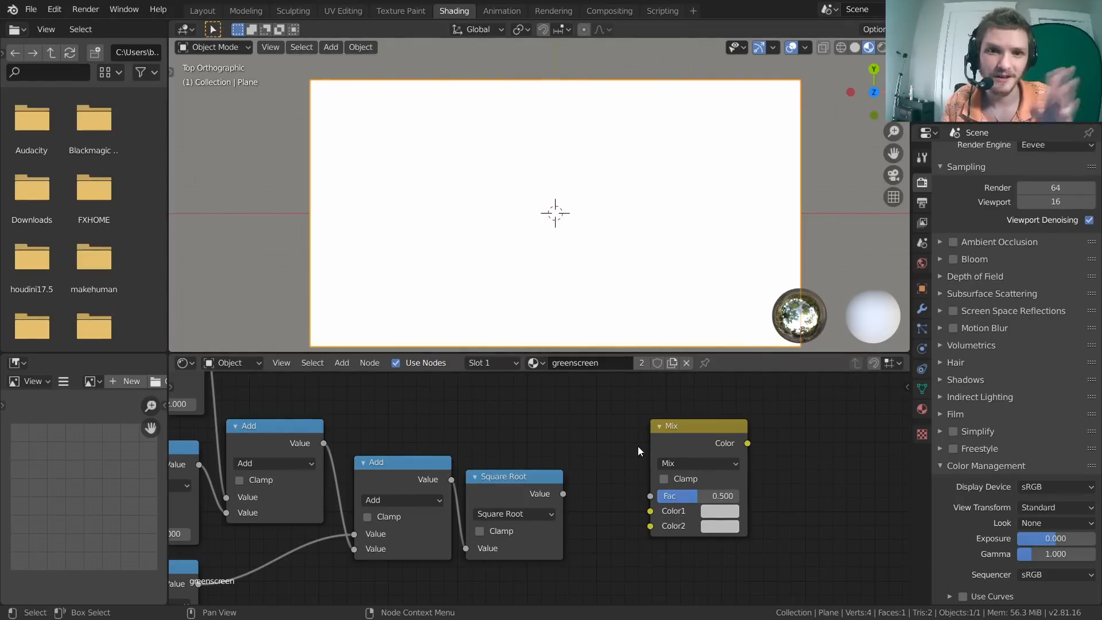
scroll(638, 446, down, 3)
middle_drag(629, 455, 806, 425)
scroll(673, 464, up, 4)
scroll(718, 461, down, 4)
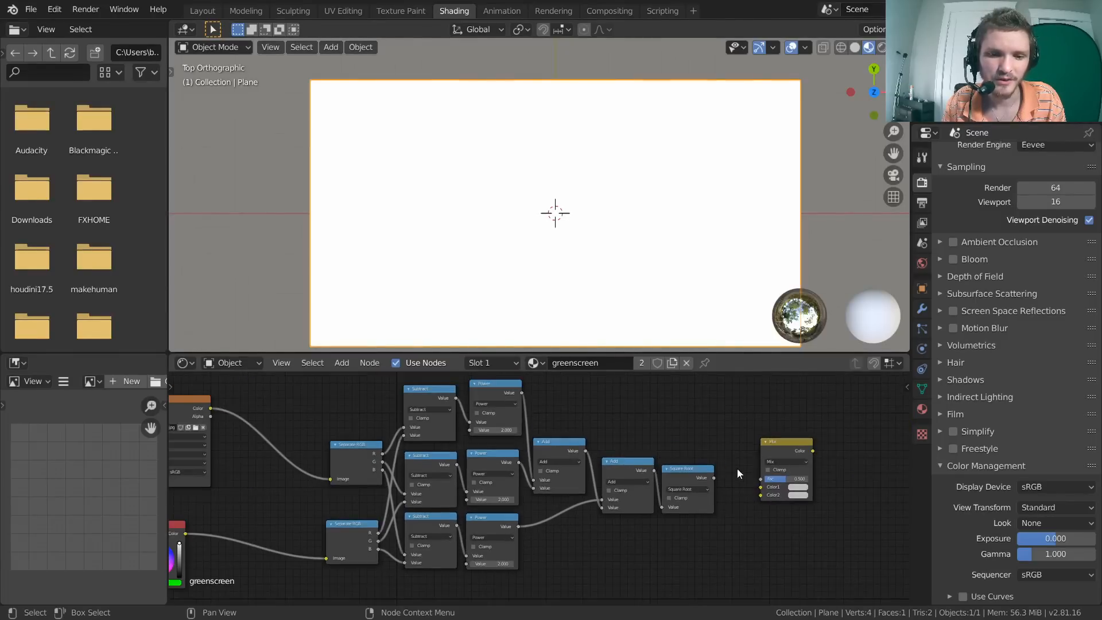
Reposition the Mix node so it sits in line just after the Square Root node
middle_drag(736, 469, 660, 452)
drag(701, 431, 552, 533)
middle_drag(446, 540, 573, 541)
scroll(488, 498, down, 2)
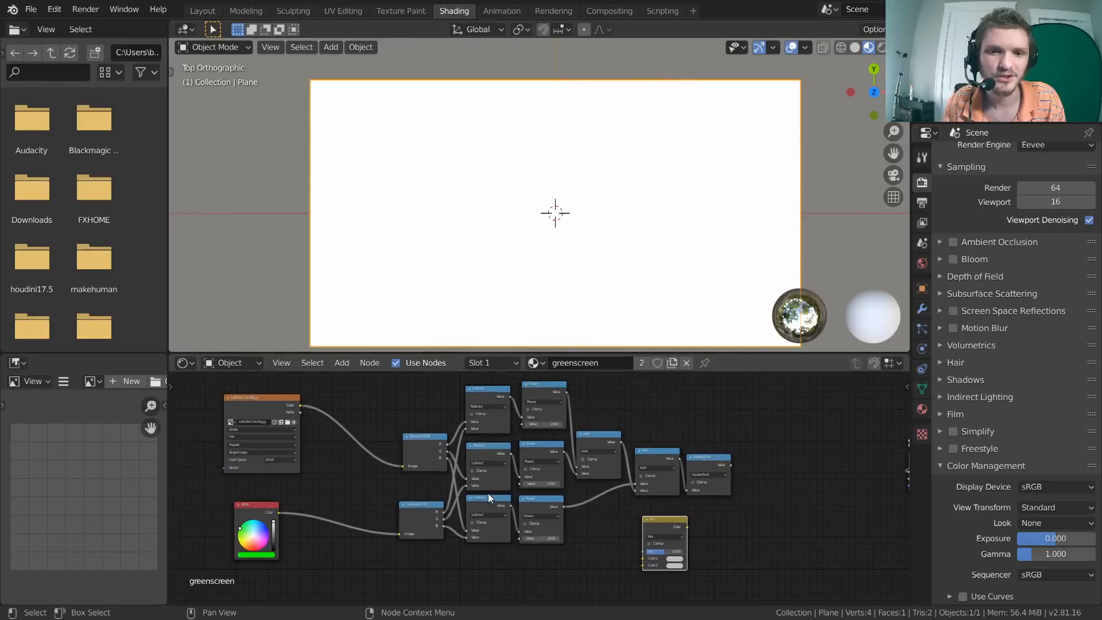
drag(667, 520, 795, 451)
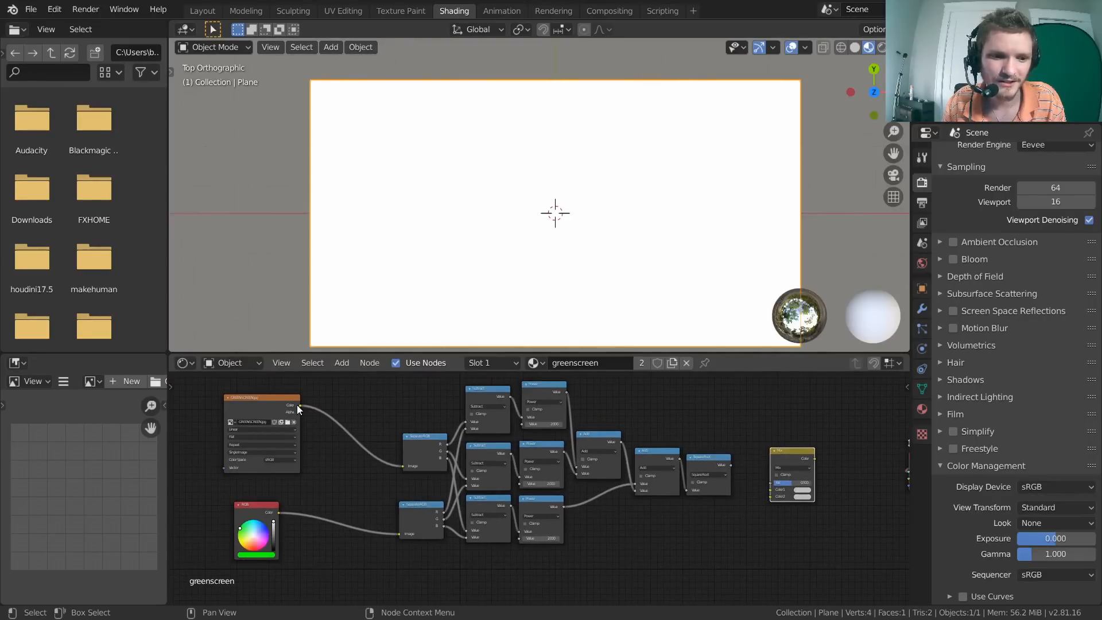
Link the GREENSCREEN.jpg color to the Mix node's Color1 and the RGB node's color to its Color2
drag(298, 404, 770, 486)
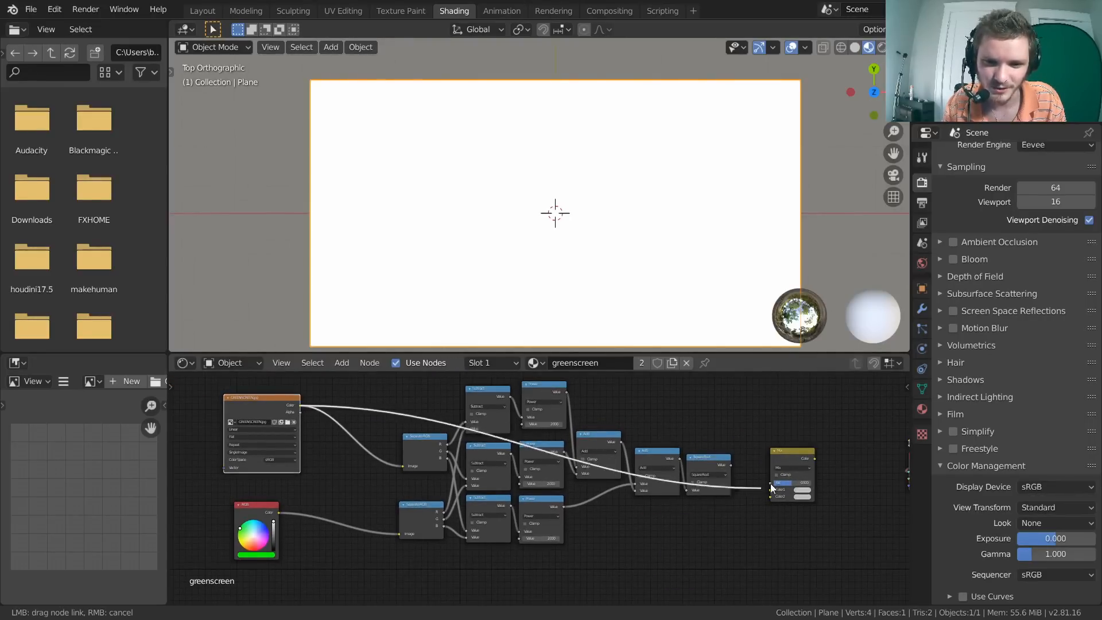
right_click(770, 483)
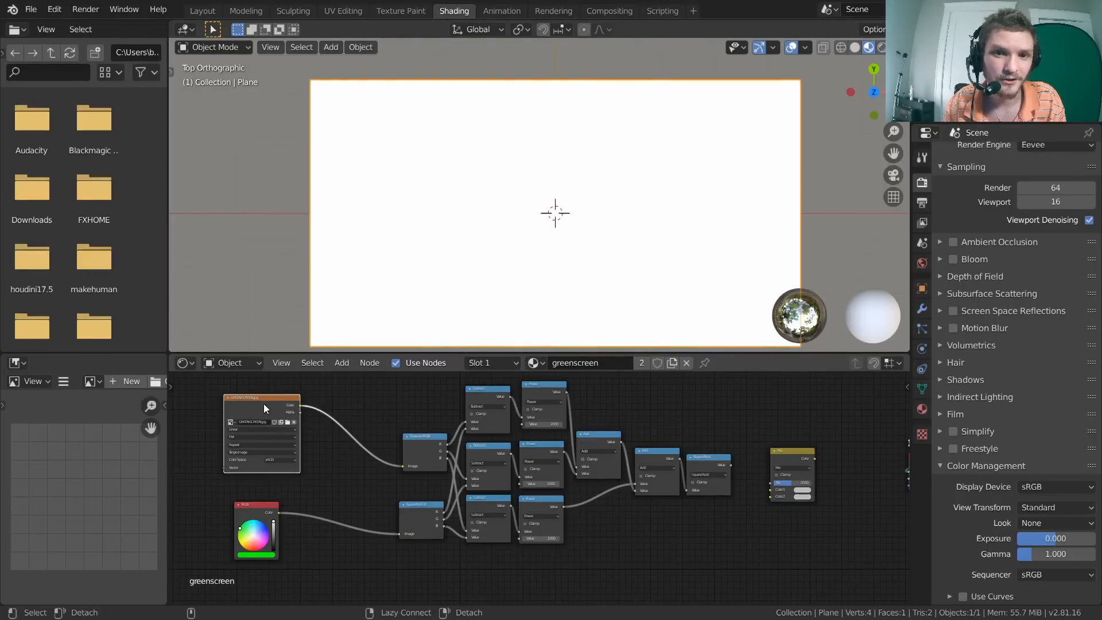
alt+right_drag(263, 404, 782, 481)
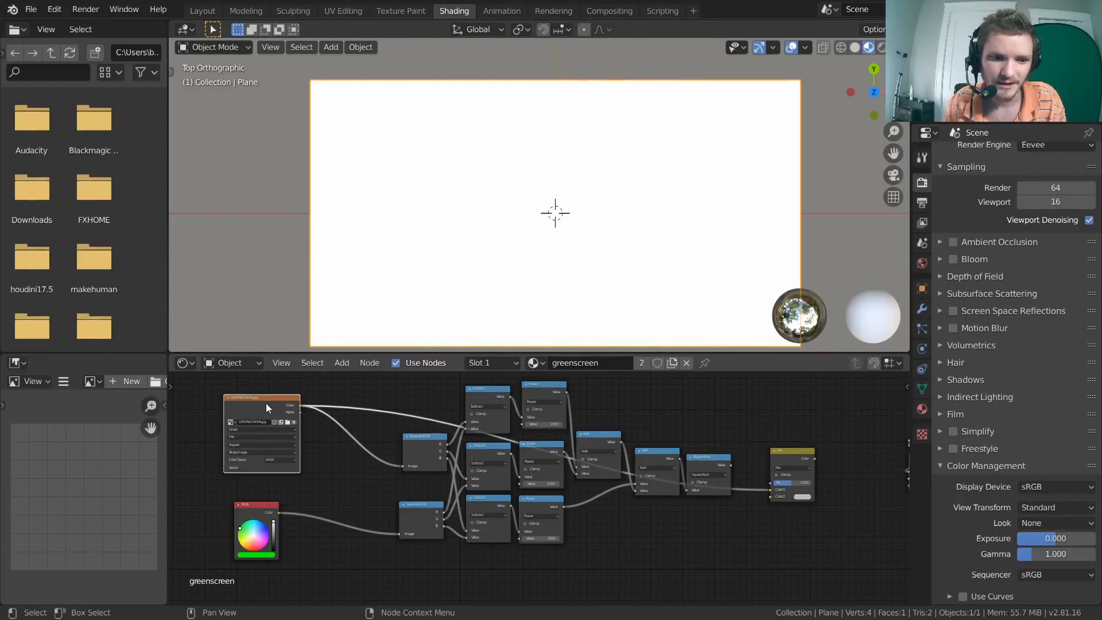
drag(267, 402, 264, 394)
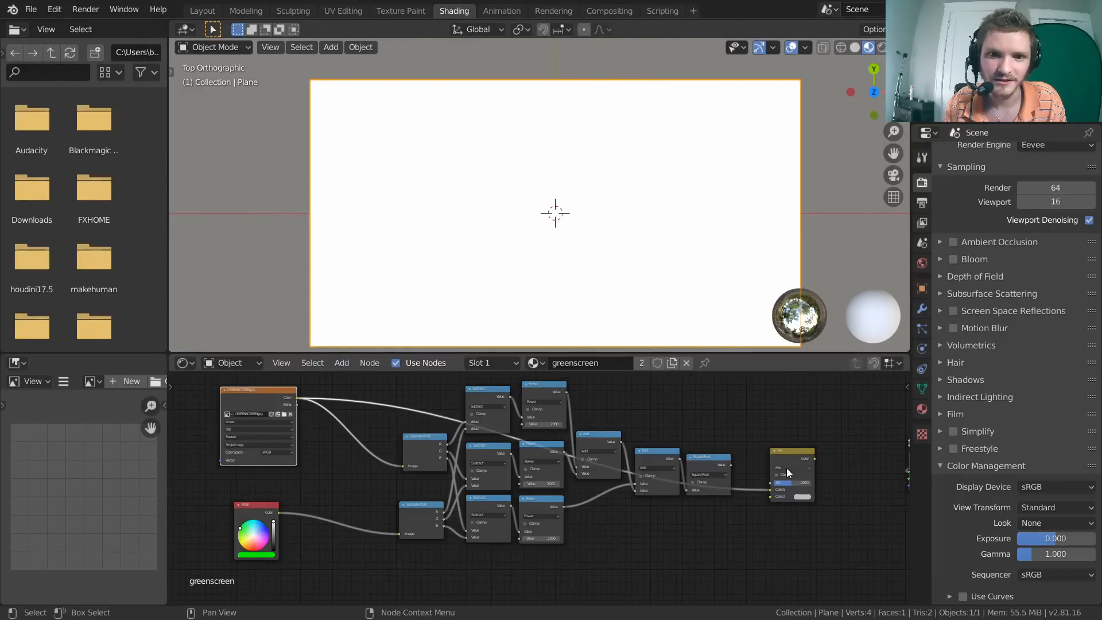
click(256, 518)
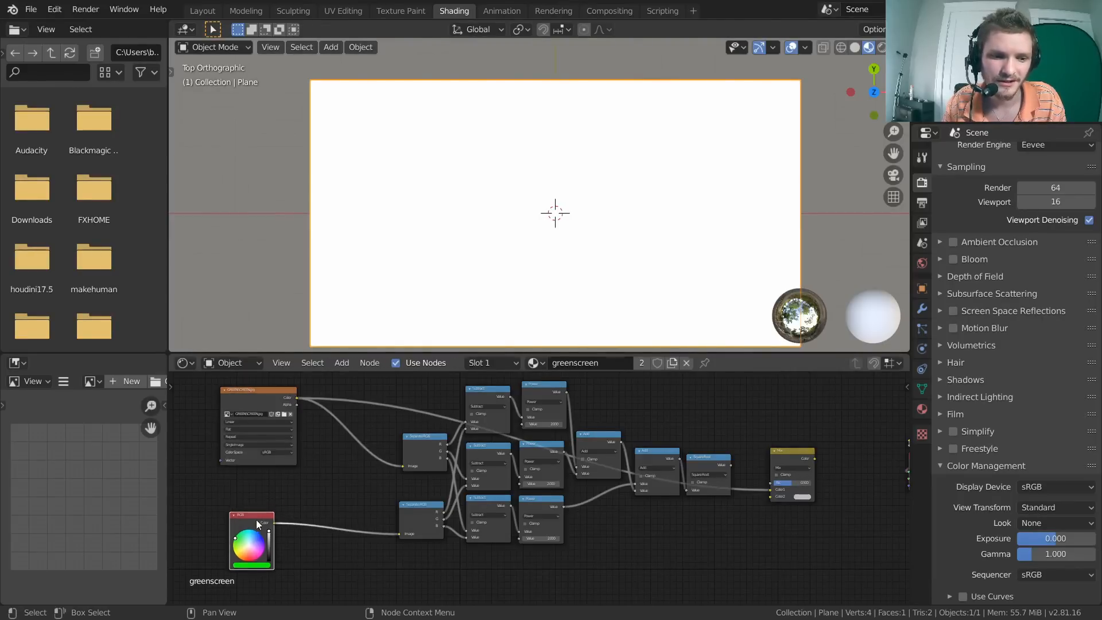
alt+right_drag(264, 525, 800, 498)
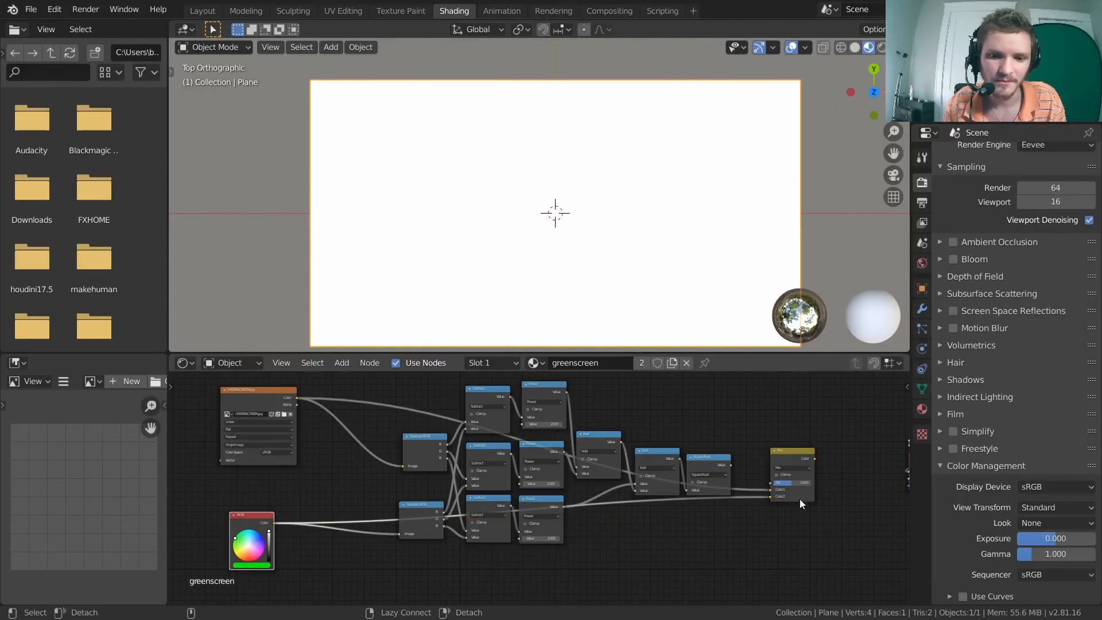
Preview the Mix node's output on the plane through the Viewer
middle_drag(800, 498, 498, 487)
scroll(483, 448, up, 2)
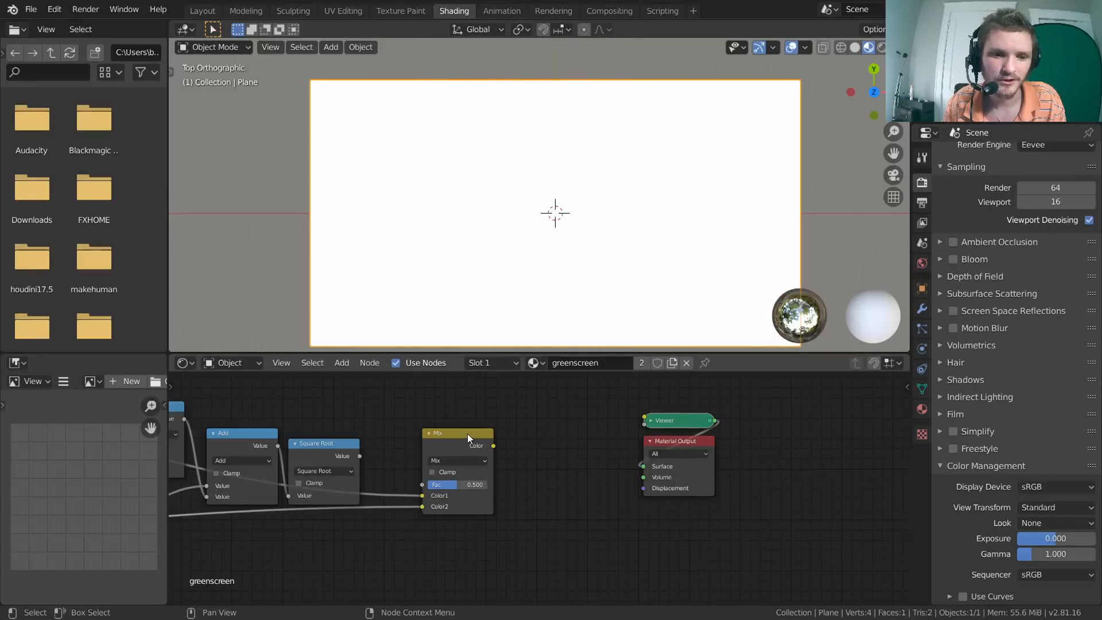
ctrl+shift+click(467, 433)
scroll(602, 188, up, 1)
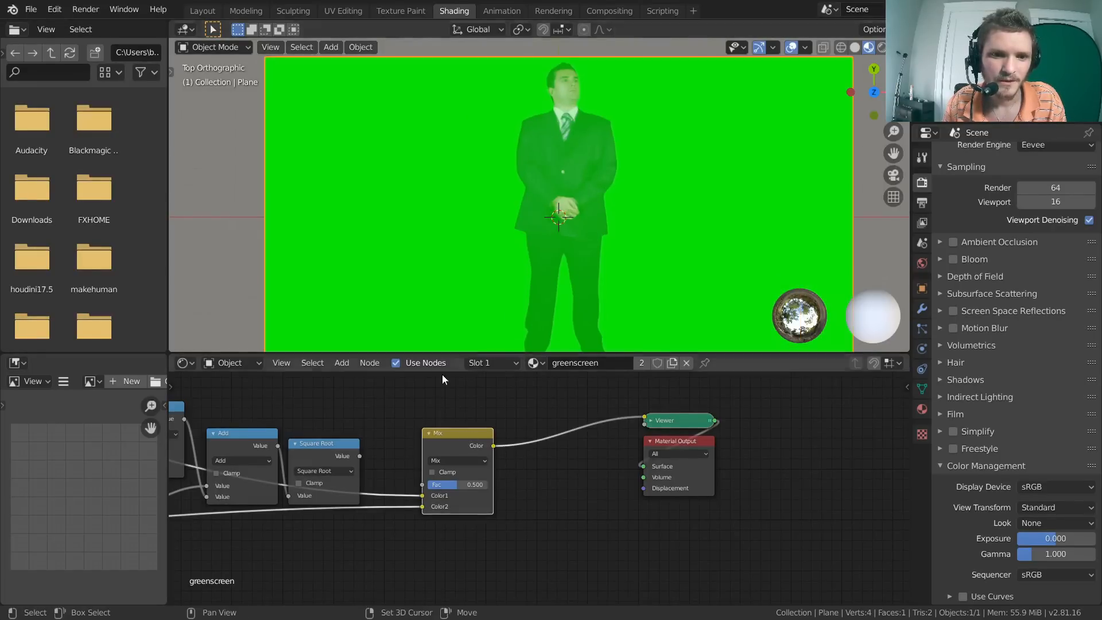
scroll(572, 207, down, 1)
middle_drag(538, 494, 599, 492)
scroll(559, 481, up, 1)
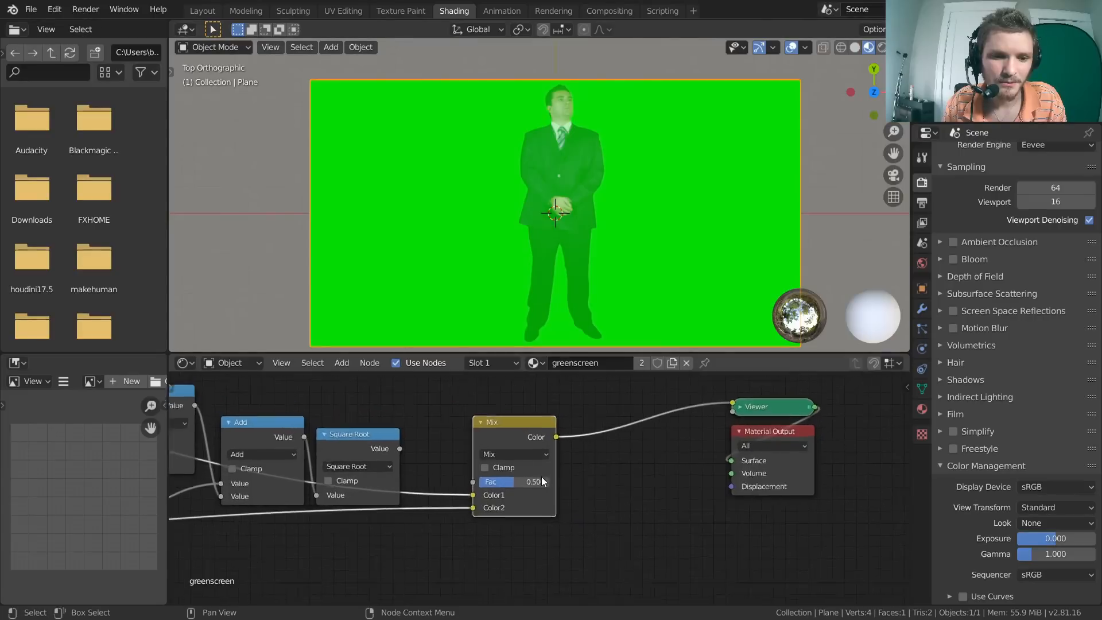
Try the Mix node's Fac at 1.000 and return it to 0.5
scroll(542, 480, up, 1)
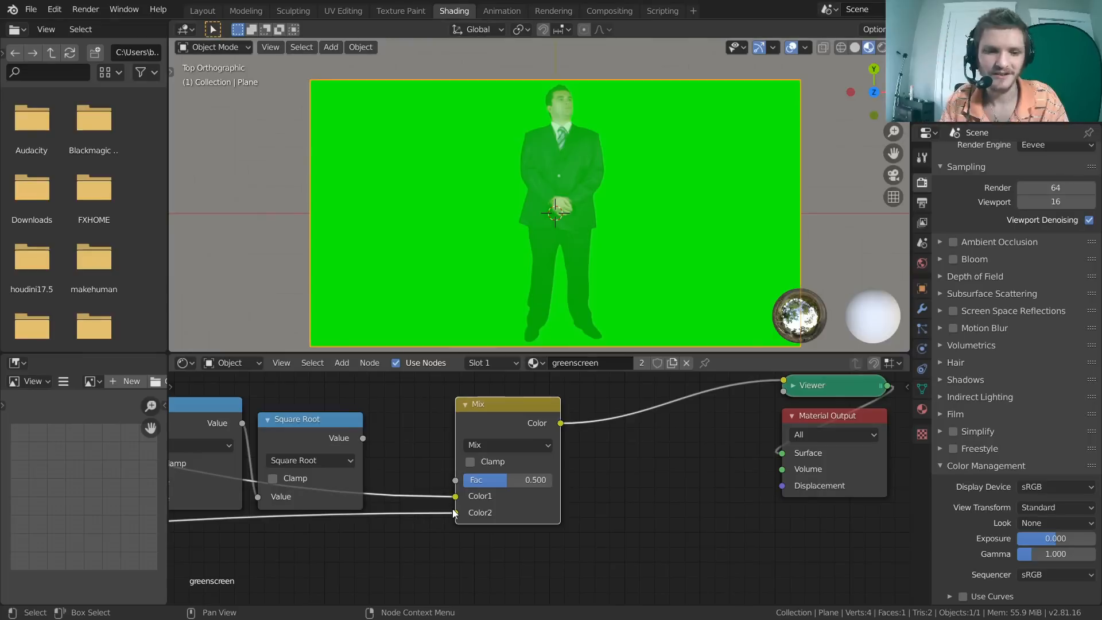
click(502, 446)
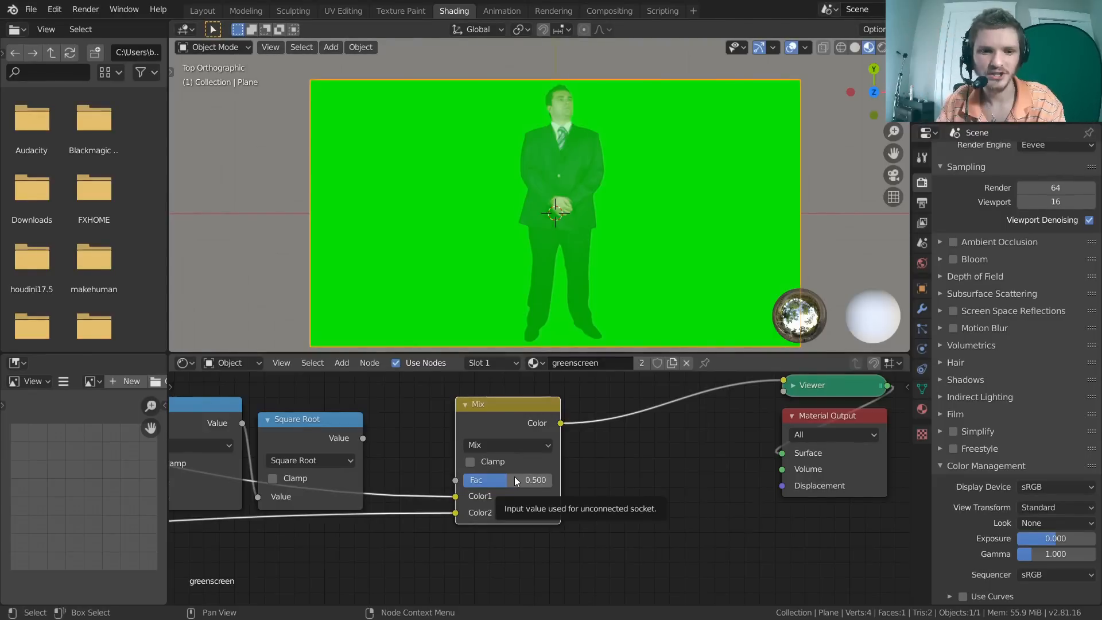
drag(514, 479, 552, 480)
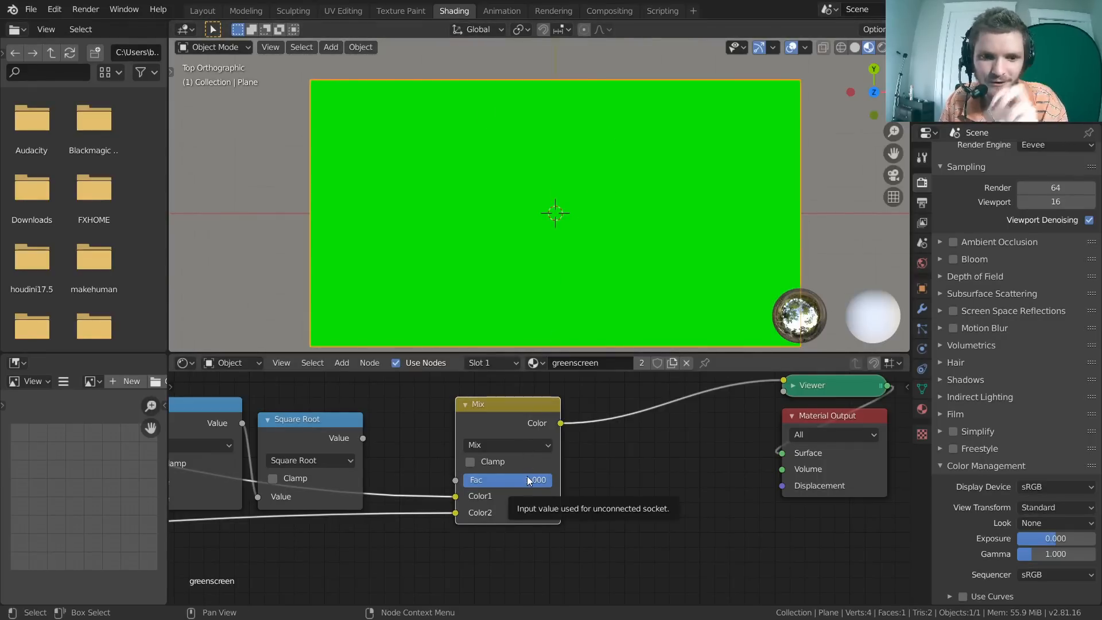
drag(527, 476, 553, 475)
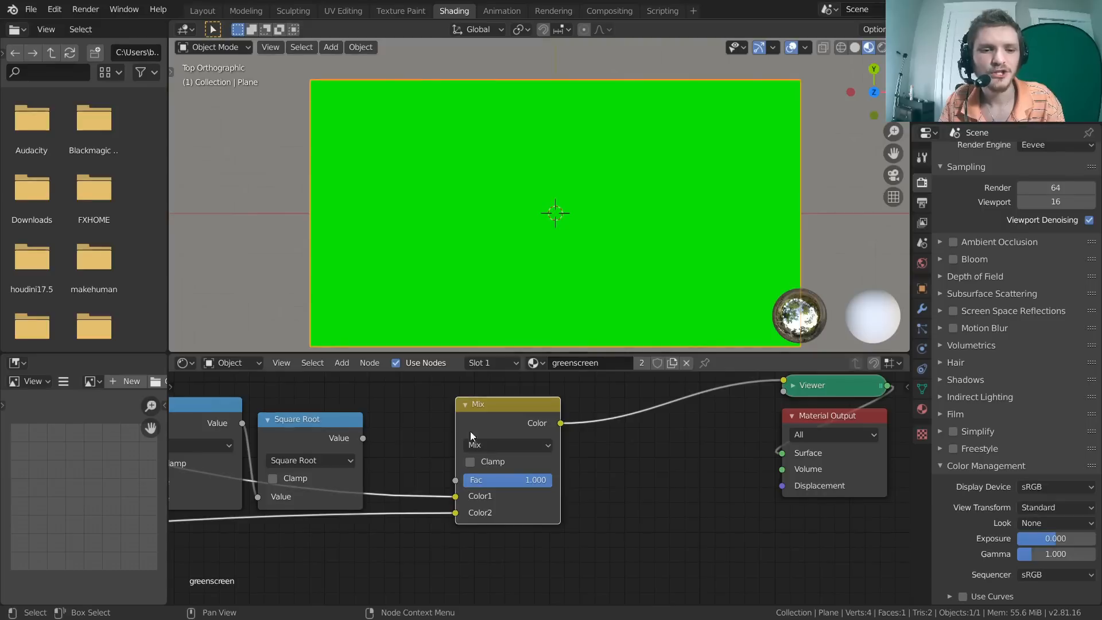
click(518, 480)
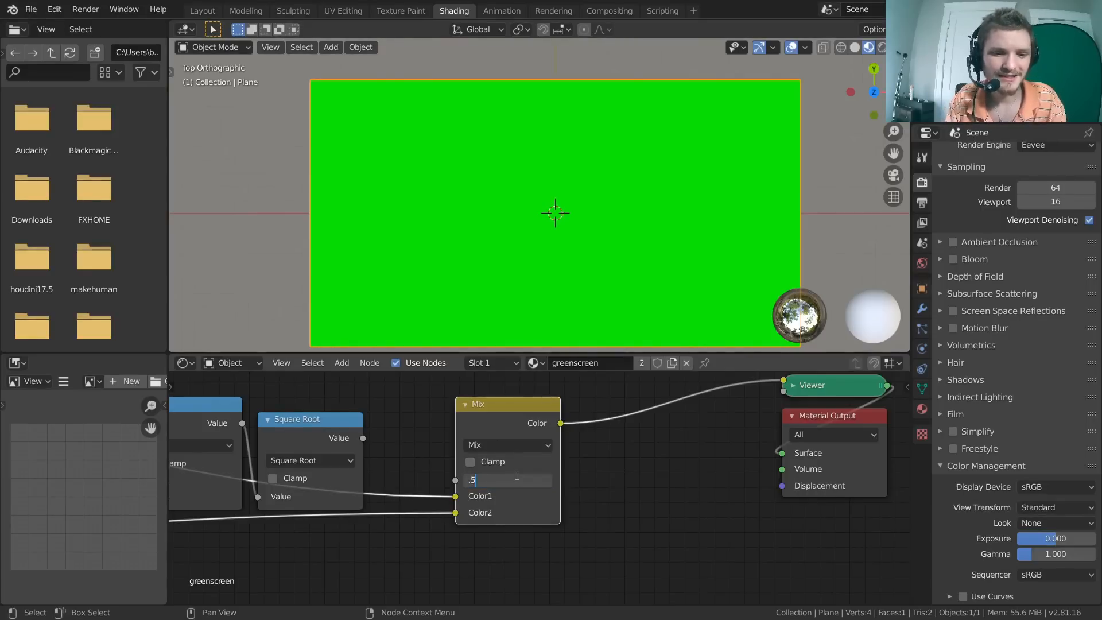
key(Return)
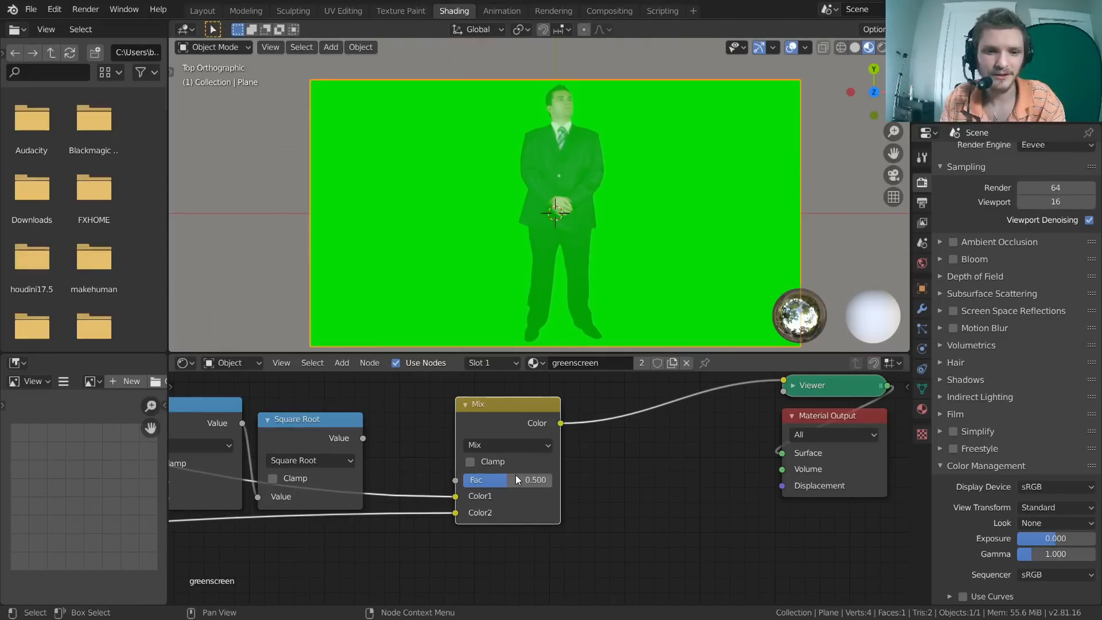
click(498, 447)
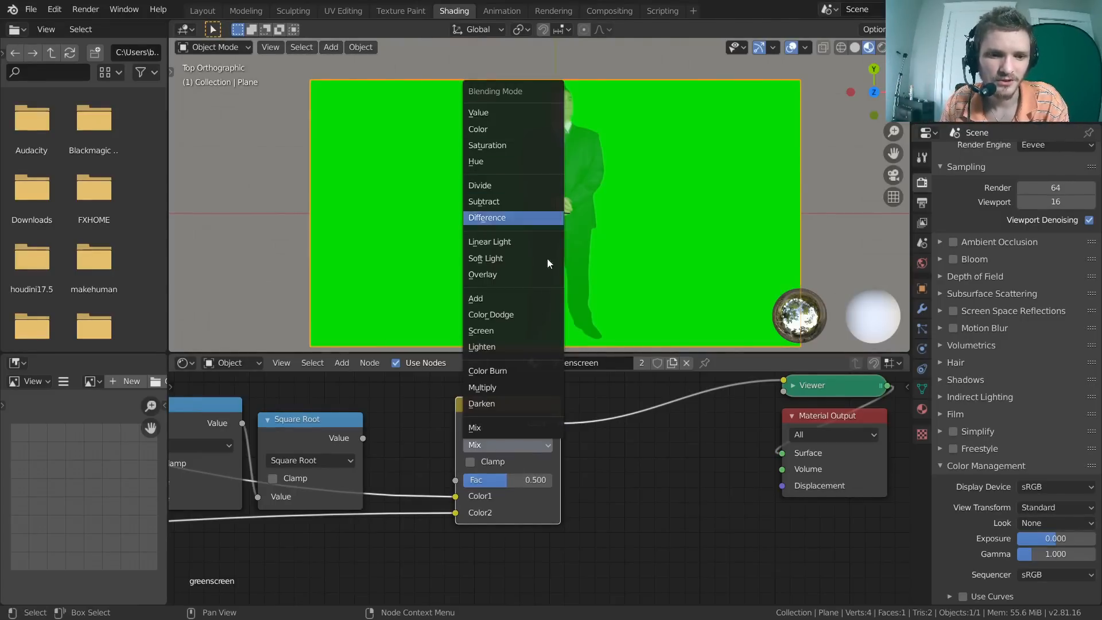
middle_drag(484, 484, 634, 495)
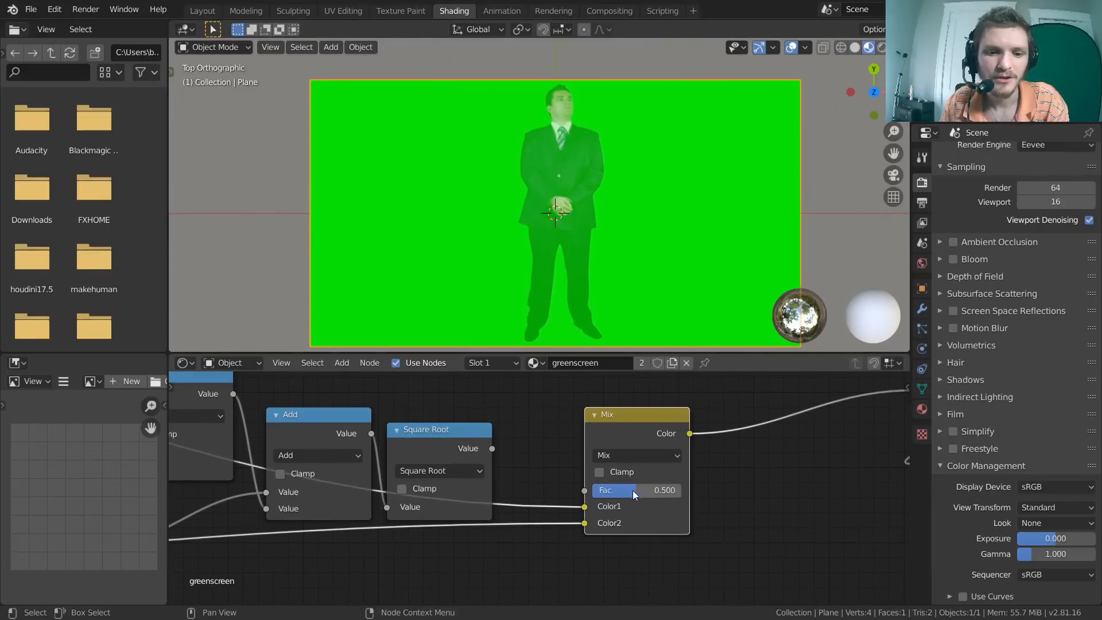
mouse_move(634, 495)
mouse_down()
mouse_move(683, 494)
mouse_move(610, 495)
mouse_move(668, 494)
mouse_move(637, 495)
mouse_up()
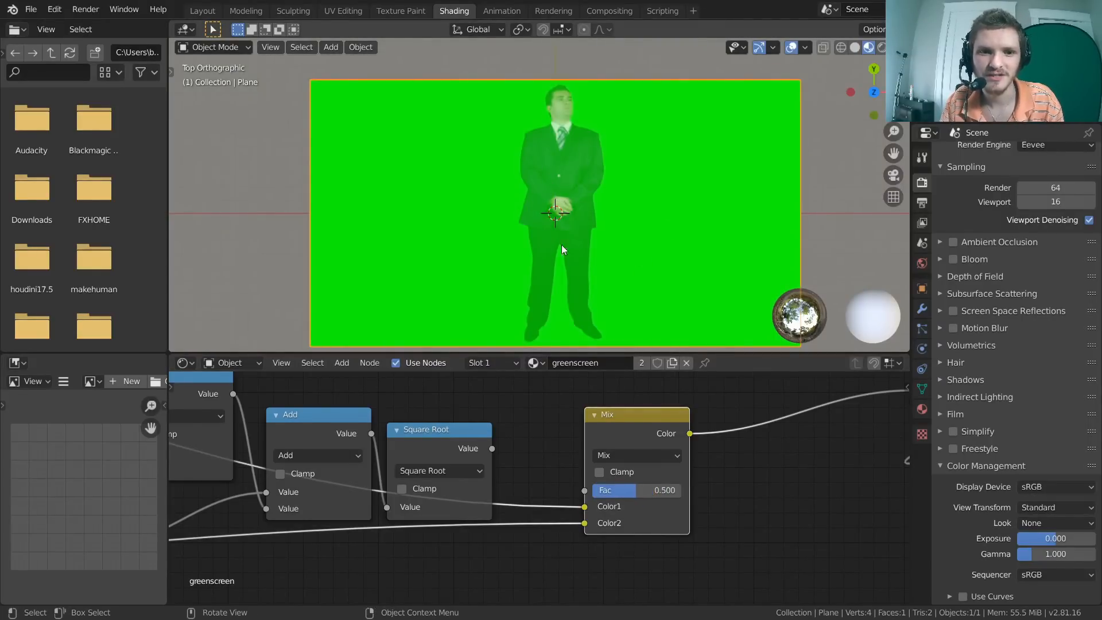
Raise the Square Root node, preview its mask through the Viewer, and move the Mix node farther away from it
drag(438, 437, 450, 391)
ctrl+shift+click(450, 392)
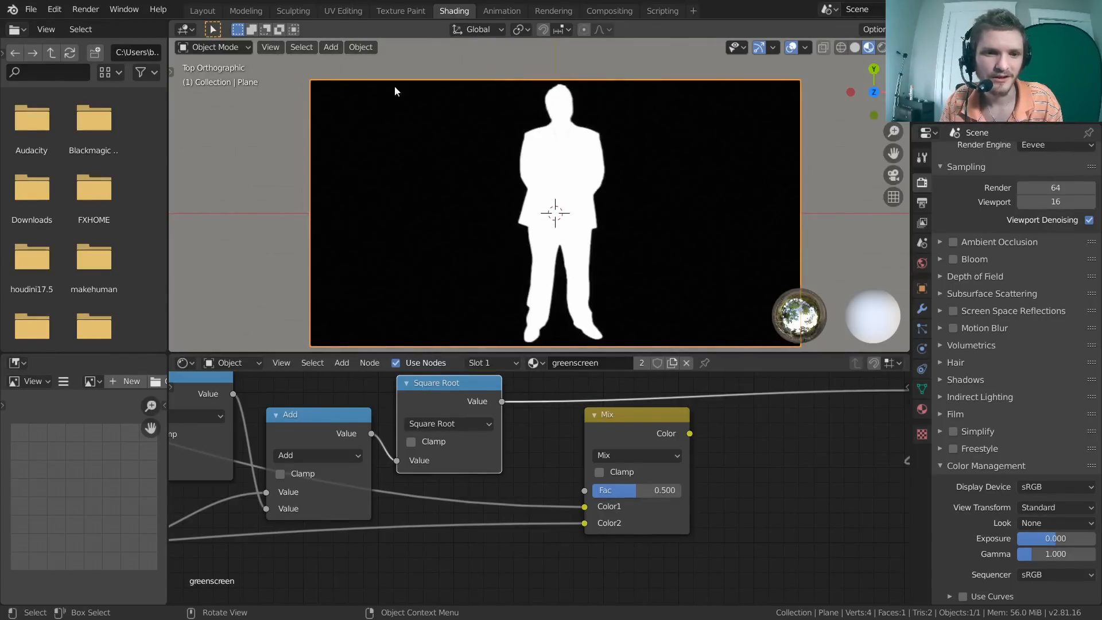
scroll(526, 383, up, 3)
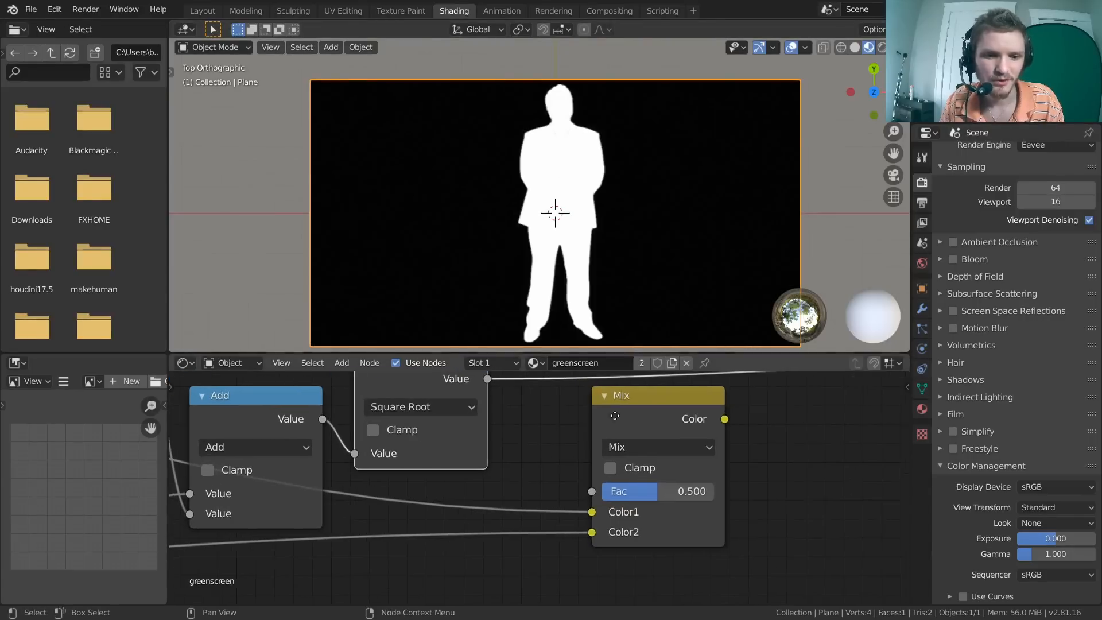
drag(529, 443, 591, 435)
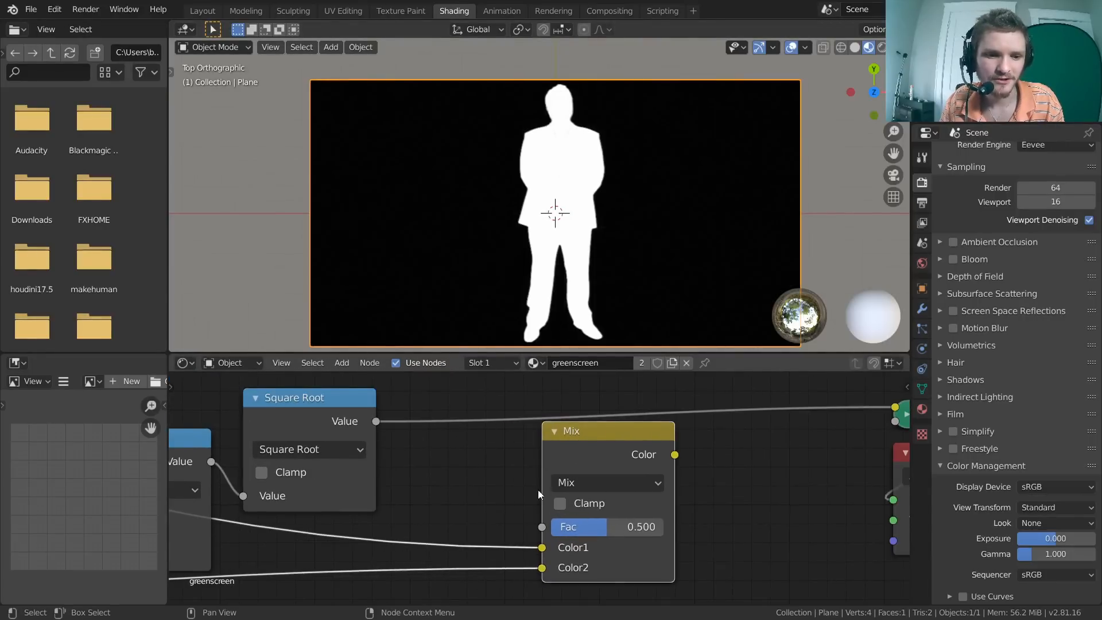
drag(624, 531, 663, 531)
key(ctrl+z)
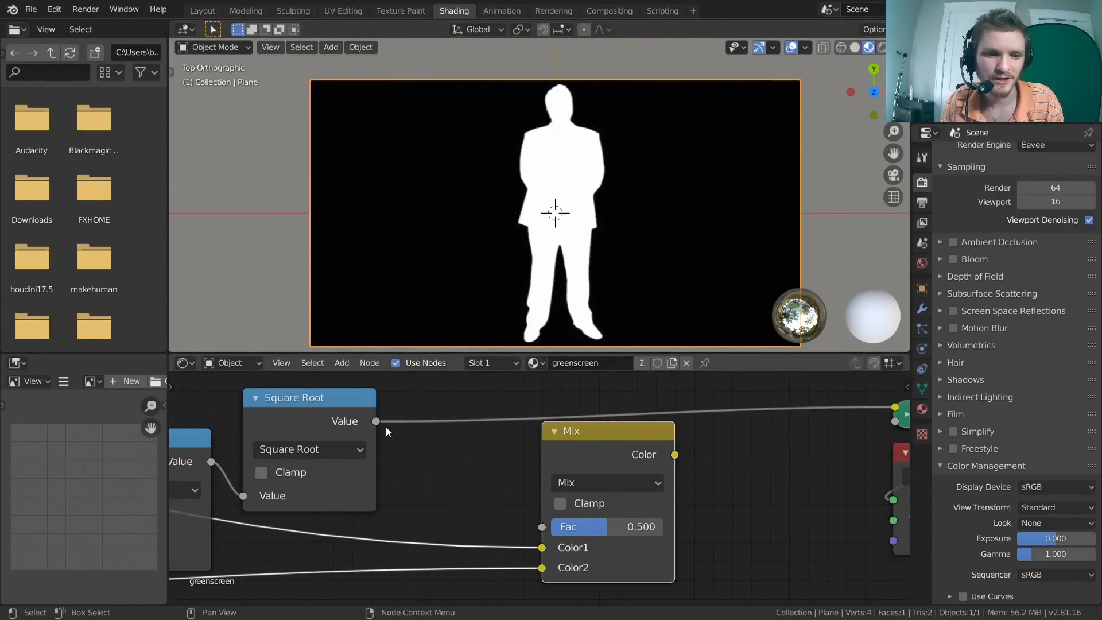
drag(376, 421, 425, 454)
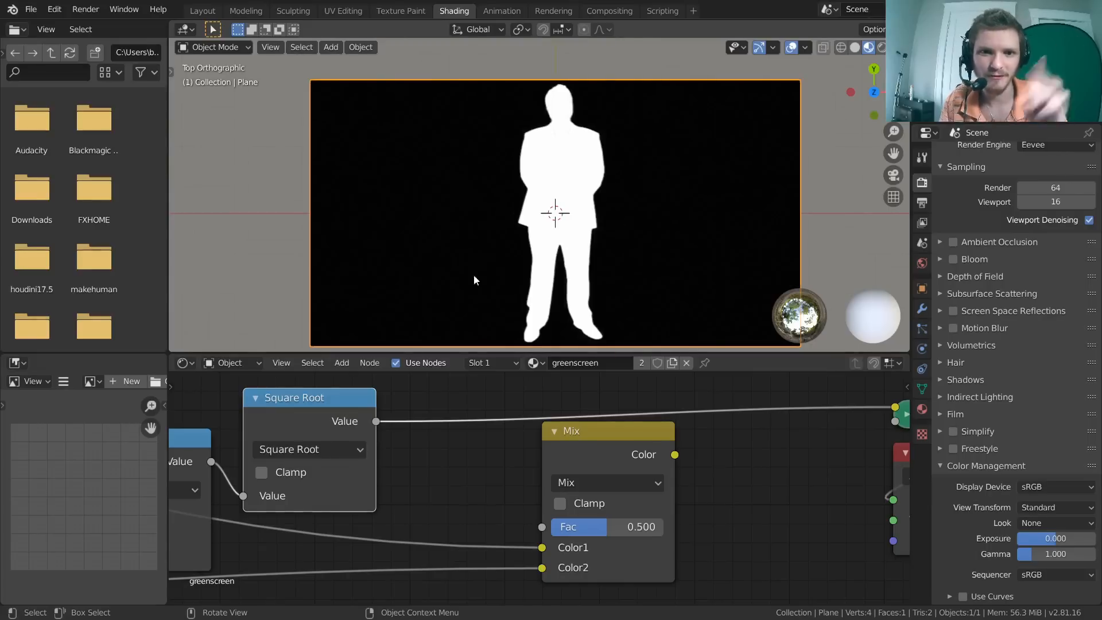
drag(375, 422, 432, 486)
Link the Square Root node's Value to the Mix node's Fac and preview the Mix output on the plane
scroll(432, 461, up, 2)
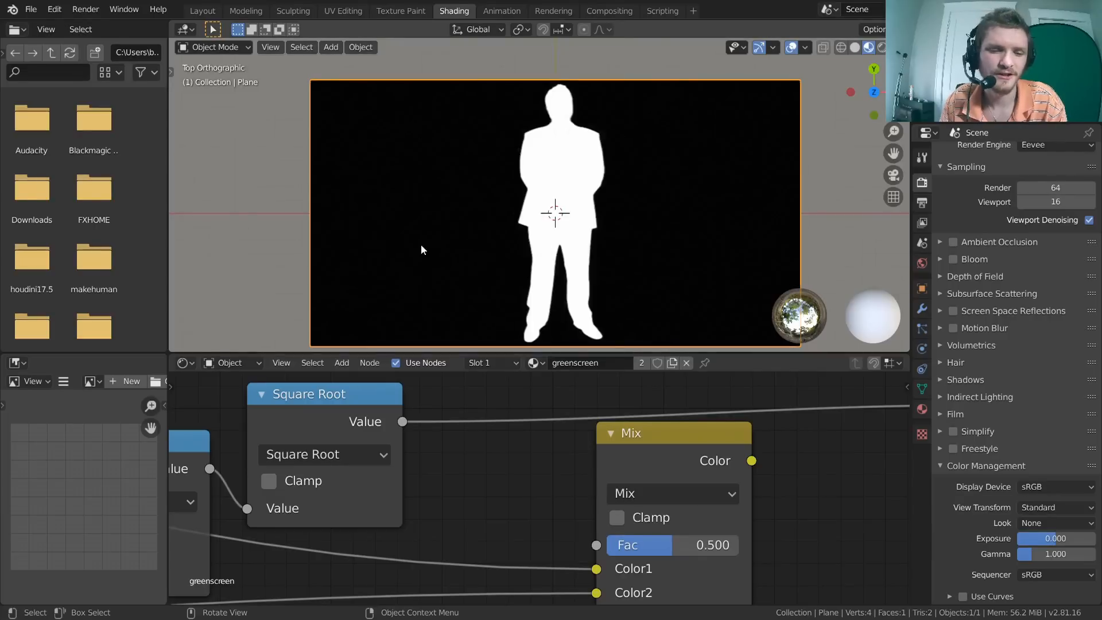
drag(403, 422, 599, 544)
ctrl+scroll(620, 488, right, 3)
ctrl+shift+click(621, 438)
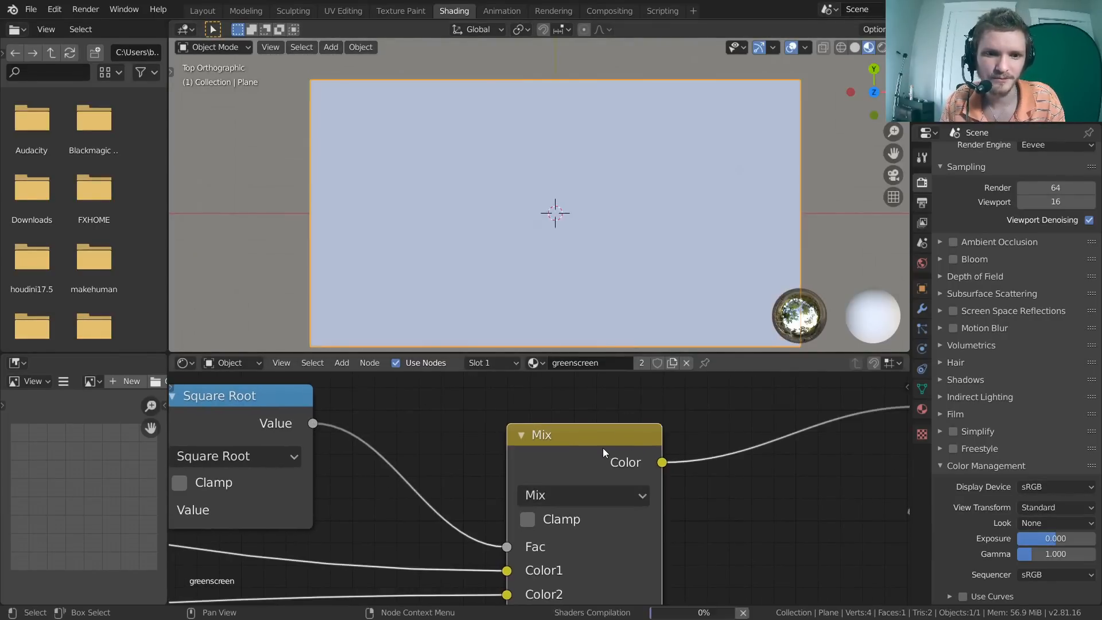
drag(603, 447, 583, 422)
middle_drag(642, 521, 725, 518)
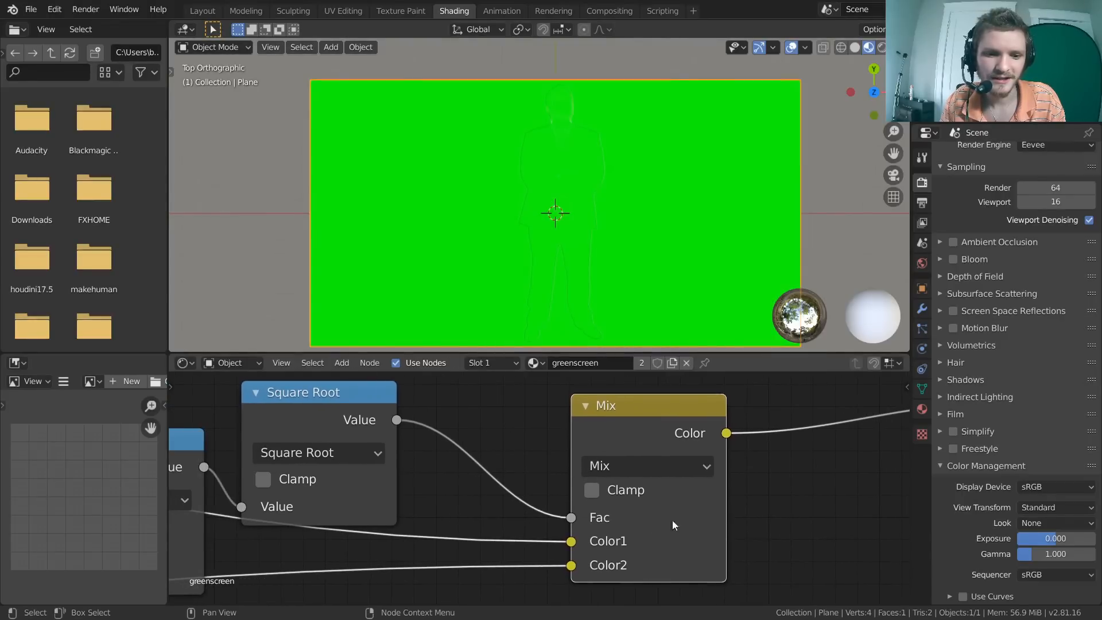
Cut the link from the RGB node to the Mix node's Color2
middle_drag(601, 540, 628, 489)
scroll(648, 511, down, 16)
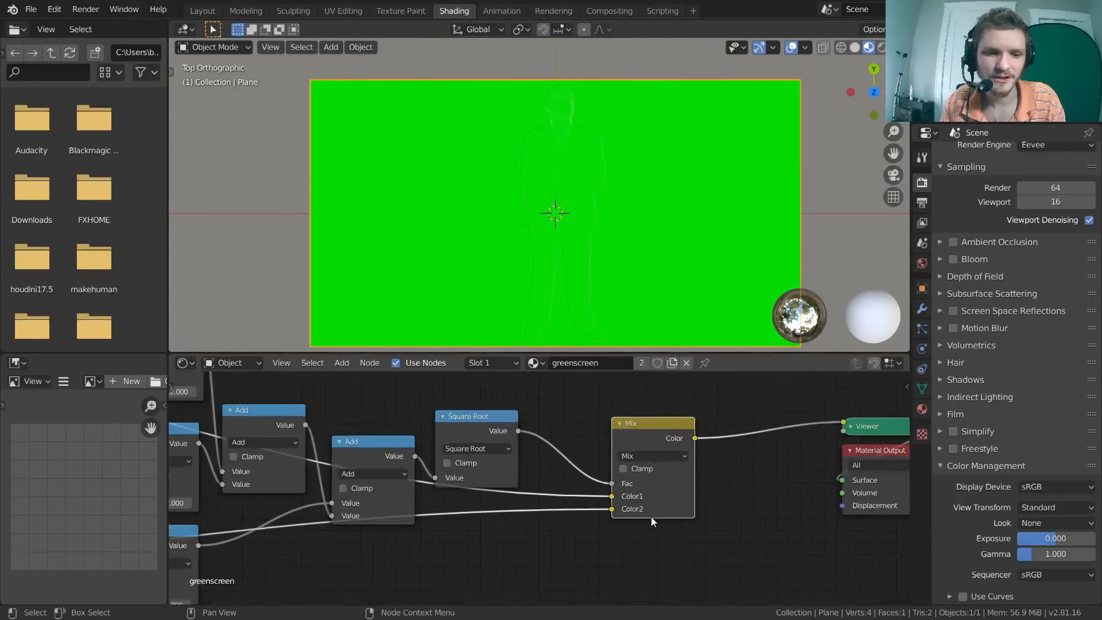
middle_drag(368, 522, 461, 505)
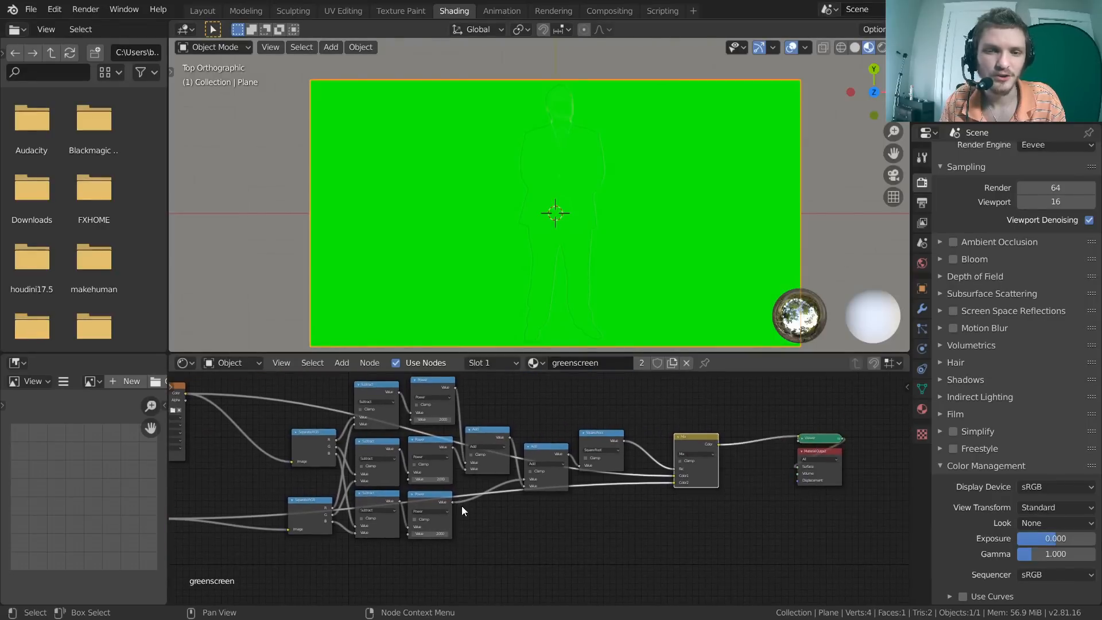
scroll(576, 512, up, 3)
middle_drag(277, 509, 670, 486)
middle_drag(869, 462, 453, 502)
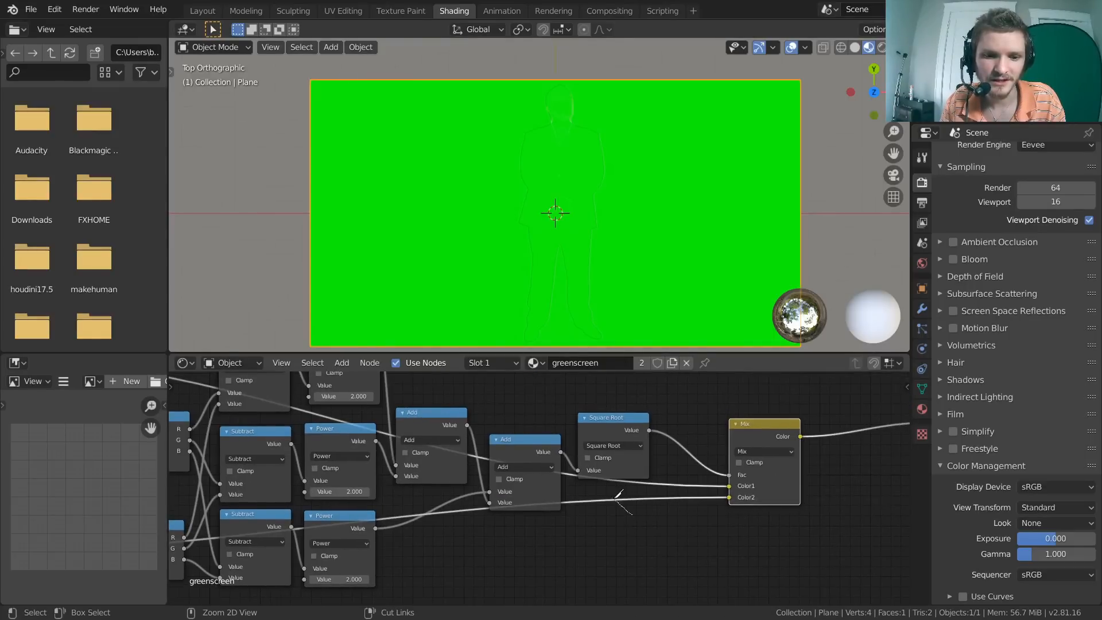
ctrl+right_drag(618, 492, 608, 493)
scroll(798, 519, up, 2)
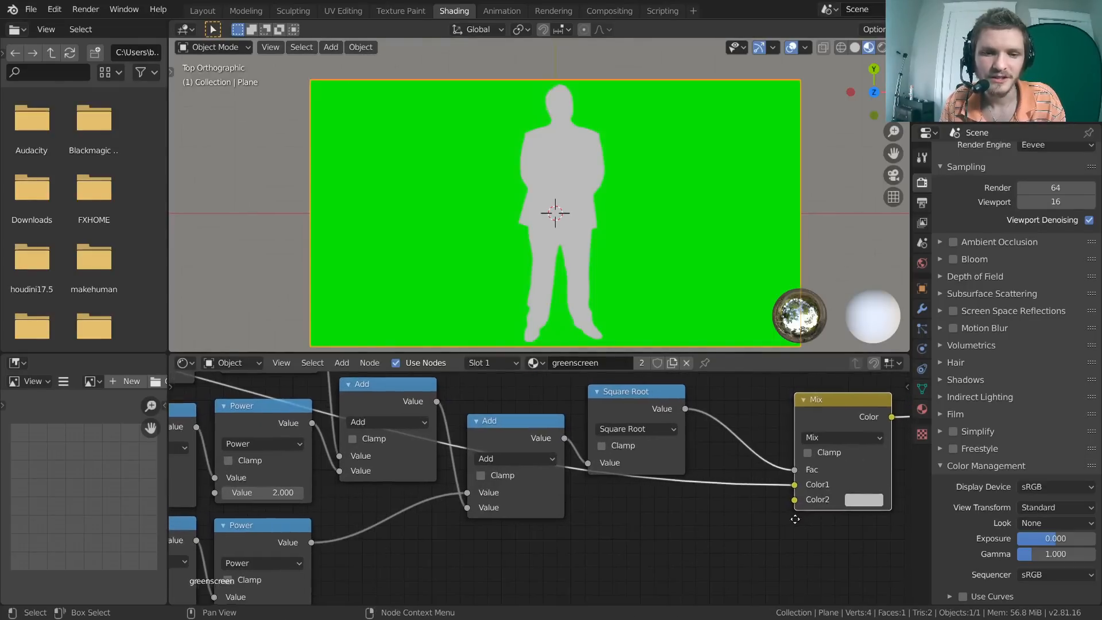
Set the Mix node's Color2 to a saturated purple
middle_drag(795, 519, 537, 537)
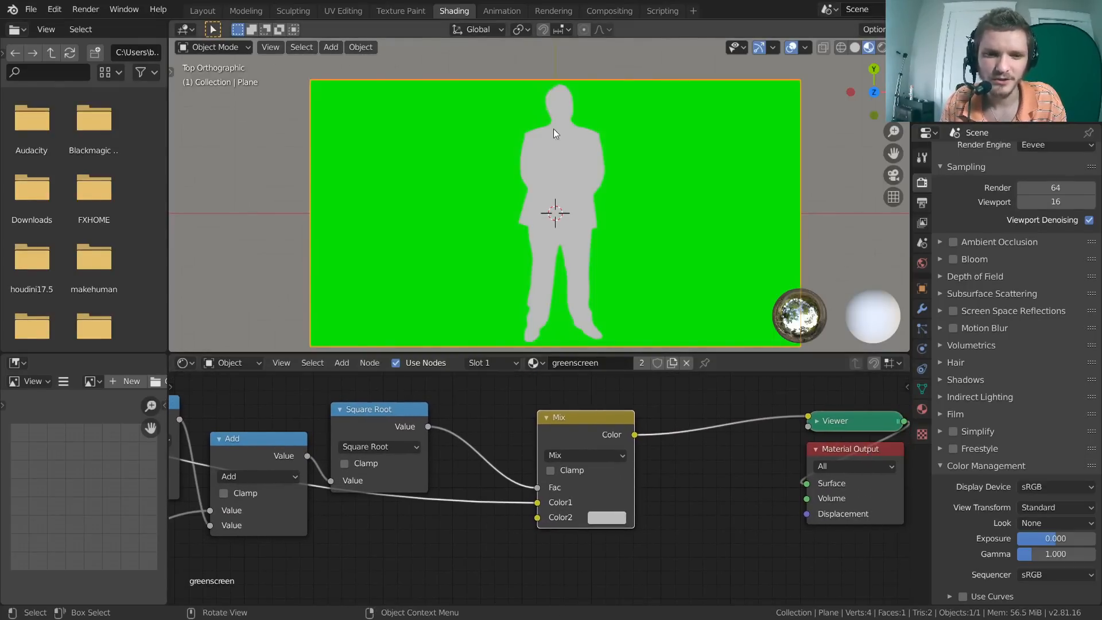
click(595, 517)
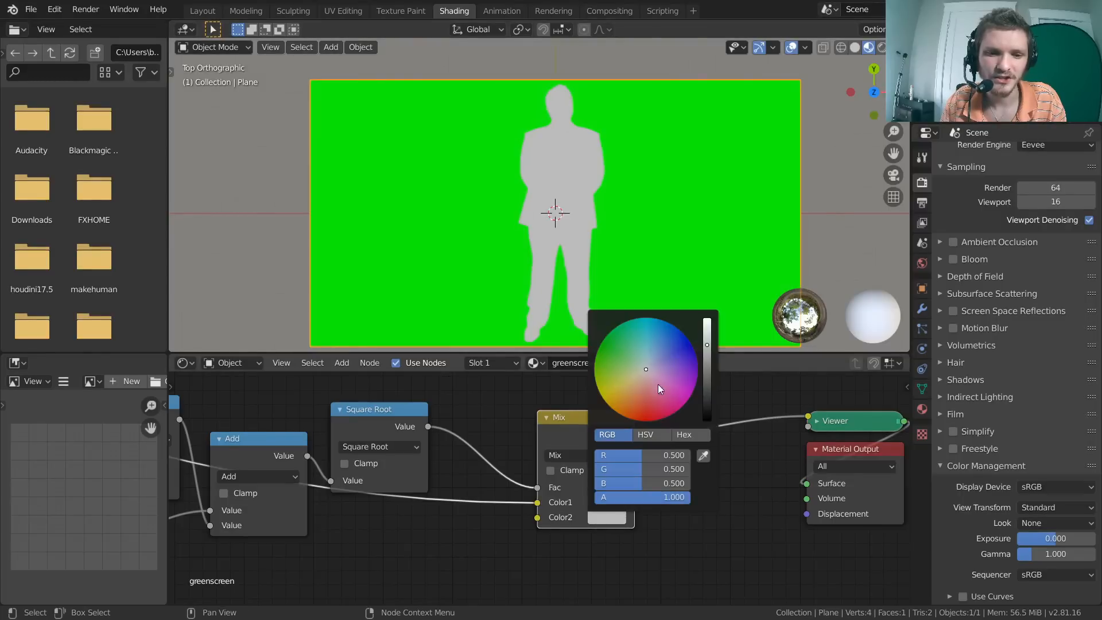
mouse_move(658, 385)
mouse_down()
mouse_move(618, 412)
mouse_move(602, 344)
mouse_move(687, 338)
mouse_move(691, 390)
mouse_move(668, 412)
mouse_move(697, 373)
mouse_up()
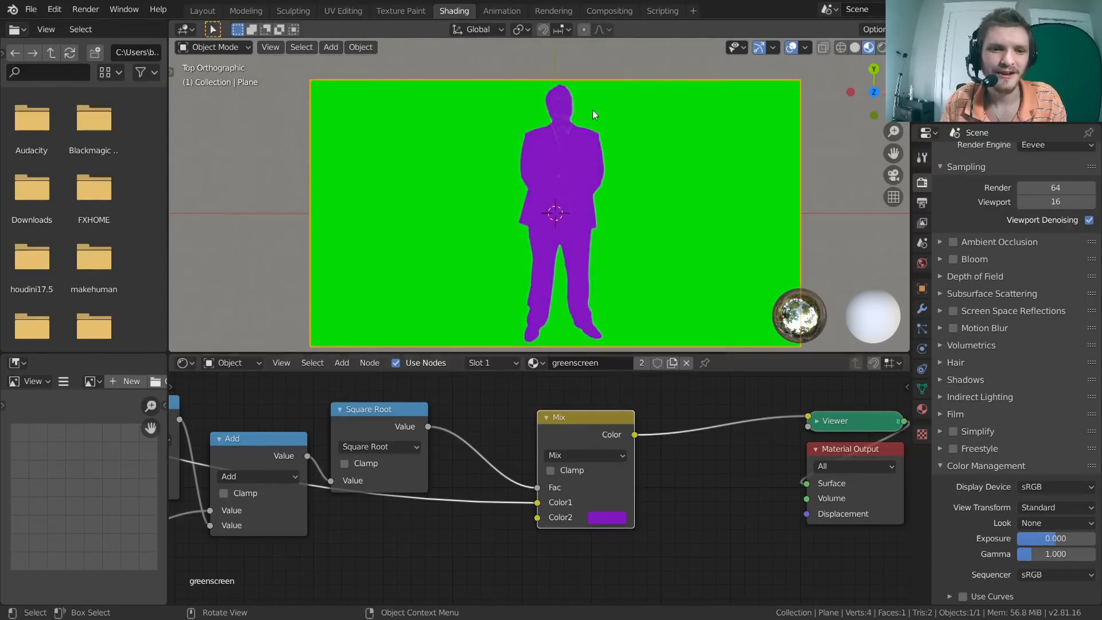
Examine the keyed edges around the man's neck, collar and tie, along with the nodes feeding the Mix
scroll(550, 126, up, 8)
scroll(590, 250, down, 5)
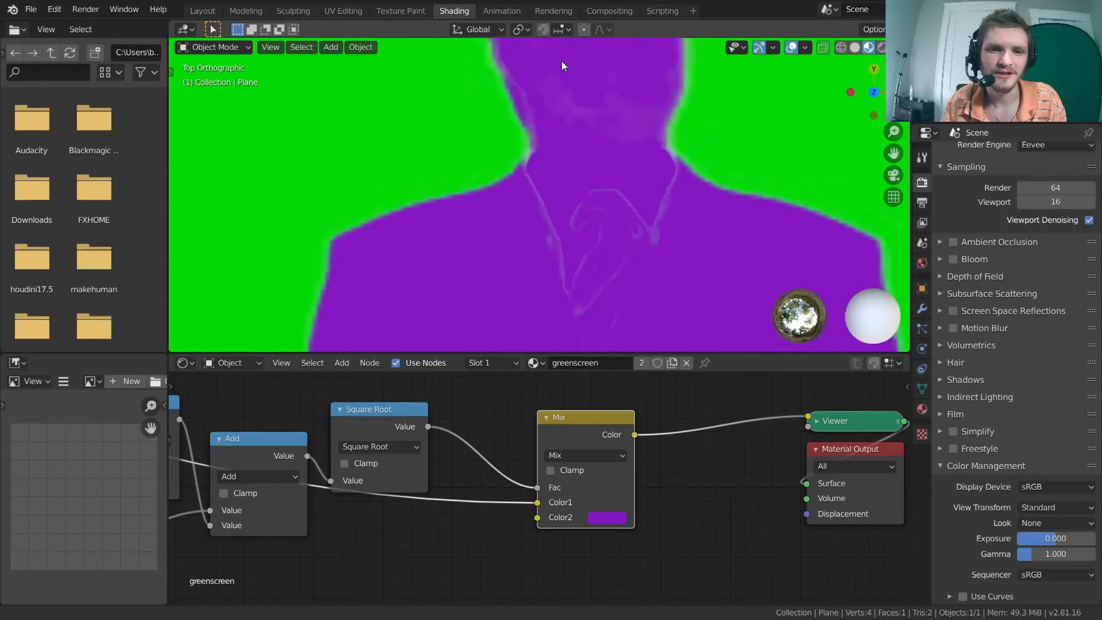
scroll(549, 215, up, 6)
shift+middle_drag(577, 208, 516, 167)
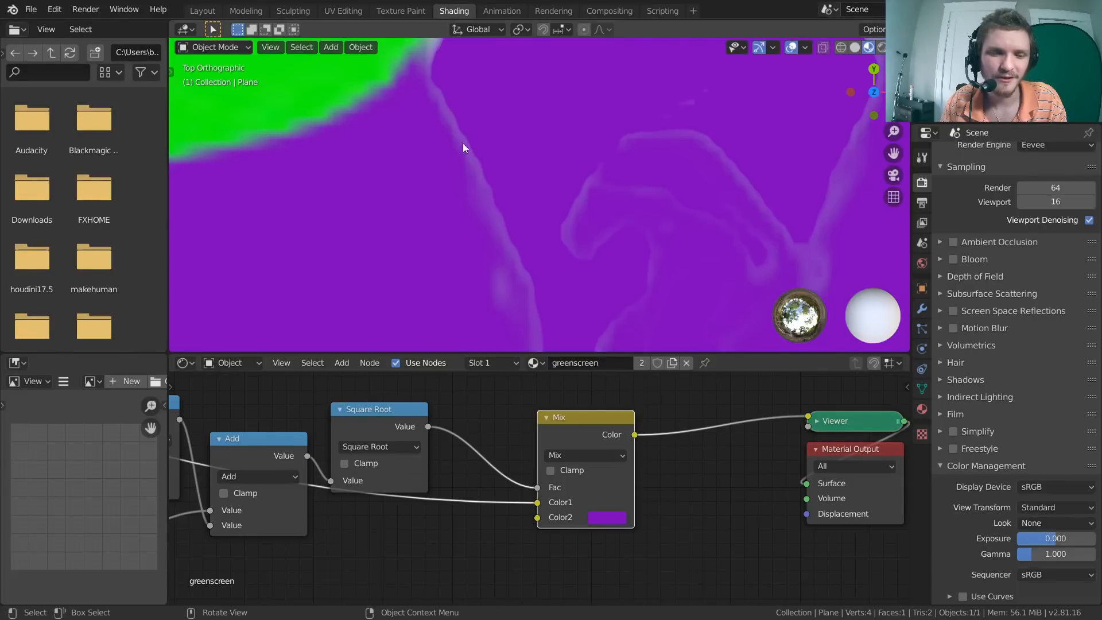
scroll(508, 214, down, 2)
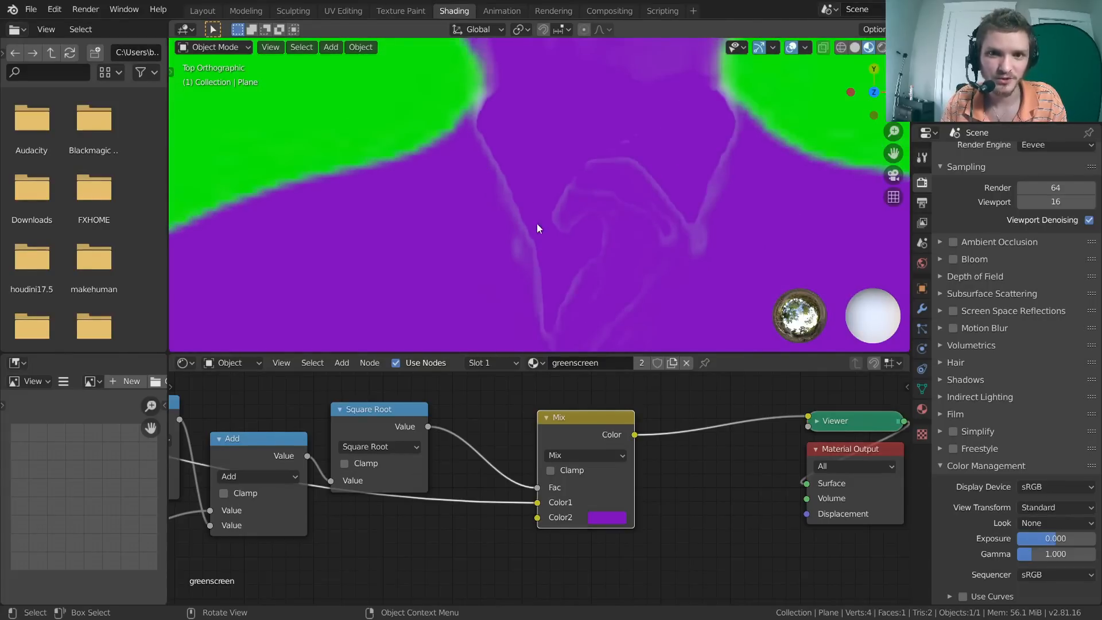
middle_drag(587, 464, 669, 439)
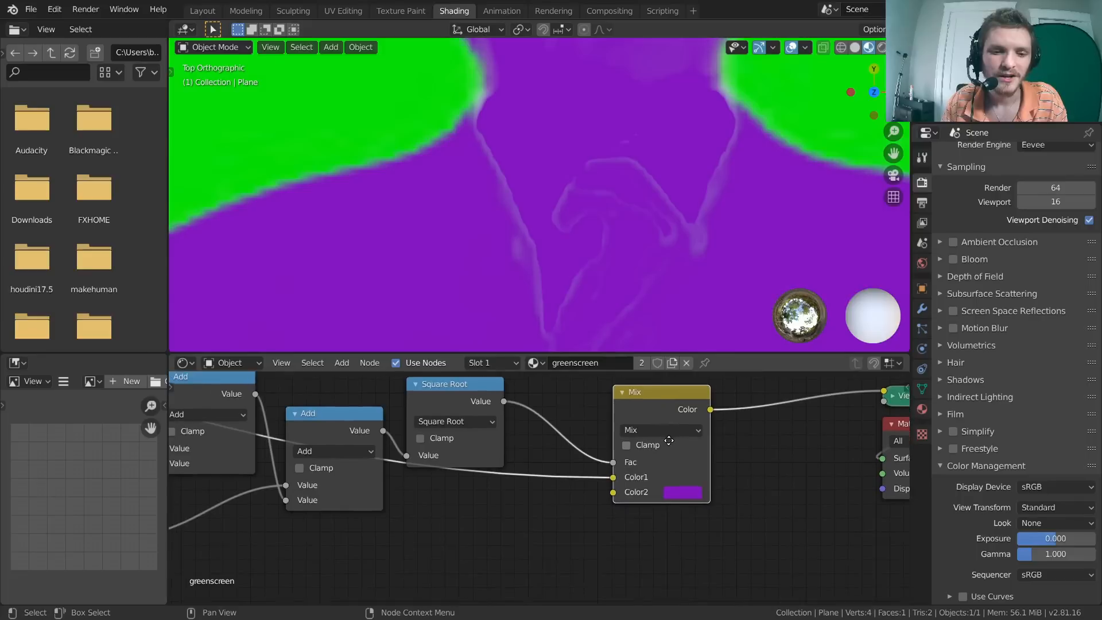
scroll(668, 463, up, 1)
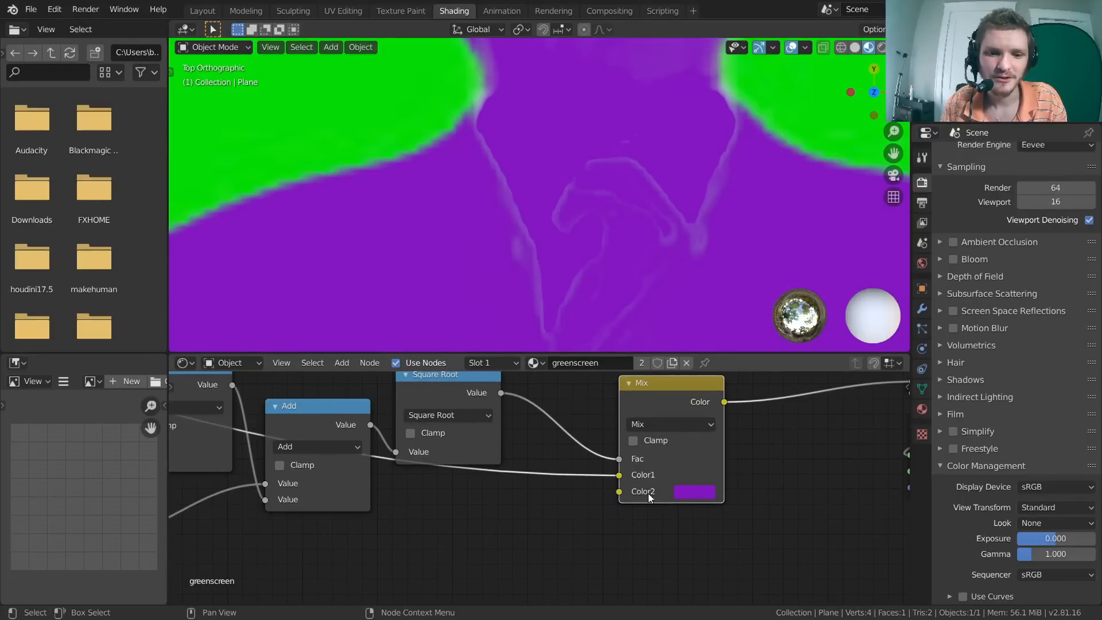
middle_drag(626, 491, 545, 513)
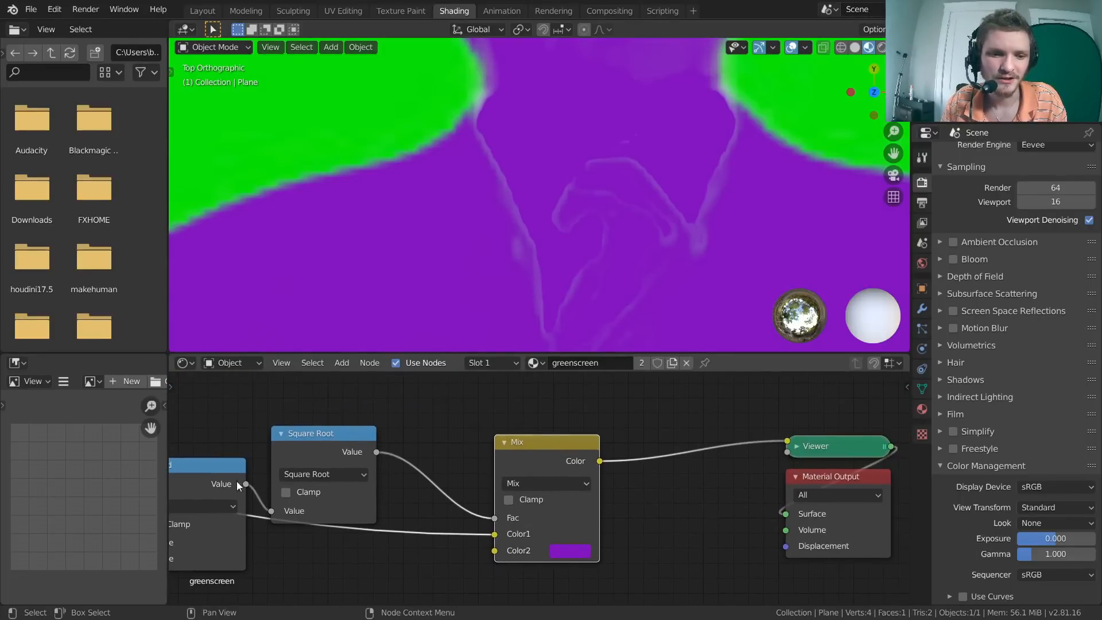
middle_drag(237, 480, 667, 386)
middle_drag(794, 391, 314, 446)
drag(526, 409, 529, 400)
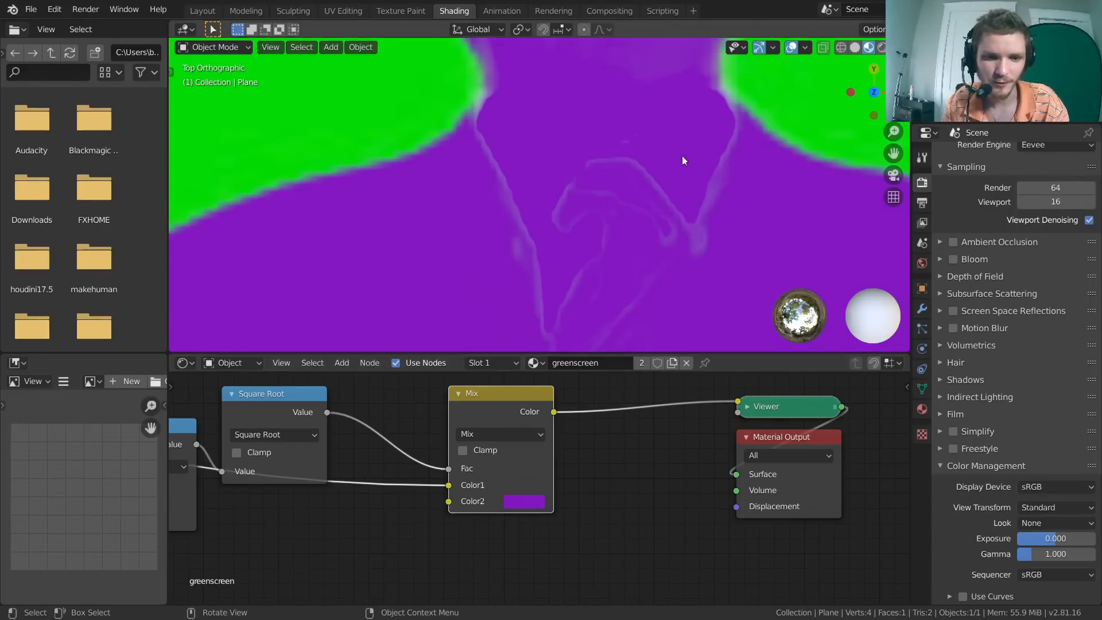
scroll(684, 160, down, 5)
scroll(516, 186, down, 3)
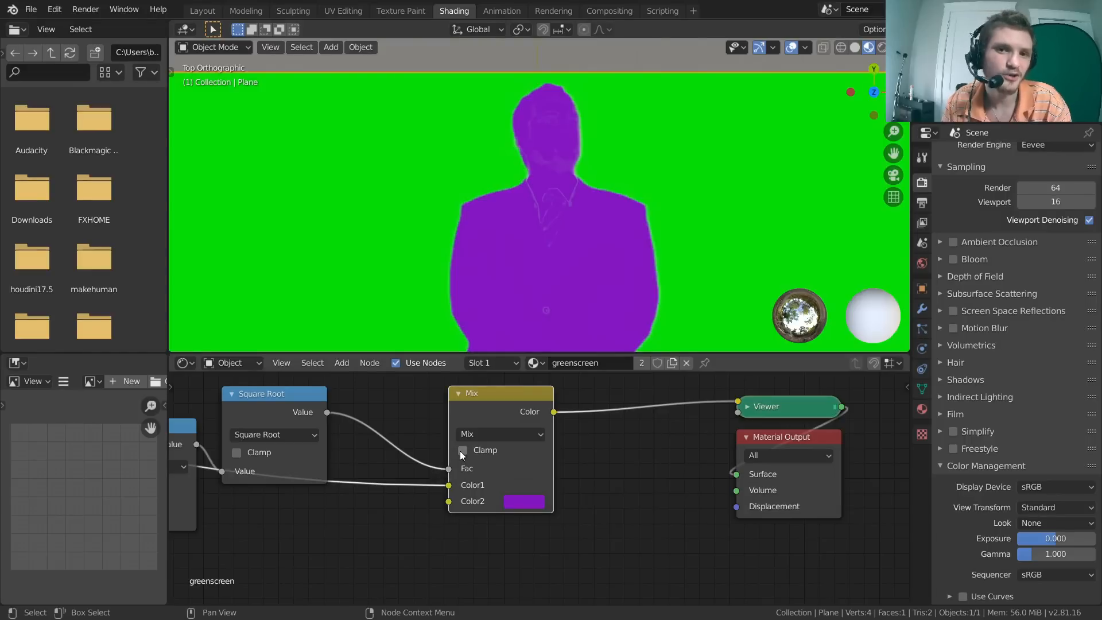
Compare the Square Root mask with the Mix output and move the image link from the Mix node's Color1 to Color2
ctrl+shift+click(286, 394)
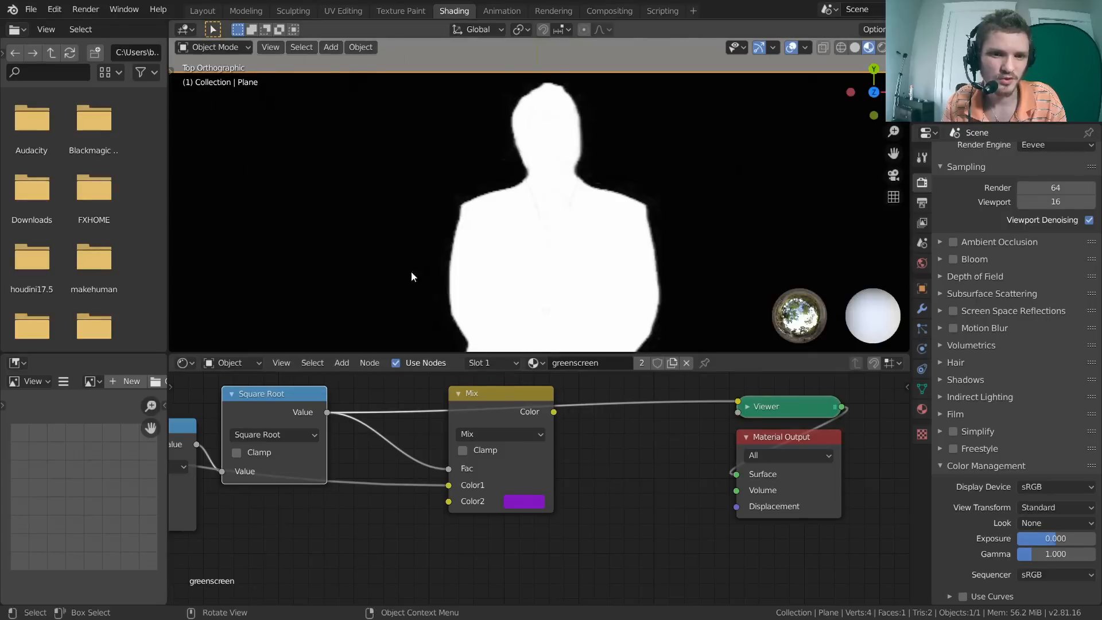
ctrl+shift+click(510, 395)
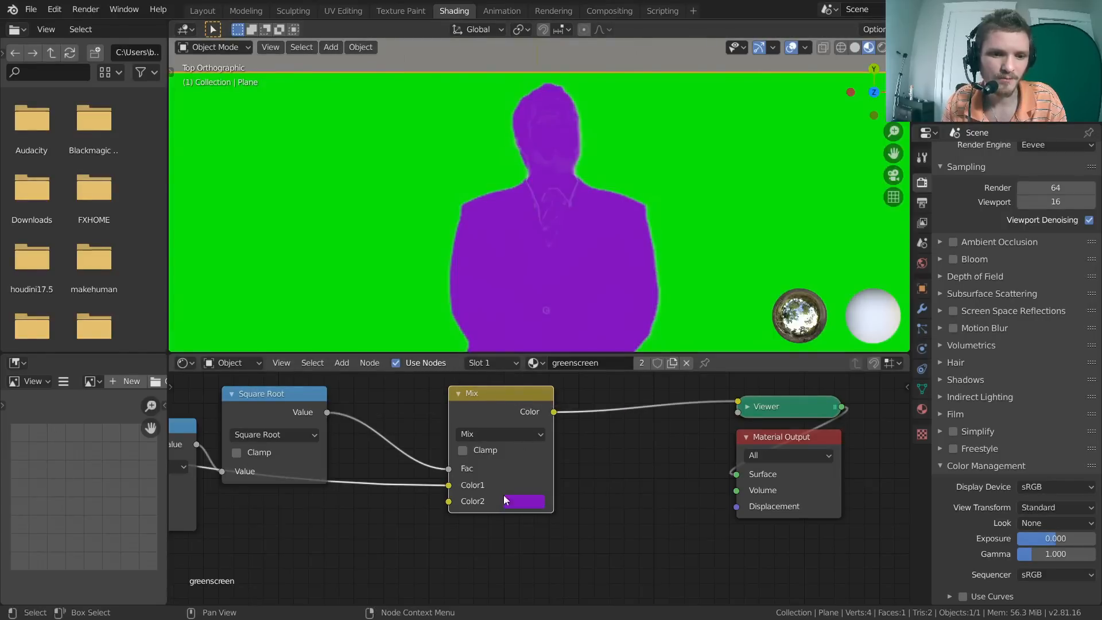
mouse_move(449, 485)
mouse_down()
mouse_move(426, 476)
mouse_move(449, 502)
mouse_up()
scroll(594, 201, down, 4)
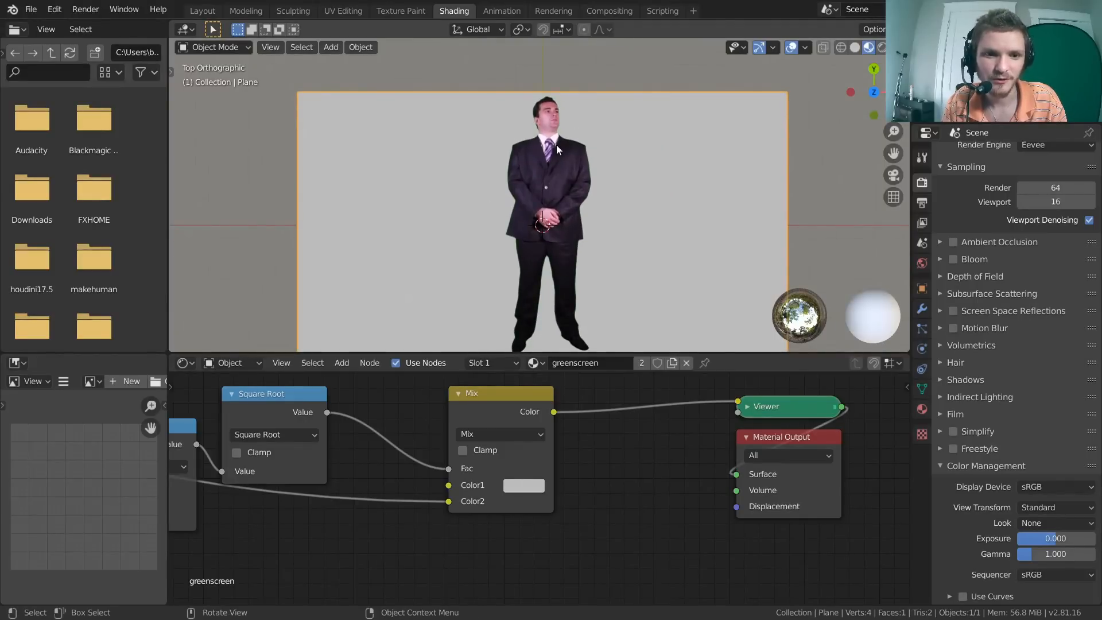
Shift the Square Root node up and set the Mix node's Color1 to a saturated magenta
drag(259, 402, 276, 370)
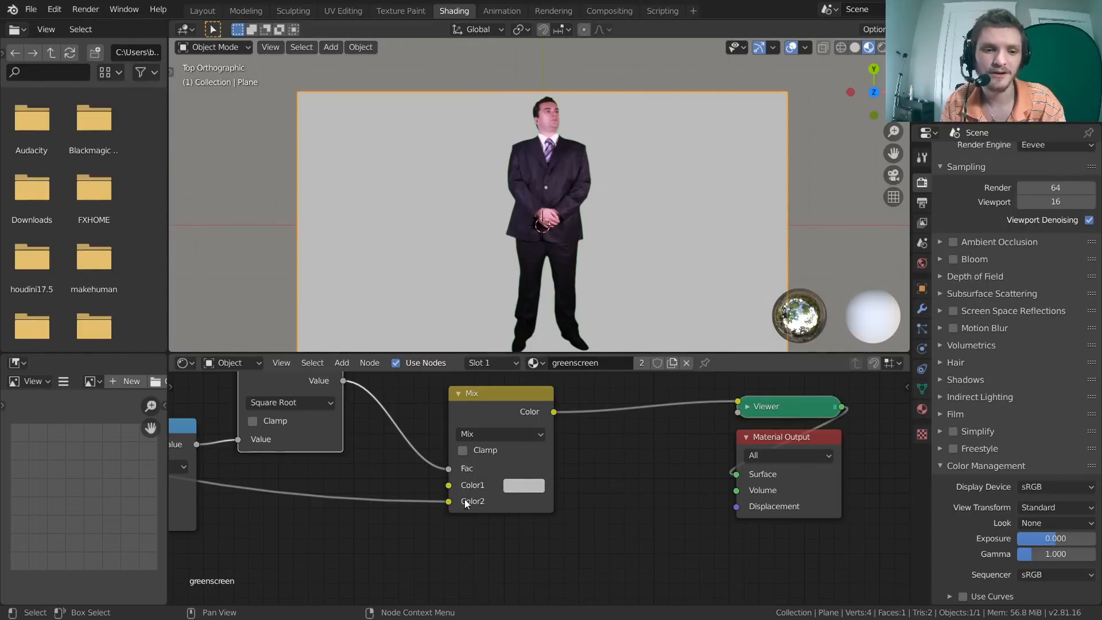
click(514, 486)
mouse_move(563, 355)
mouse_down()
mouse_move(566, 379)
mouse_move(512, 327)
mouse_move(536, 278)
mouse_move(621, 317)
mouse_move(620, 341)
mouse_move(580, 355)
mouse_up()
mouse_move(517, 331)
mouse_down()
mouse_move(511, 311)
mouse_move(610, 294)
mouse_move(621, 336)
mouse_move(611, 358)
mouse_up()
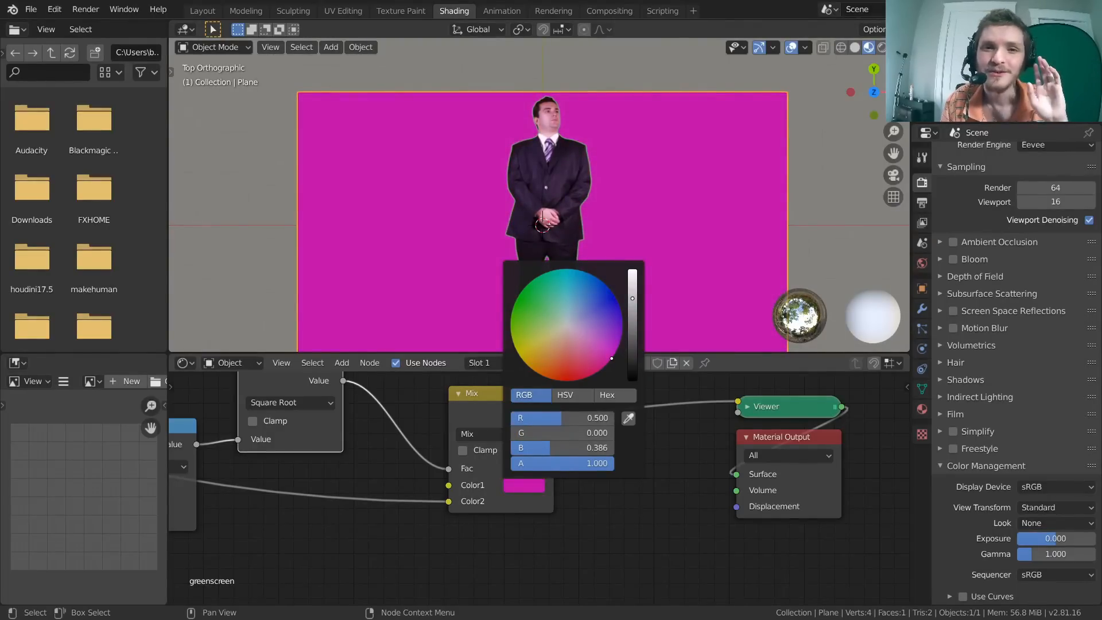
mouse_move(609, 362)
mouse_down()
mouse_move(548, 370)
mouse_move(609, 361)
mouse_up()
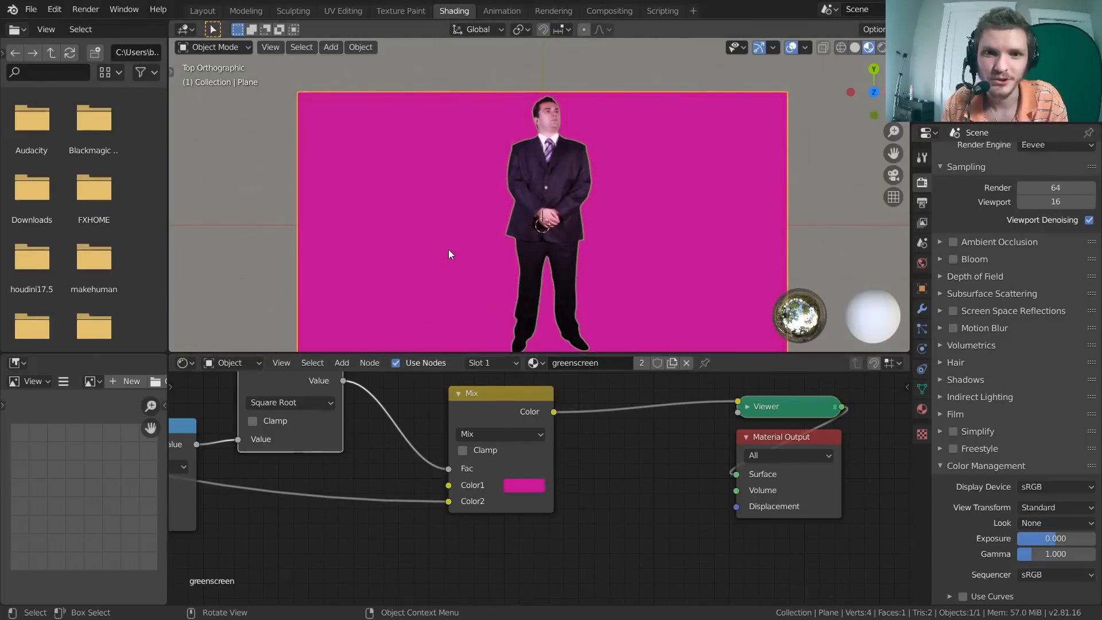
Examine the man's keyed edges against the magenta background and the node chain feeding the Mix, shifting the Mix node toward the Viewer
scroll(516, 269, up, 1)
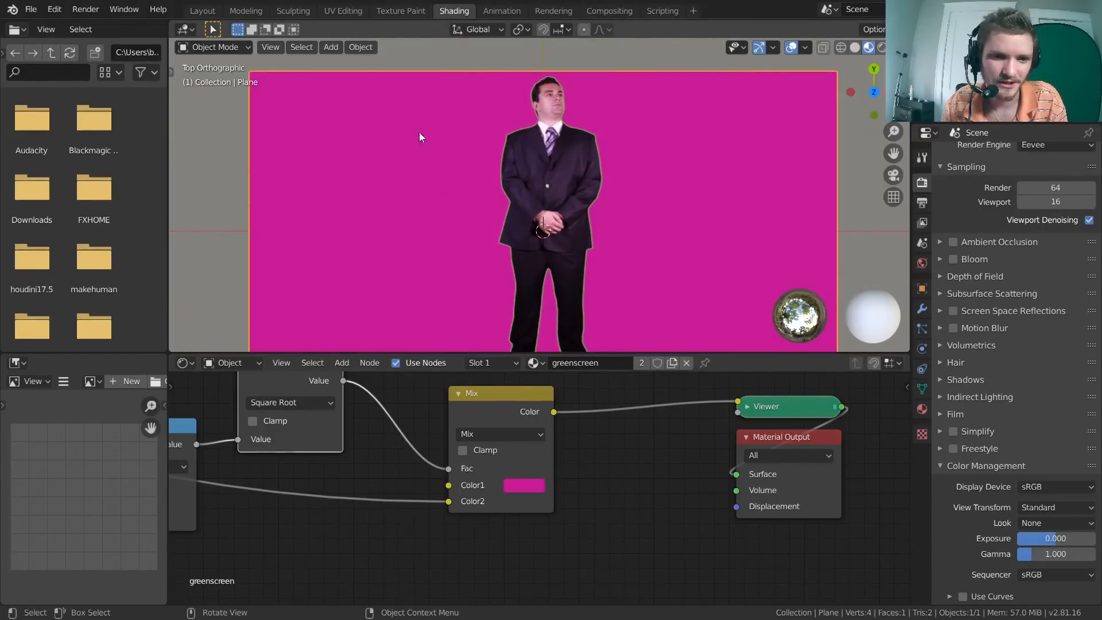
drag(501, 400, 541, 414)
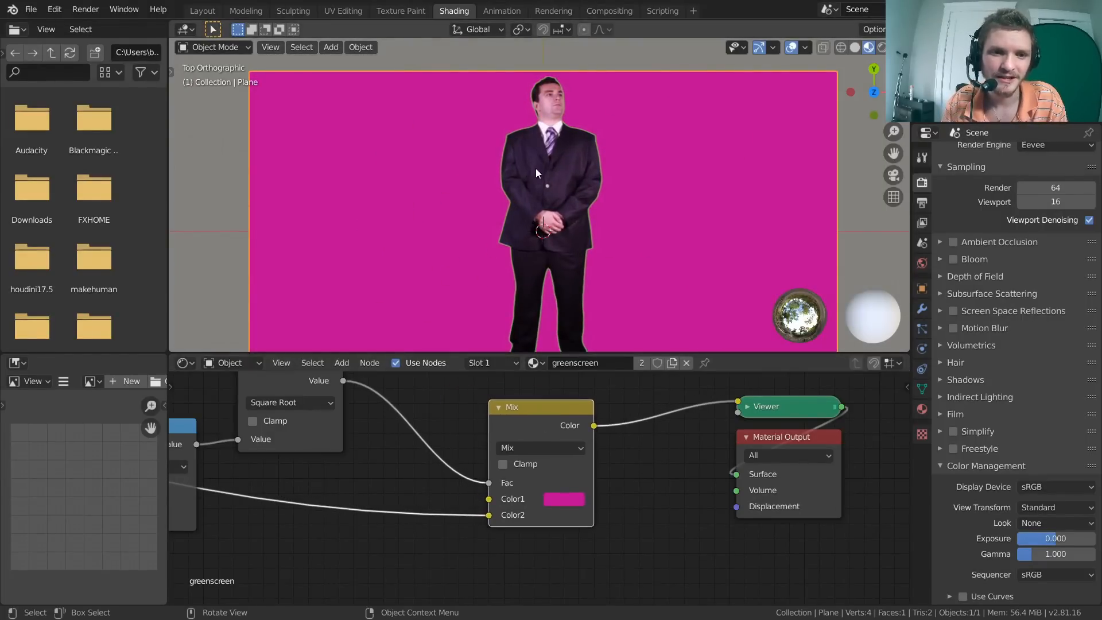
scroll(602, 192, up, 6)
scroll(609, 197, up, 3)
scroll(359, 171, down, 8)
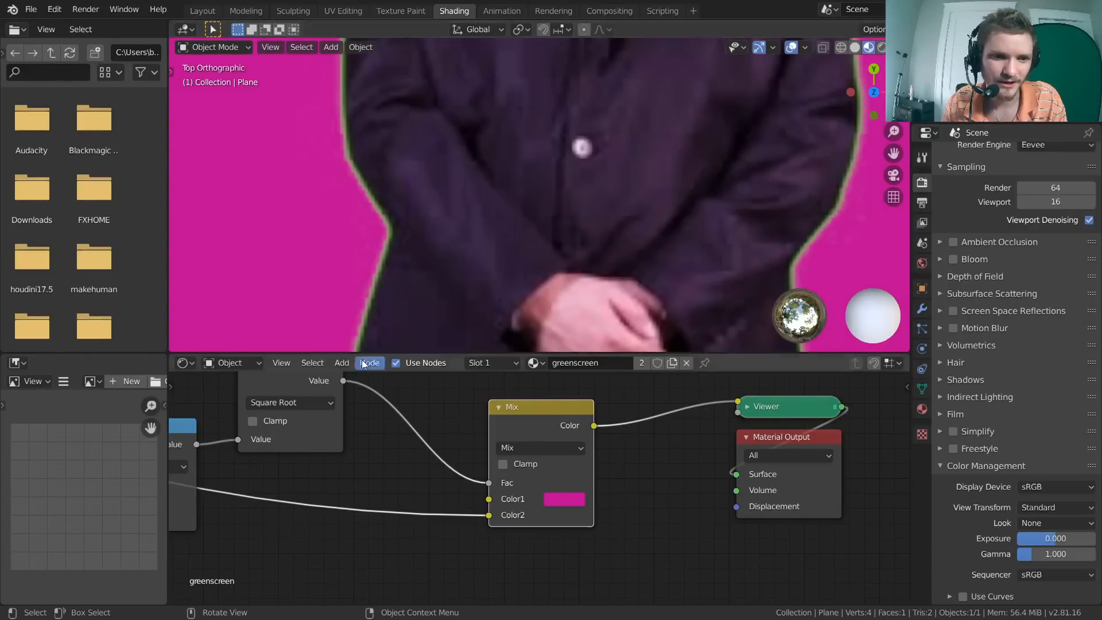
scroll(598, 424, down, 5)
scroll(416, 497, up, 1)
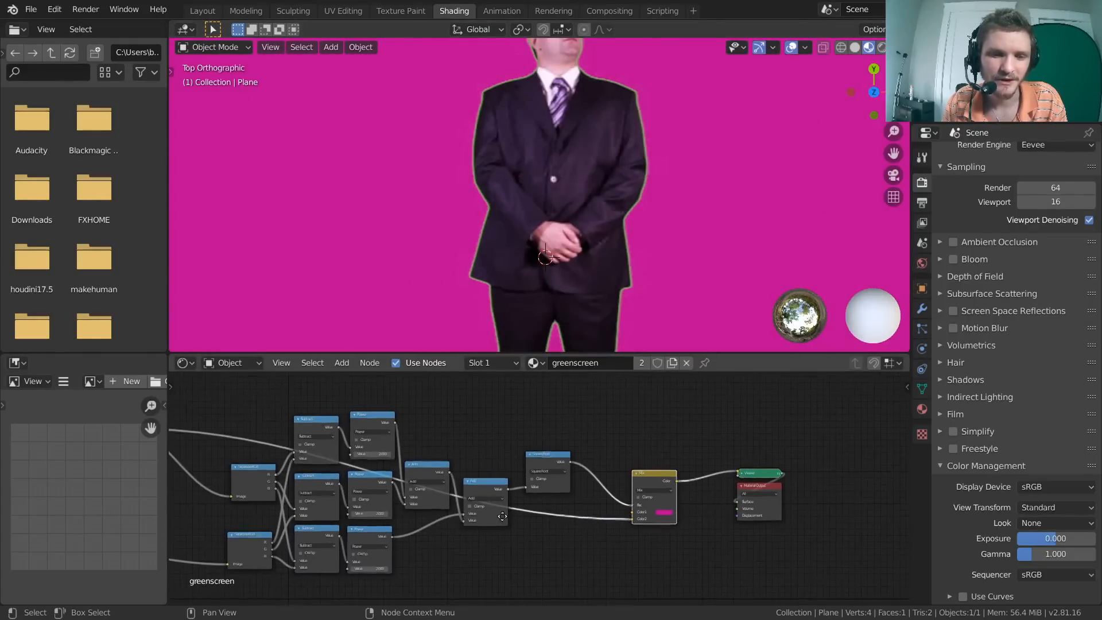
scroll(591, 521, up, 4)
middle_drag(666, 489, 360, 478)
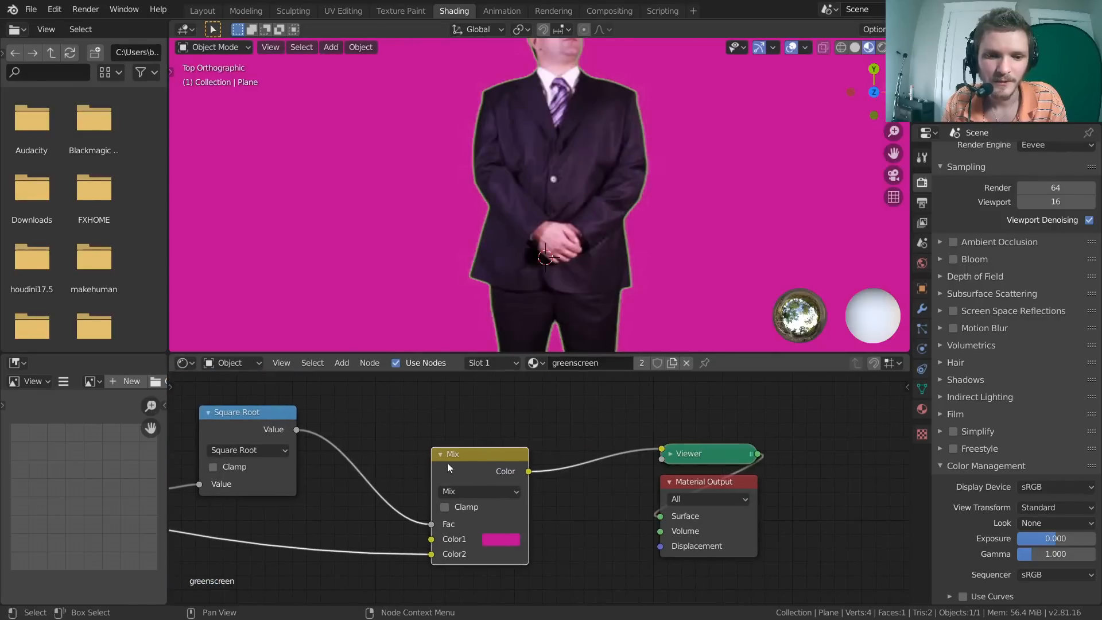
drag(463, 457, 514, 420)
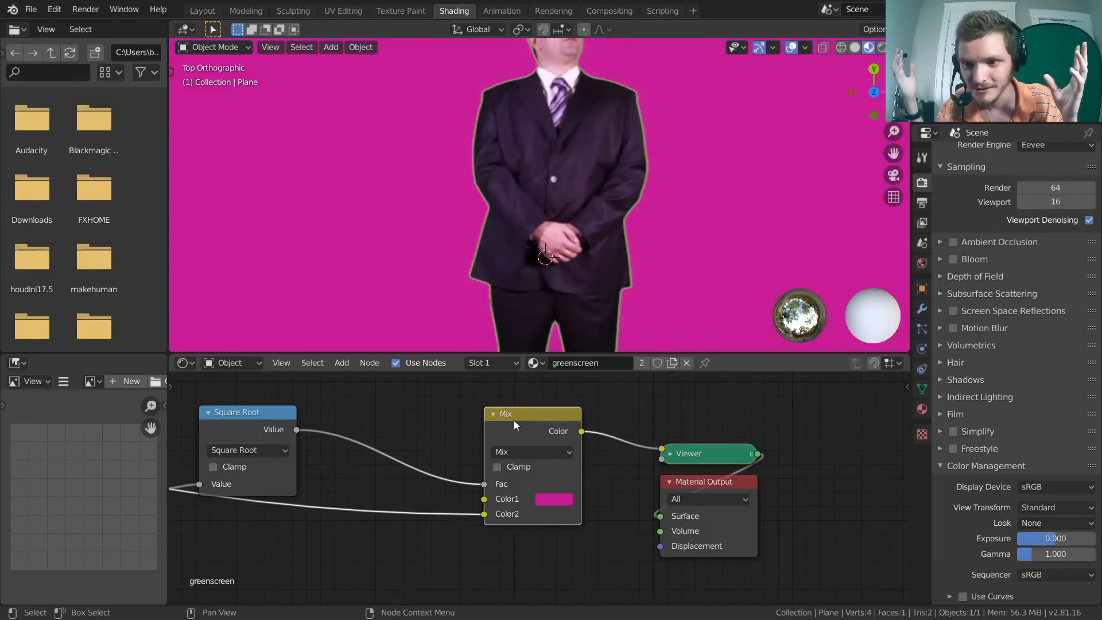
scroll(387, 106, down, 2)
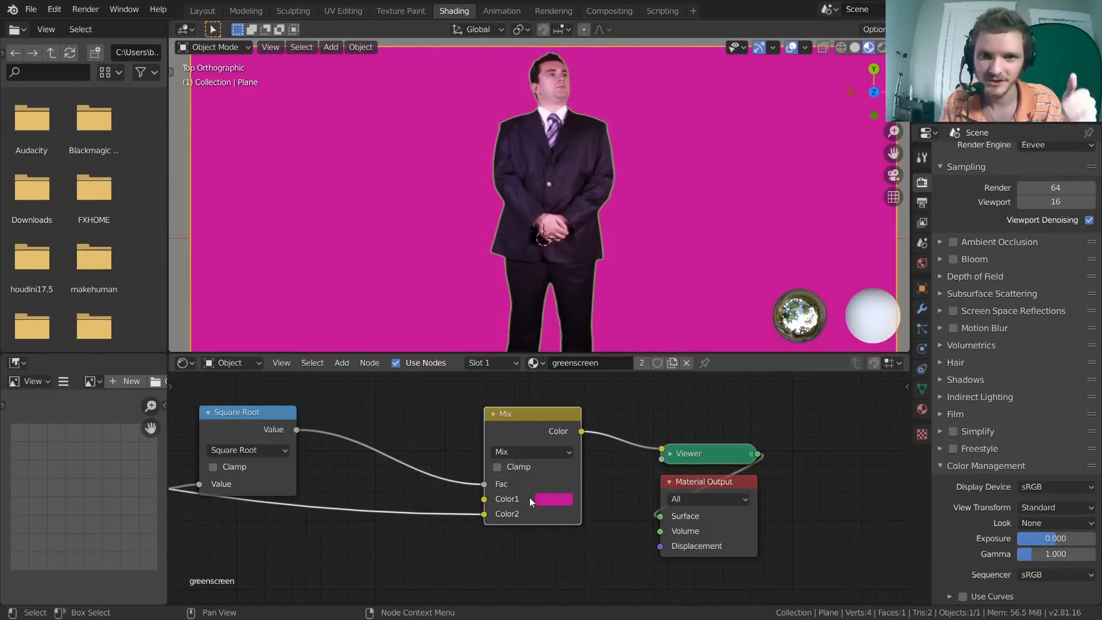
Add an Image Texture node above the Square Root node
middle_drag(392, 440, 555, 540)
key(shift+a)
click(481, 420)
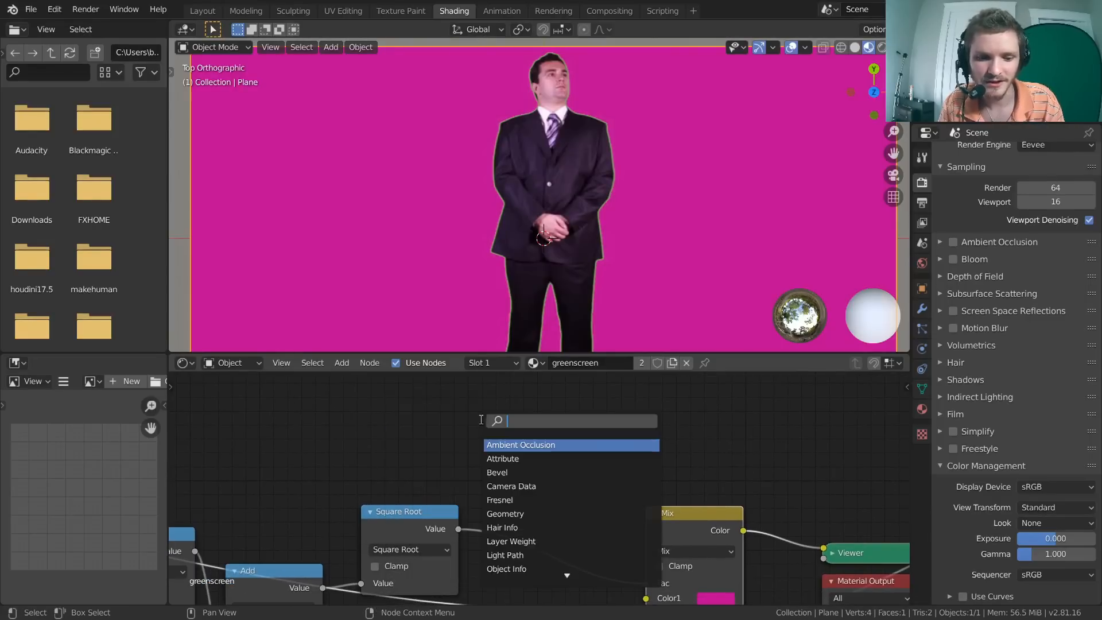
text(im)
key(Return)
click(407, 585)
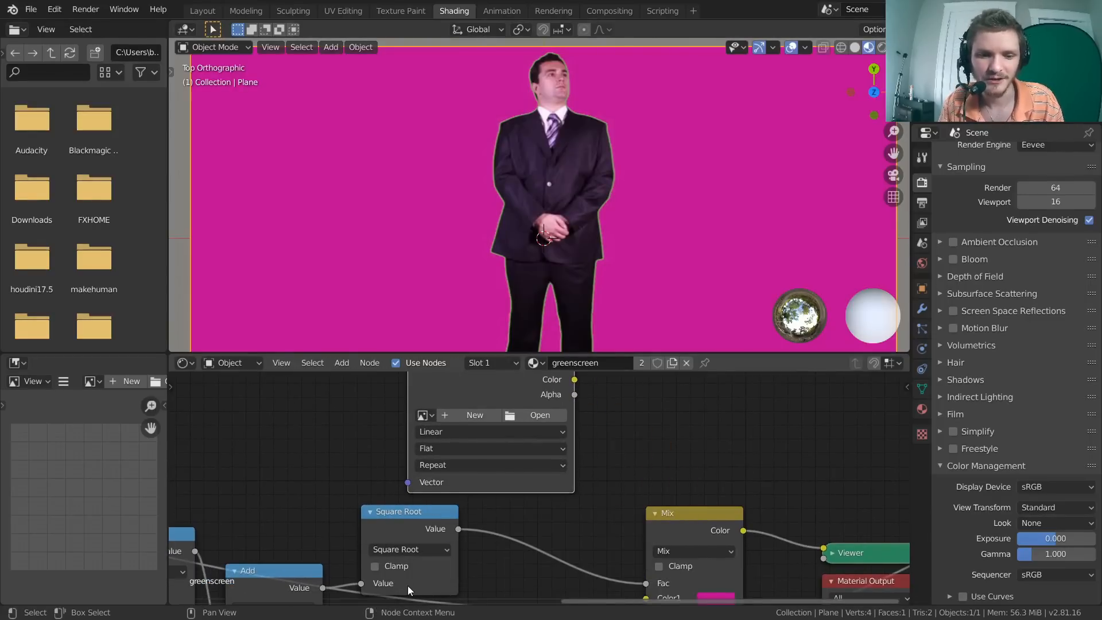
Load the Procedural Nodes 3 Simple Nodes thumbnail JPG from the Desktop into the new Image Texture node
click(546, 416)
click(229, 220)
scroll(566, 377, down, 8)
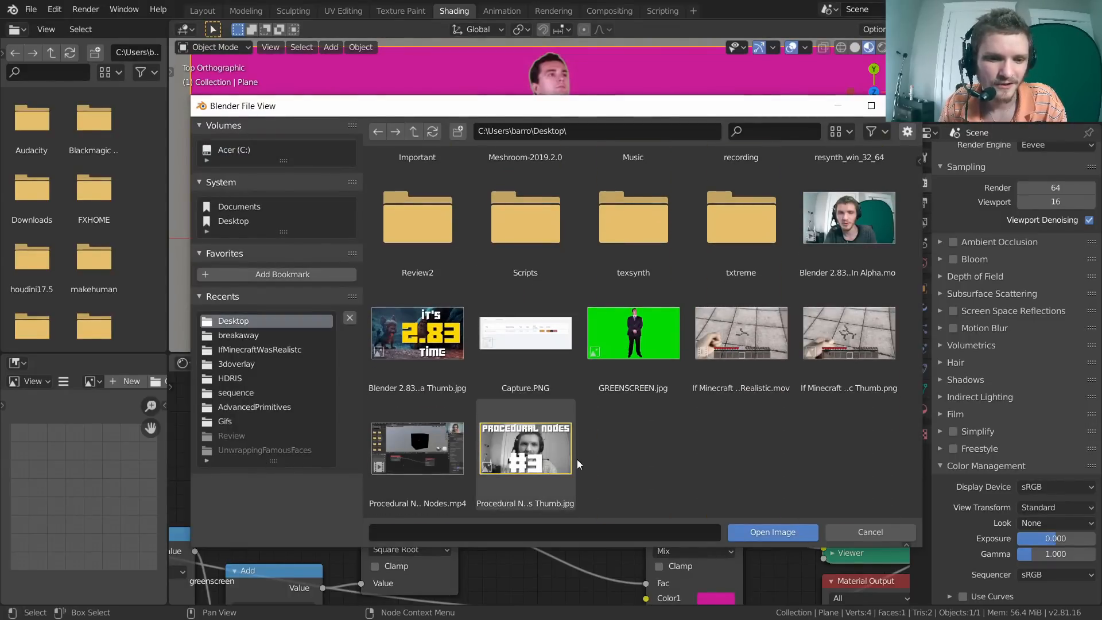
double_click(554, 459)
middle_drag(535, 447, 541, 480)
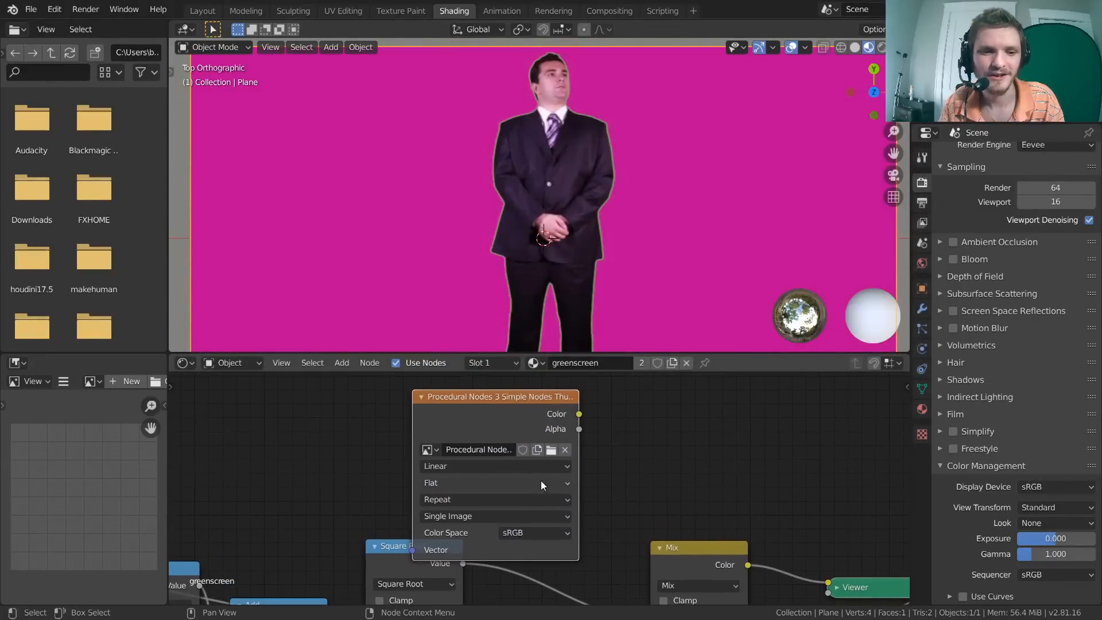
Connect the thumbnail image's Color to the Mix node's Color1 and place the image node above the Mix
drag(521, 446, 567, 545)
scroll(463, 414, down, 3)
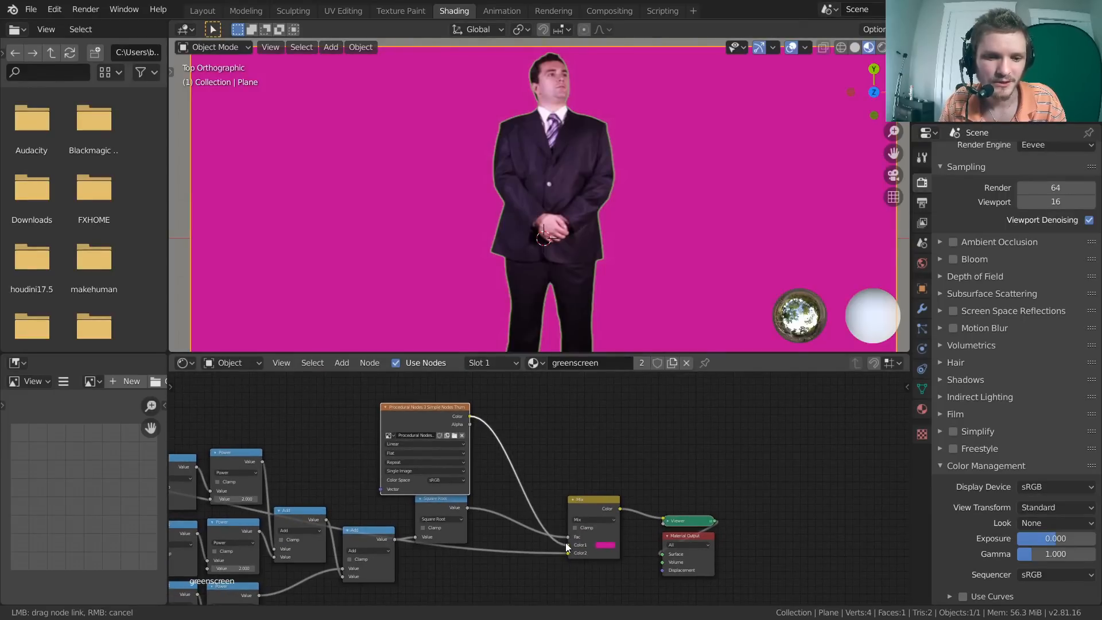
scroll(528, 163, down, 3)
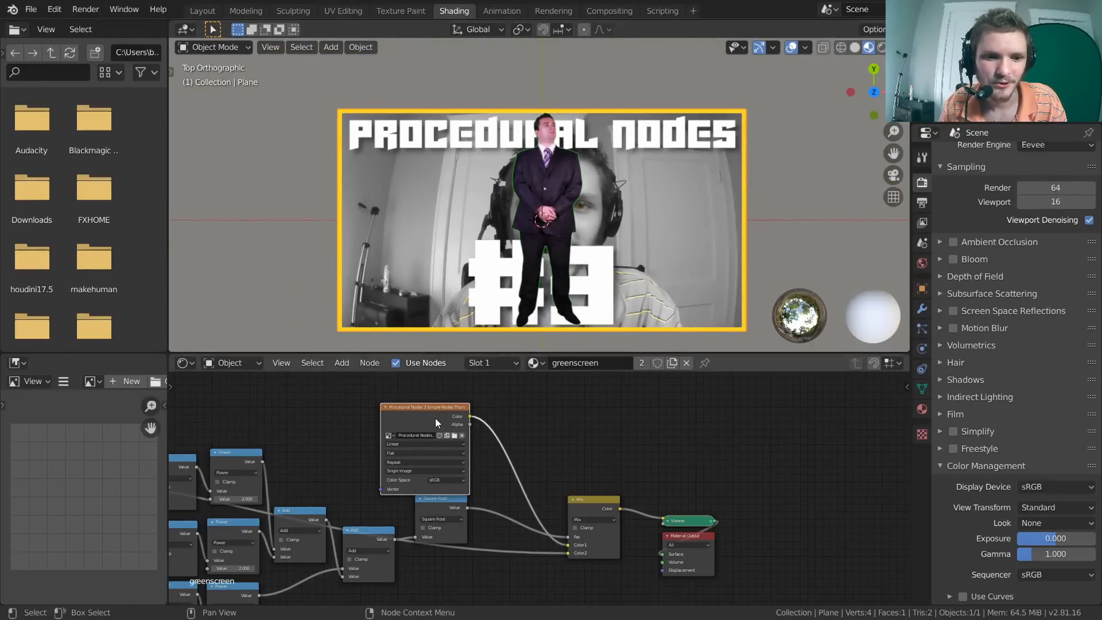
drag(435, 417, 624, 403)
Preview the Square Root mask and examine the blurred edge along the man's silhouette
scroll(553, 149, up, 5)
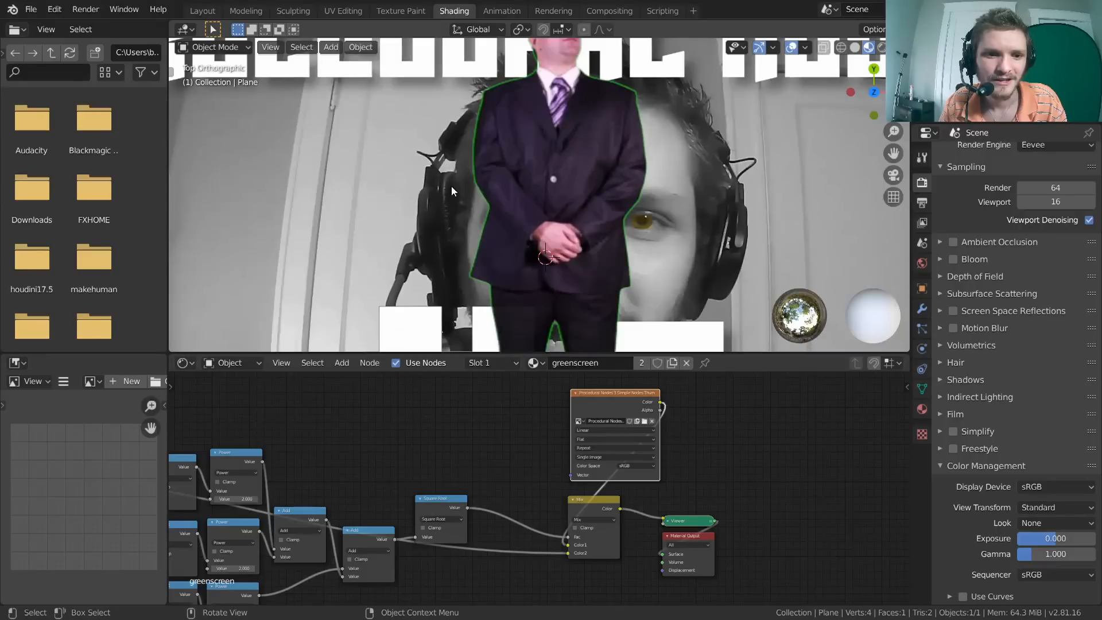
scroll(493, 530, up, 5)
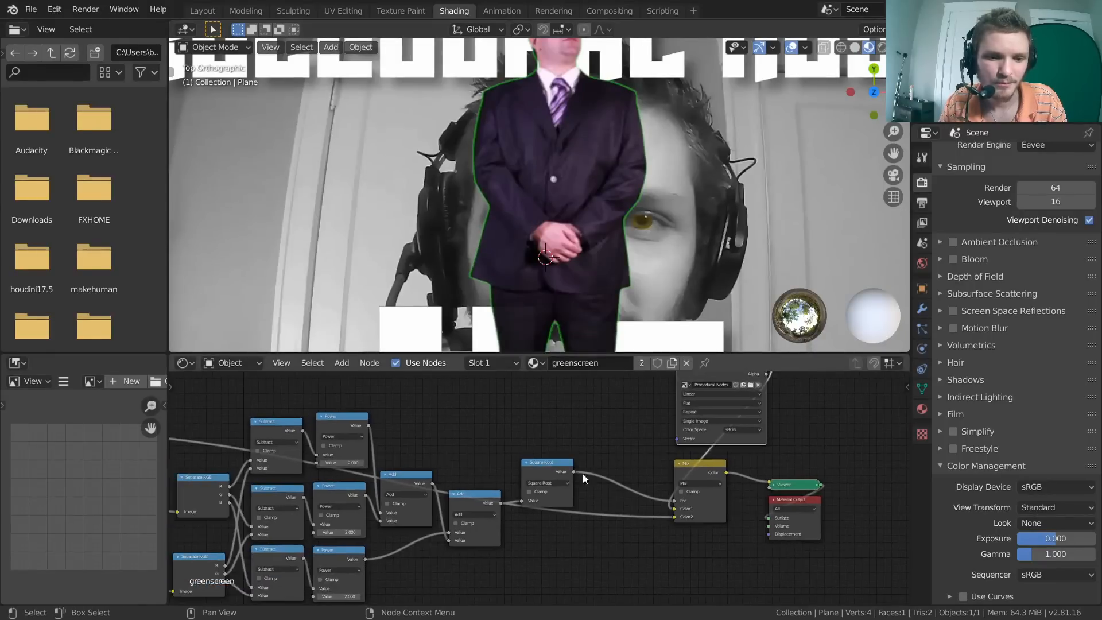
middle_drag(824, 498, 588, 518)
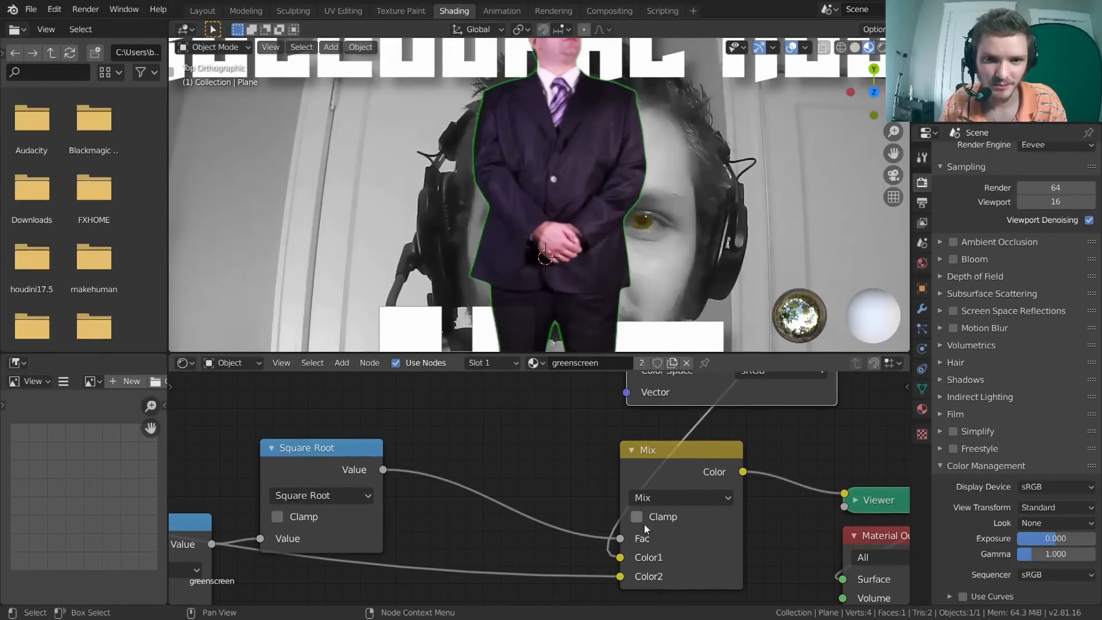
ctrl+shift+click(351, 448)
scroll(482, 150, up, 5)
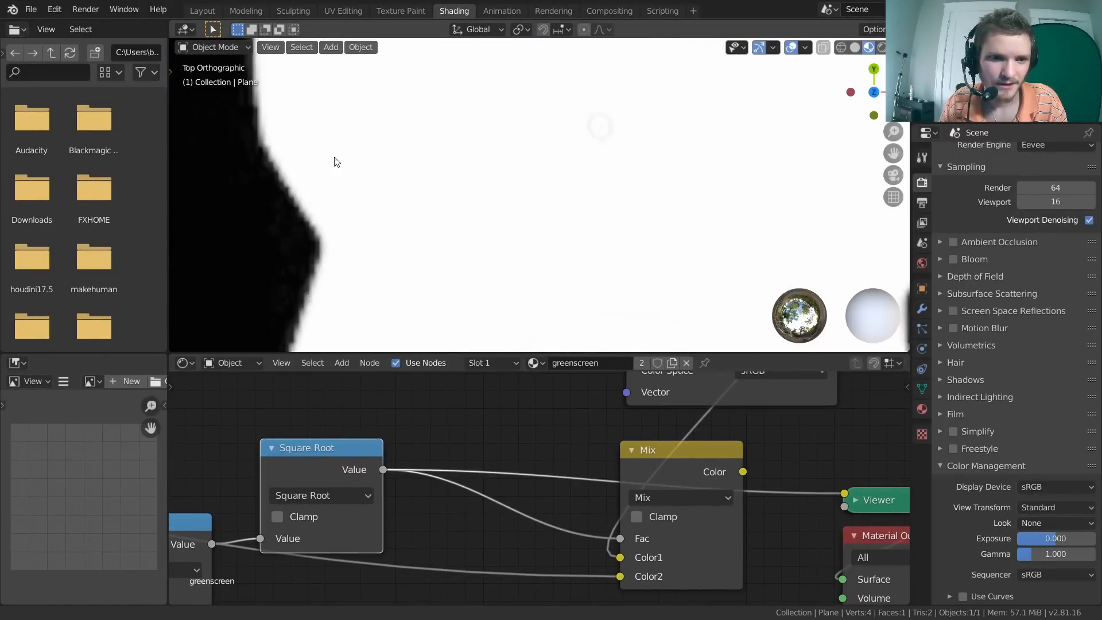
shift+middle_drag(334, 158, 530, 205)
scroll(530, 204, up, 5)
scroll(530, 204, down, 11)
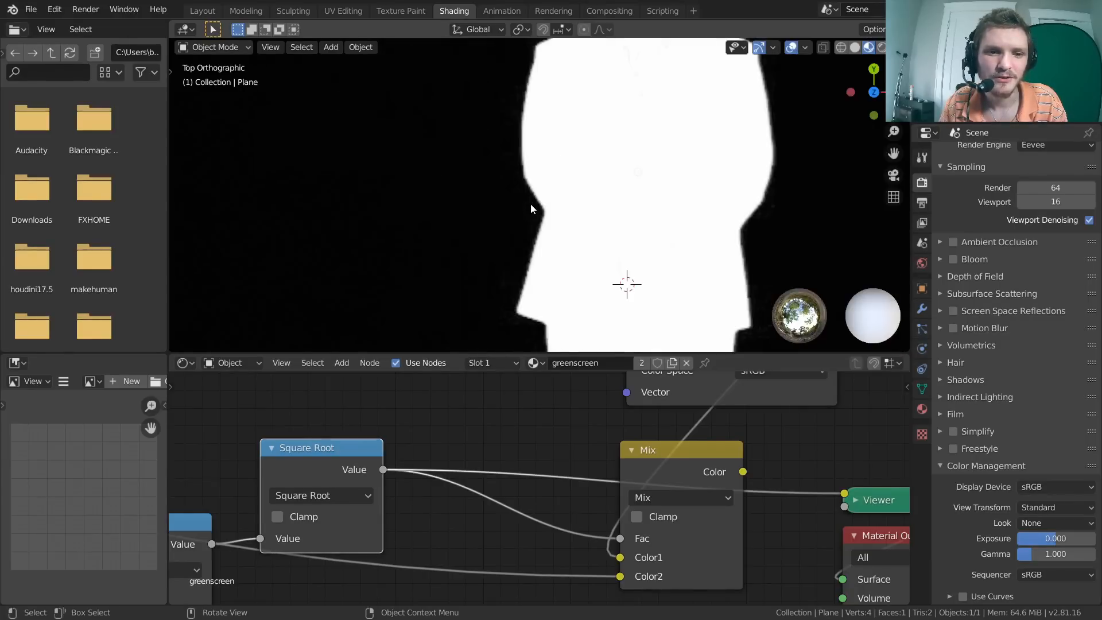
scroll(431, 223, down, 7)
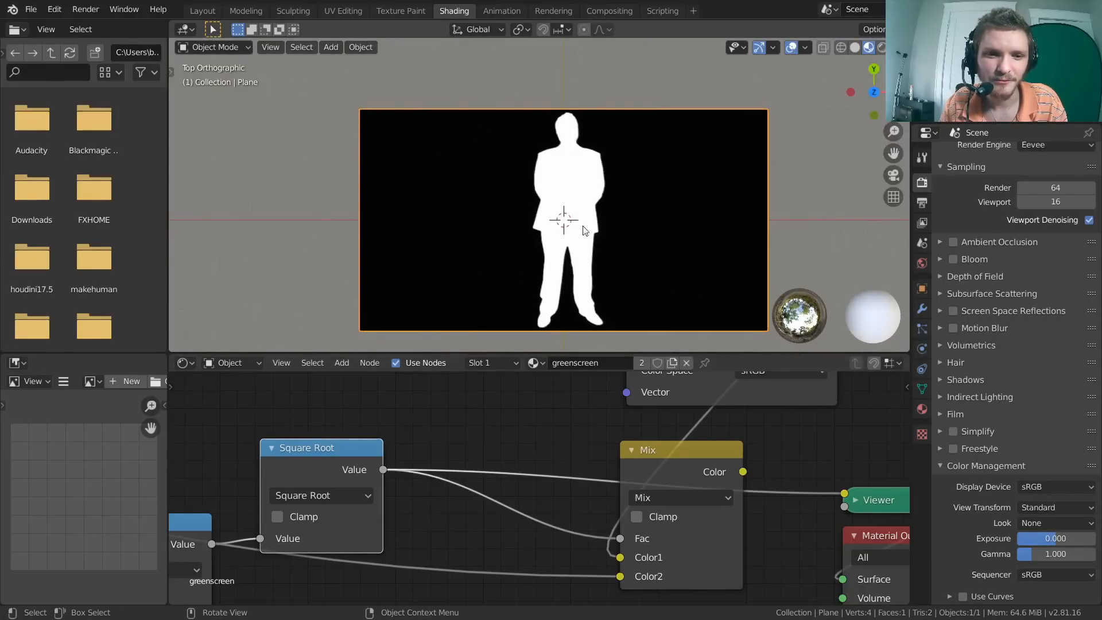
scroll(549, 197, up, 10)
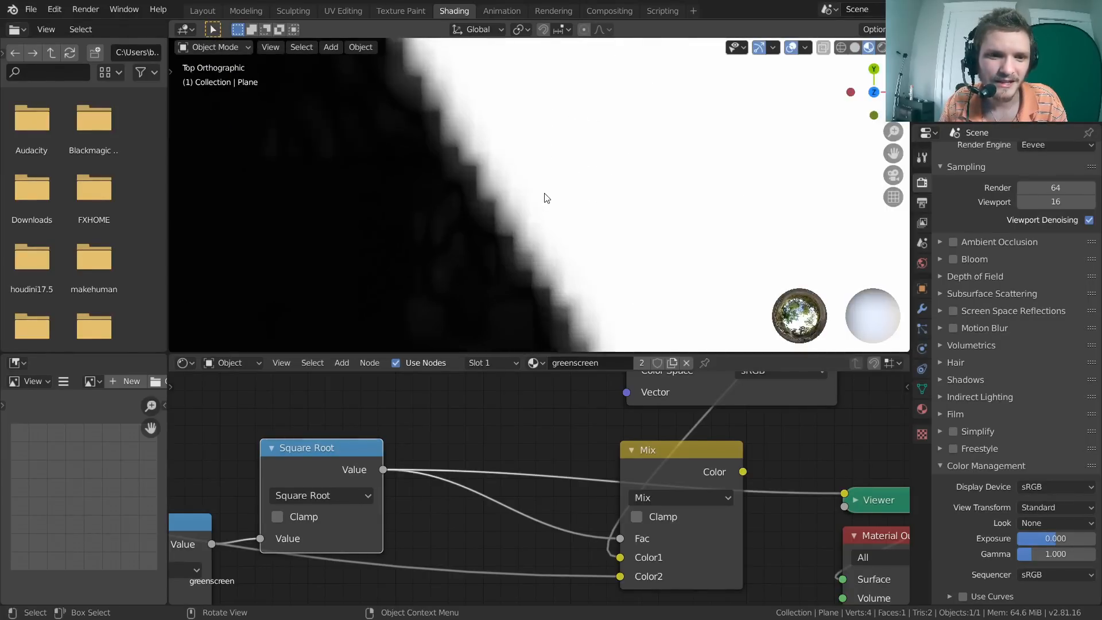
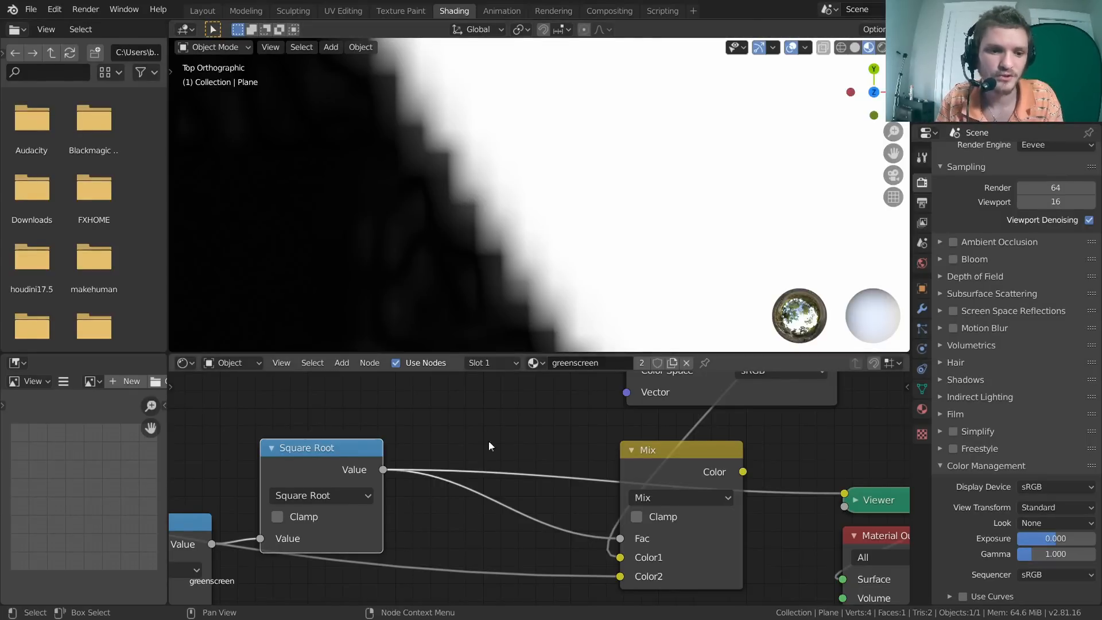
Reposition the Square Root node between the last Add node and the Mix node
scroll(487, 439, down, 3)
drag(365, 480, 348, 469)
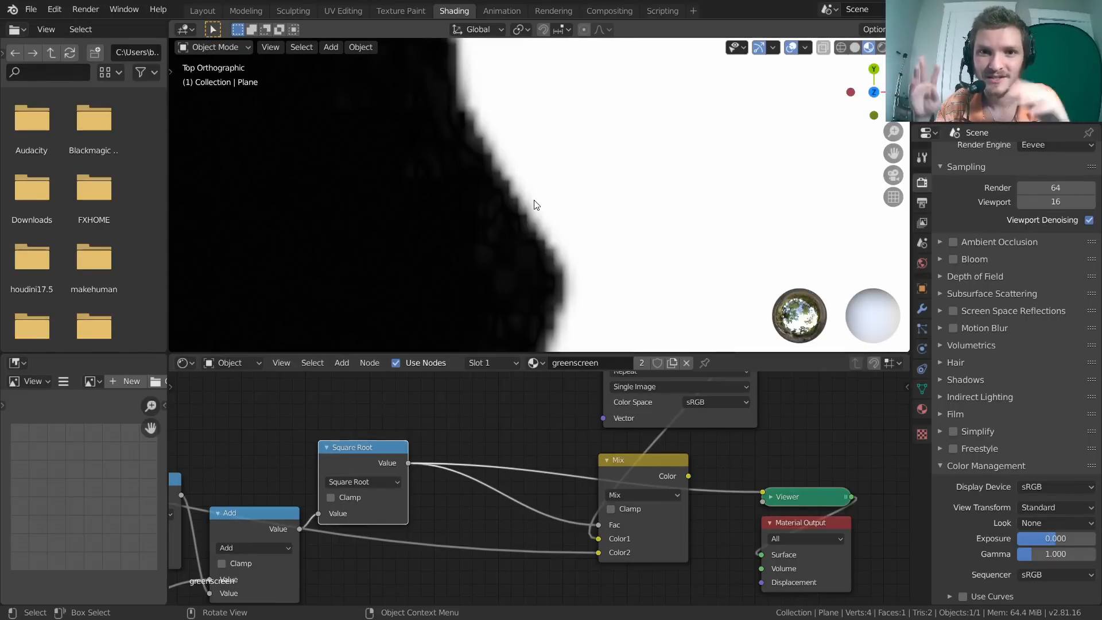
scroll(326, 432, up, 5)
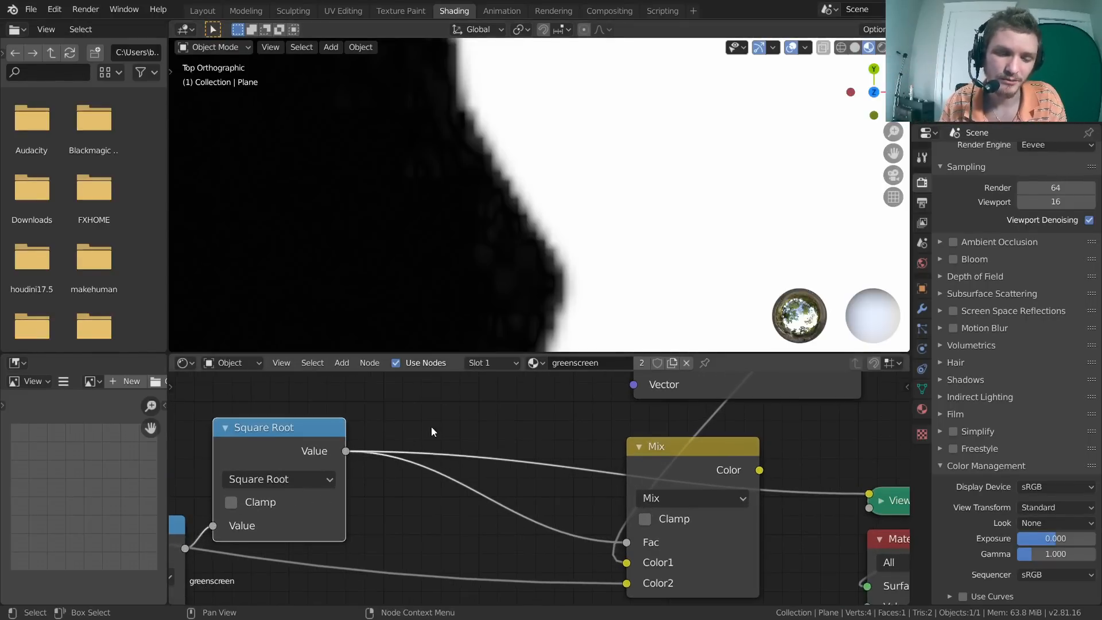
middle_drag(363, 454, 464, 475)
drag(390, 454, 378, 465)
scroll(562, 484, down, 7)
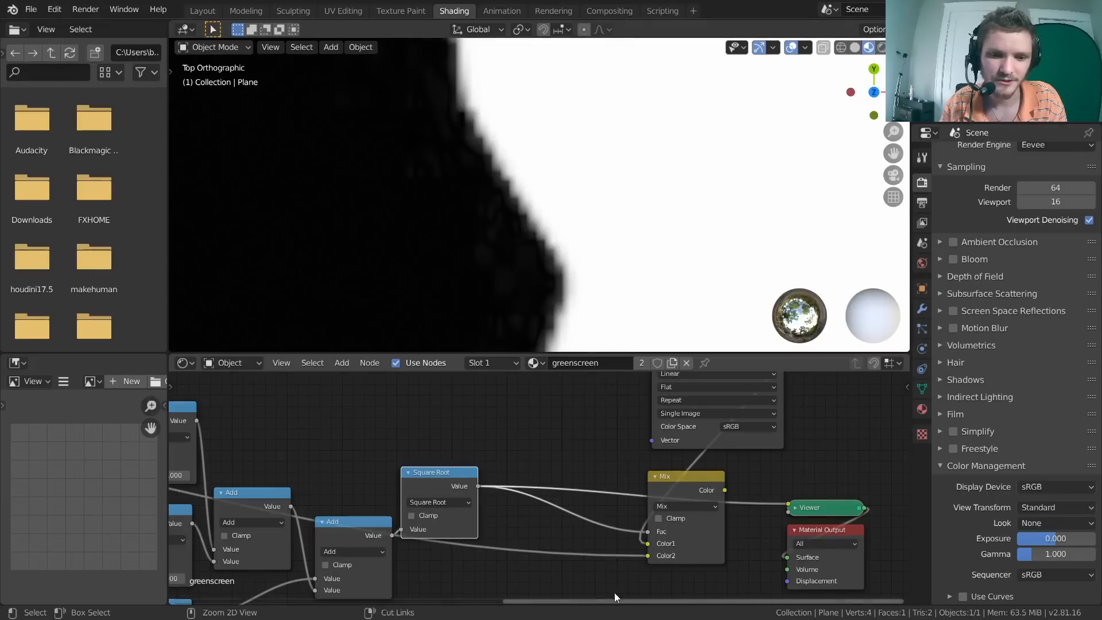
Move the thumbnail image node below the Square Root node
middle_drag(692, 450, 645, 532)
drag(657, 412, 457, 473)
middle_drag(556, 494, 598, 382)
drag(526, 388, 552, 414)
scroll(631, 428, up, 1)
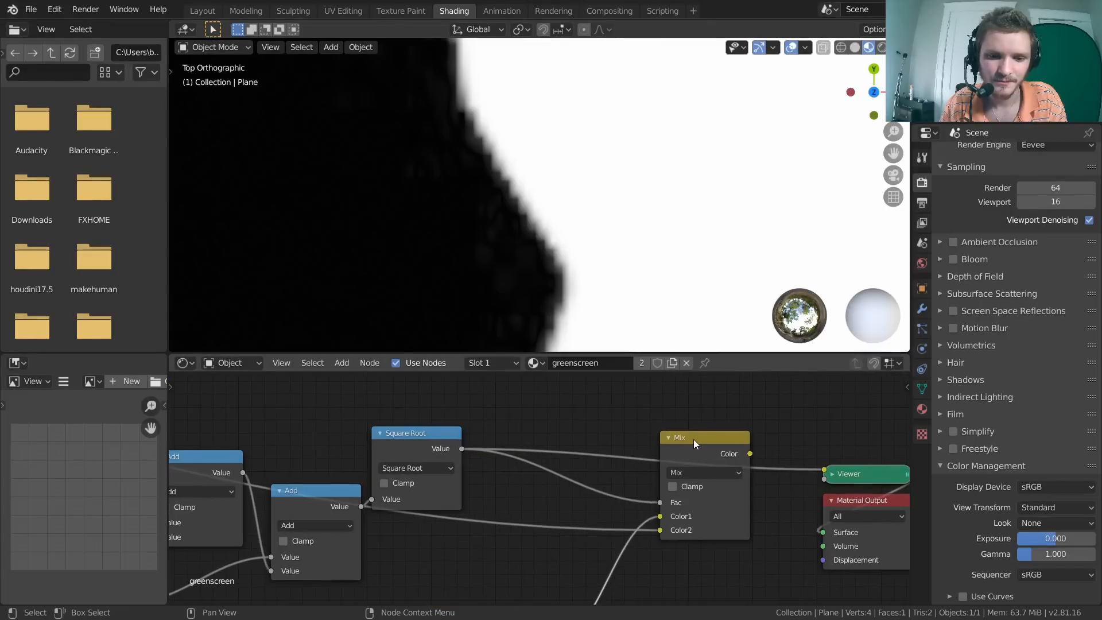
Lower the Mix and Square Root nodes and select the color-distance node chain
drag(693, 439, 710, 493)
scroll(565, 436, up, 5)
middle_drag(368, 430, 446, 445)
drag(436, 433, 463, 471)
scroll(367, 464, down, 12)
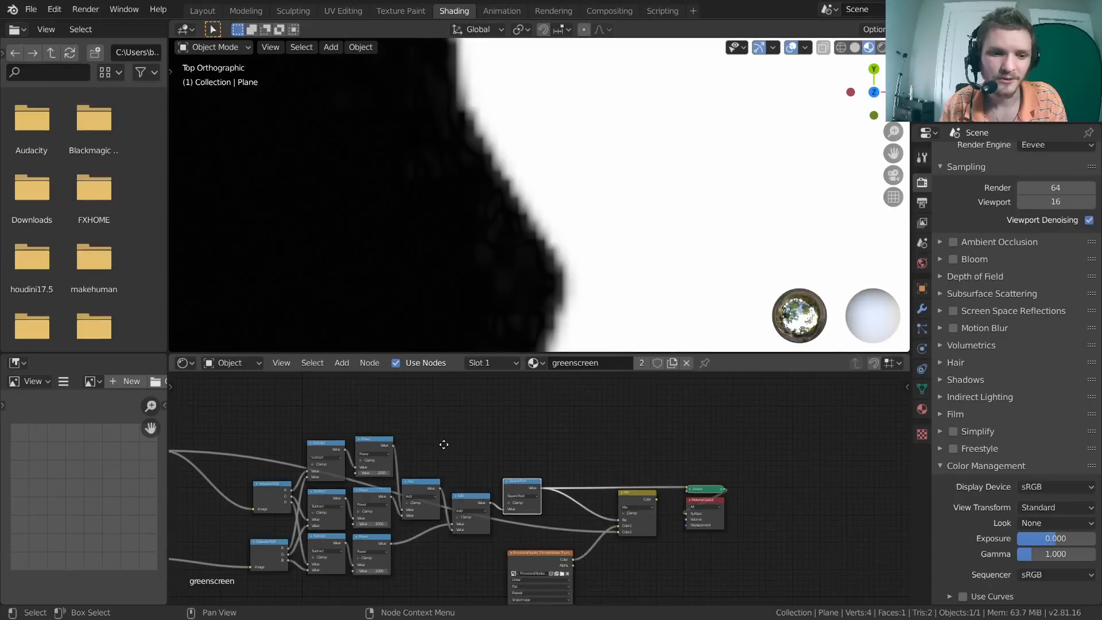
middle_drag(443, 446, 489, 426)
drag(557, 411, 281, 531)
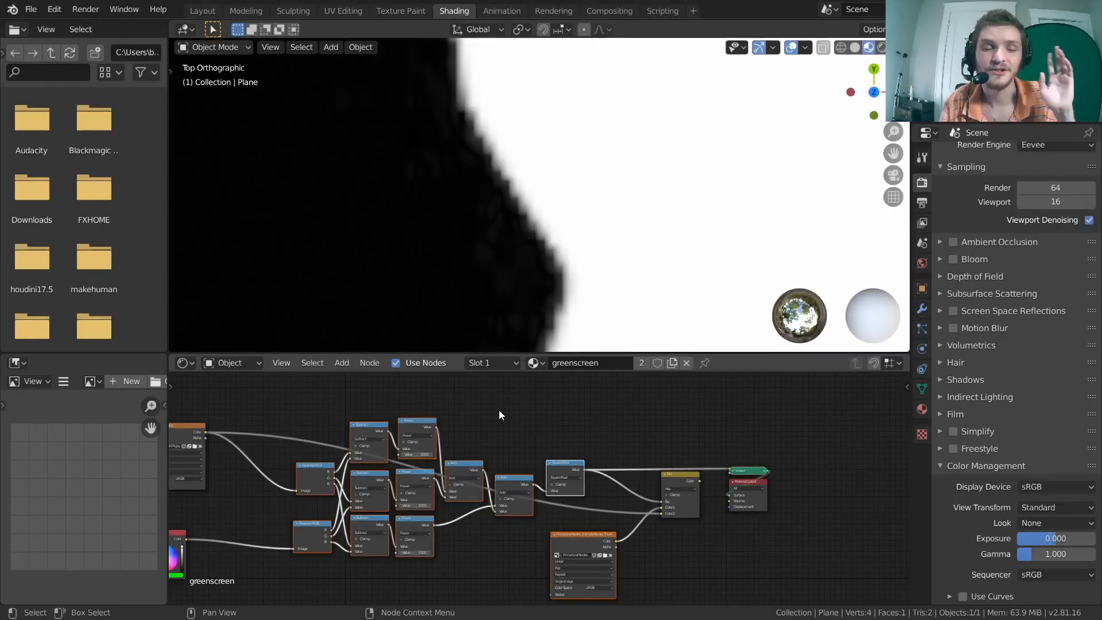
Duplicate the Square Root node and insert the copy on the link between Square Root and the Mix node's Fac
scroll(615, 443, up, 4)
middle_drag(659, 494, 520, 498)
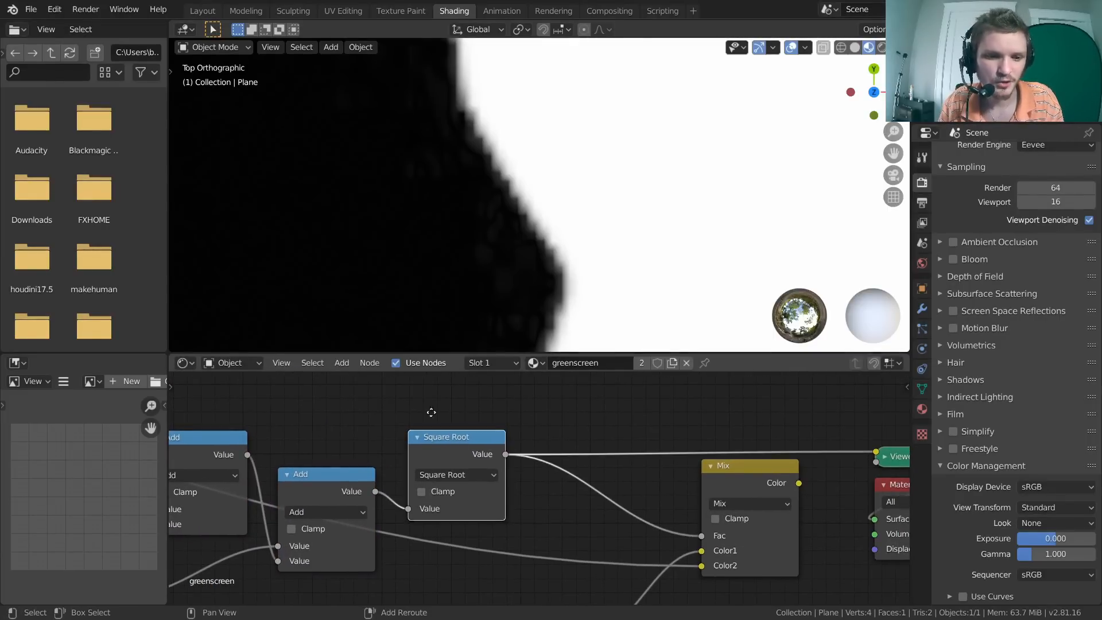
key(shift+d)
click(597, 480)
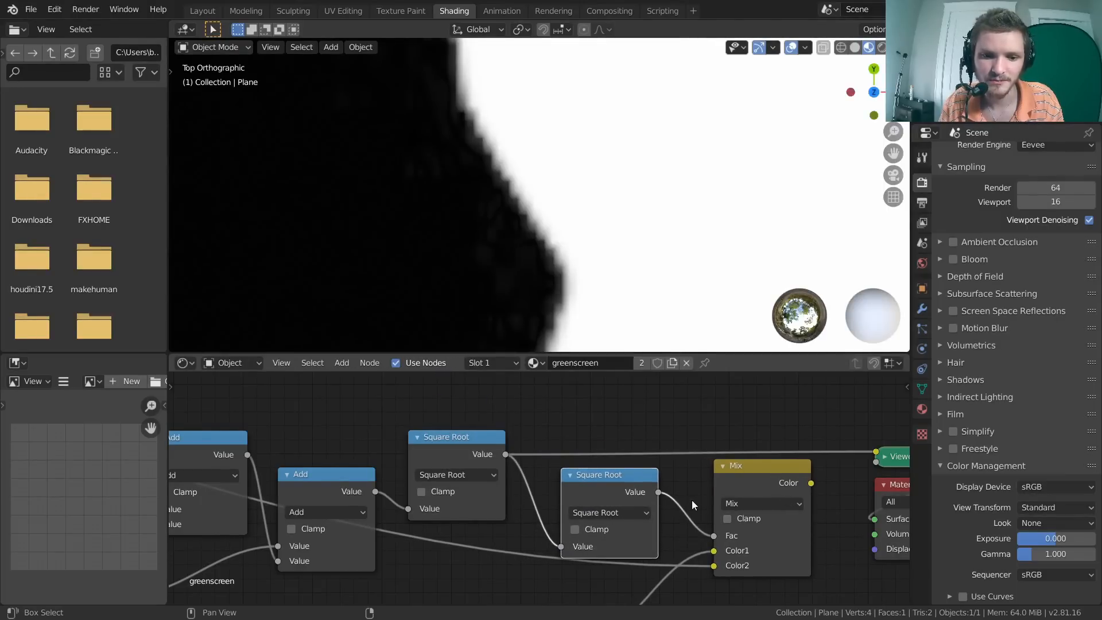
Preview the duplicated math node's output and change its operation to Greater Than
scroll(691, 501, up, 3)
middle_drag(687, 503, 593, 407)
ctrl+shift+click(645, 478)
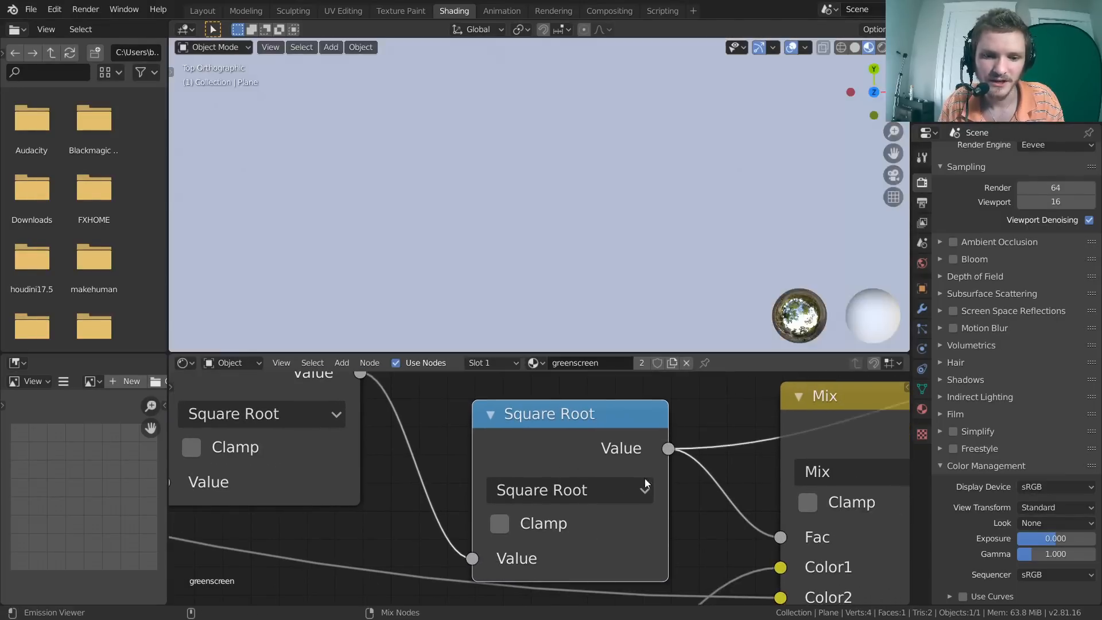
scroll(562, 457, down, 1)
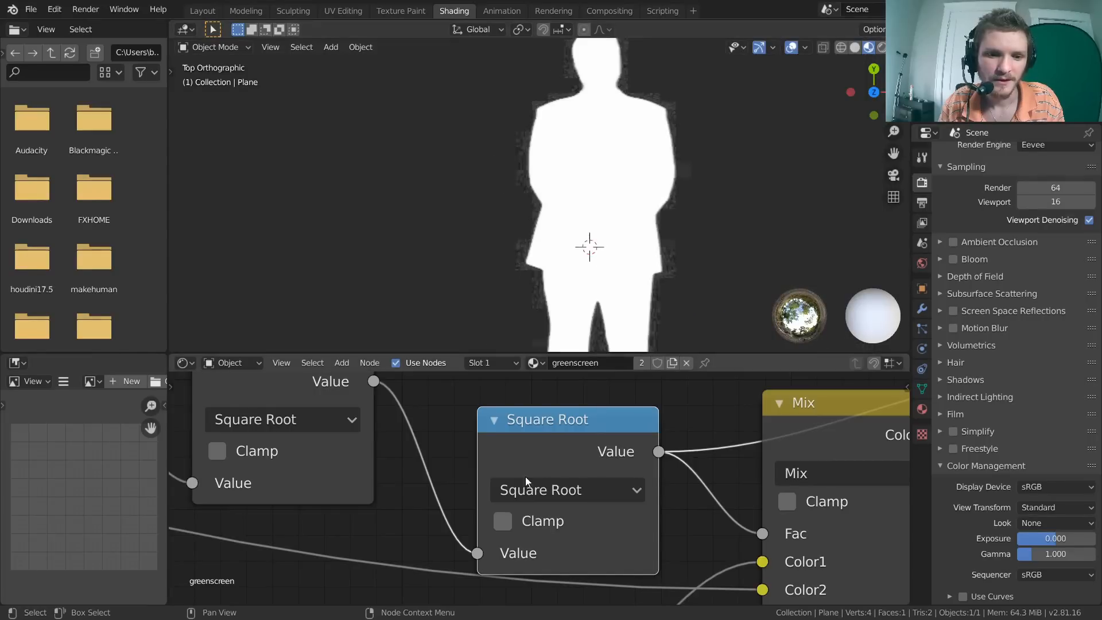
click(535, 492)
click(535, 128)
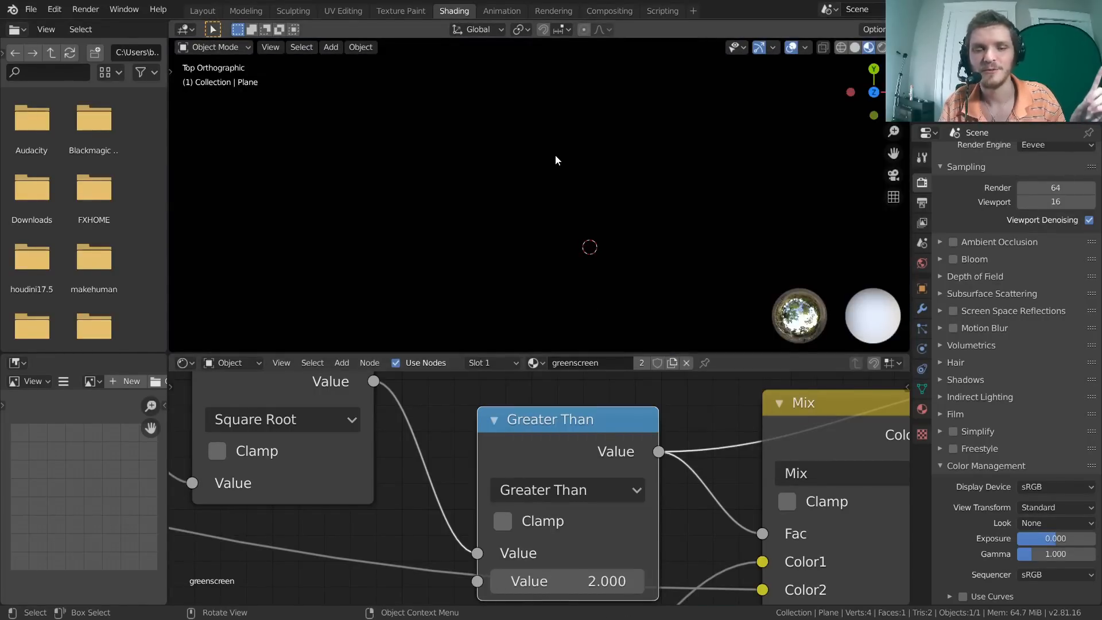
Raise the Greater Than node slightly and set its threshold value to 1
scroll(534, 439, down, 2)
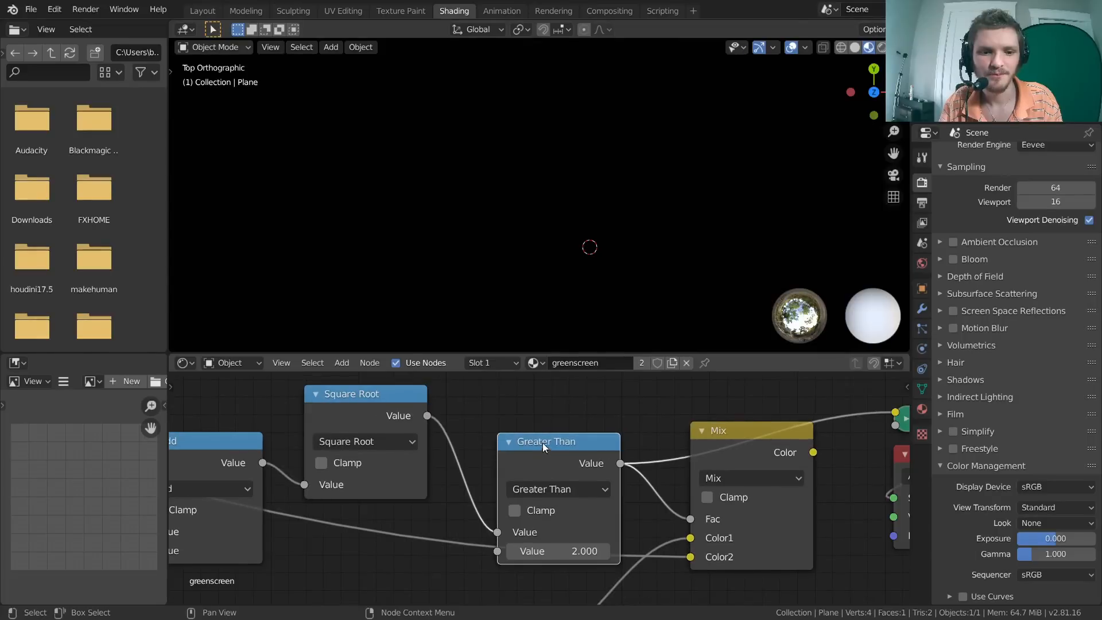
drag(542, 443, 537, 407)
middle_drag(436, 451, 485, 470)
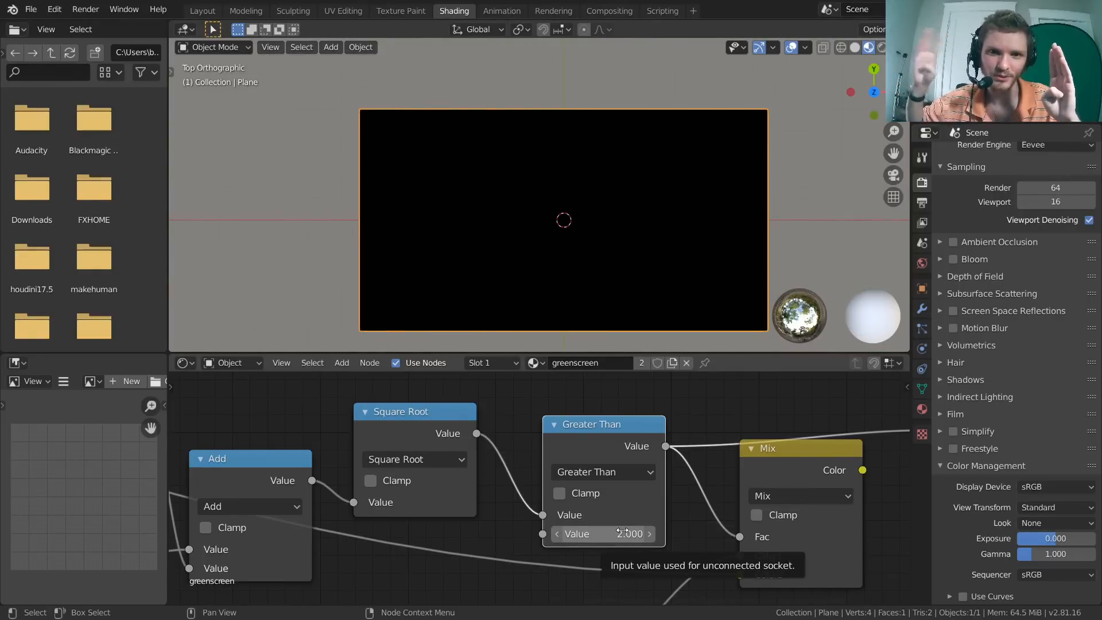
scroll(623, 532, up, 2)
click(658, 558)
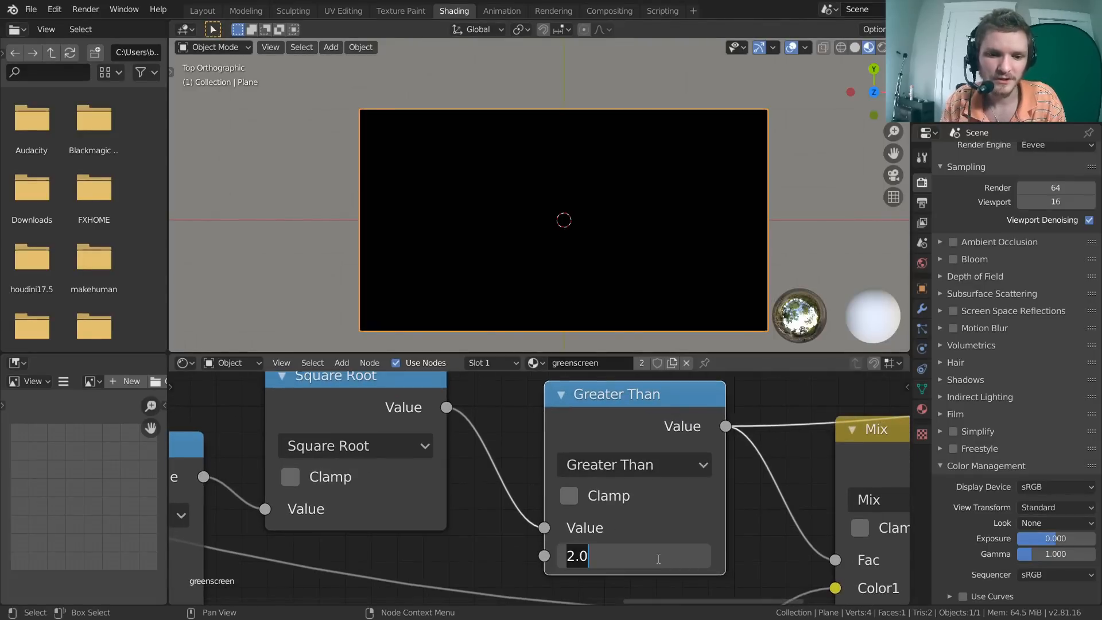
text(1)
key(Return)
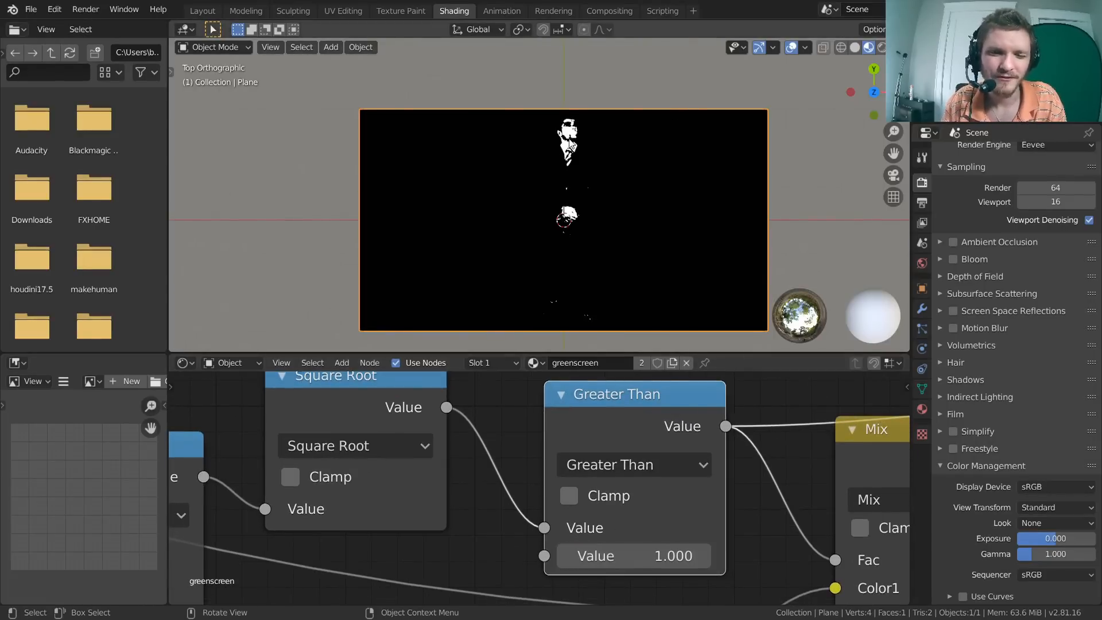
Examine the thresholded black-and-white mask up close and review the RGB key color and the rest of the node chain
scroll(580, 109, up, 5)
scroll(614, 213, down, 2)
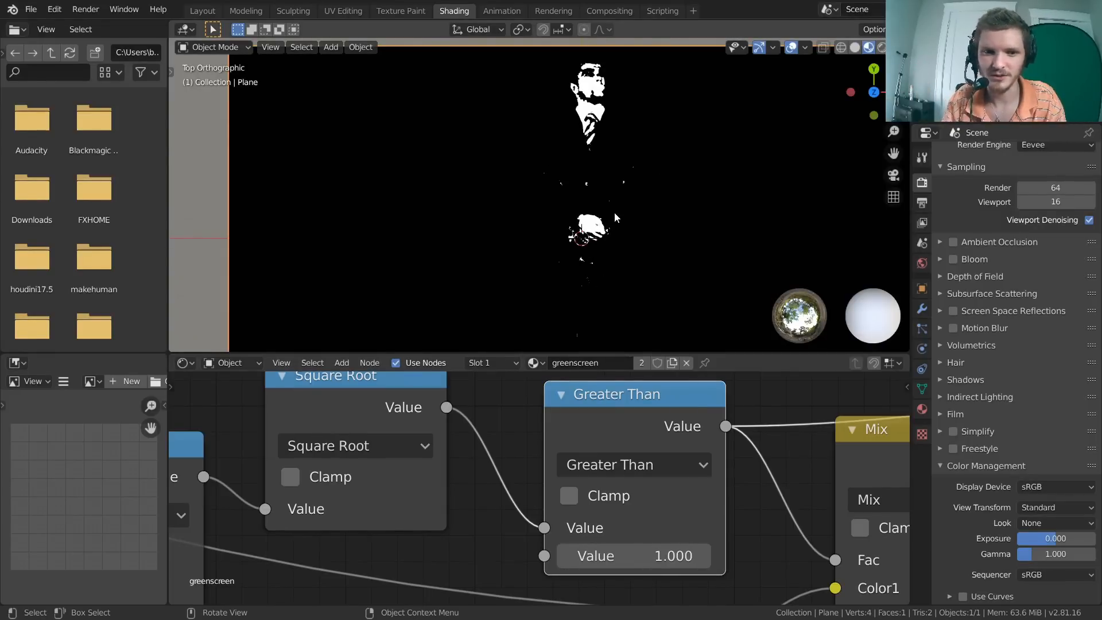
scroll(614, 213, up, 2)
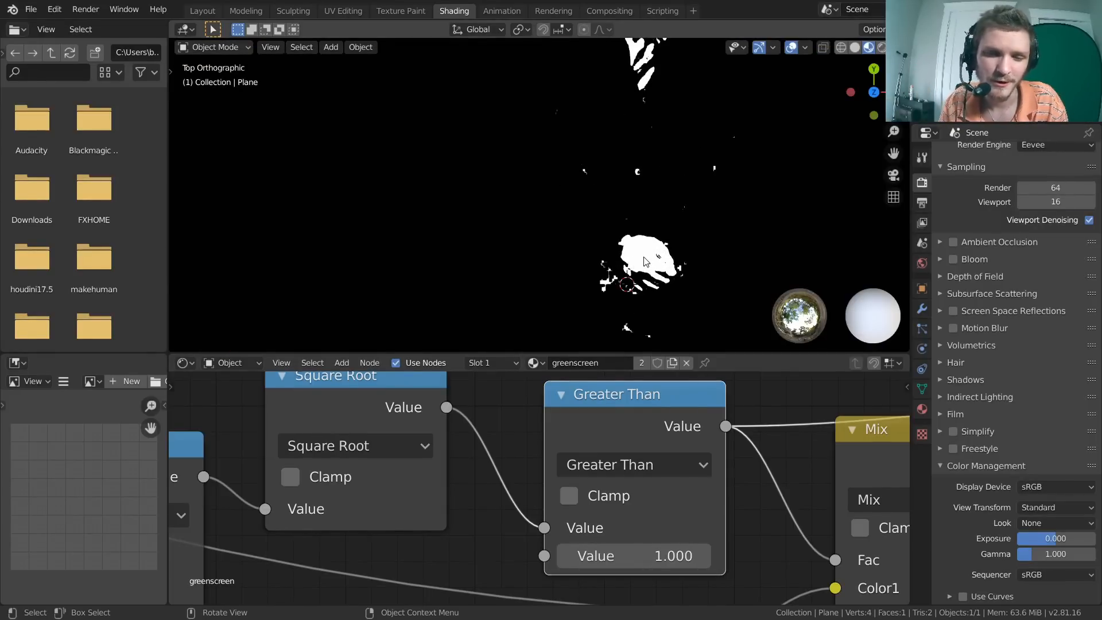
scroll(644, 258, up, 3)
shift+middle_drag(720, 278, 563, 341)
scroll(581, 234, down, 2)
scroll(582, 239, down, 3)
scroll(489, 437, down, 12)
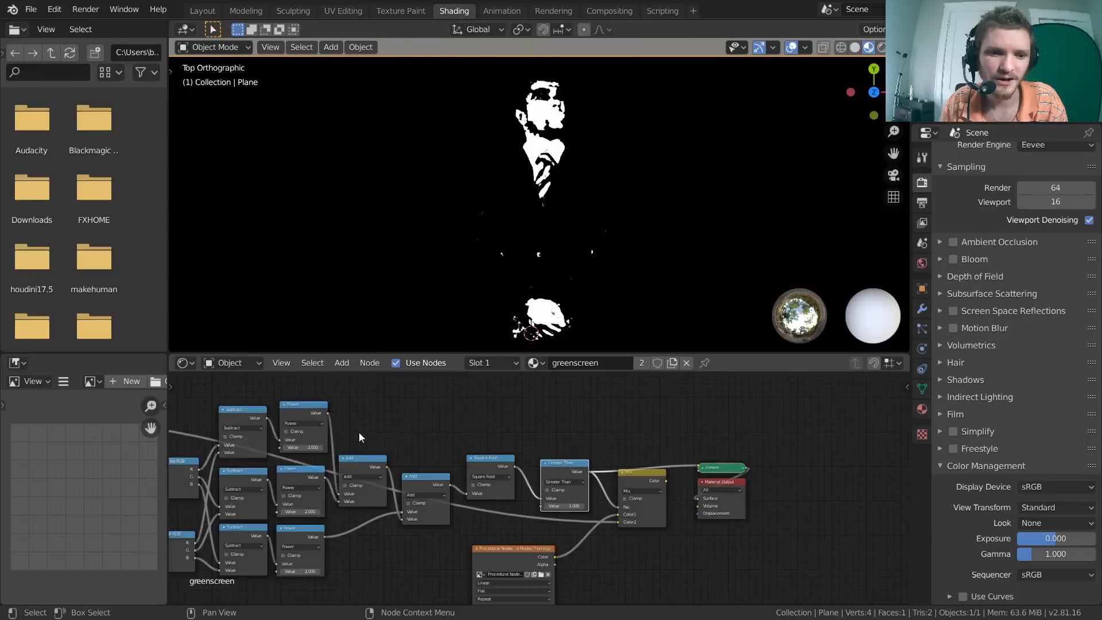
middle_drag(359, 436, 804, 354)
scroll(446, 517, up, 11)
middle_drag(347, 517, 540, 495)
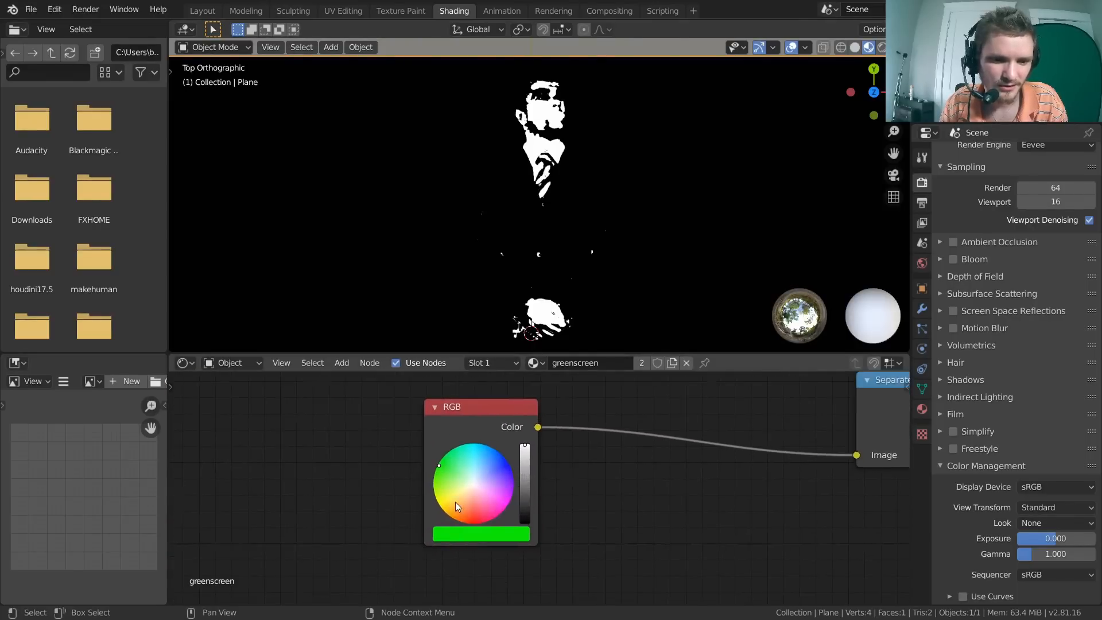
scroll(395, 455, up, 2)
scroll(554, 538, down, 9)
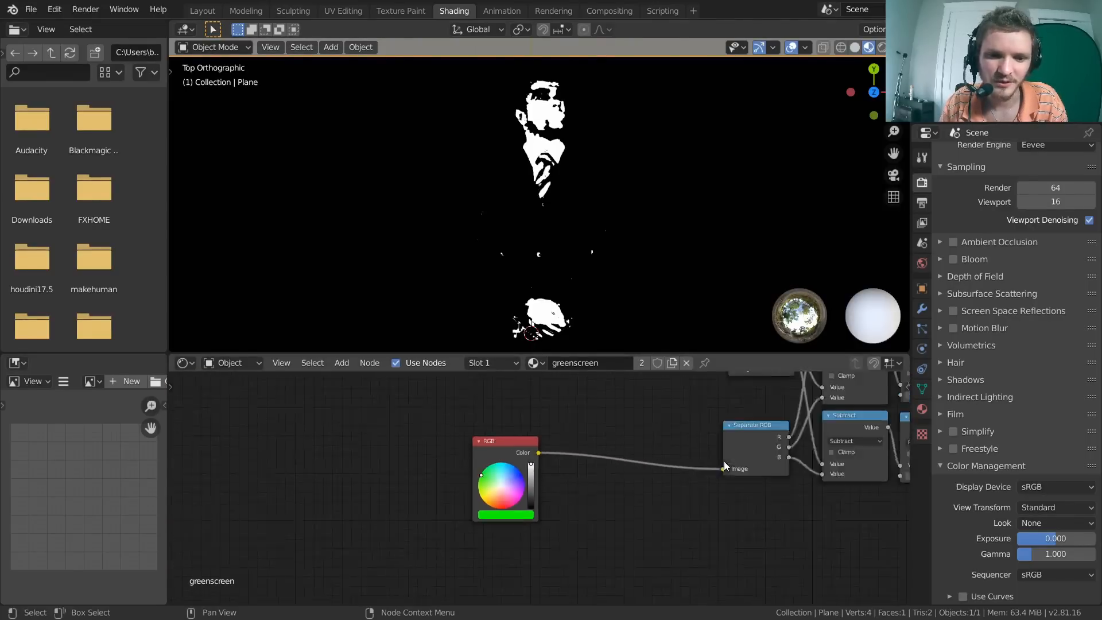
middle_drag(853, 464, 267, 507)
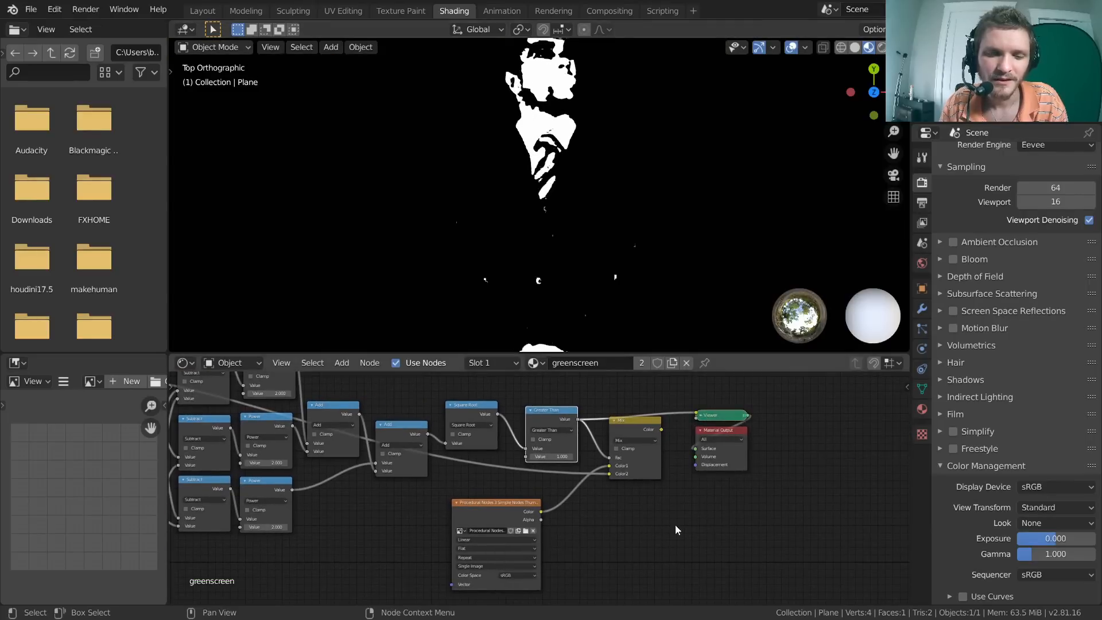
scroll(556, 492, up, 3)
scroll(556, 492, up, 2)
scroll(549, 181, down, 6)
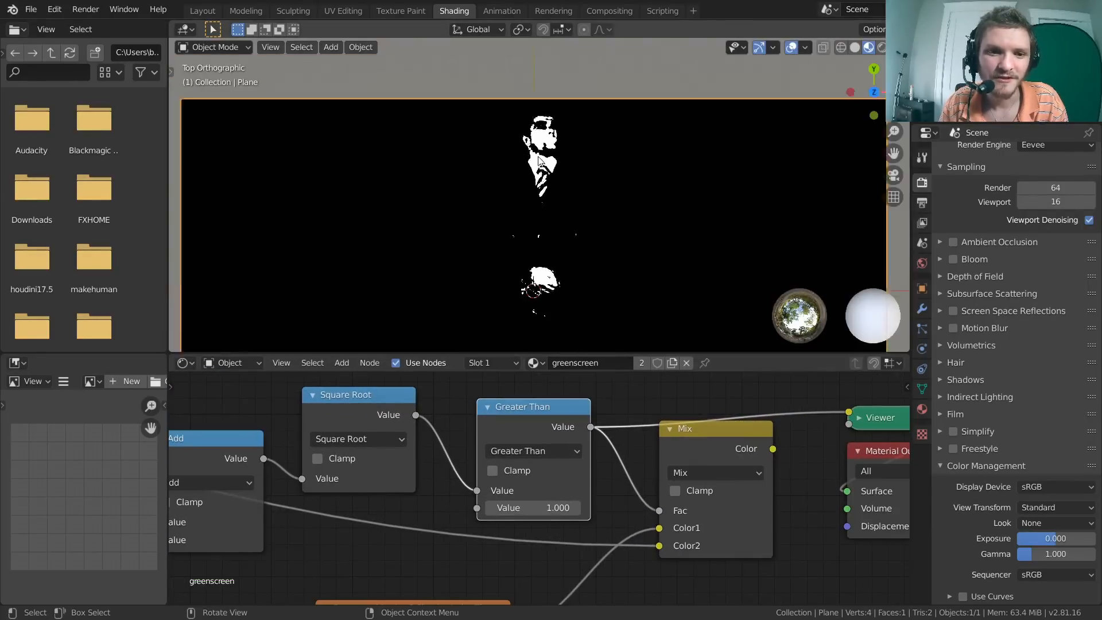
Try Greater Than threshold values from 0 up to 0.300 while checking the mask edge up close
scroll(556, 484, up, 1)
click(486, 510)
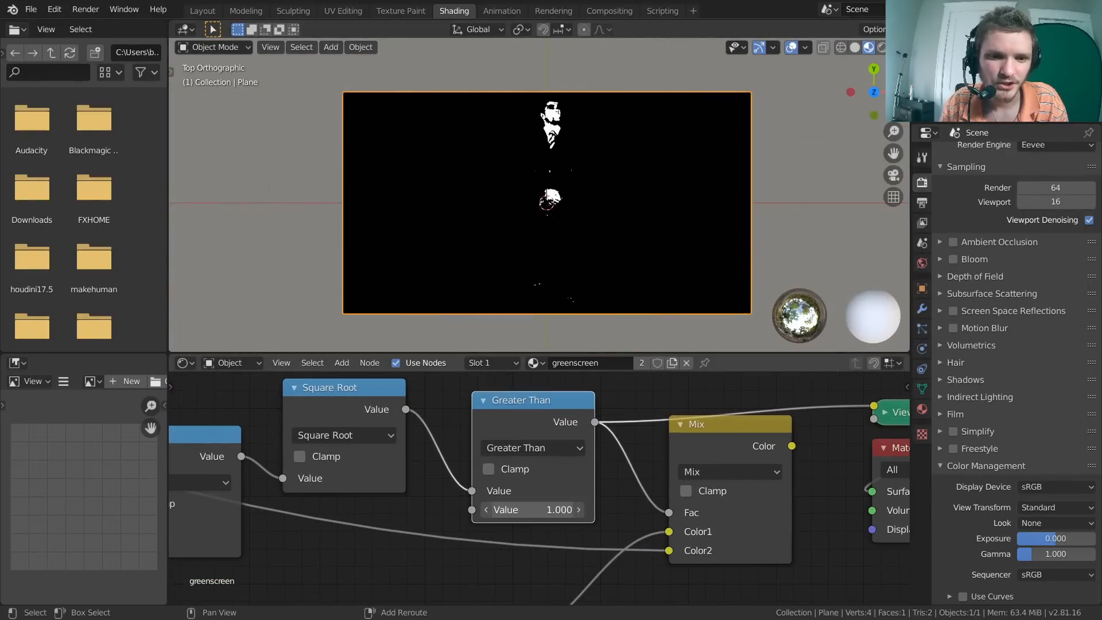
mouse_move(531, 510)
mouse_down()
mouse_move(511, 509)
mouse_move(551, 509)
mouse_move(528, 510)
mouse_up()
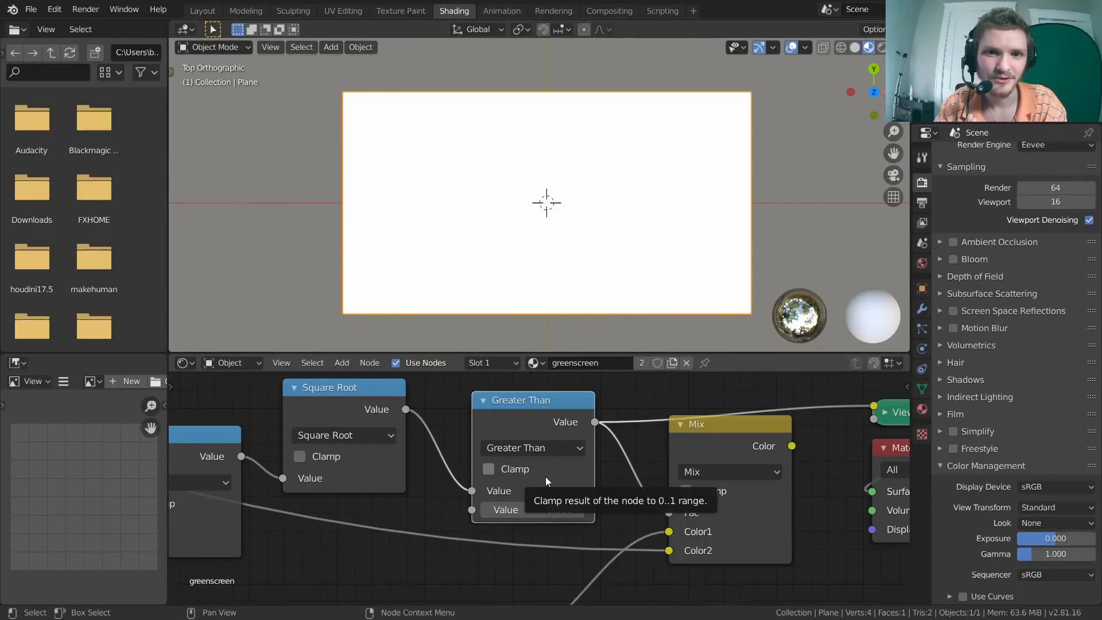
scroll(548, 189, up, 5)
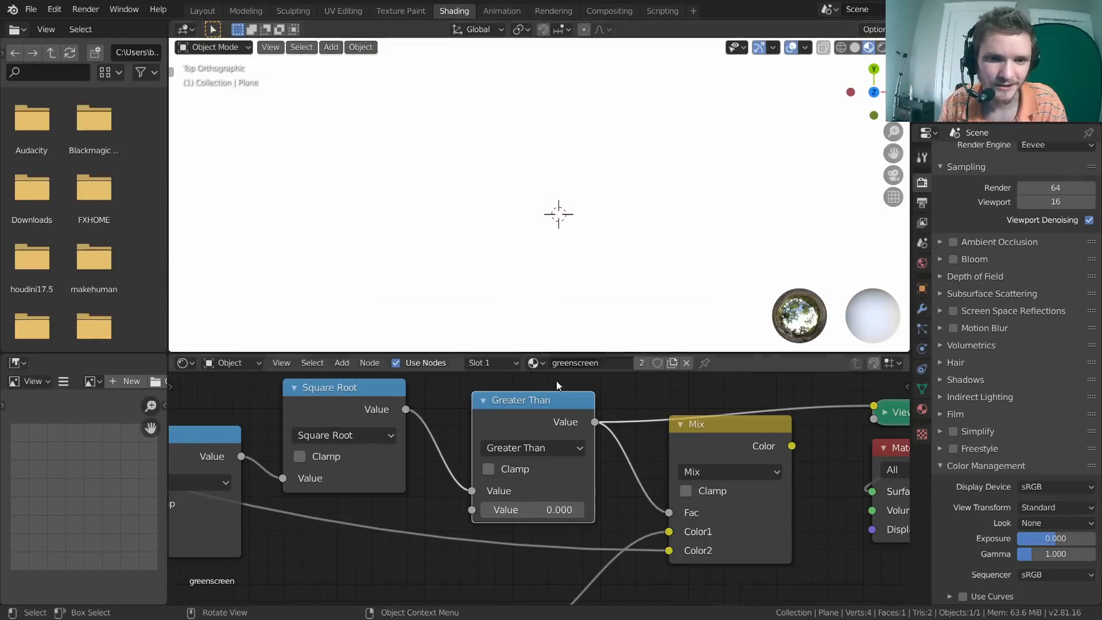
drag(531, 510, 540, 510)
scroll(573, 201, up, 8)
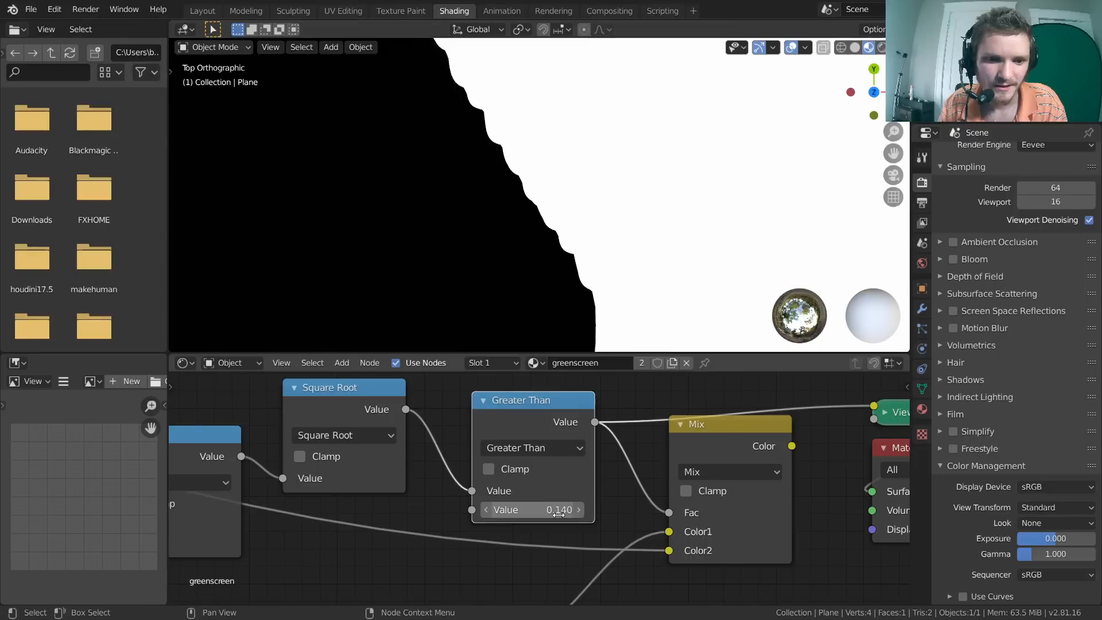
mouse_move(534, 509)
mouse_down()
mouse_move(573, 510)
mouse_move(527, 510)
mouse_move(538, 509)
mouse_up()
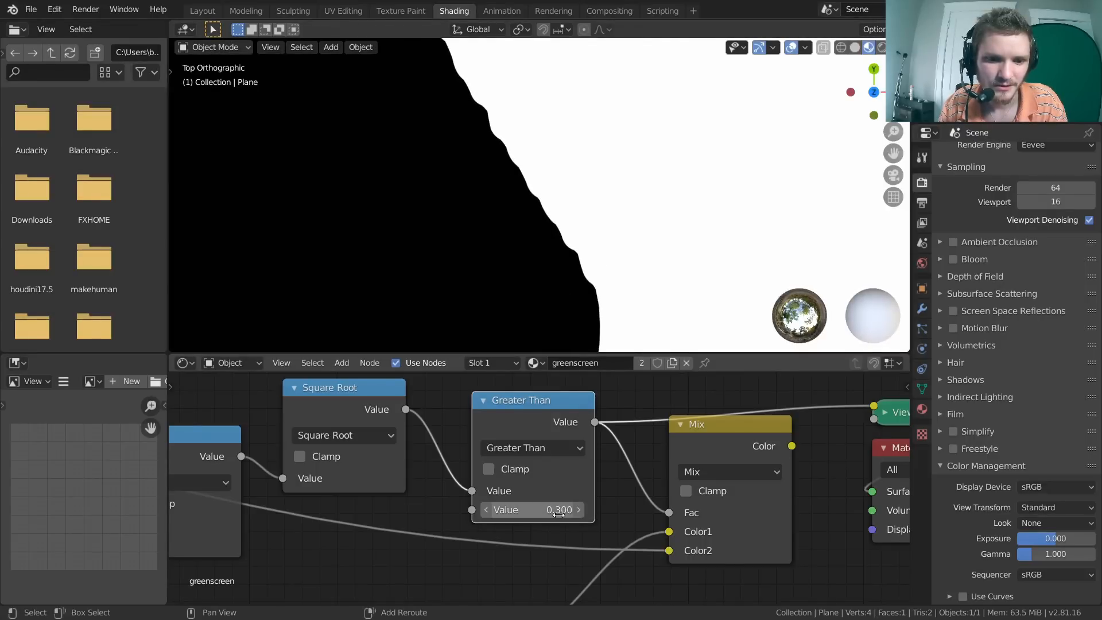
Preview the Mix node's output and inspect the edges of the keyed figure against the background image
scroll(581, 487, down, 4)
ctrl+shift+click(652, 456)
scroll(573, 157, down, 10)
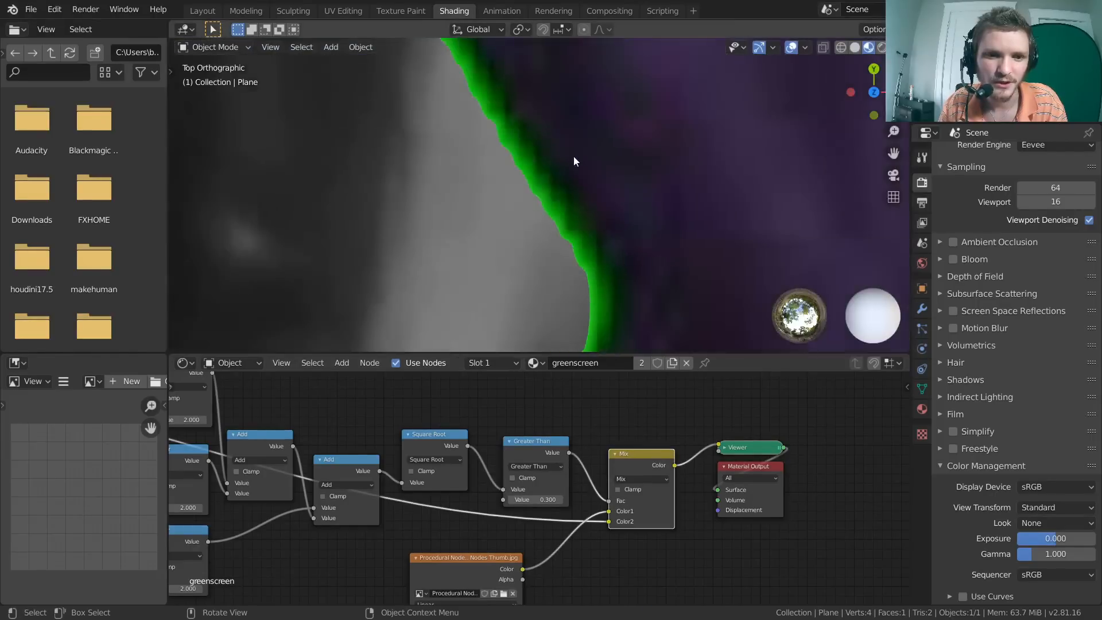
scroll(561, 150, up, 10)
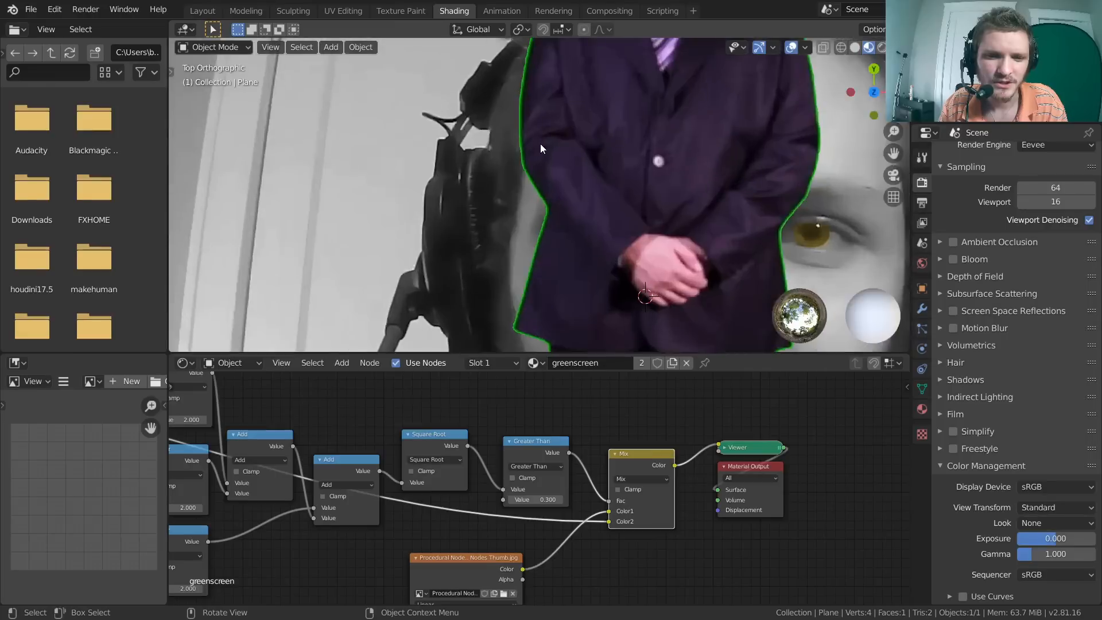
Fine-tune the Greater Than threshold to 0.910 and check the whole composited image
shift+drag(545, 497, 570, 499)
scroll(646, 212, down, 3)
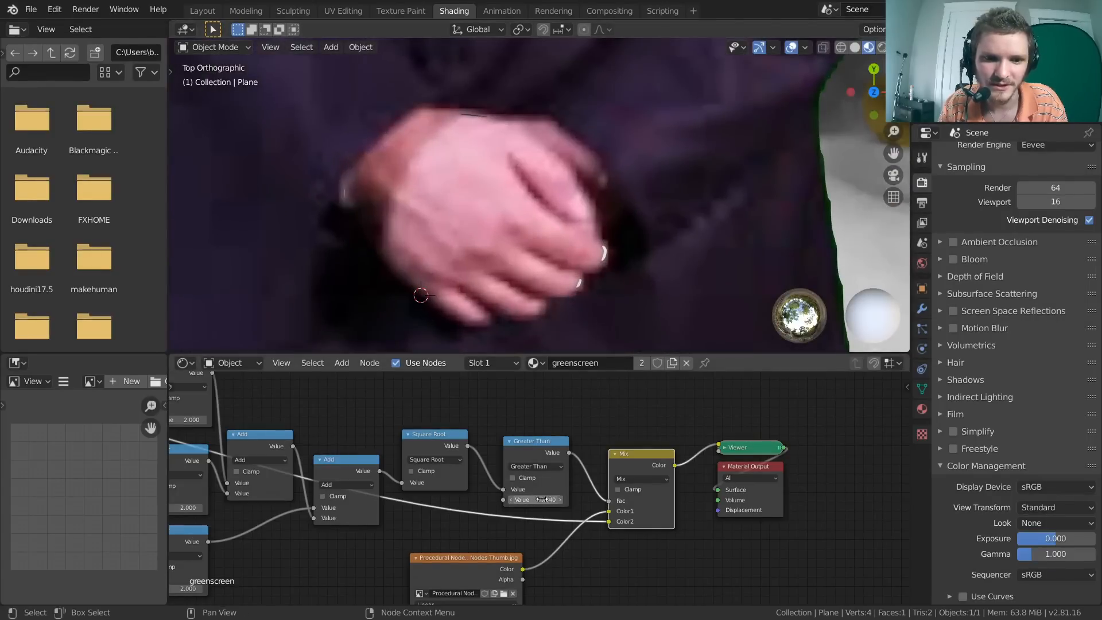
mouse_move(541, 499)
mouse_down()
mouse_move(568, 499)
mouse_move(543, 499)
mouse_up()
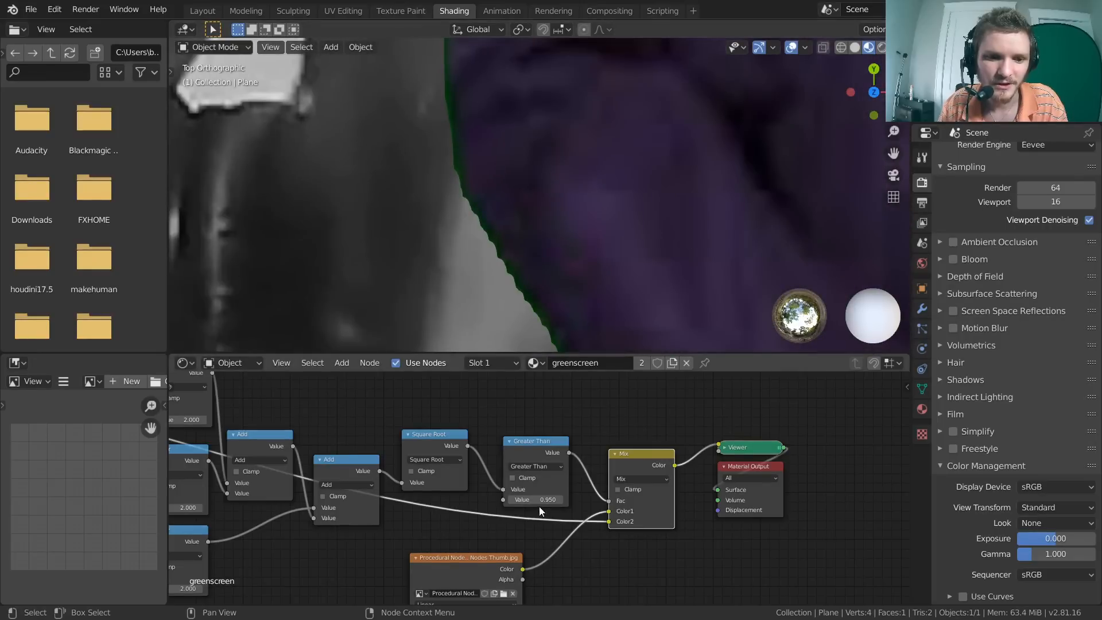
drag(541, 499, 548, 499)
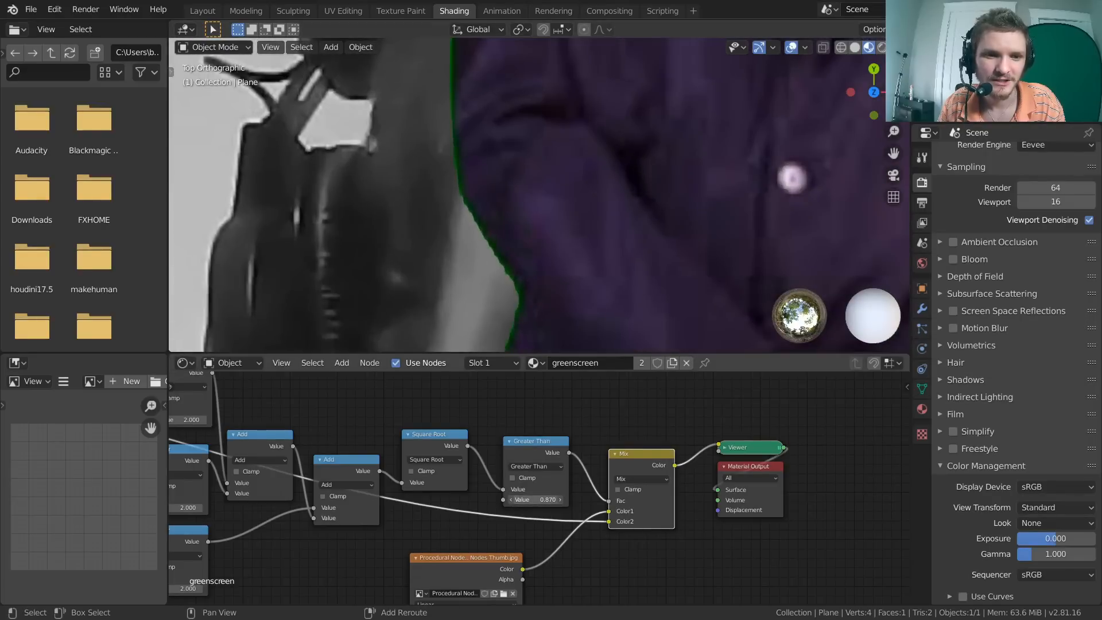
scroll(584, 269, down, 6)
shift+middle_drag(638, 122, 591, 191)
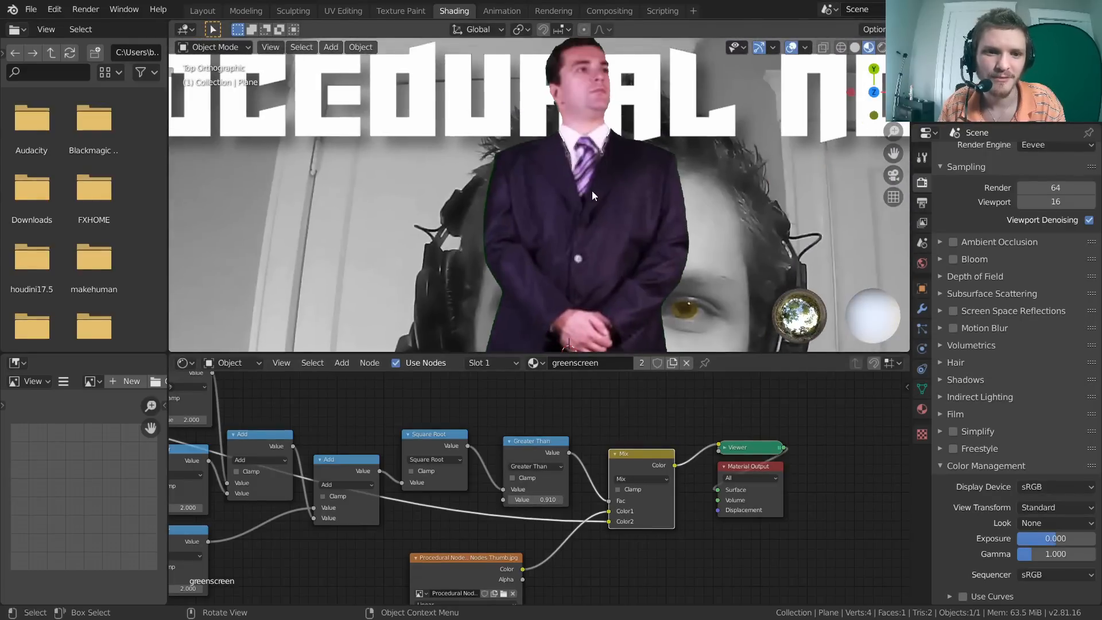
scroll(589, 193, down, 3)
shift+middle_drag(526, 277, 563, 125)
scroll(533, 182, down, 5)
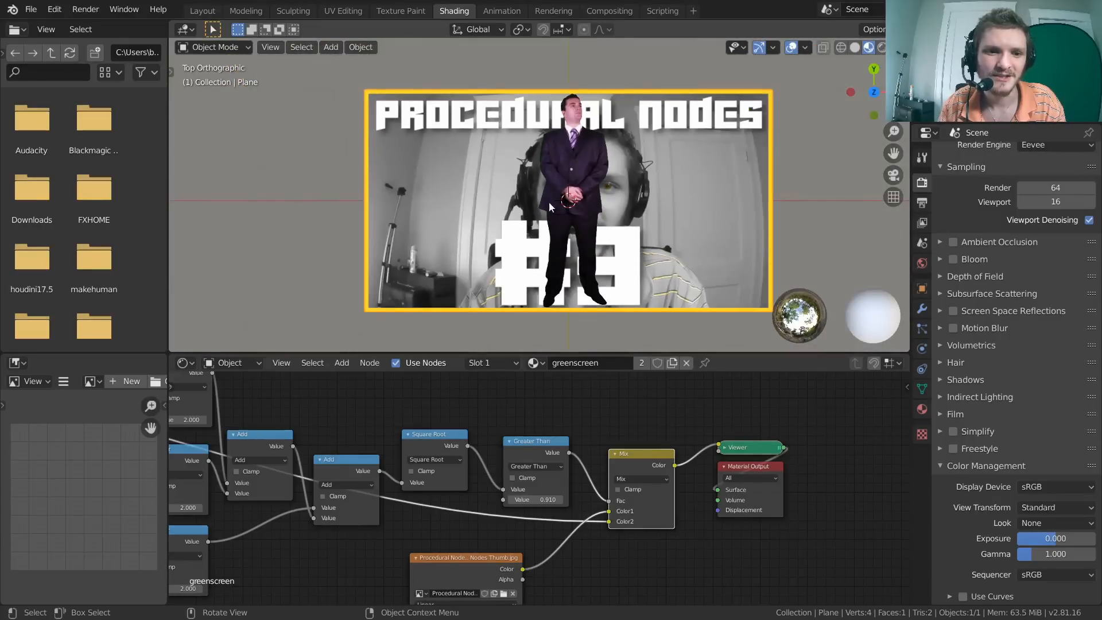
Mute and unmute the Greater Than node repeatedly to compare the figure's edges, leaving it enabled, and review the full node tree
click(538, 444)
key(m)
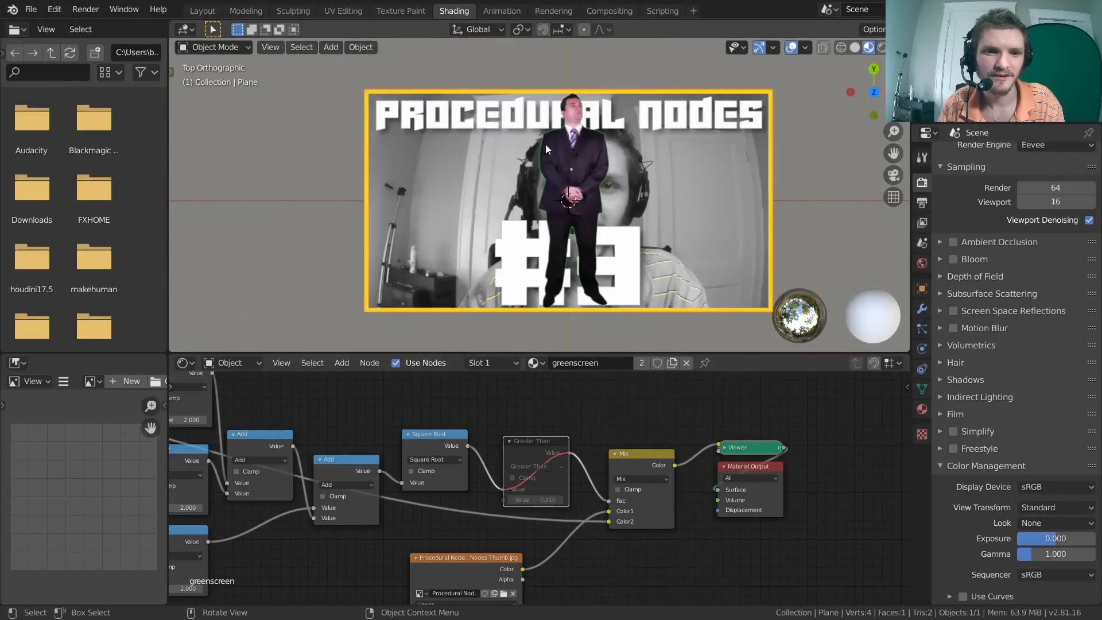
scroll(580, 133, up, 6)
right_click(550, 203)
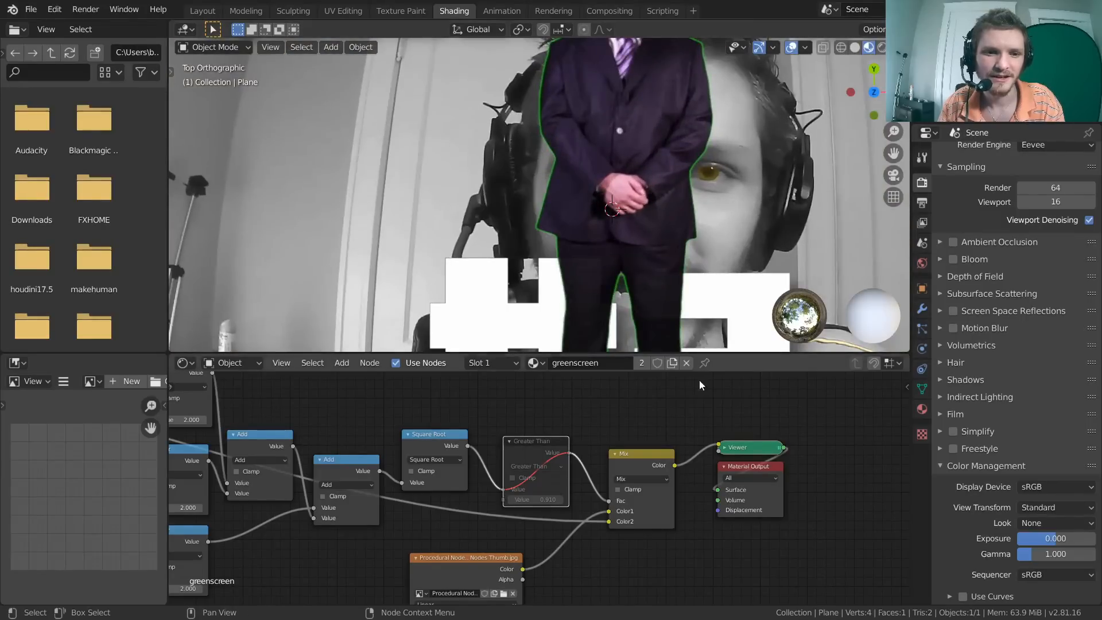
key(m)
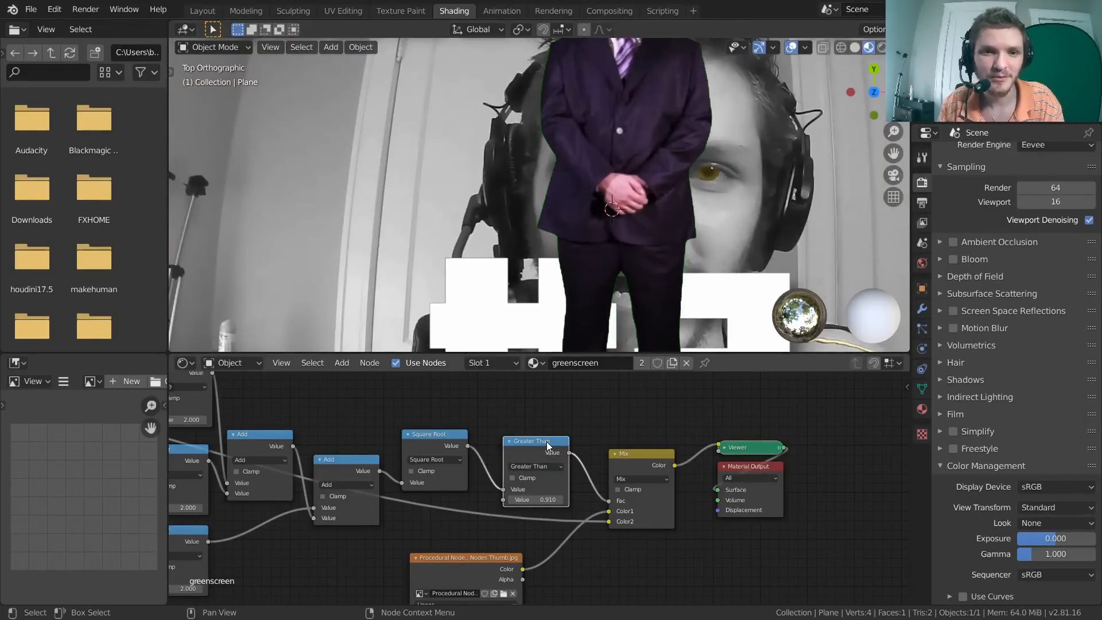
key(m)
scroll(547, 442, up, 3)
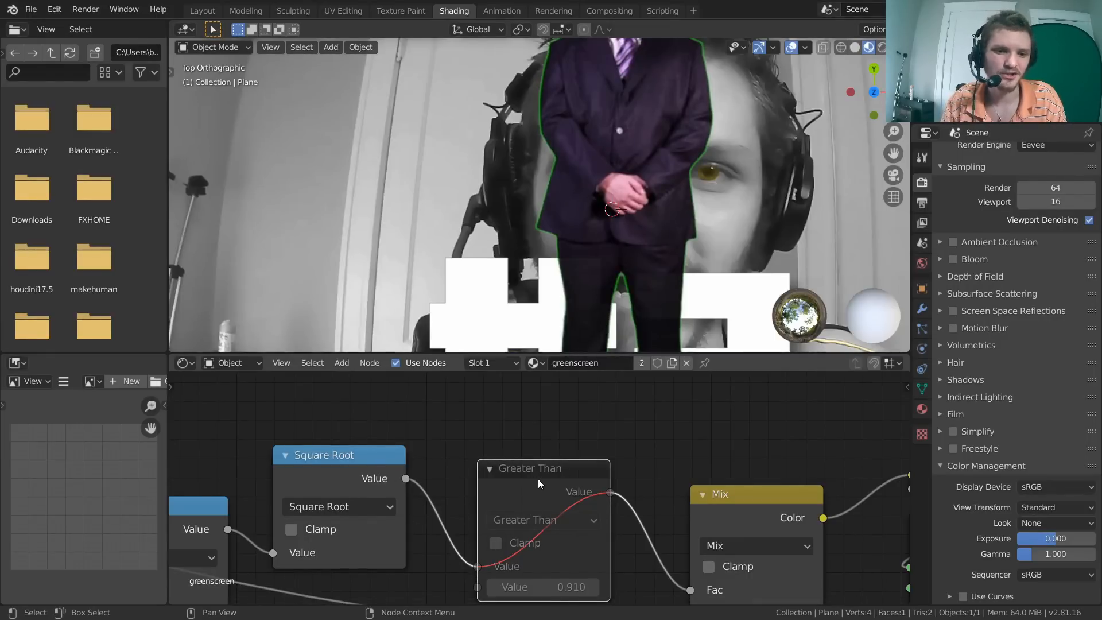
key(m)
key(m)
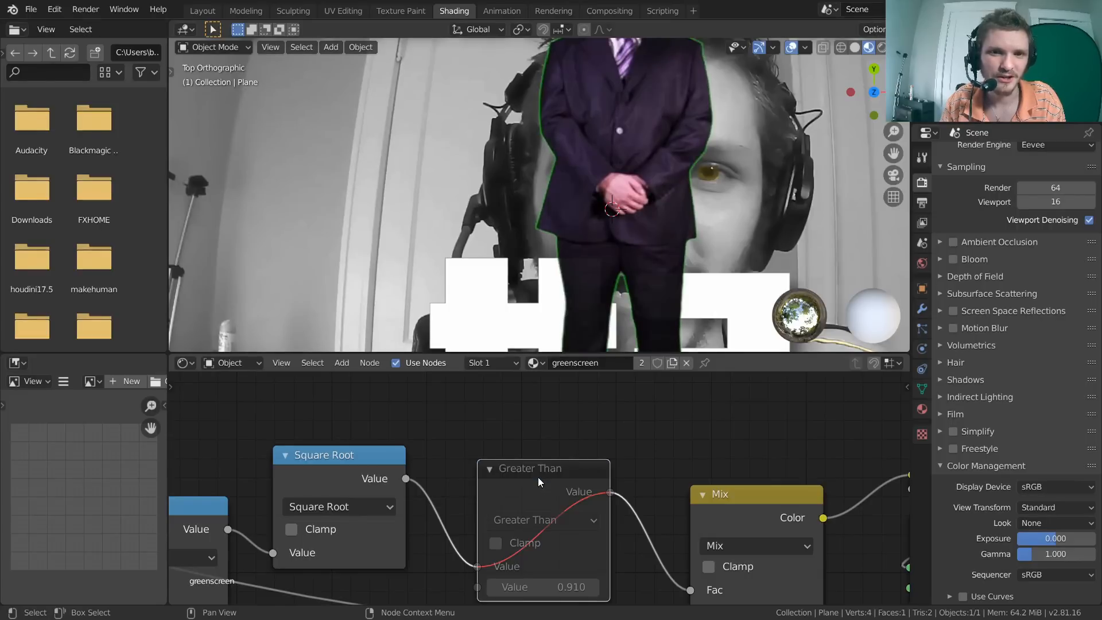
key(m)
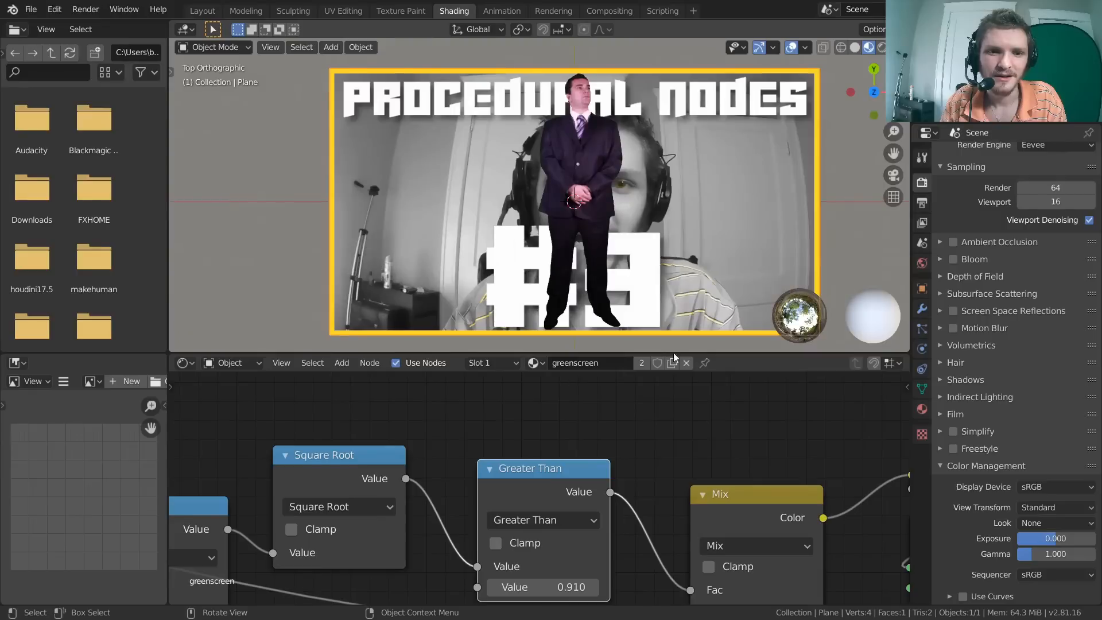
scroll(645, 395, down, 6)
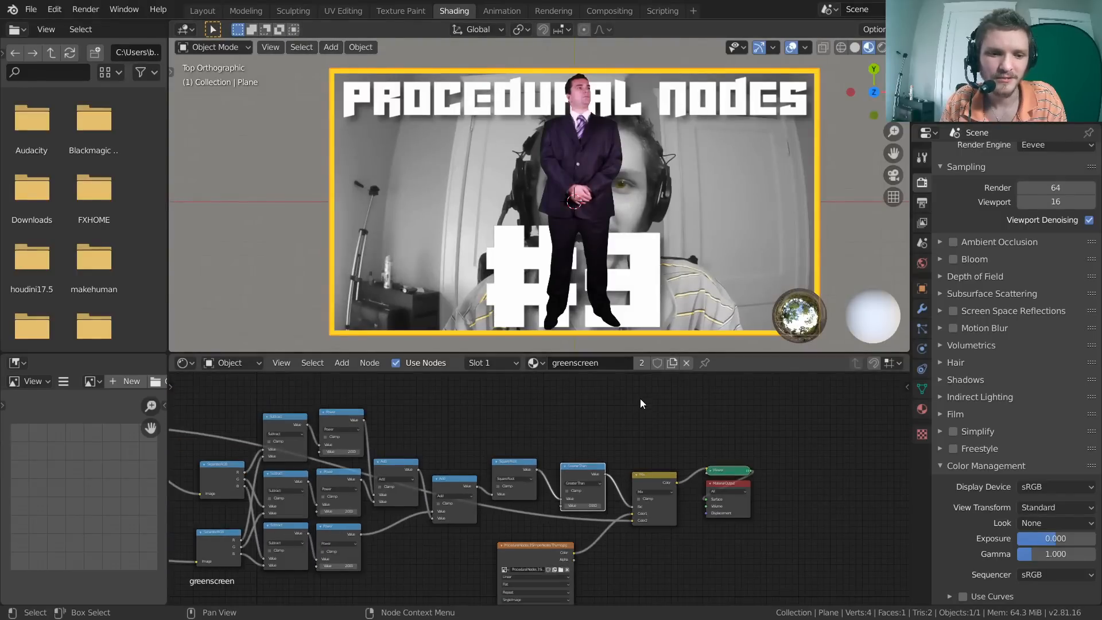
scroll(639, 399, down, 2)
middle_drag(539, 428, 654, 380)
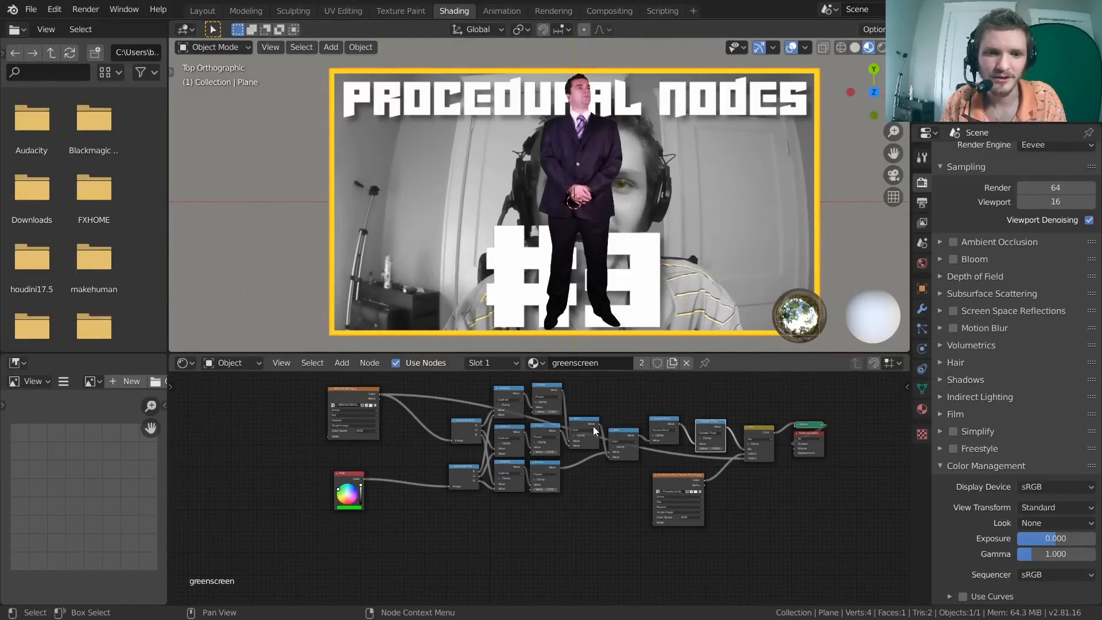
Switch to Chrome and search Google Images for "greenscreen"
key(q)
click(519, 279)
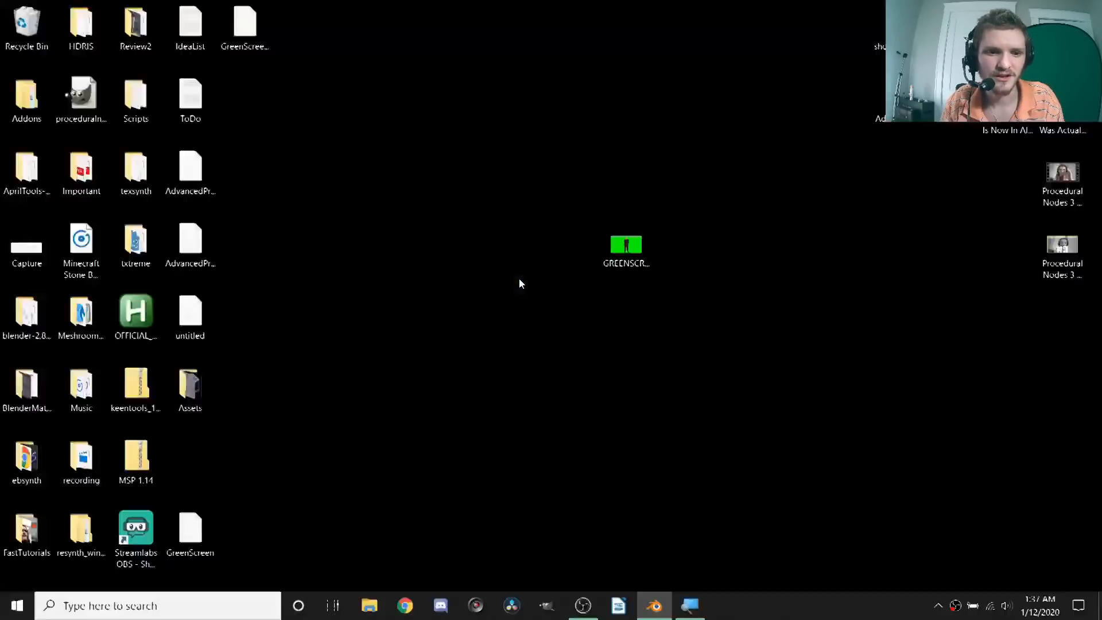
click(405, 606)
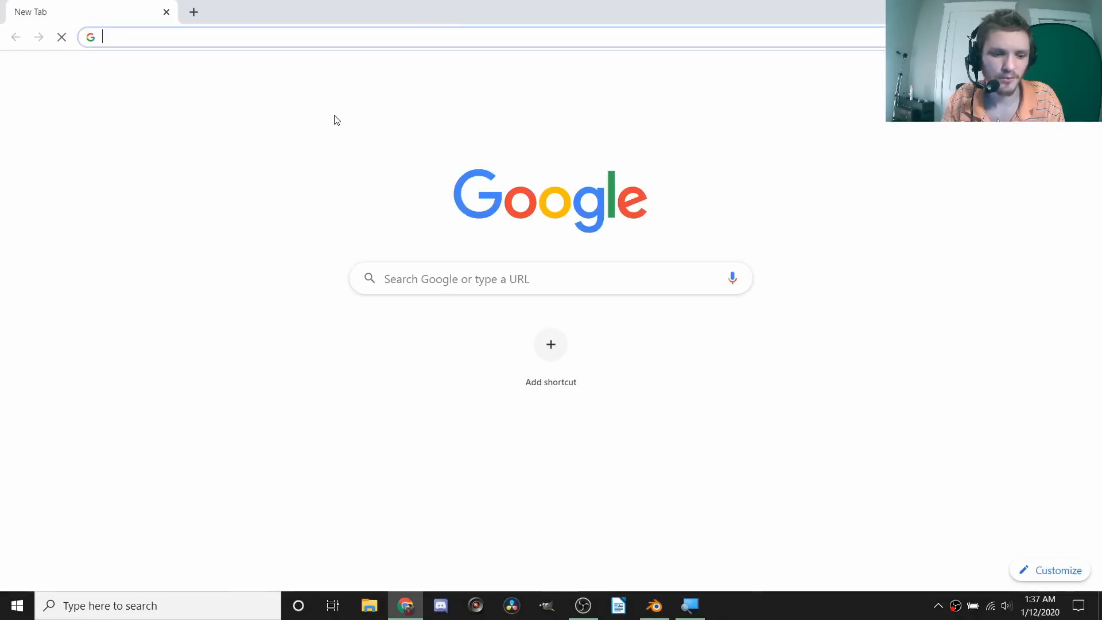
text(greenscreen)
key(Return)
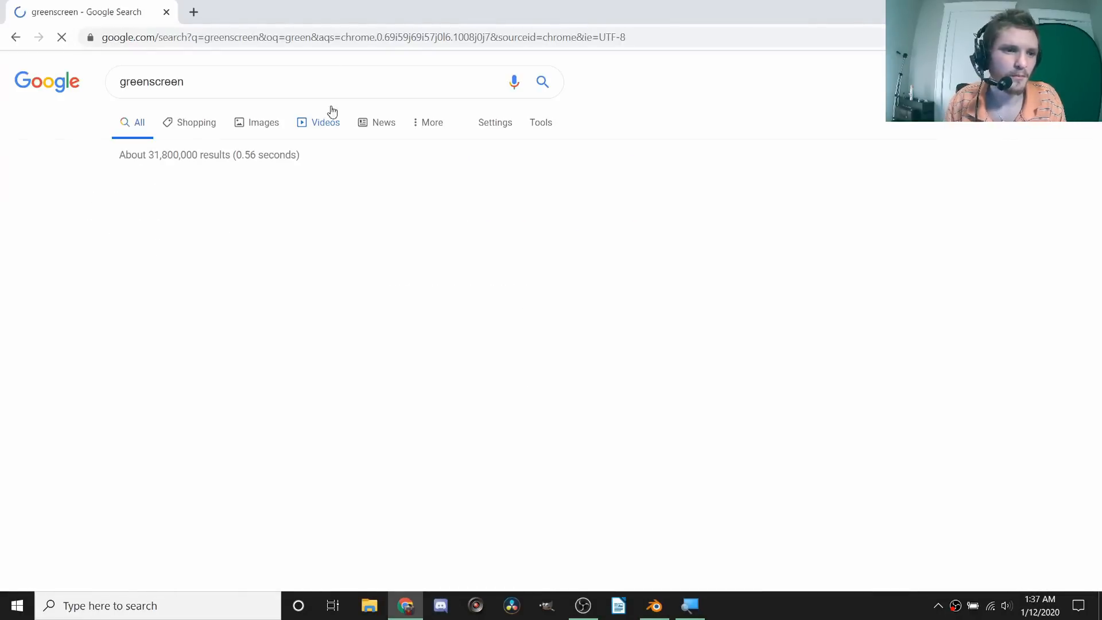
click(251, 128)
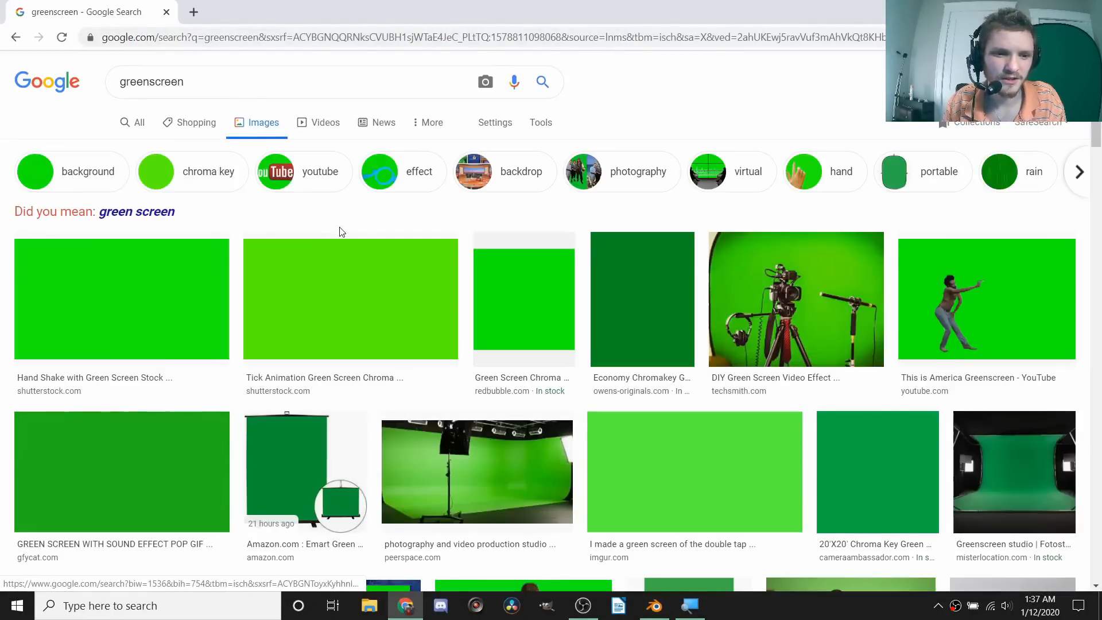
Browse the greenscreen image results and open the RocketStock photo of a man in a green cape
scroll(339, 230, down, 6)
scroll(340, 231, down, 10)
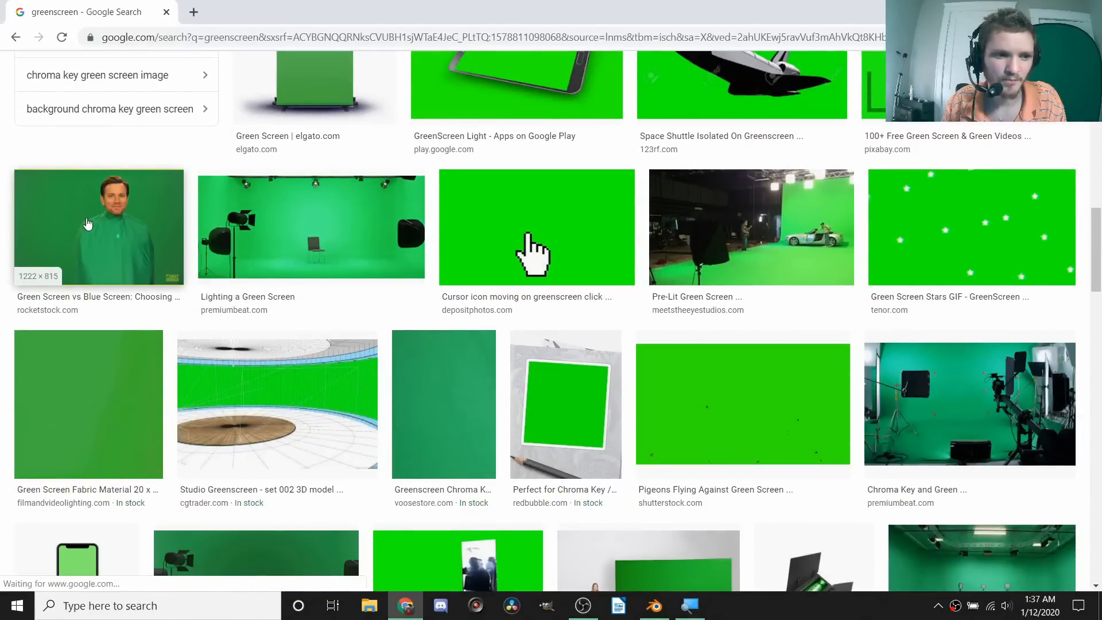
click(85, 225)
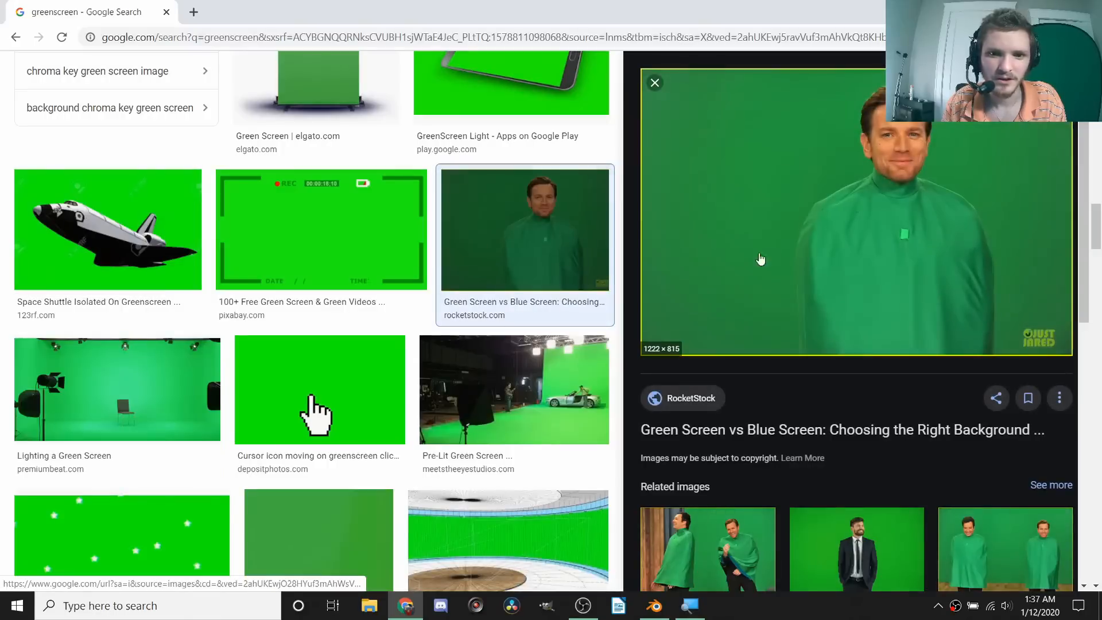
Save the enlarged green-cape photo to the Desktop as a JPEG named greenscreen2
right_click(792, 202)
click(832, 345)
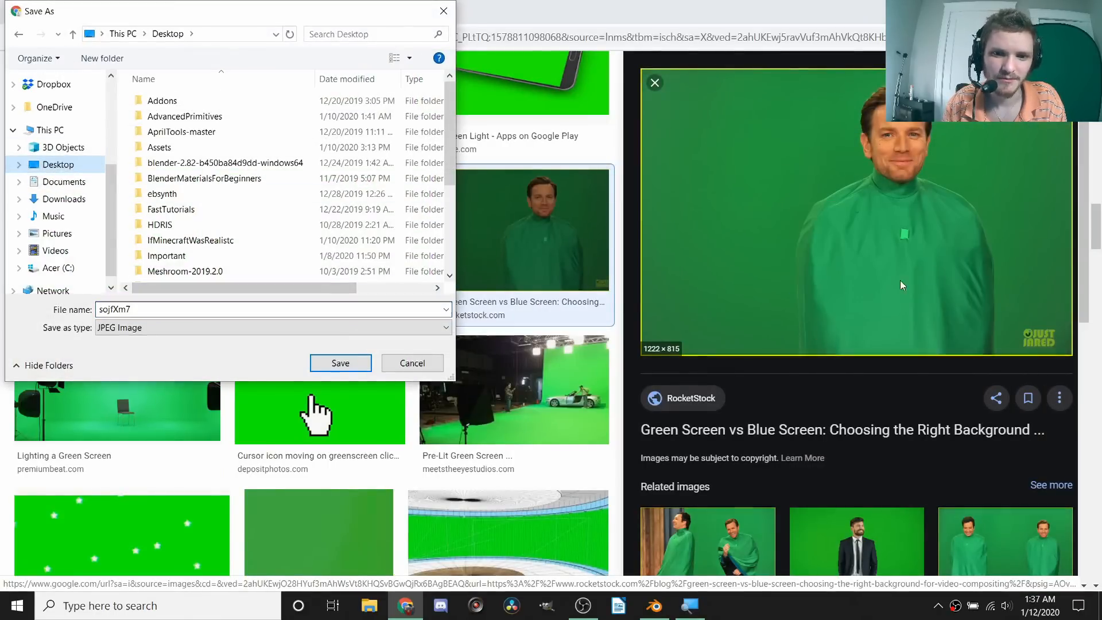
click(210, 307)
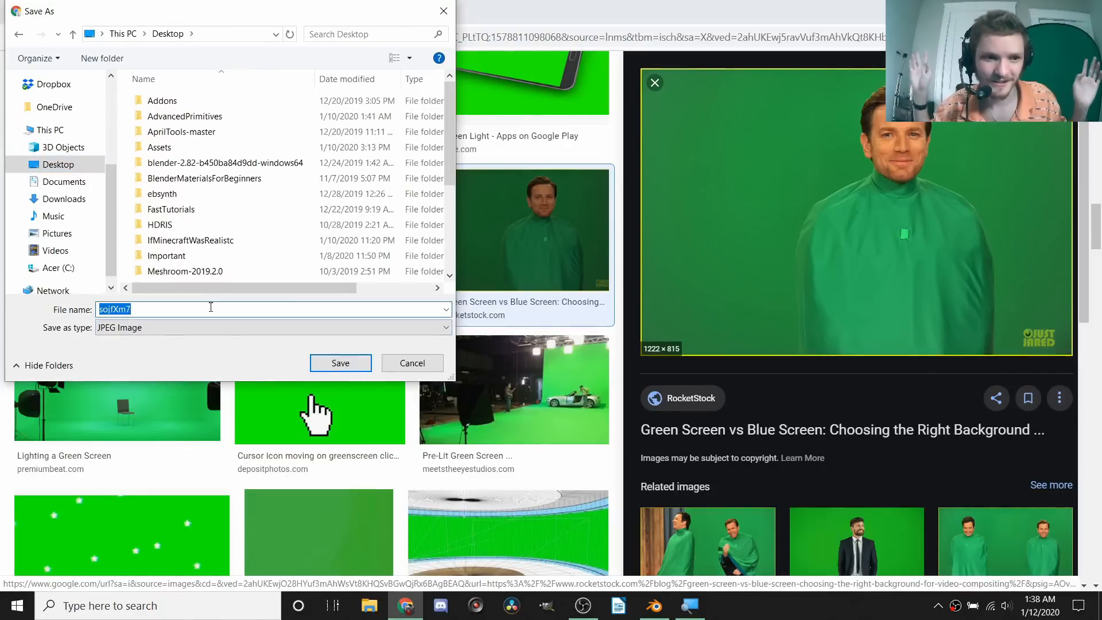
text(green)
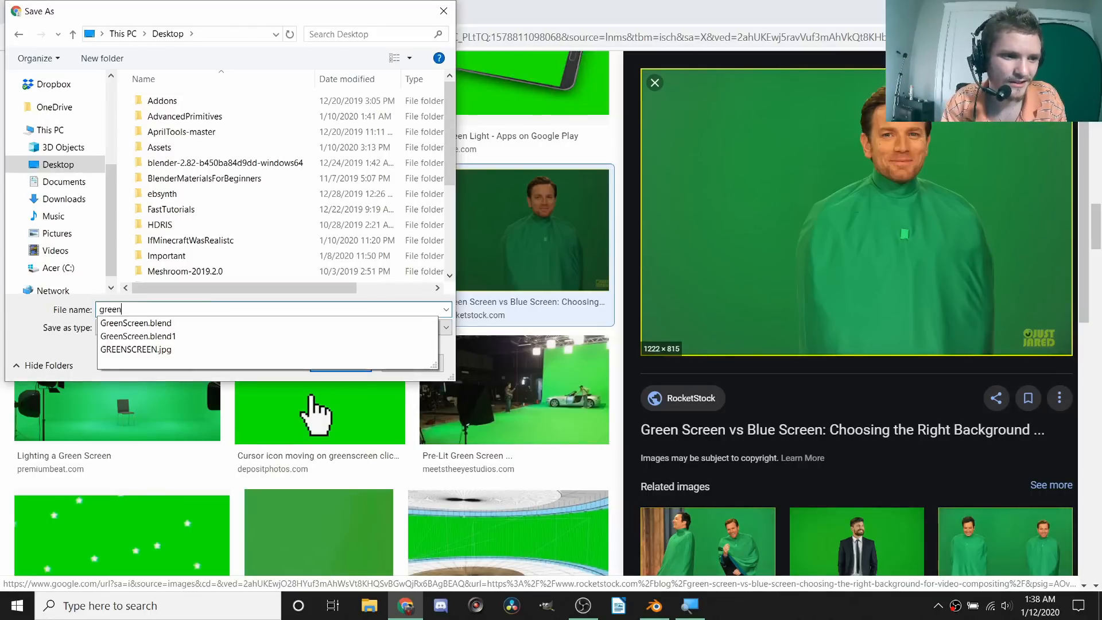
text(screen2)
key(Return)
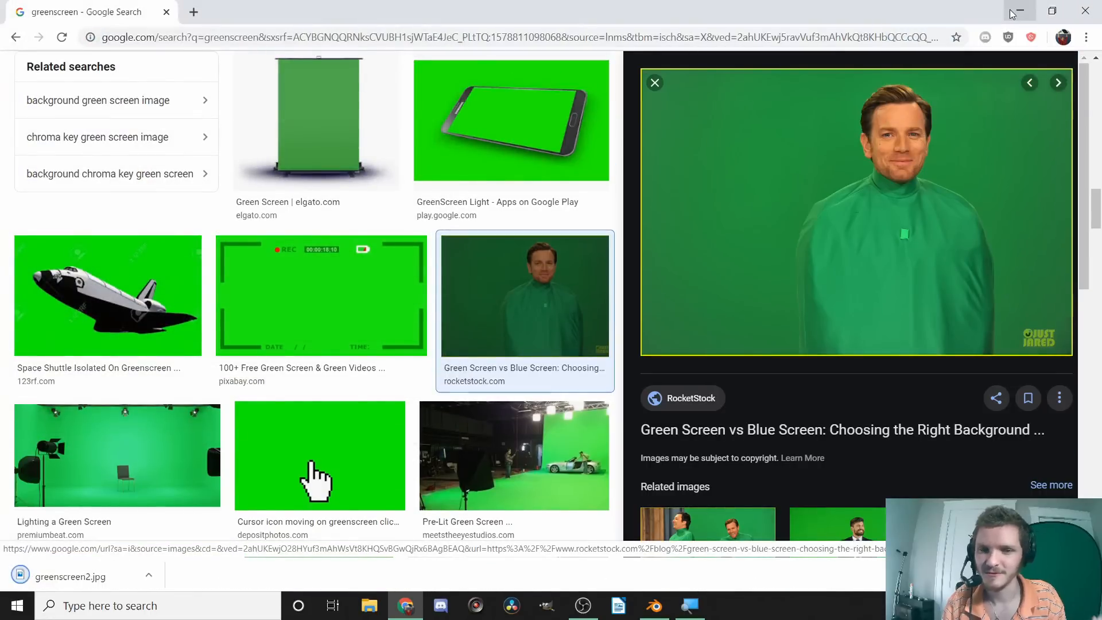
Return to Blender and replace the foreground Image Texture's GREENSCREEN.jpg with greenscreen2.jpg from the Desktop
click(1013, 13)
scroll(580, 384, up, 4)
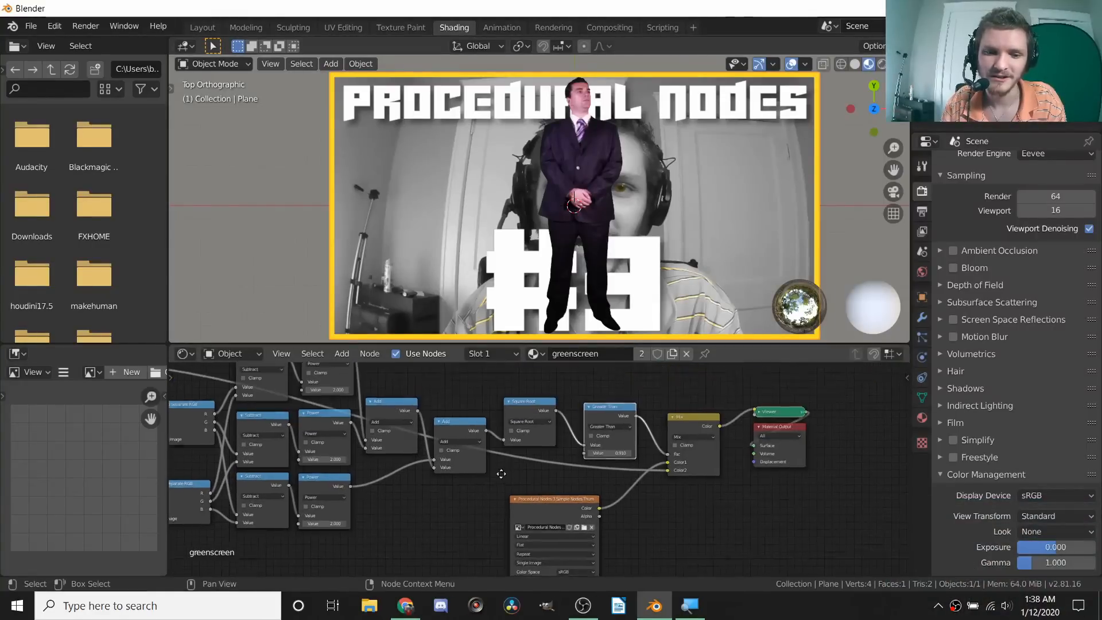
middle_drag(501, 473, 494, 476)
scroll(559, 459, down, 5)
middle_drag(350, 451, 600, 453)
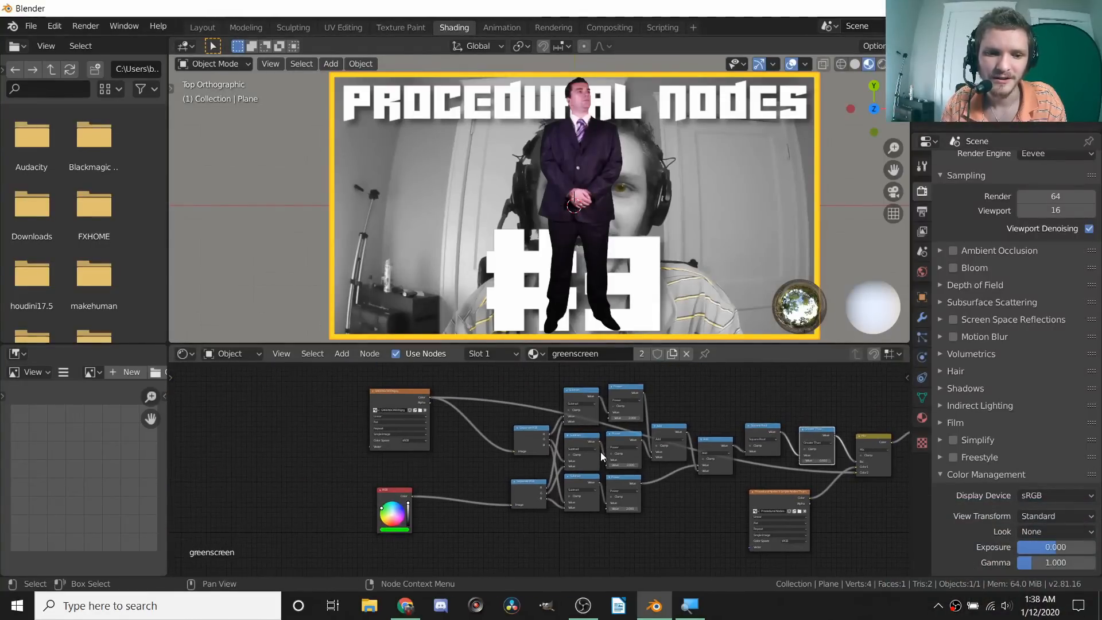
scroll(411, 418, up, 3)
middle_drag(352, 388, 543, 449)
scroll(542, 448, up, 5)
middle_drag(467, 396, 567, 486)
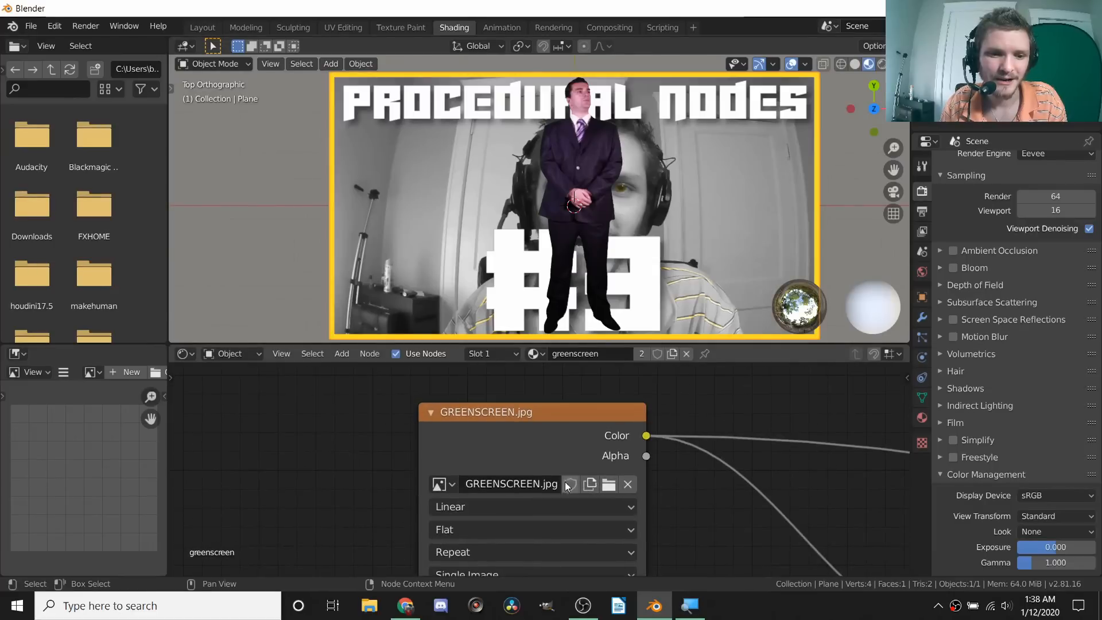
drag(539, 412, 531, 398)
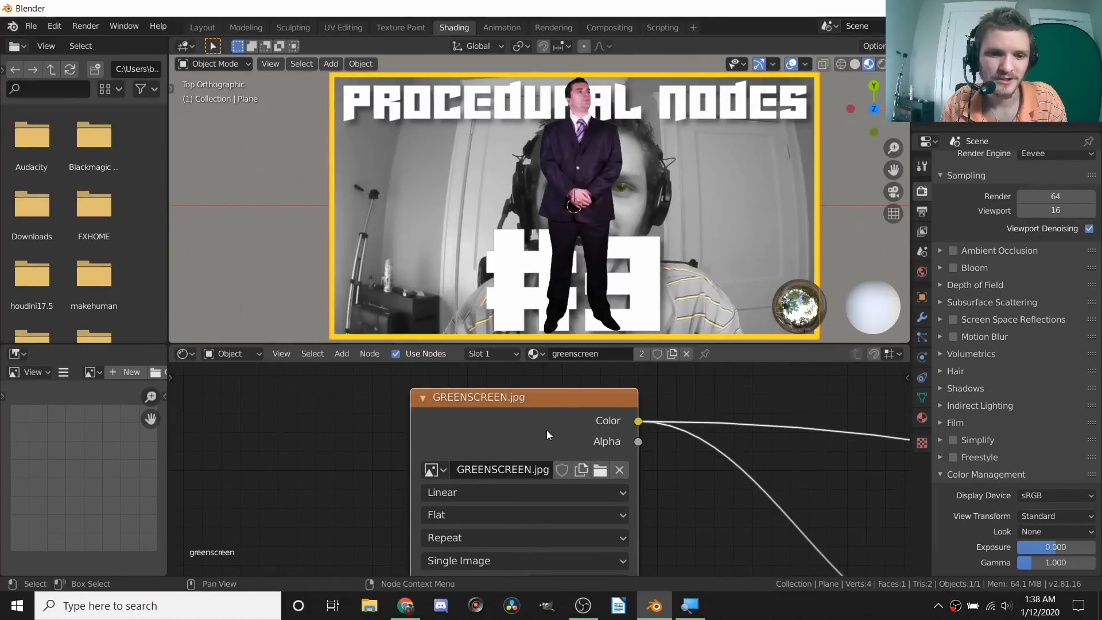
click(600, 470)
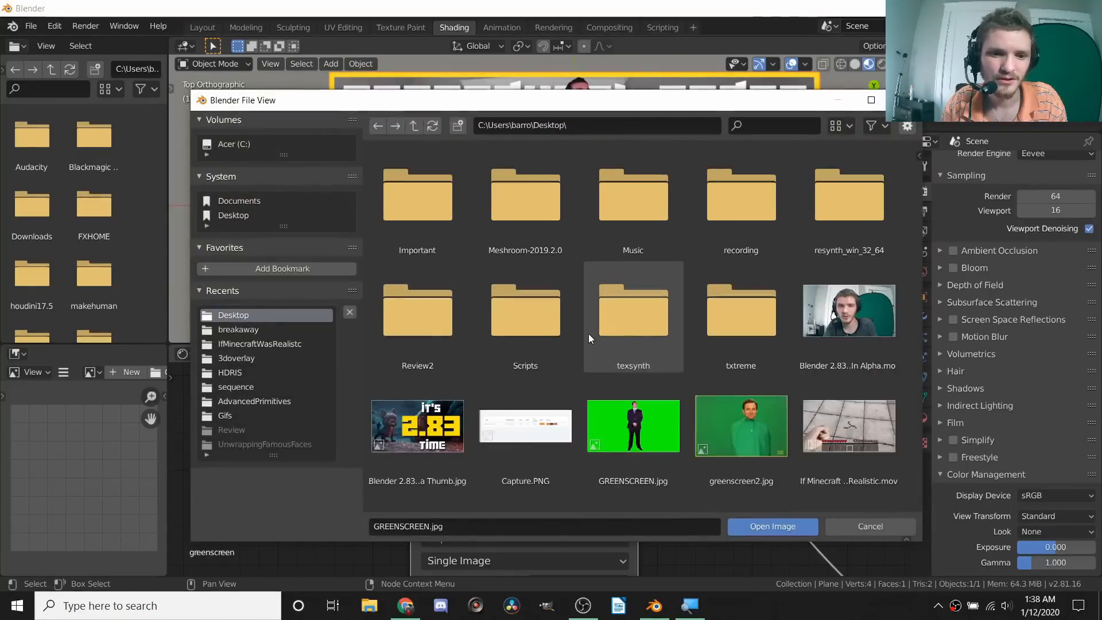
scroll(588, 333, down, 2)
double_click(732, 325)
Preview the greenscreen2.jpg texture's unkeyed output on the plane
scroll(657, 418, down, 3)
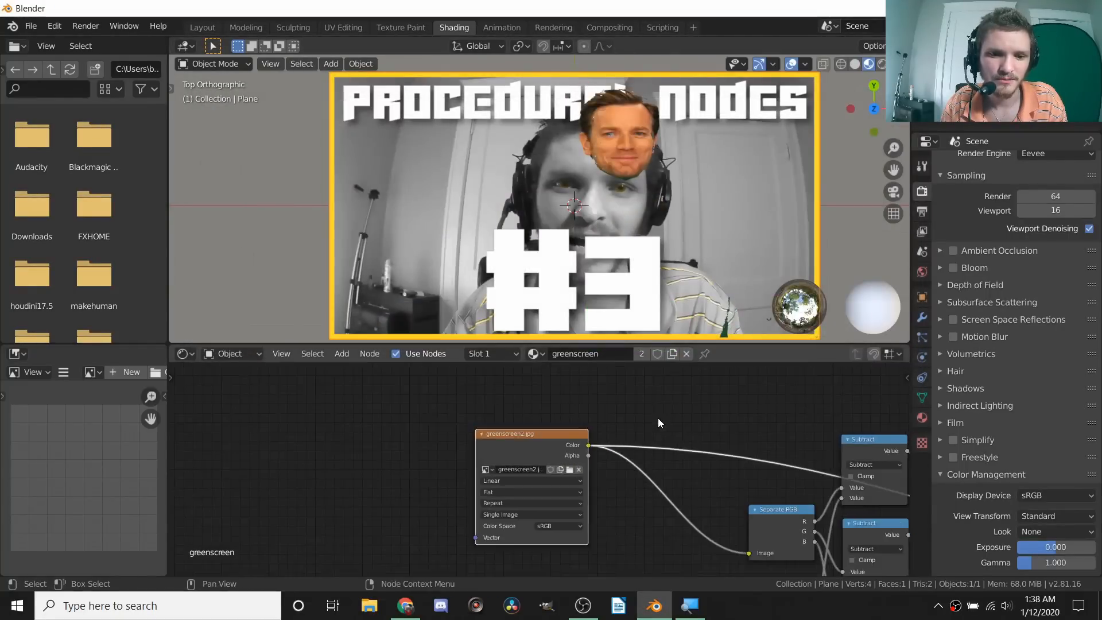
scroll(658, 417, down, 6)
middle_drag(618, 500, 588, 396)
ctrl+shift+click(548, 457)
Set the RGB node's key color by sampling the green backdrop beside the man with the eyedropper
scroll(549, 468, up, 1)
scroll(537, 476, up, 8)
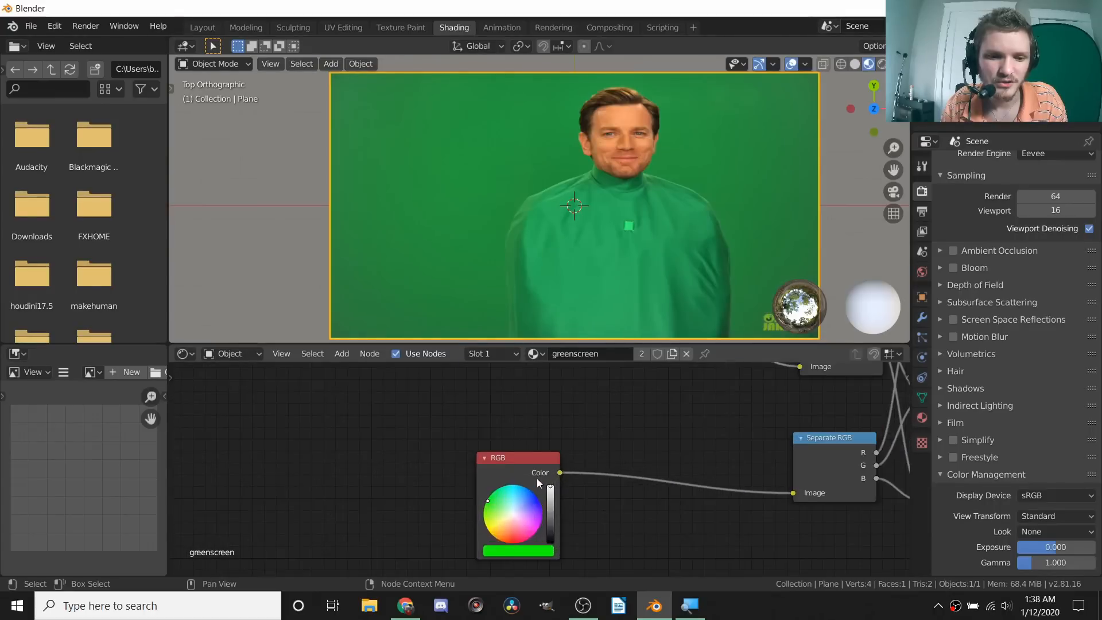
scroll(537, 481, up, 2)
middle_drag(539, 481, 549, 369)
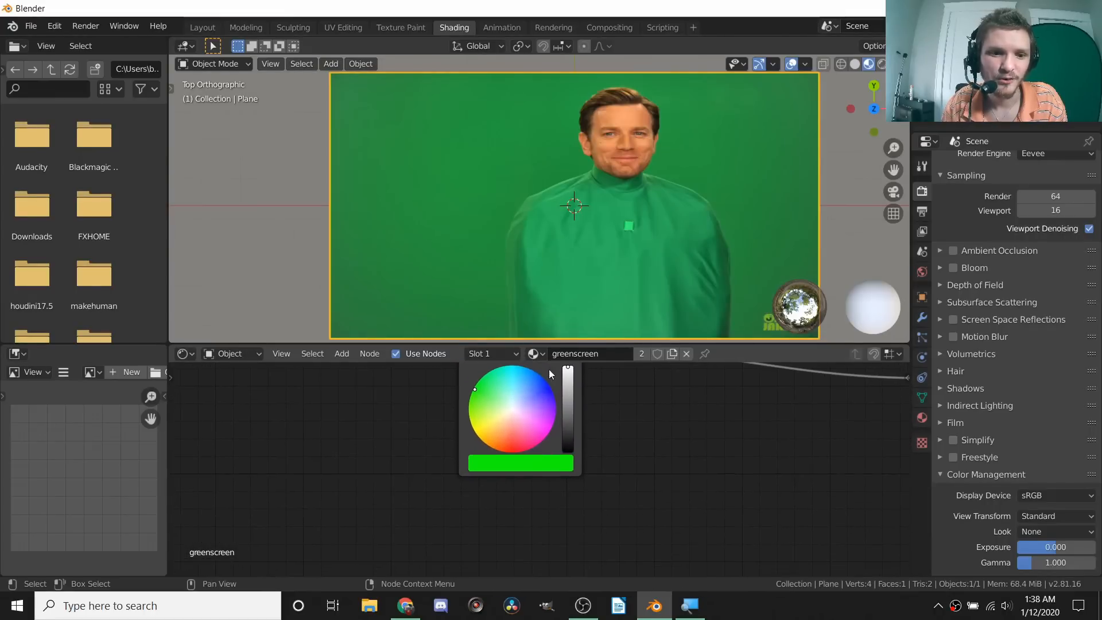
click(514, 463)
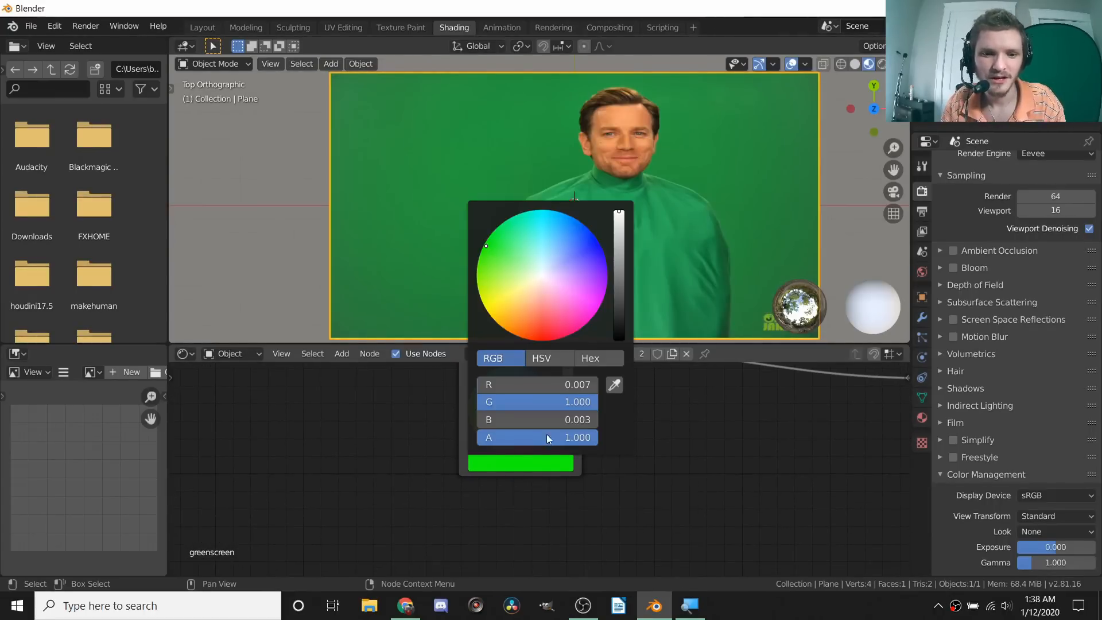
click(613, 385)
click(430, 168)
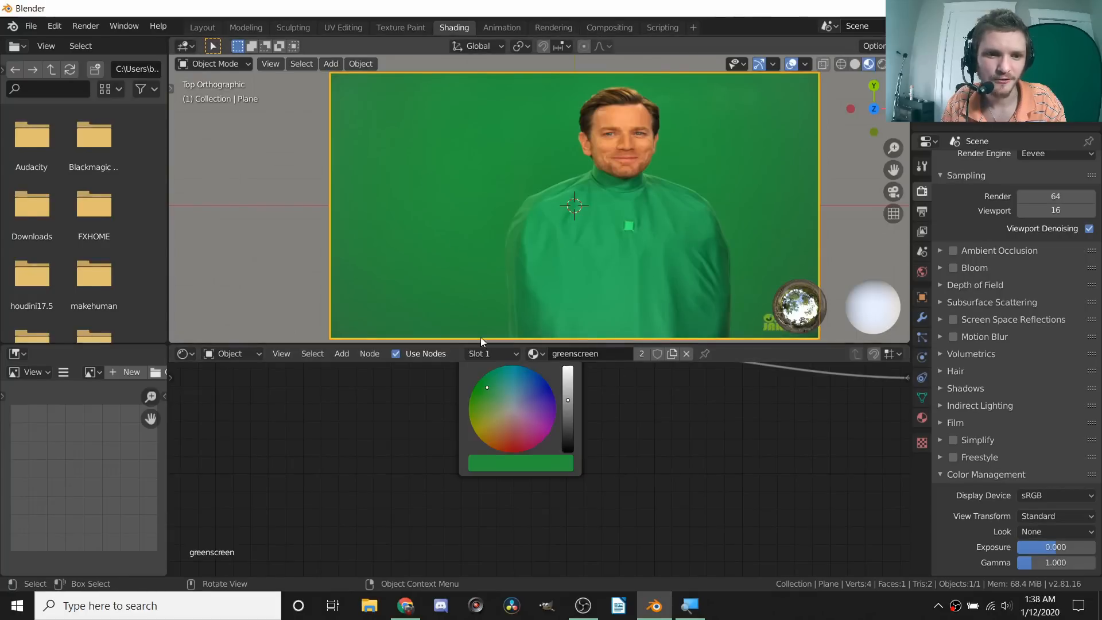
Preview the Mix node's output to show the new foreground composited over the background image
scroll(519, 456, down, 10)
middle_drag(679, 453, 108, 504)
scroll(717, 447, up, 2)
ctrl+shift+click(636, 371)
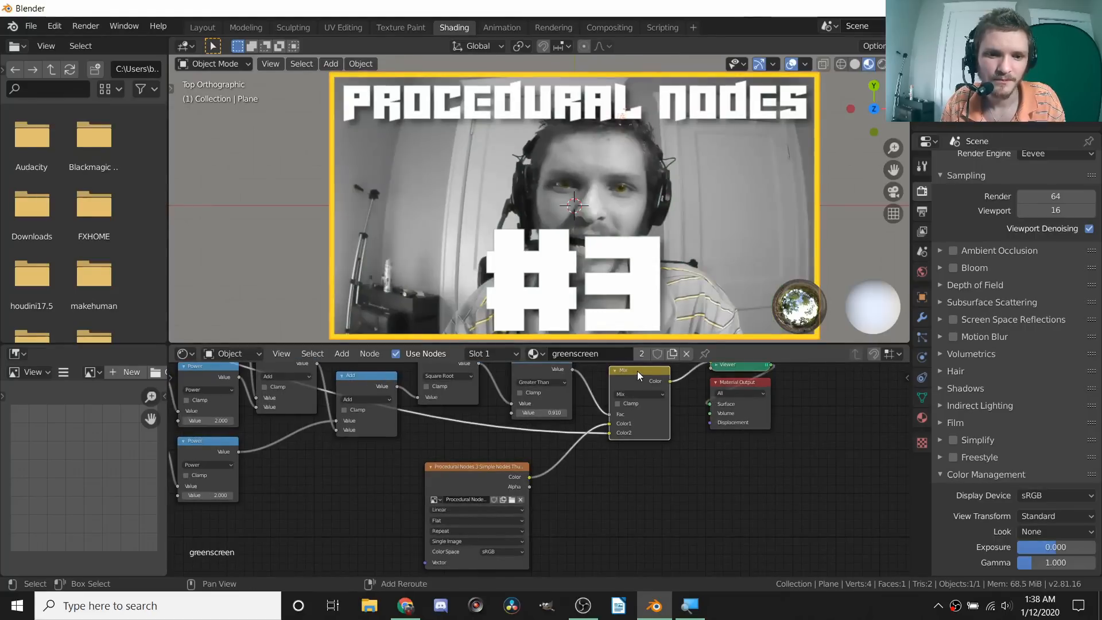
Reset the Greater Than threshold to 0 and raise it gradually to 0.090
scroll(571, 432, up, 3)
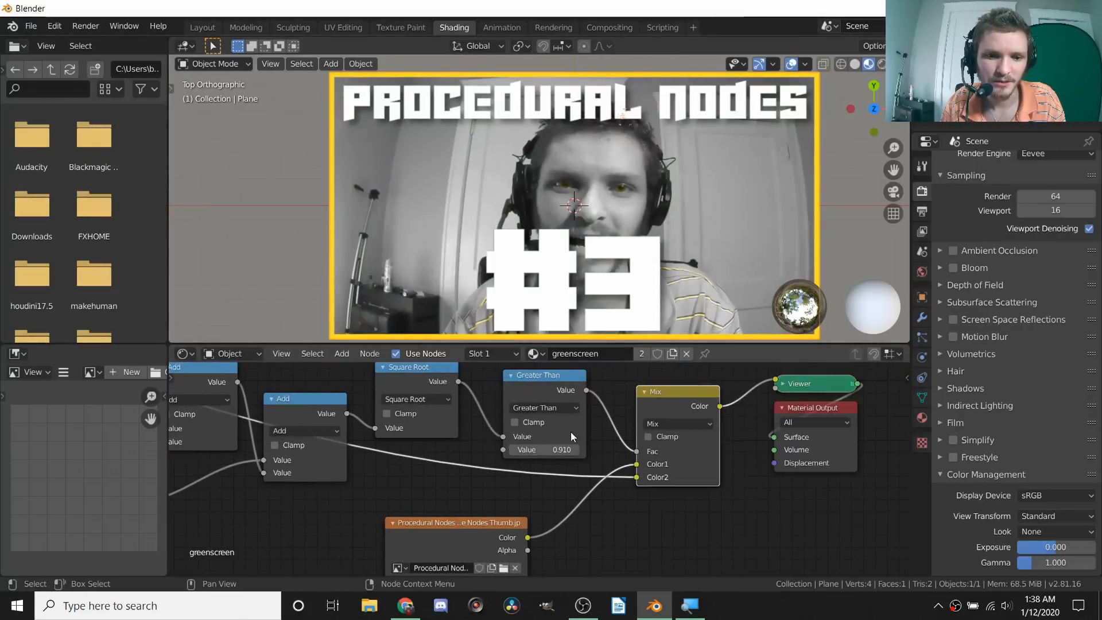
middle_drag(570, 431, 568, 500)
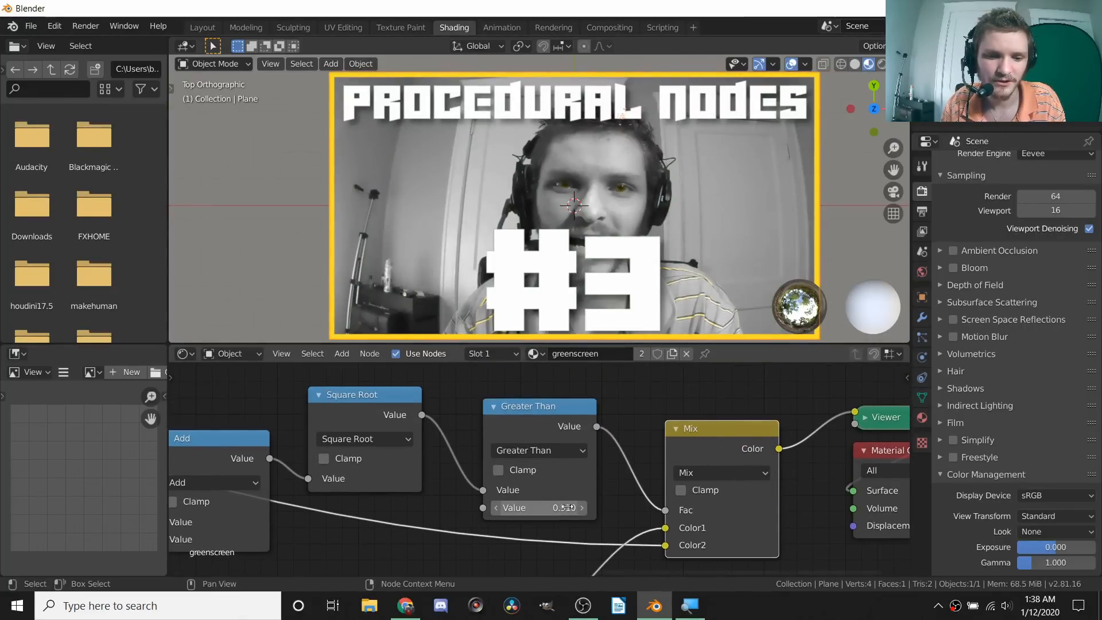
click(568, 507)
text(0)
key(Return)
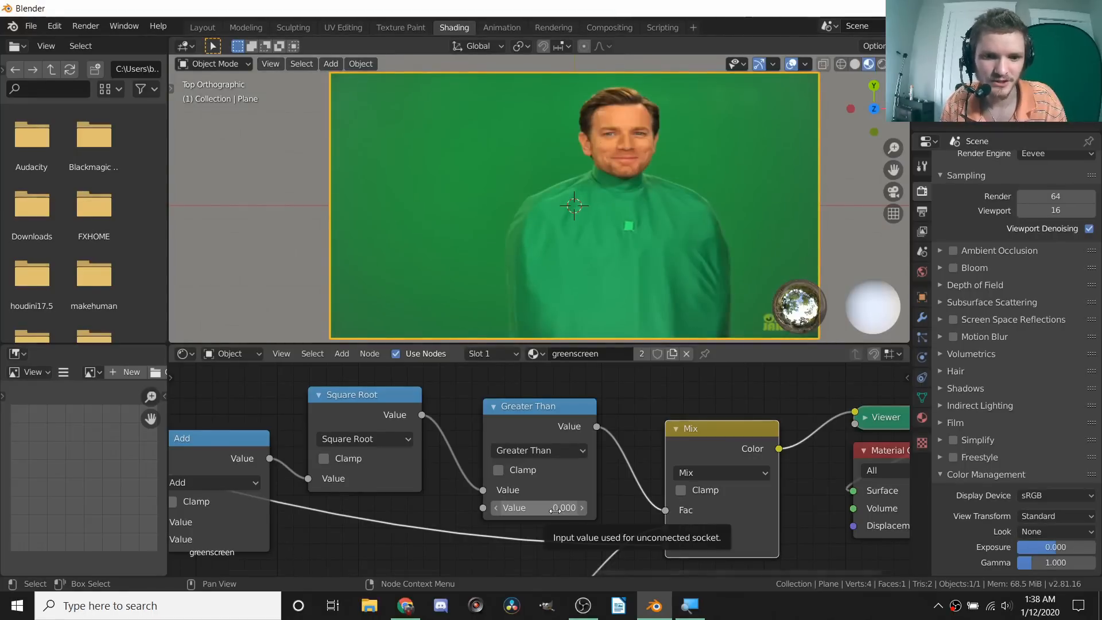
shift+drag(555, 510, 574, 510)
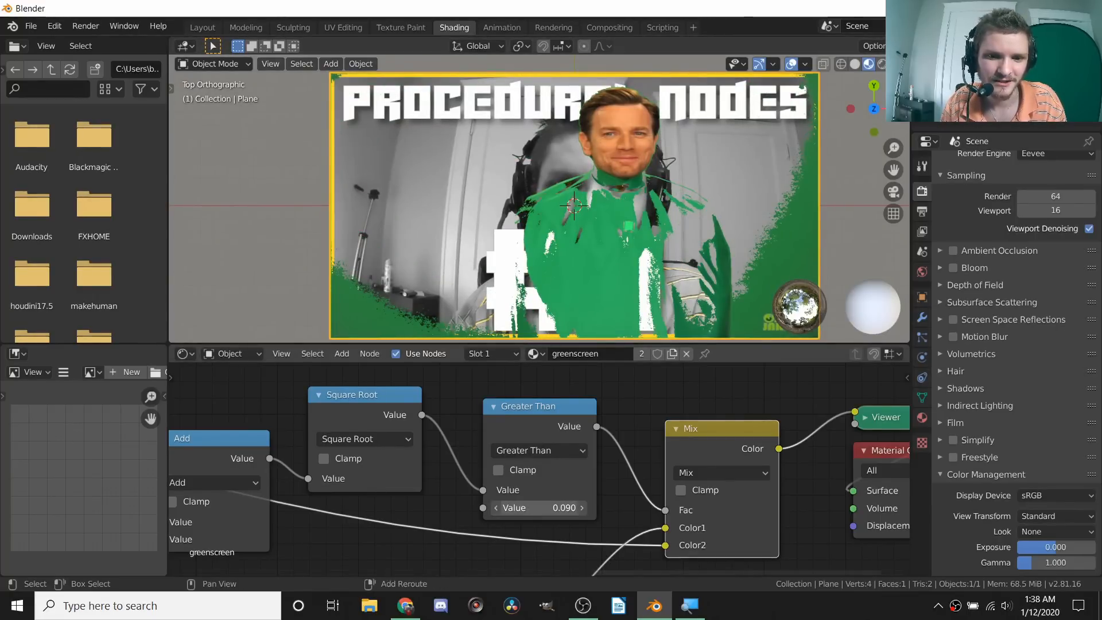
click(539, 507)
key(Return)
Inspect the leftover green areas up close and raise the Greater Than threshold to 0.250
scroll(782, 185, up, 6)
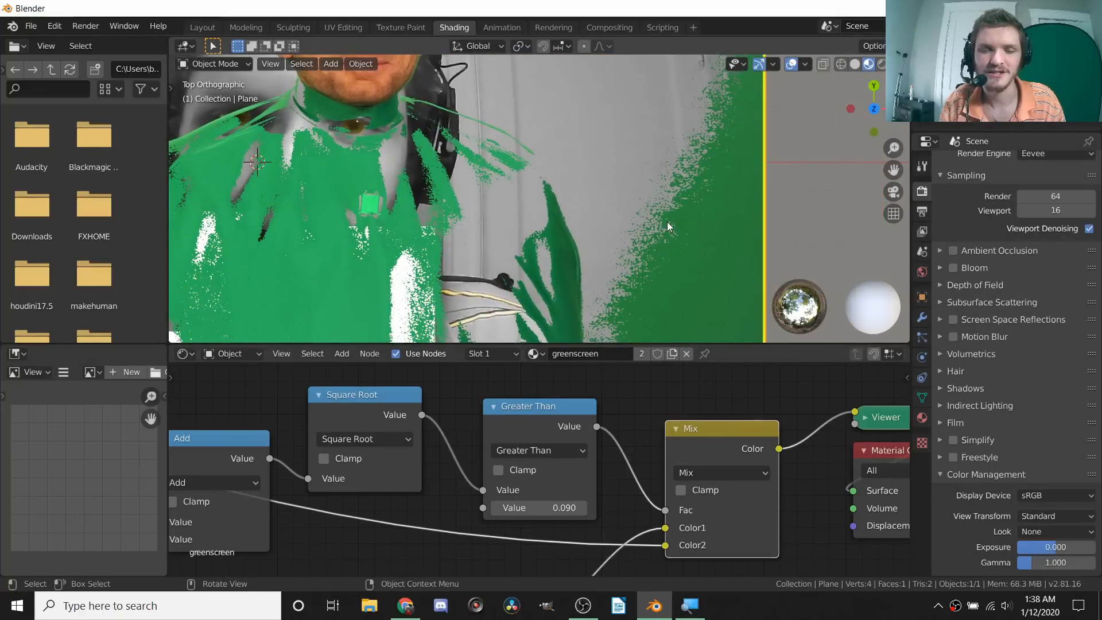
scroll(667, 221, down, 6)
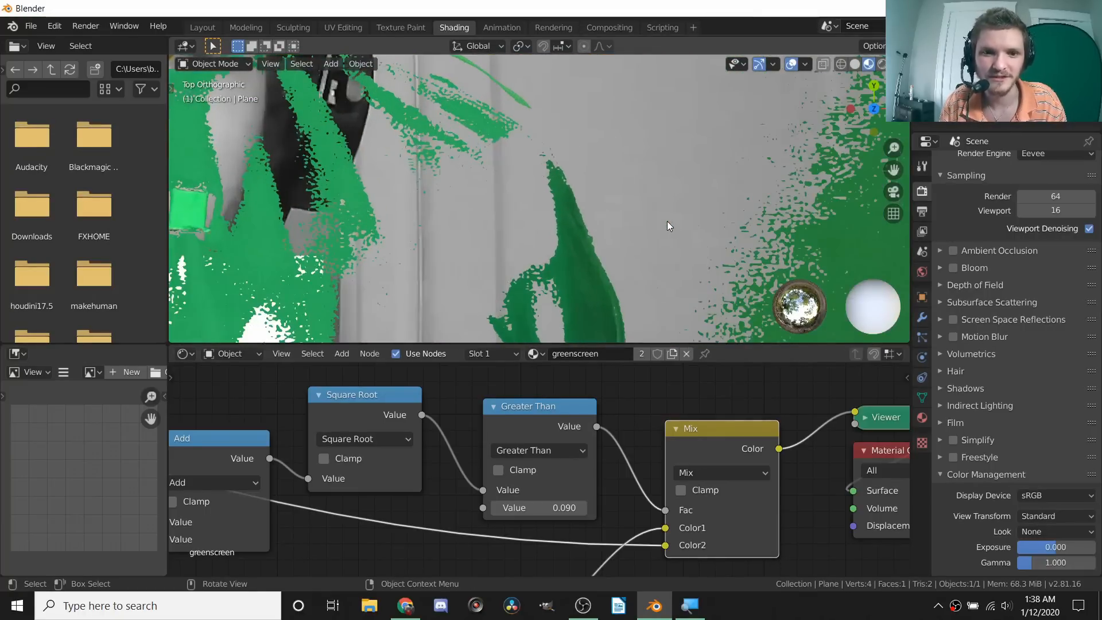
shift+middle_drag(528, 215, 578, 227)
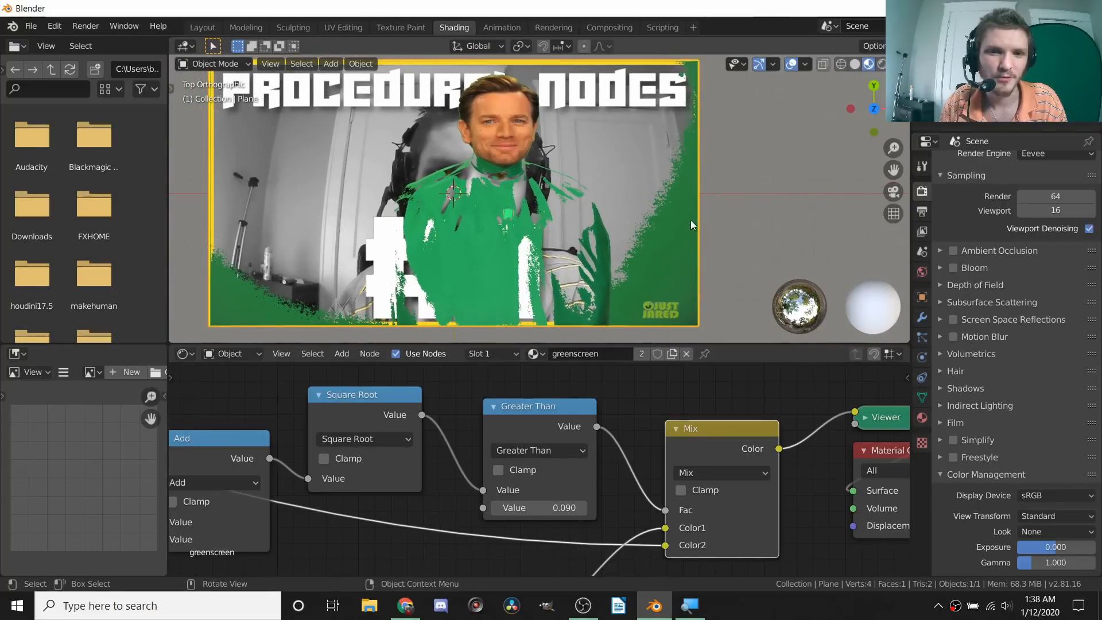
drag(544, 507, 639, 508)
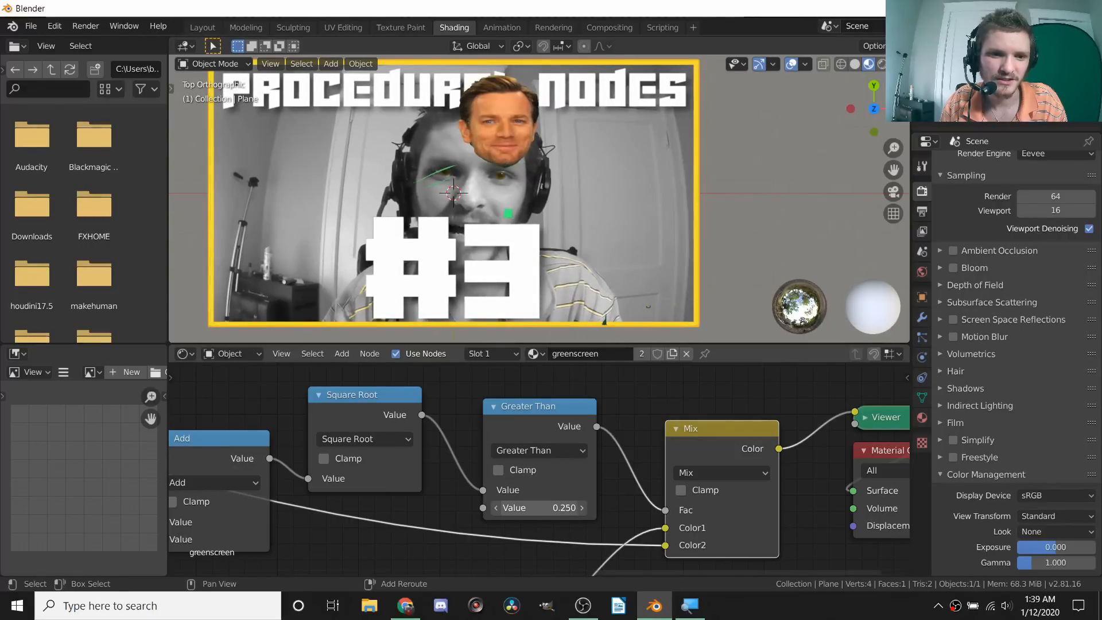
scroll(515, 212, up, 4)
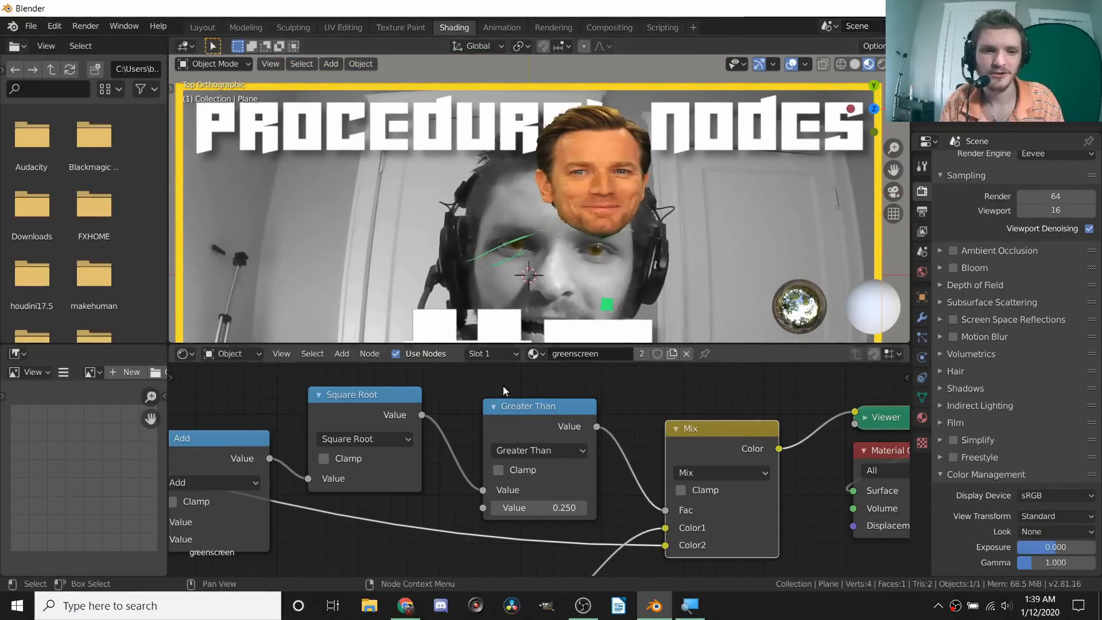
Move the Greater Than node and the nodes after it away from the Square Root node to make room
scroll(504, 390, down, 3)
drag(775, 404, 538, 525)
key(g)
click(677, 529)
Duplicate the Square Root node into the link before Greater Than and change the copy's operation to Power
scroll(539, 469, up, 5)
click(483, 456)
click(420, 429)
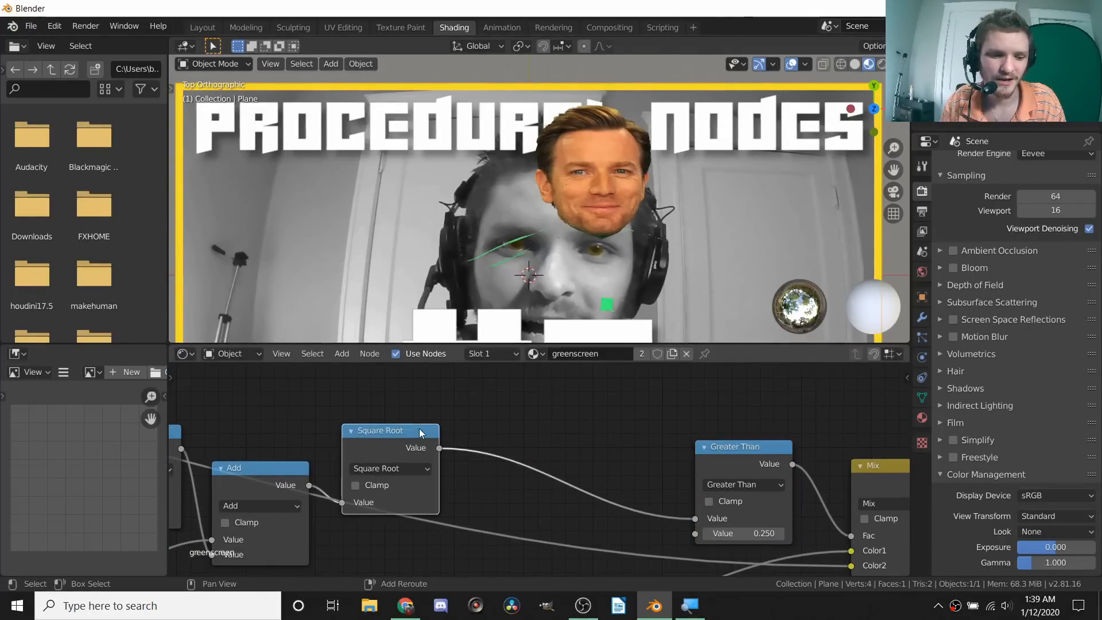
key(shift+d)
click(571, 426)
click(560, 466)
key(p)
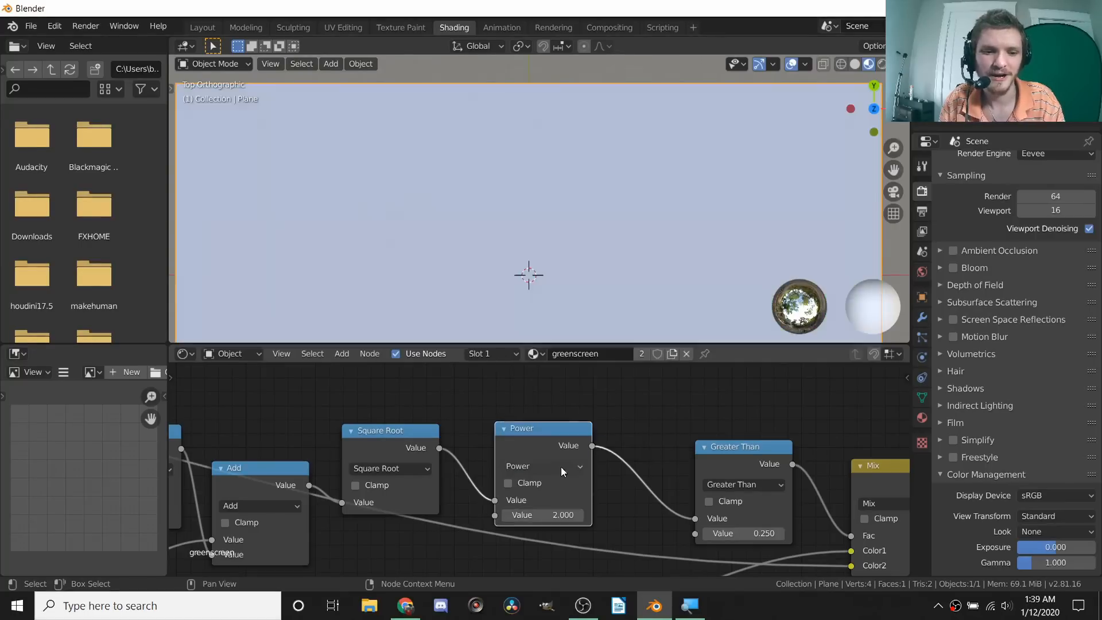
Set the new Power node's exponent to 1.000, check the whole composite, and try adjusting the exponent
click(506, 514)
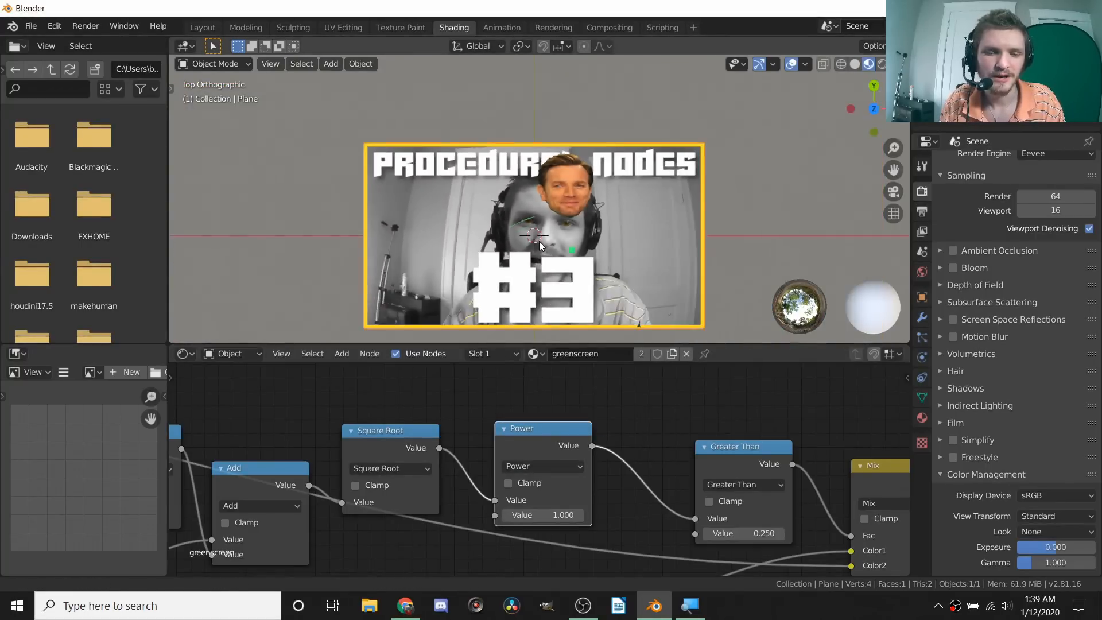
shift+middle_drag(539, 245, 557, 205)
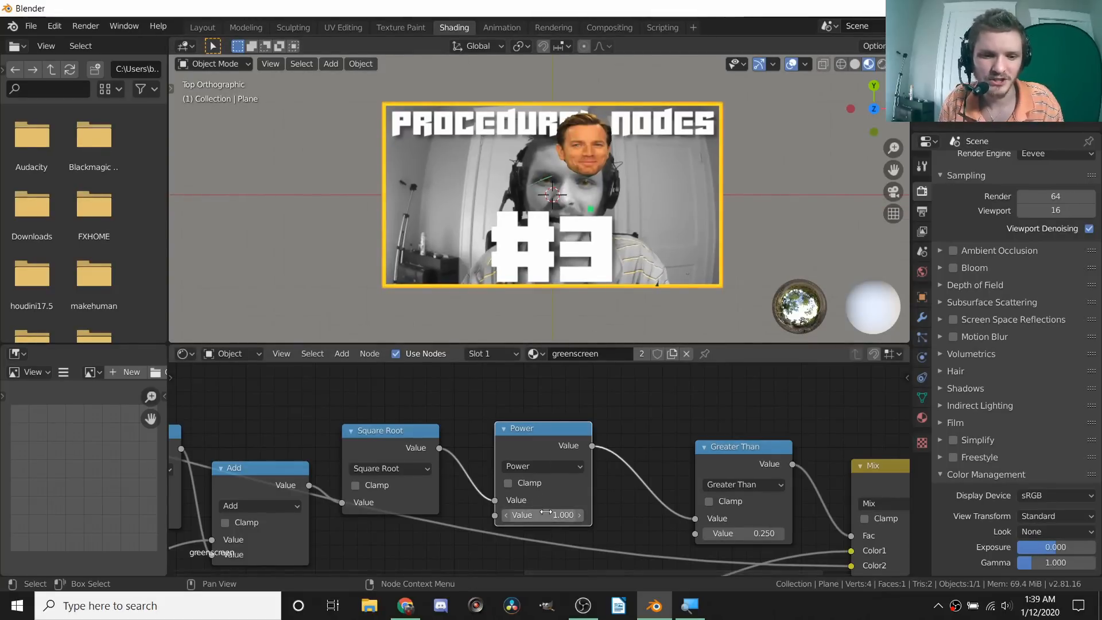
mouse_move(542, 515)
mouse_down()
mouse_move(505, 515)
mouse_move(545, 514)
mouse_up()
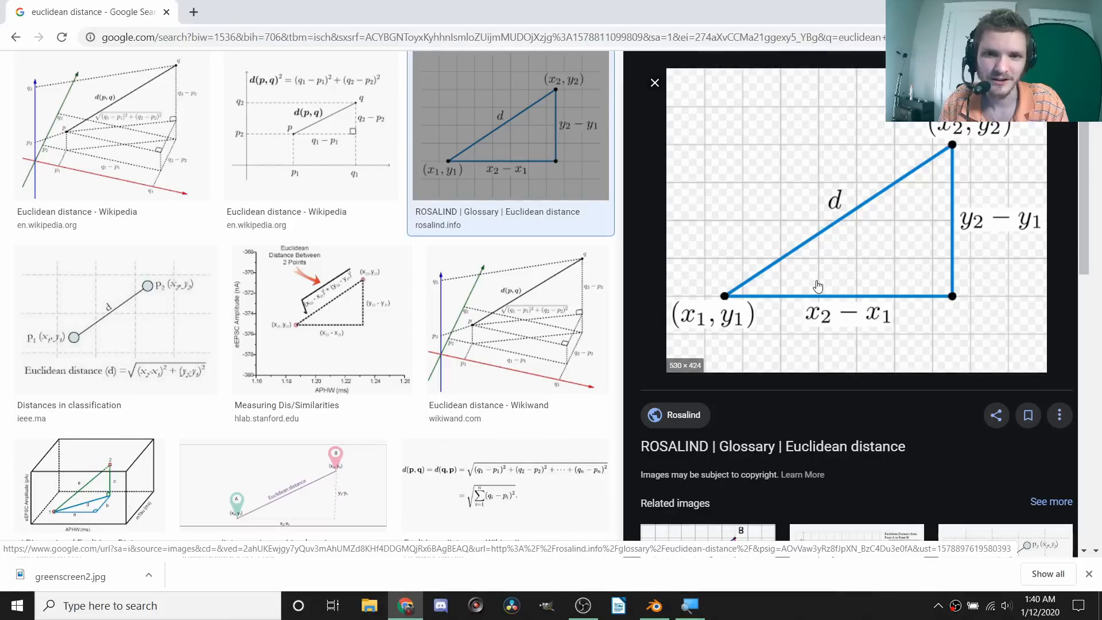
View the Wikiwand diagram of 3D Euclidean distance among the image results in Chrome
click(553, 313)
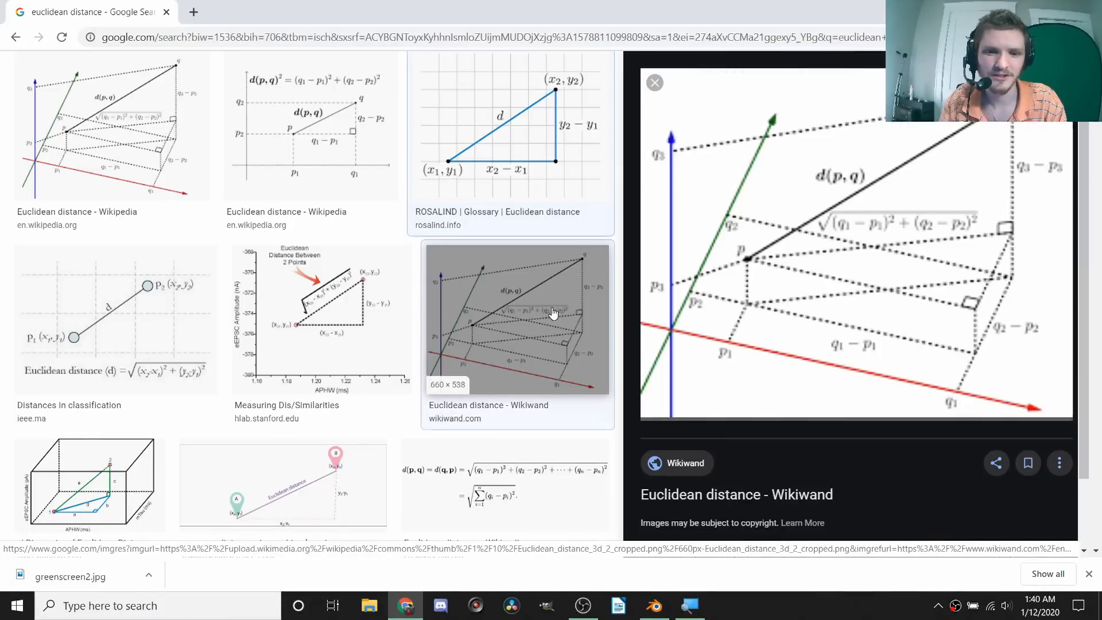